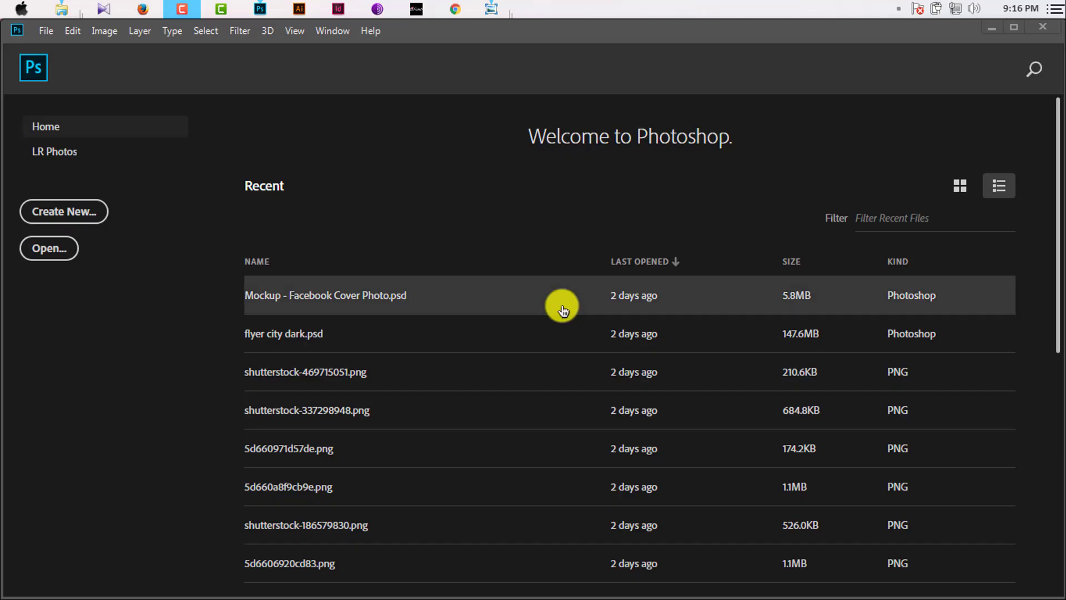
- Create a 1000 × 1000 px, 300 ppi white-background document titled 'Social media poster design'
left_click(56, 213)
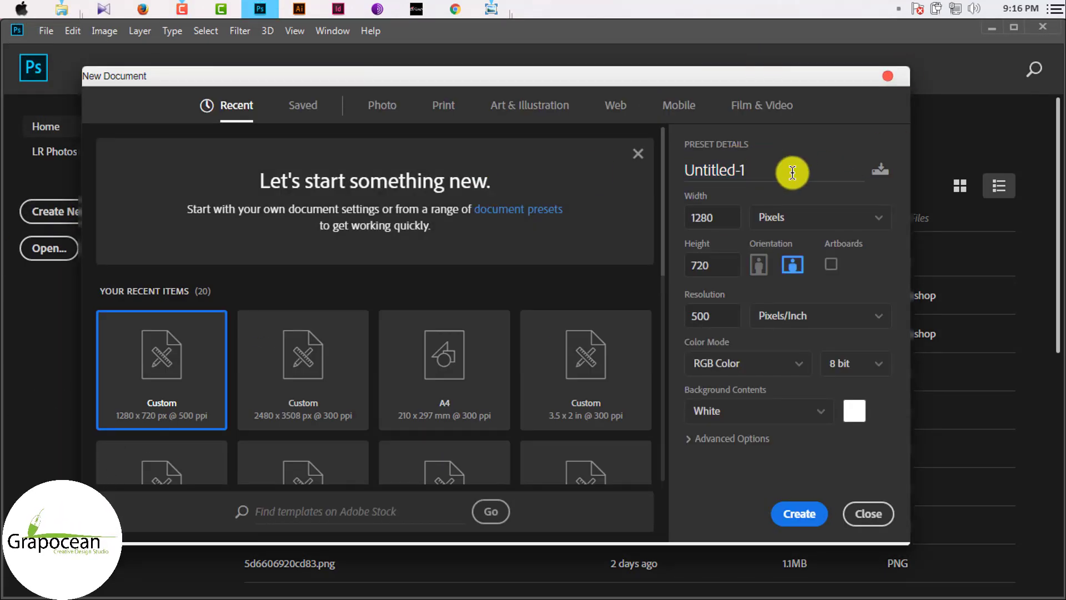
double_click(698, 163)
type("Social Midea")
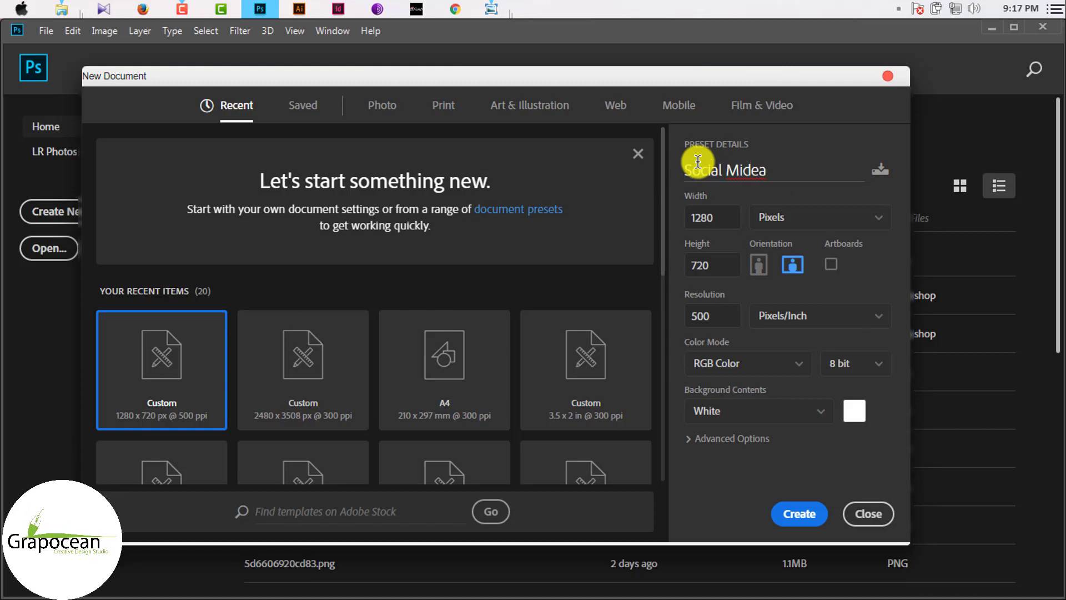
key("BackSpace")
type("poster desig")
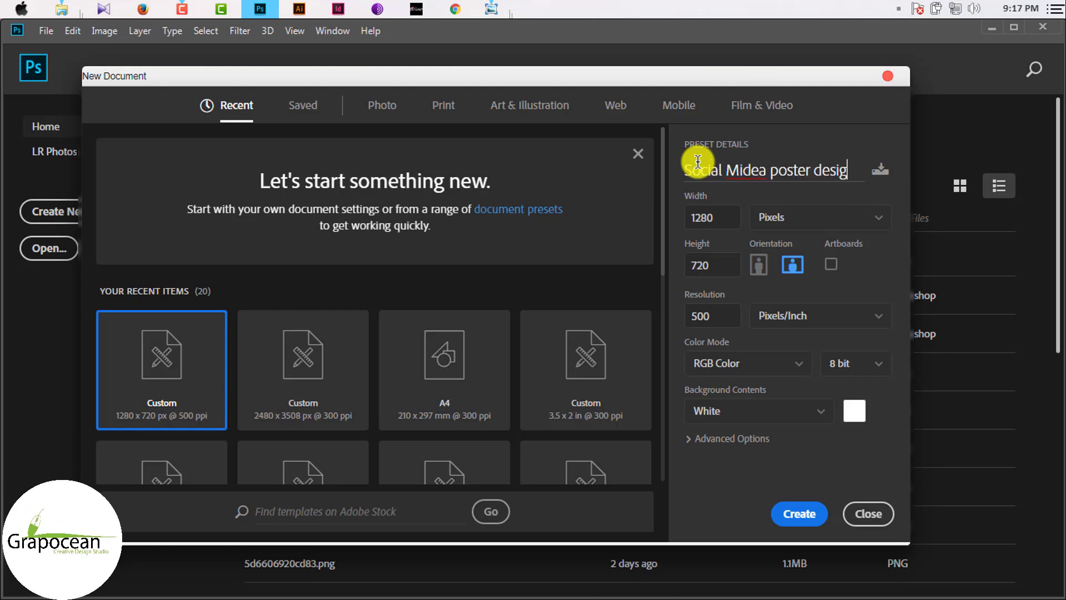
type("n")
double_click(758, 169)
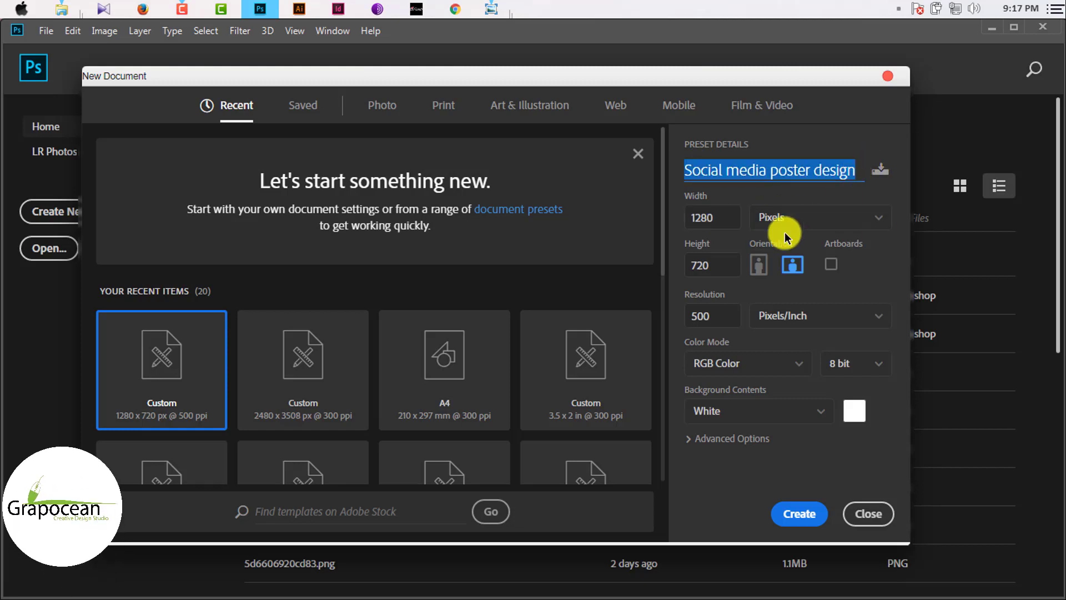
key("Tab")
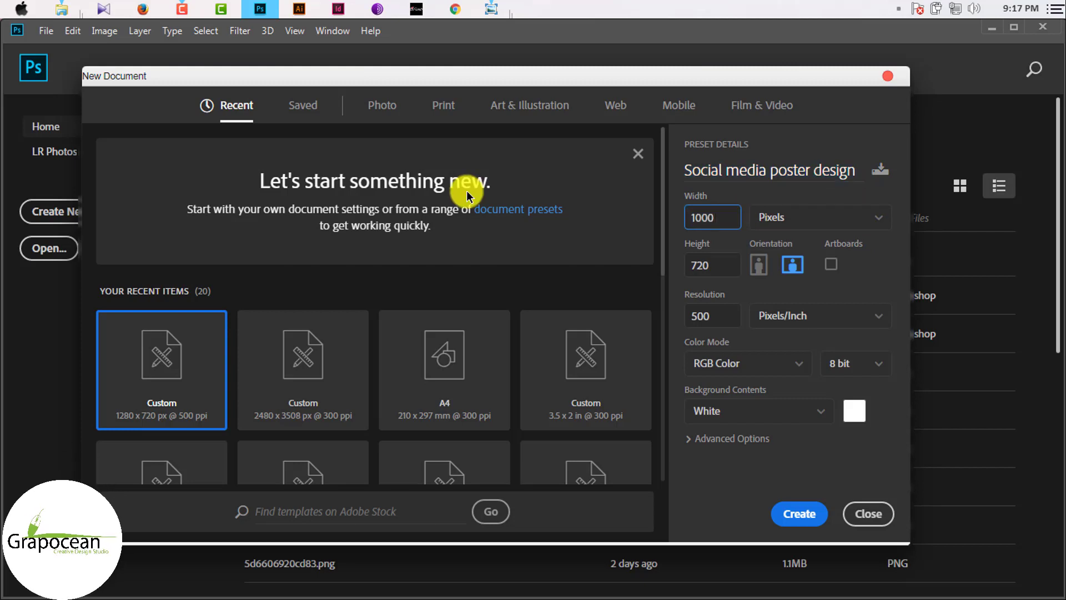
type("1000")
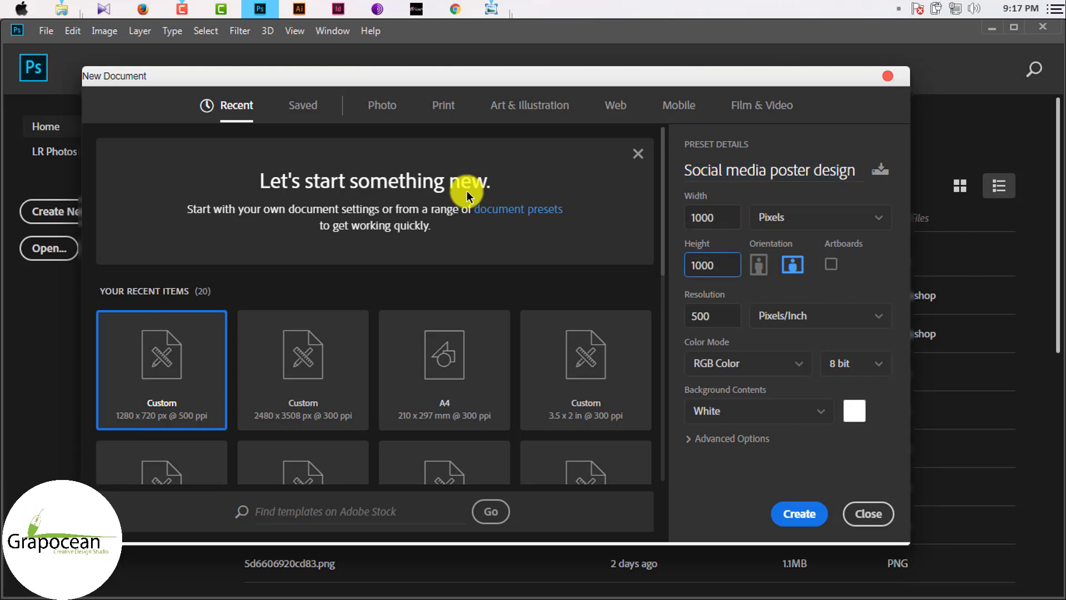
key("Tab")
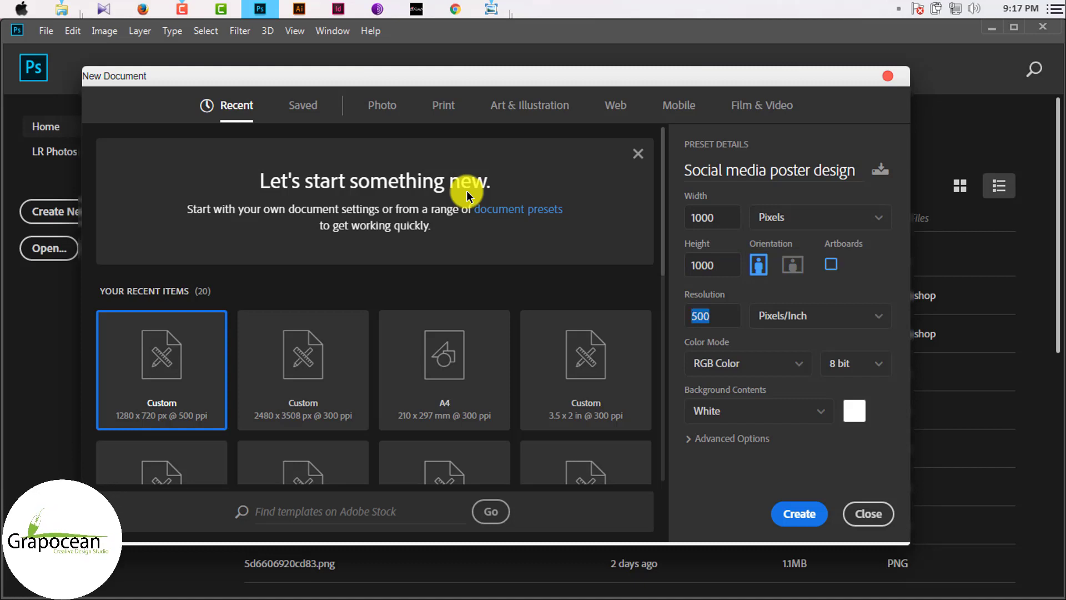
type("300")
key("Tab")
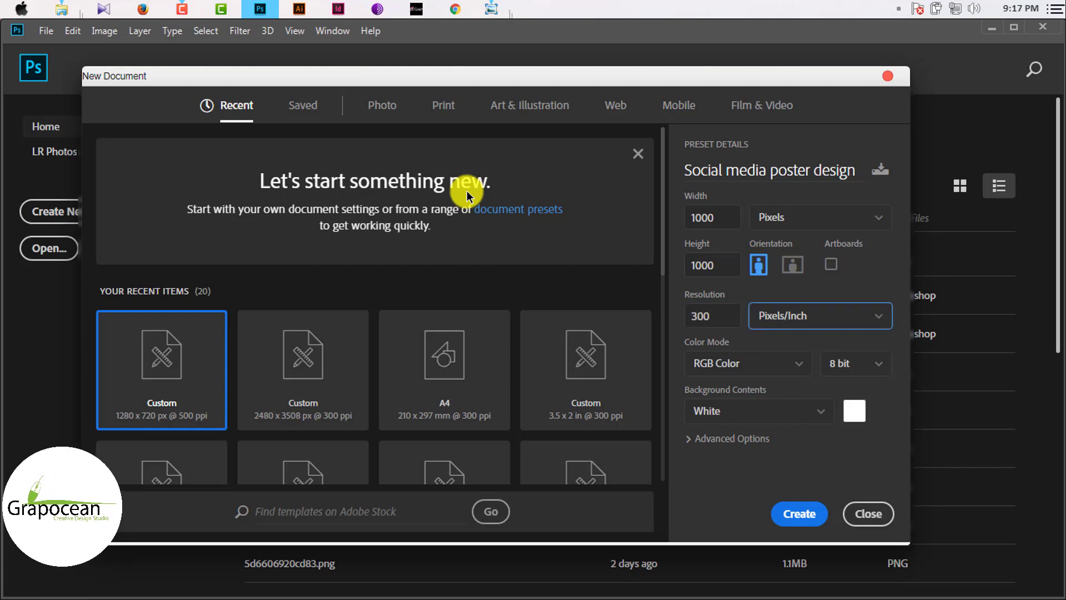
key("Tab")
key("Tab")
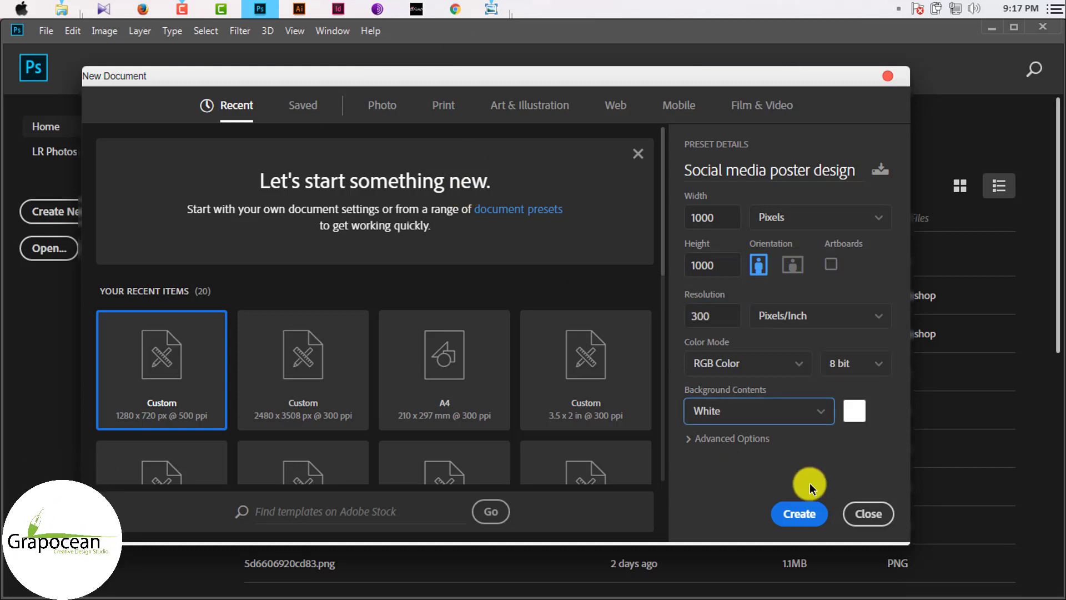
left_click(793, 516)
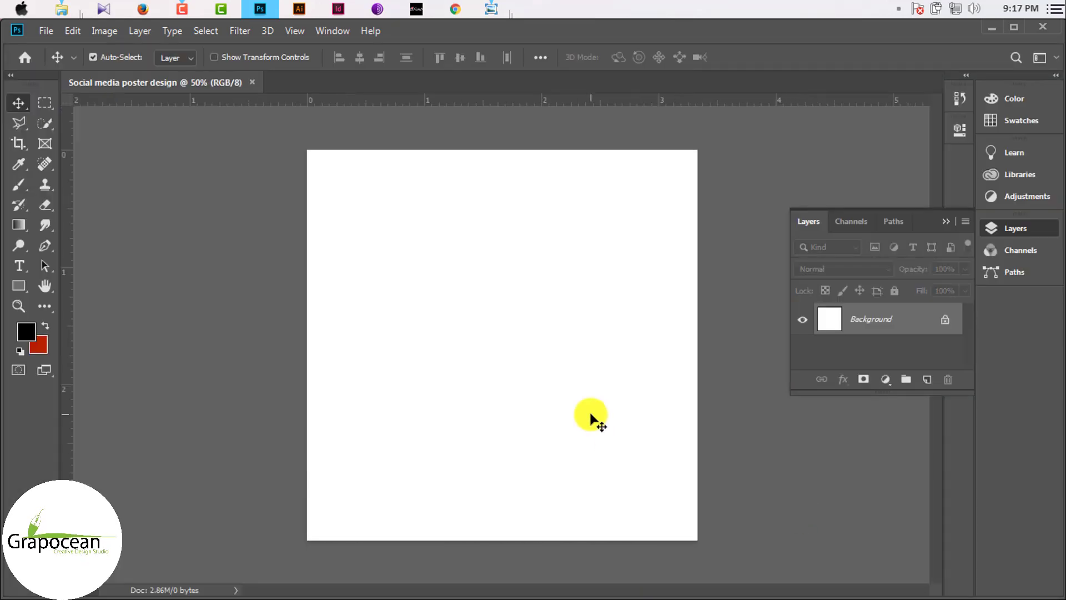
- Draw a black Rectangle 1 shape spanning the entire square canvas
left_click(991, 228)
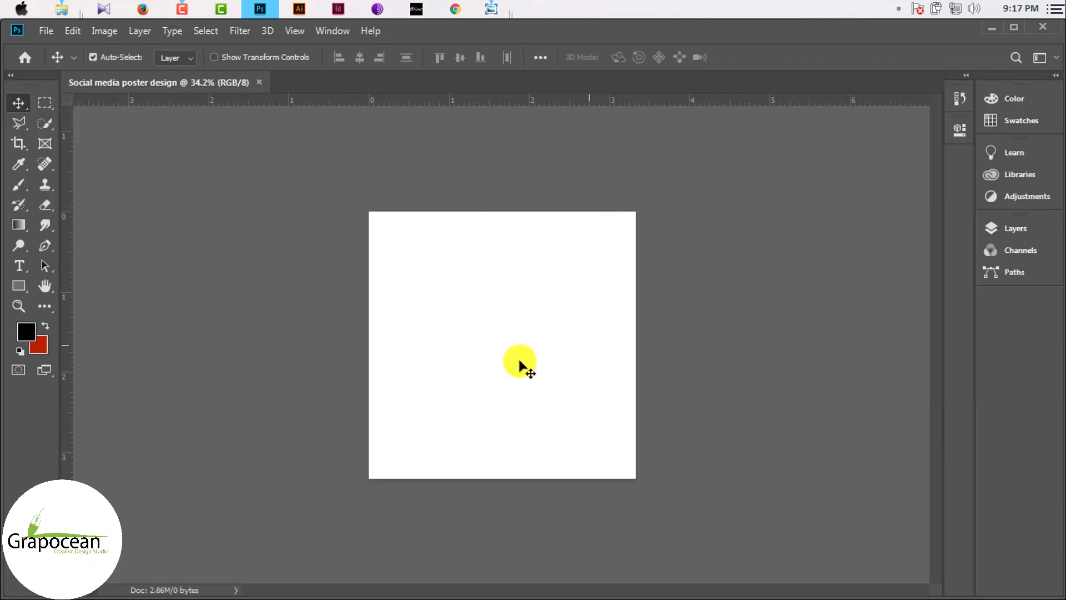
right_click(18, 285)
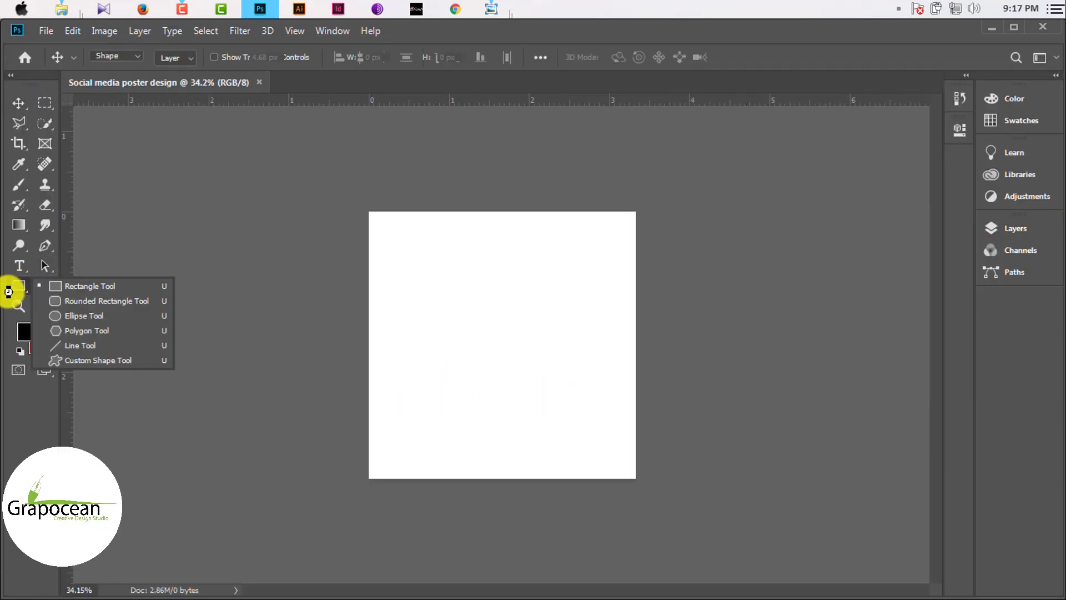
left_click(72, 283)
left_click_drag(453, 325, 641, 479)
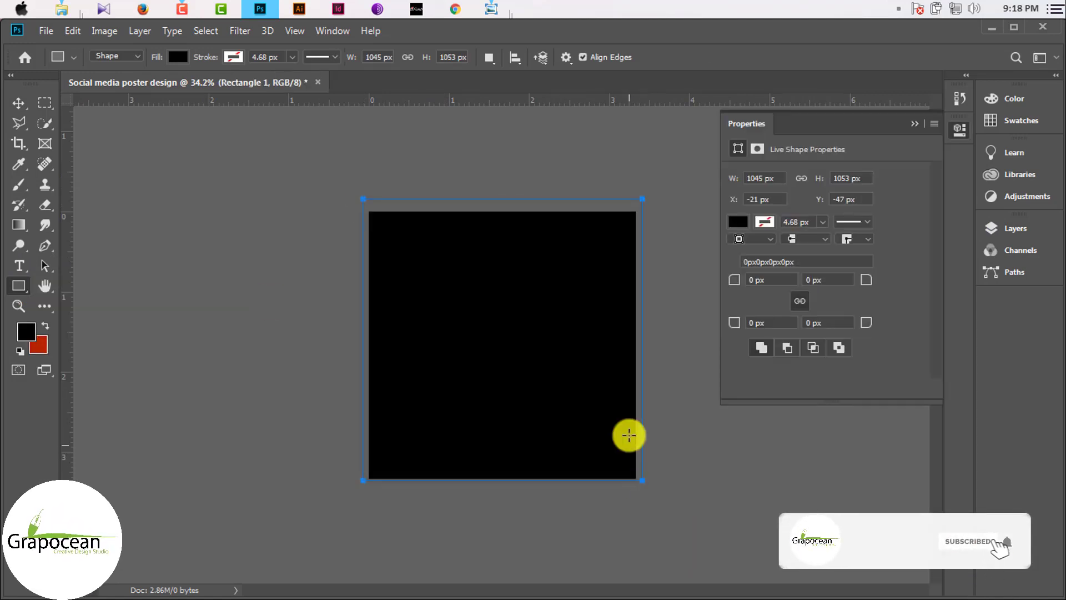
left_click(1016, 228)
- Add a Gradient Overlay style to Rectangle 1 and browse the gradient presets
right_click(894, 317)
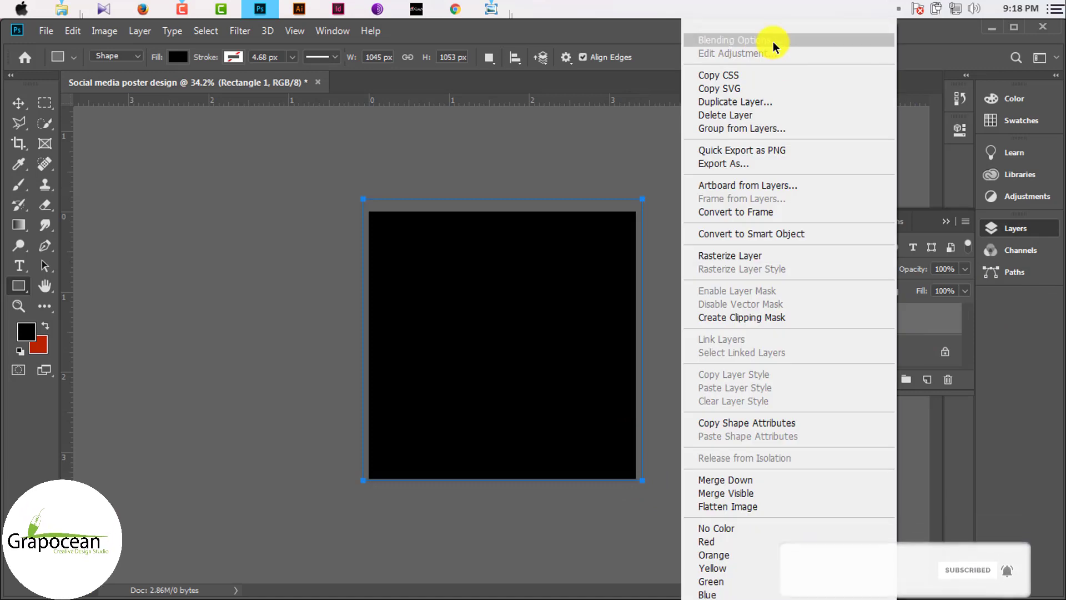
left_click(775, 47)
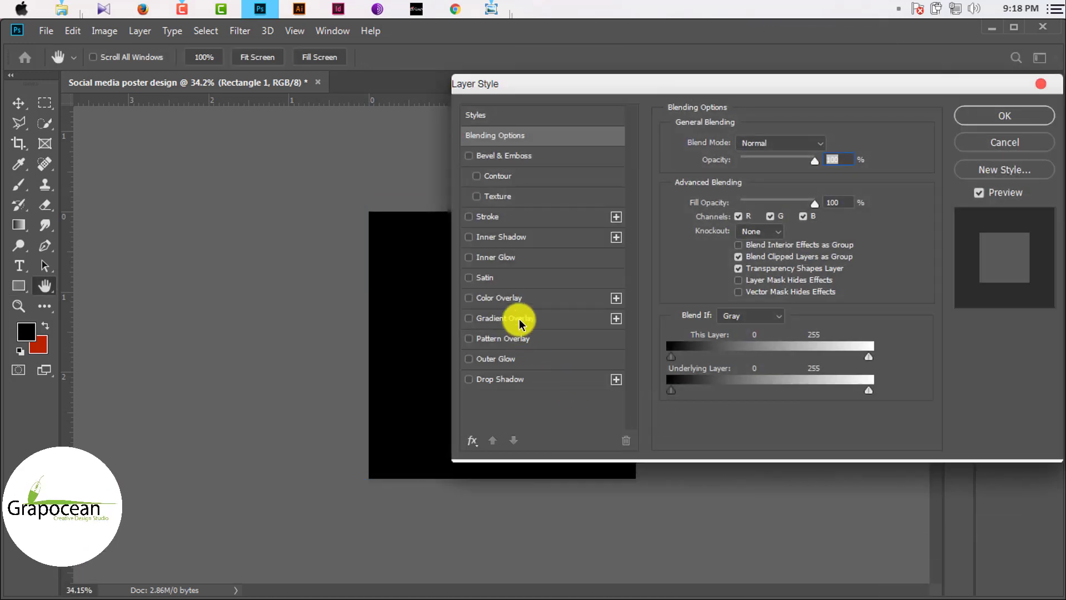
left_click(516, 315)
mouse_move(812, 79)
left_mouse_down()
mouse_move(1061, 174)
mouse_move(891, 76)
left_mouse_up()
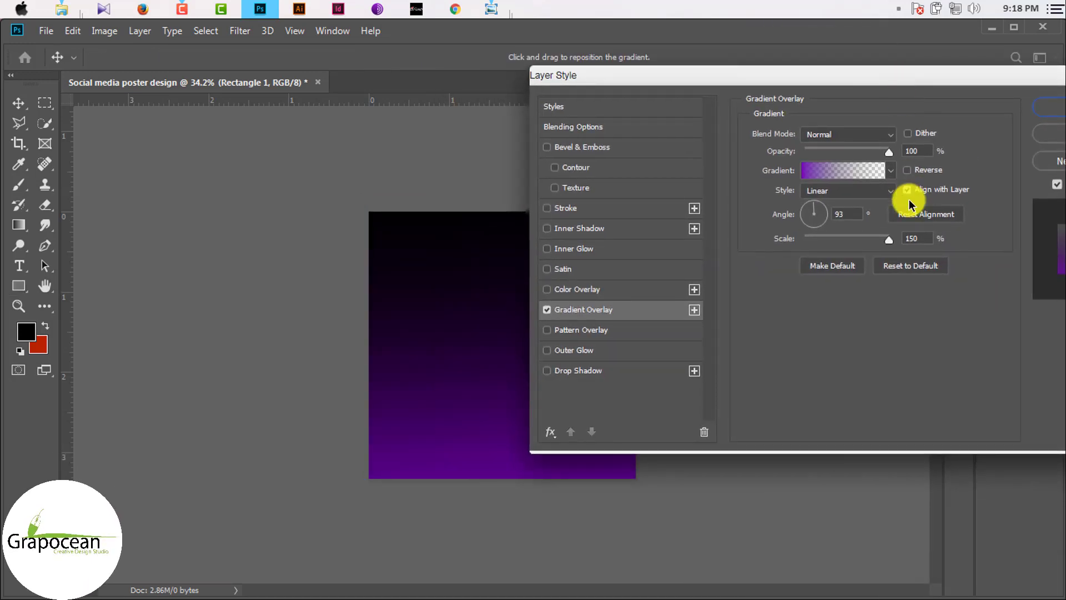
left_click(892, 171)
scroll(760, 278, "down", 5)
scroll(759, 278, "down", 5)
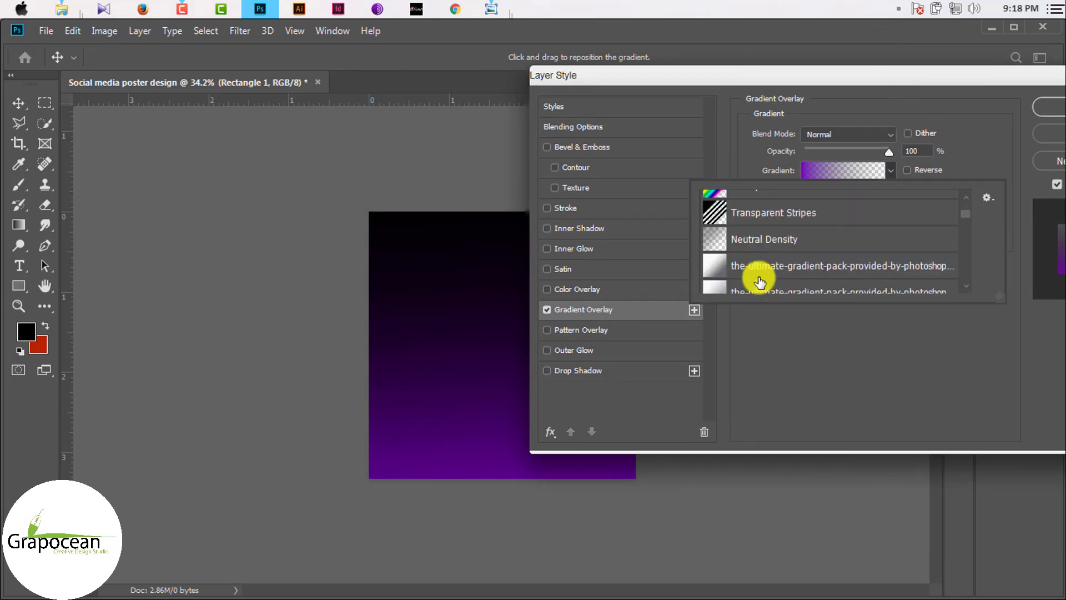
scroll(760, 278, "down", 3)
scroll(759, 281, "down", 3)
scroll(759, 280, "down", 3)
scroll(760, 280, "down", 3)
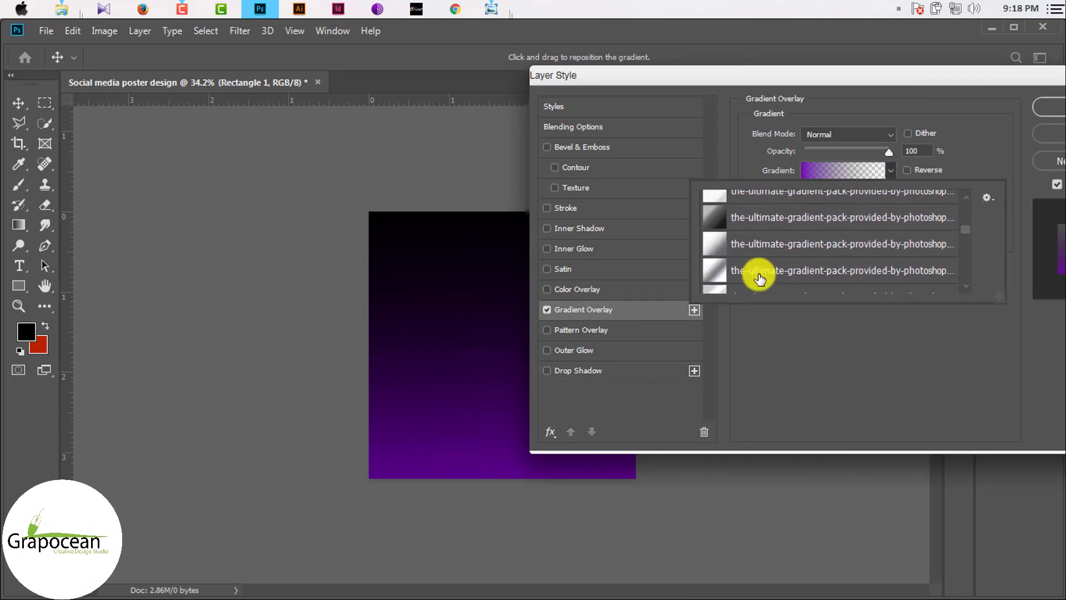
scroll(760, 278, "down", 3)
scroll(759, 277, "down", 3)
scroll(758, 275, "down", 3)
scroll(758, 275, "down", 3)
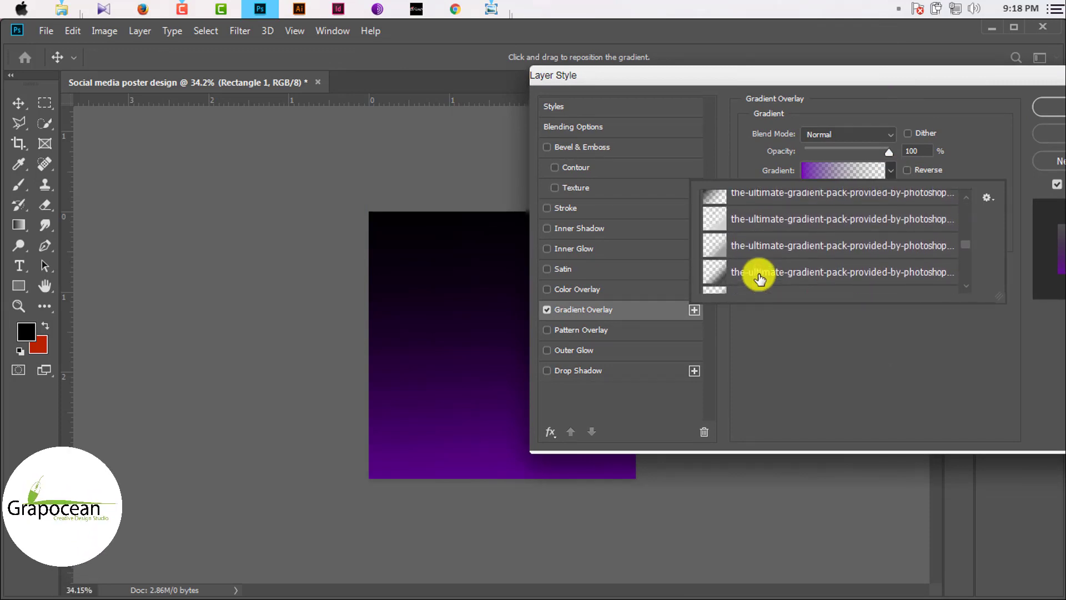
scroll(776, 272, "down", 3)
- Change the gradient's purple stop to a darker #53047e and apply the overlay
left_click(821, 168)
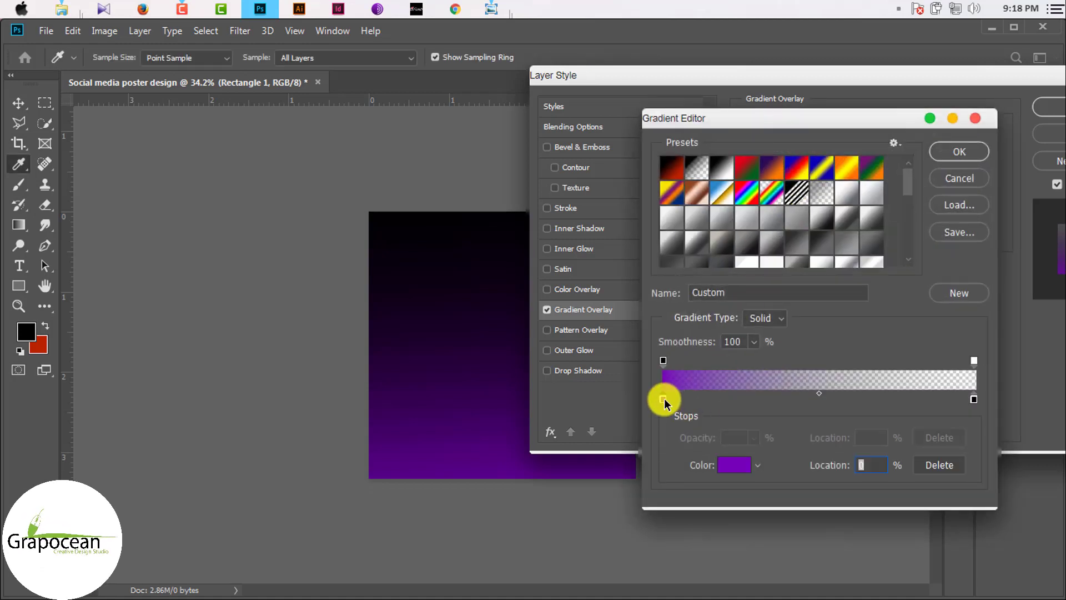
double_click(663, 399)
left_click(801, 411)
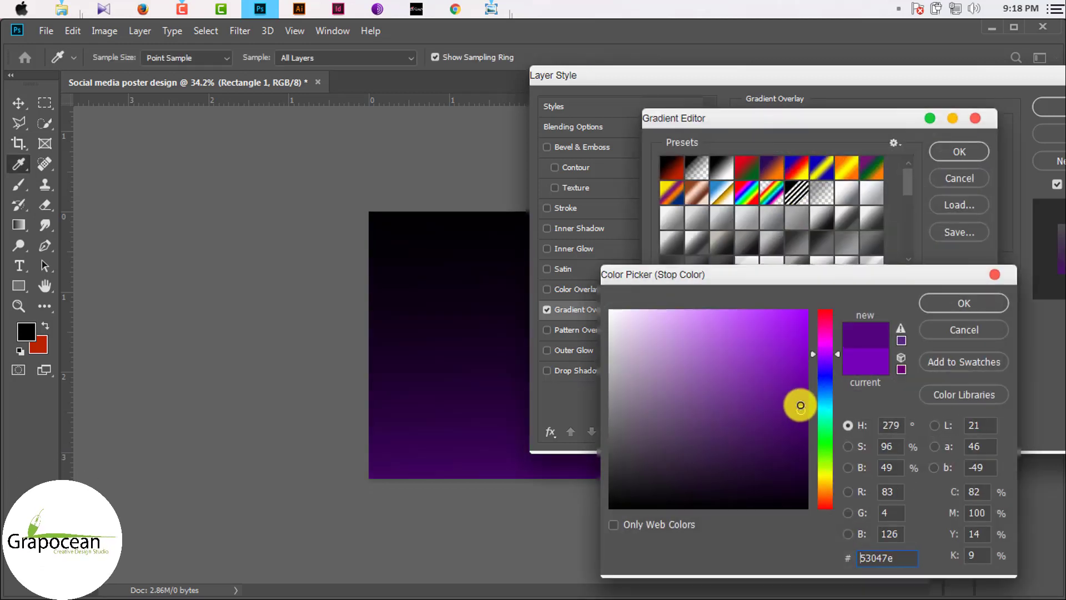
left_click(963, 303)
left_click(960, 151)
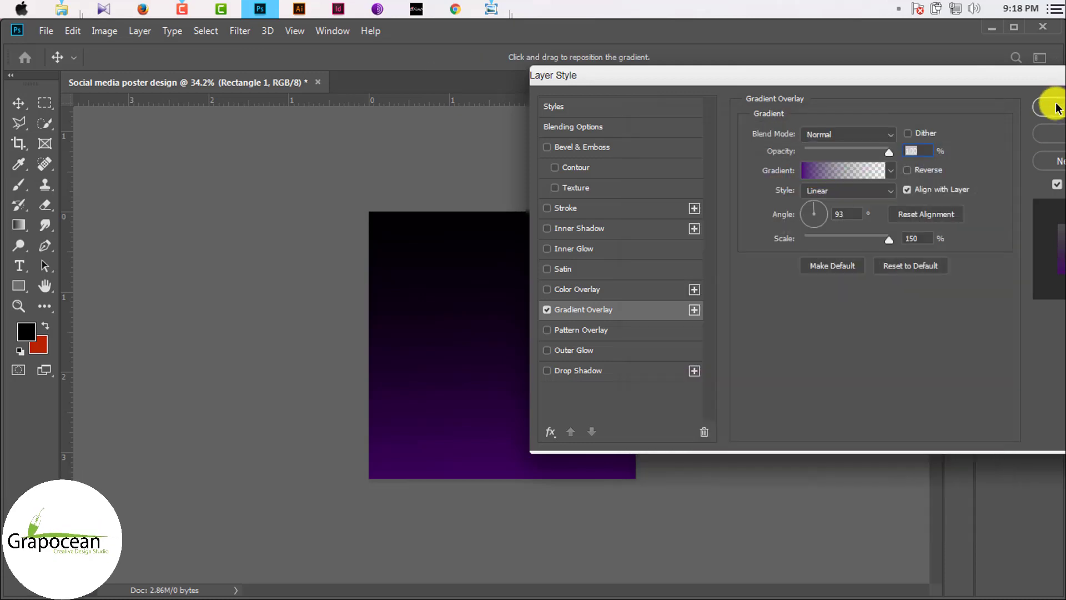
left_click(1043, 107)
- Switch the gradient overlay to Radial style, aligned with the layer, glowing from the centre
key("v")
right_click(889, 325)
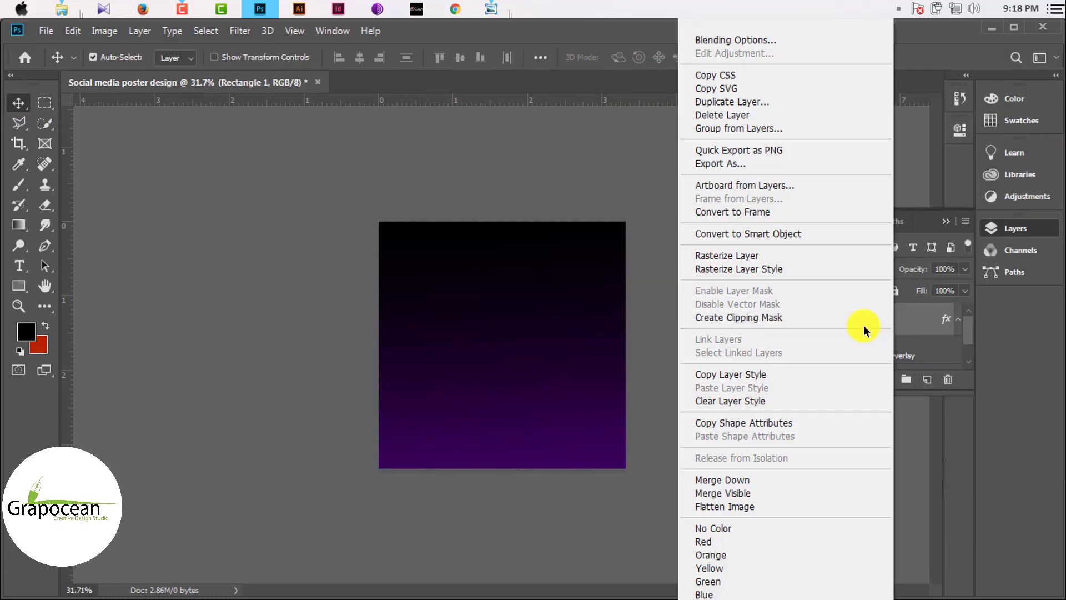
key("Escape")
left_click(528, 310)
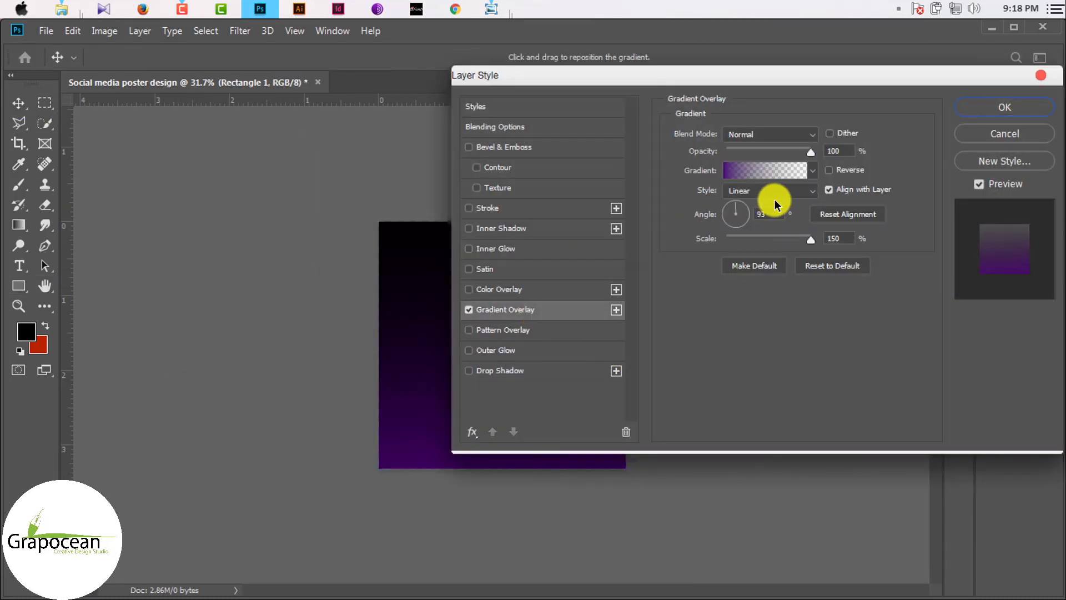
left_click(829, 170)
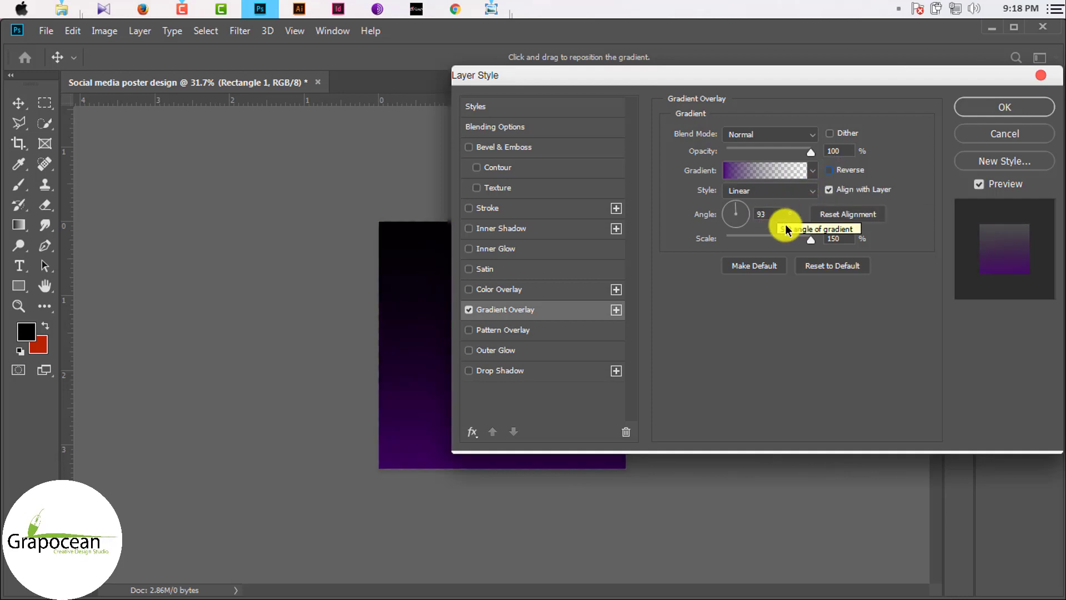
left_click(764, 170)
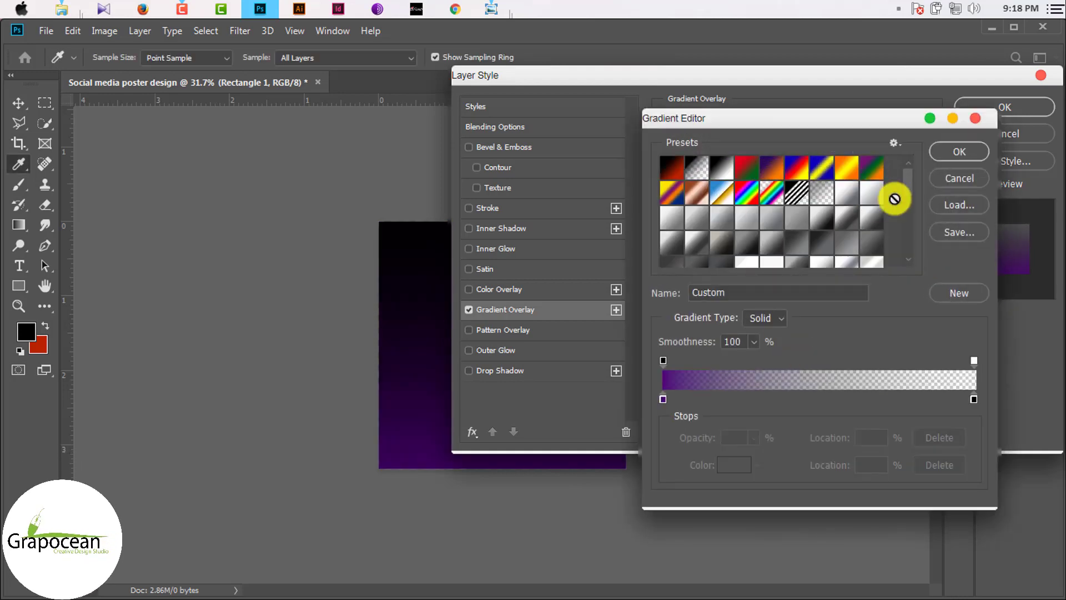
left_click(961, 178)
left_click(833, 191)
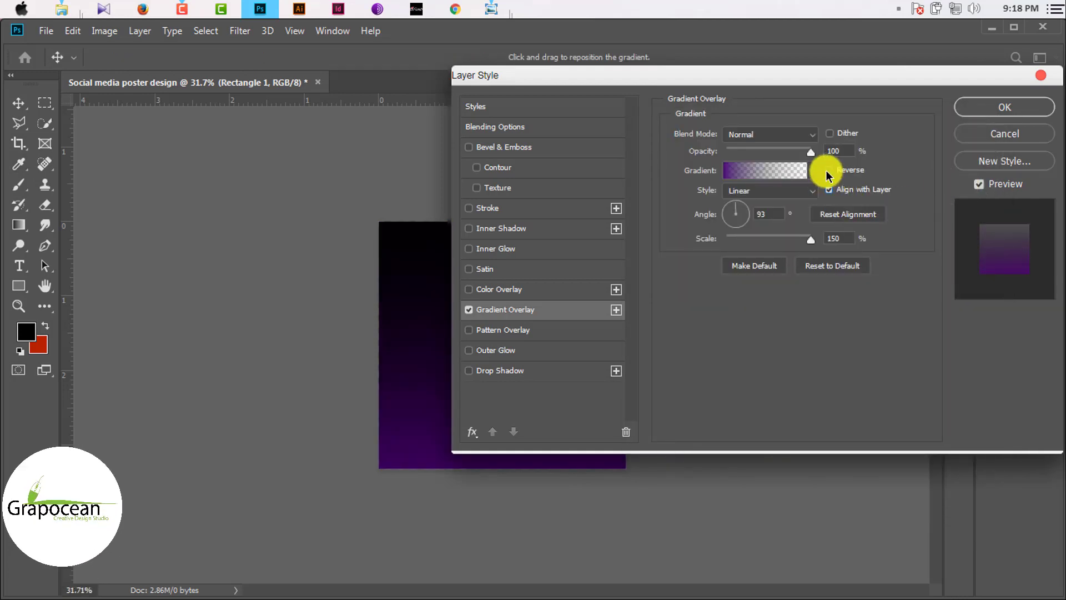
left_click(829, 170)
left_click(783, 210)
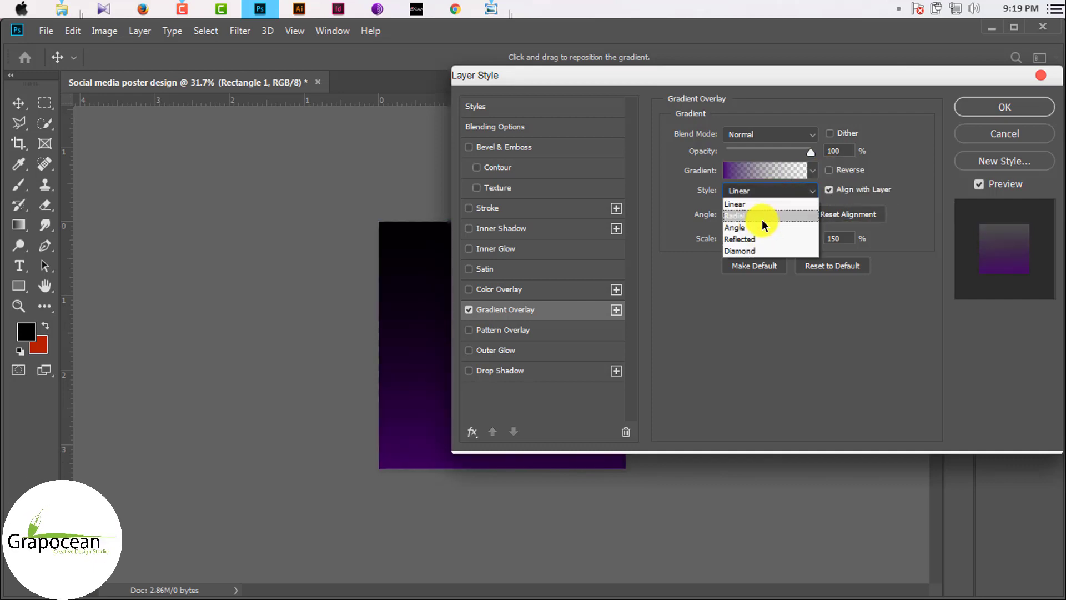
mouse_move(773, 77)
left_mouse_down()
mouse_move(1029, 209)
mouse_move(817, 115)
left_mouse_up()
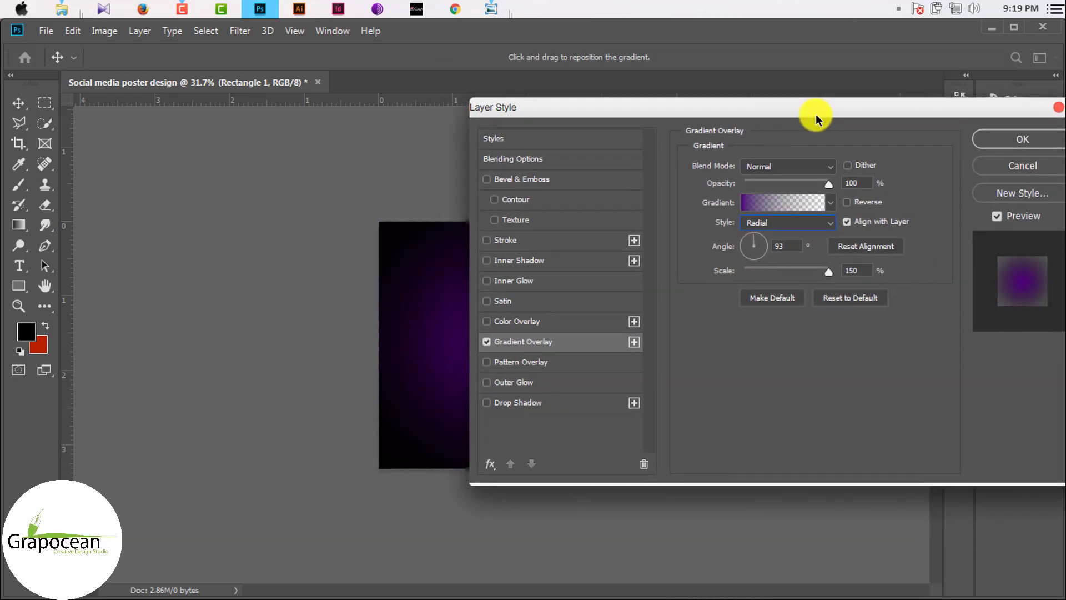
left_click(1019, 137)
- Place Embedded the sky image 5d6902a725e7f from Desktop > social midea post
left_click(46, 30)
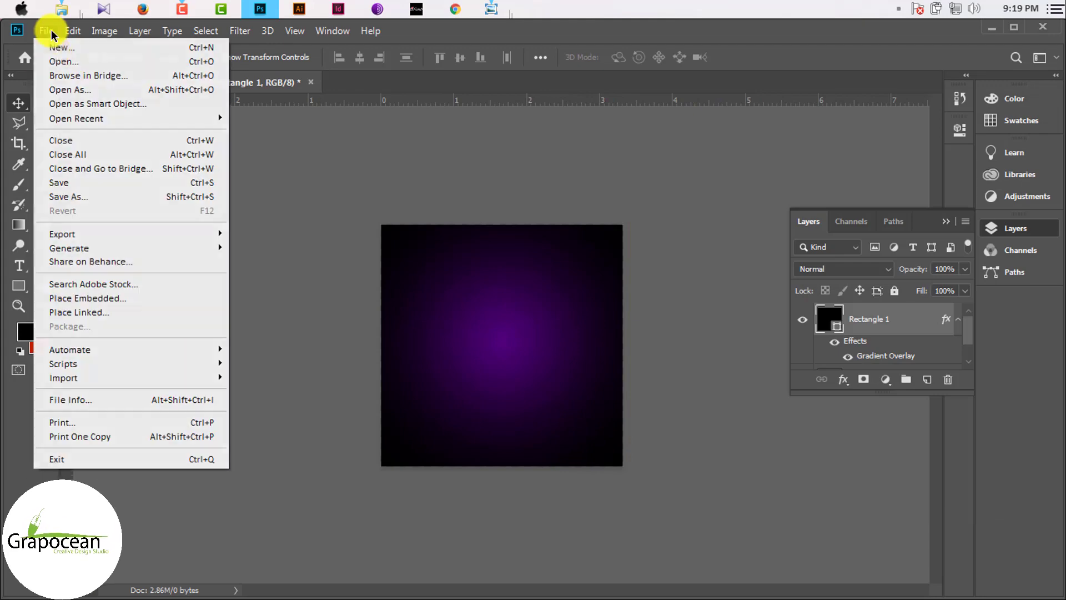
left_click(51, 61)
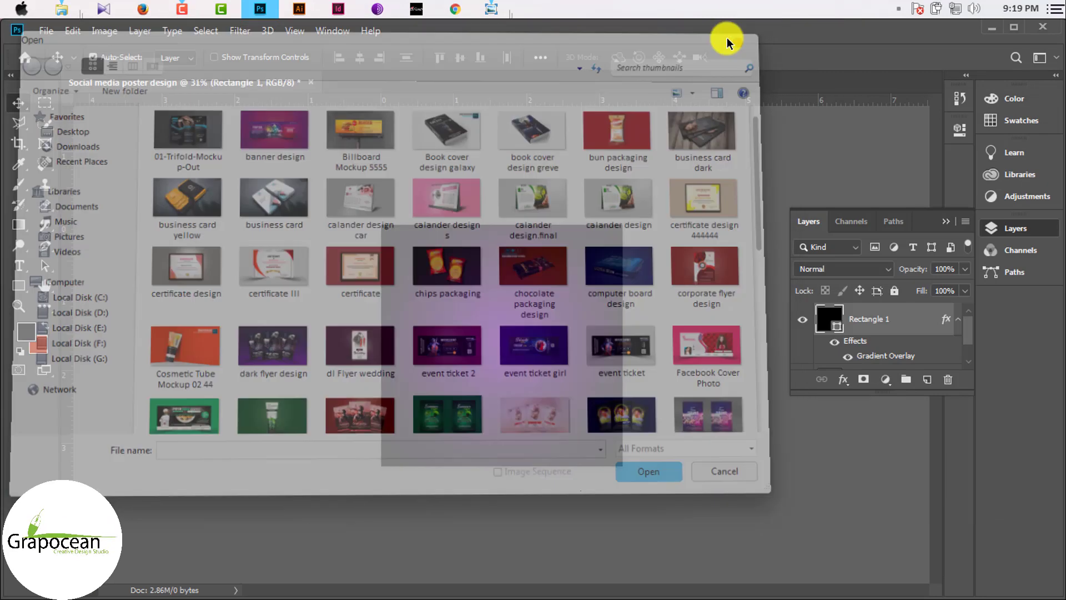
left_click(46, 31)
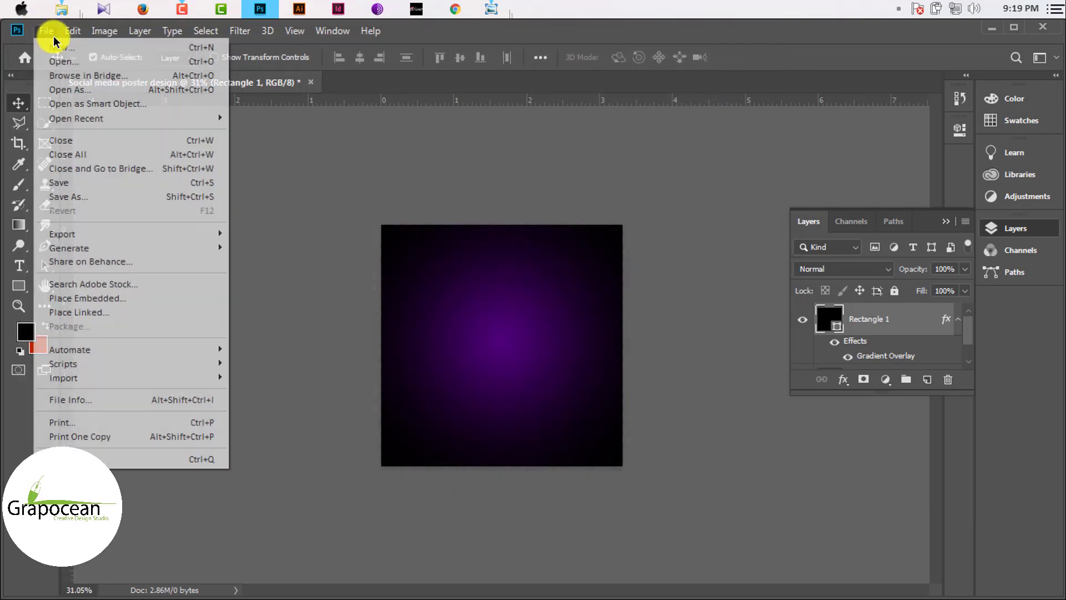
left_click(129, 298)
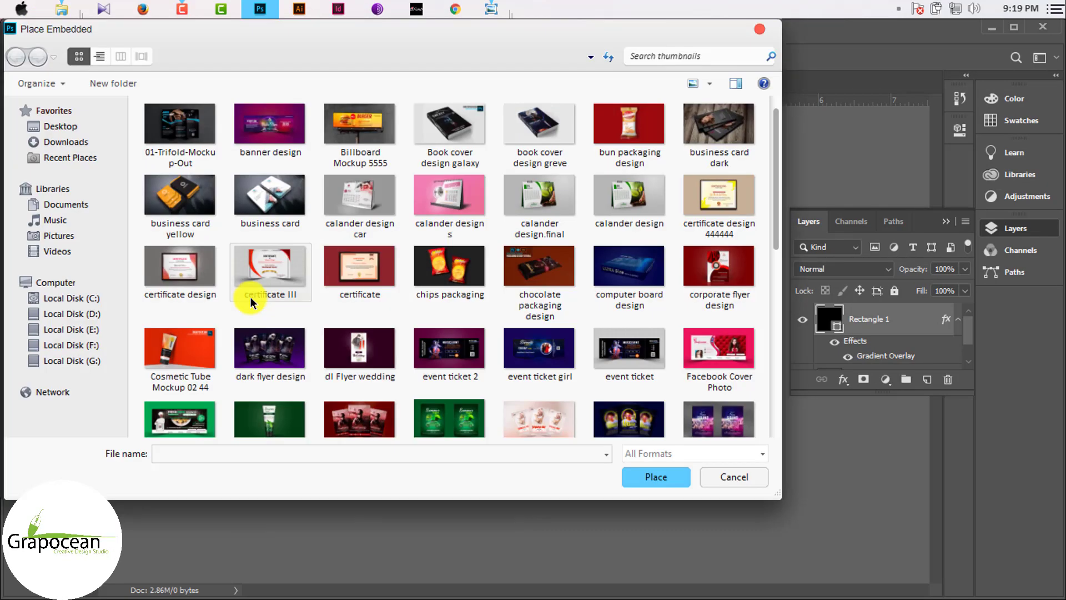
left_click(64, 127)
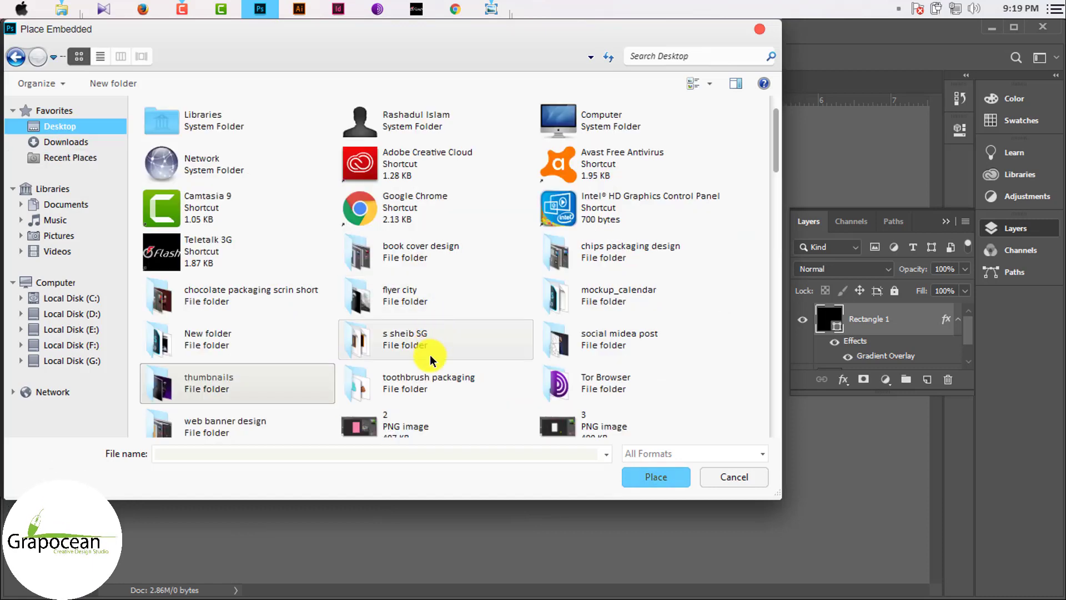
scroll(771, 153, "down", 2)
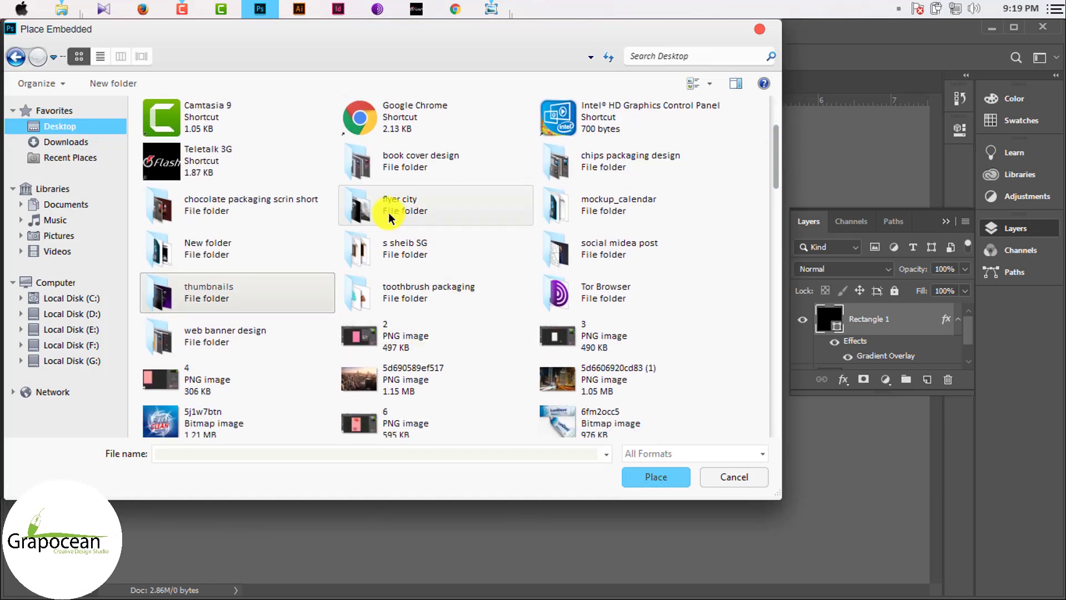
left_click(383, 205)
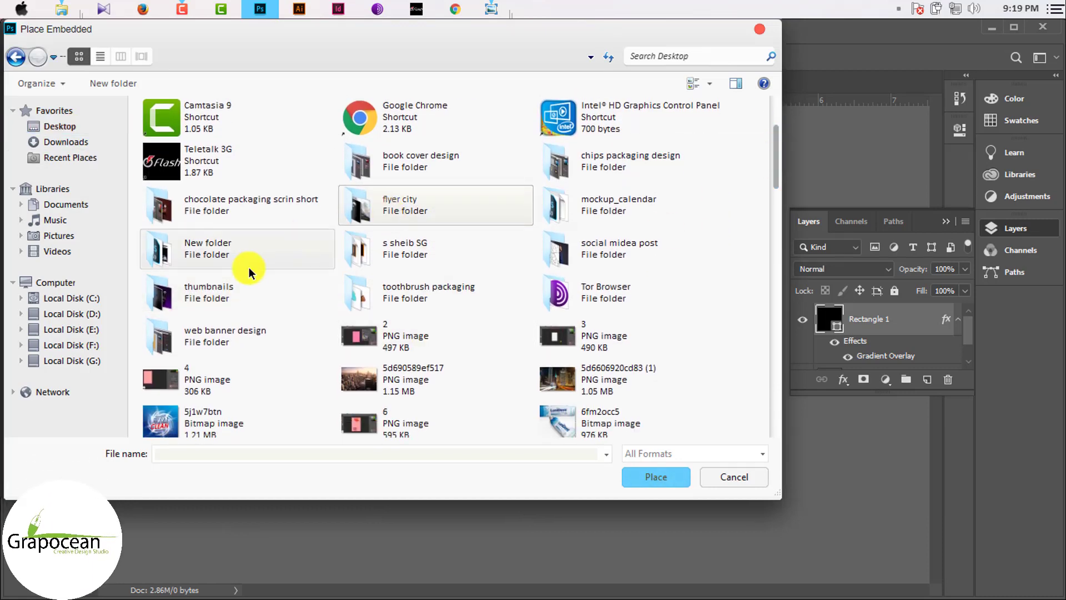
double_click(638, 252)
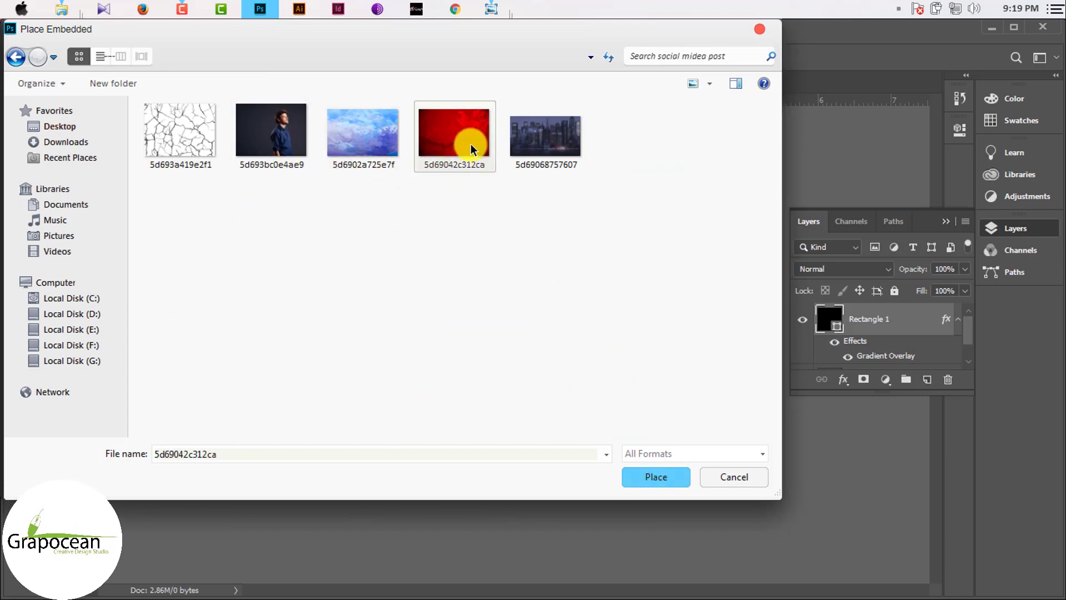
left_click(363, 133)
left_click(643, 475)
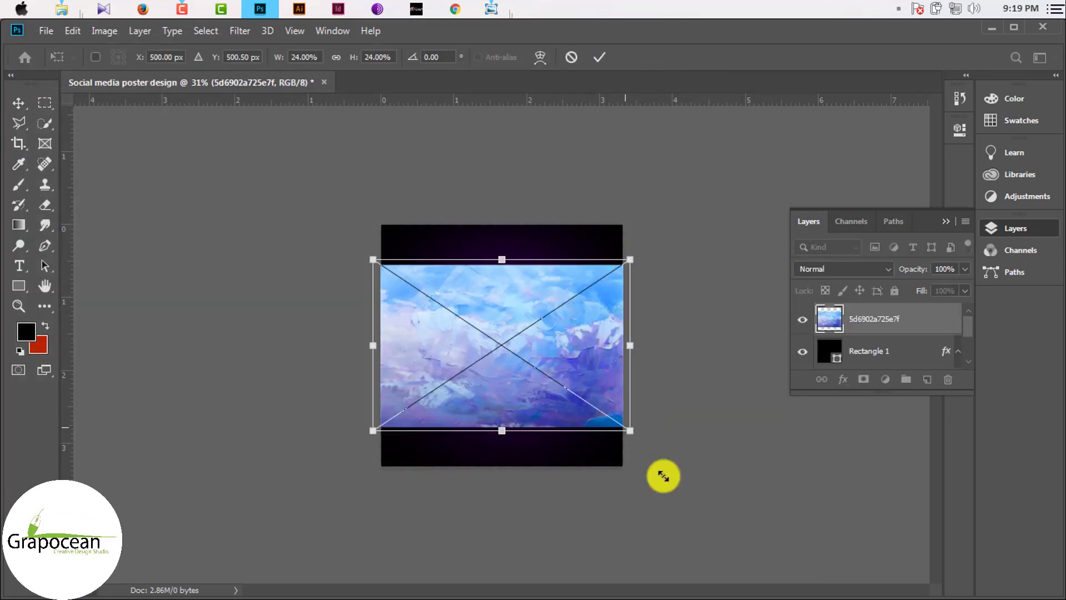
- Scale and move the sky image to span the top of the poster, then commit
left_click_drag(663, 475, 642, 474)
left_click_drag(564, 431, 540, 375)
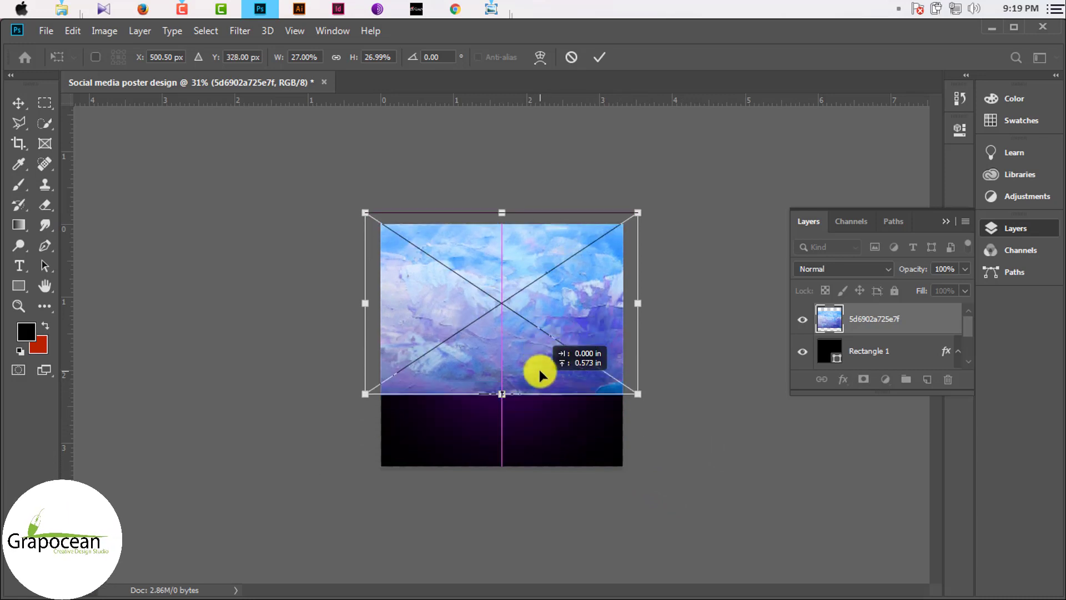
left_click_drag(638, 393, 623, 384)
left_click(599, 57)
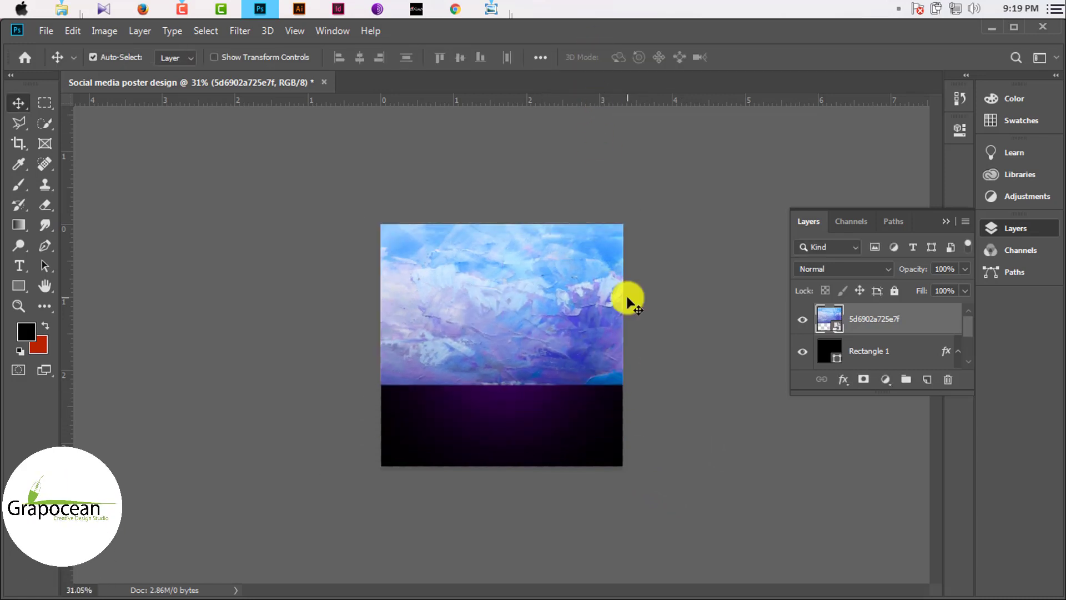
- Set the sky layer to Soft Light blend mode at 59% opacity
left_click(873, 271)
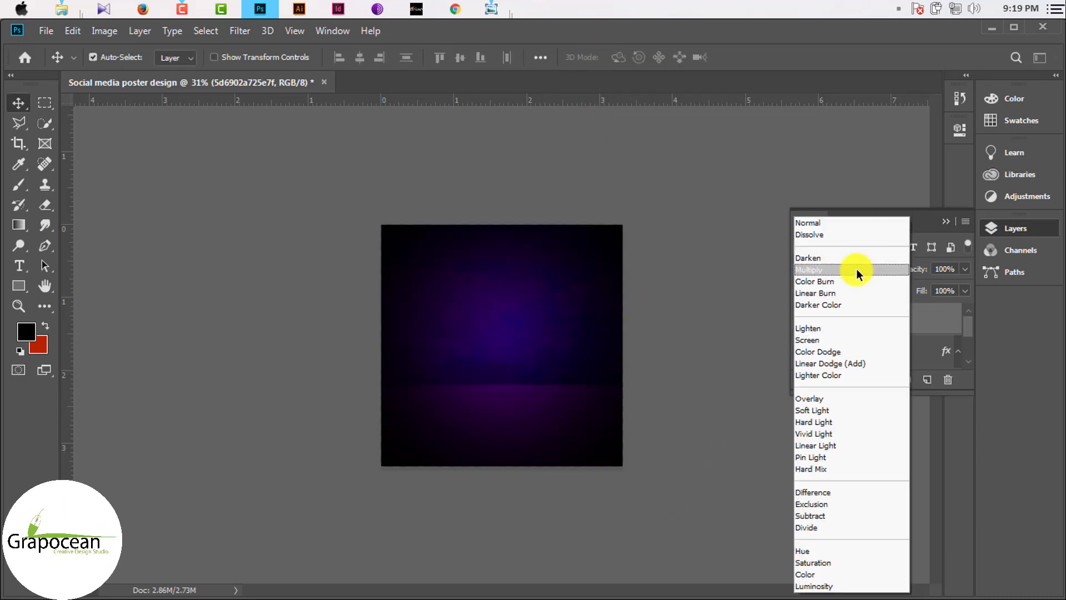
left_click(860, 282)
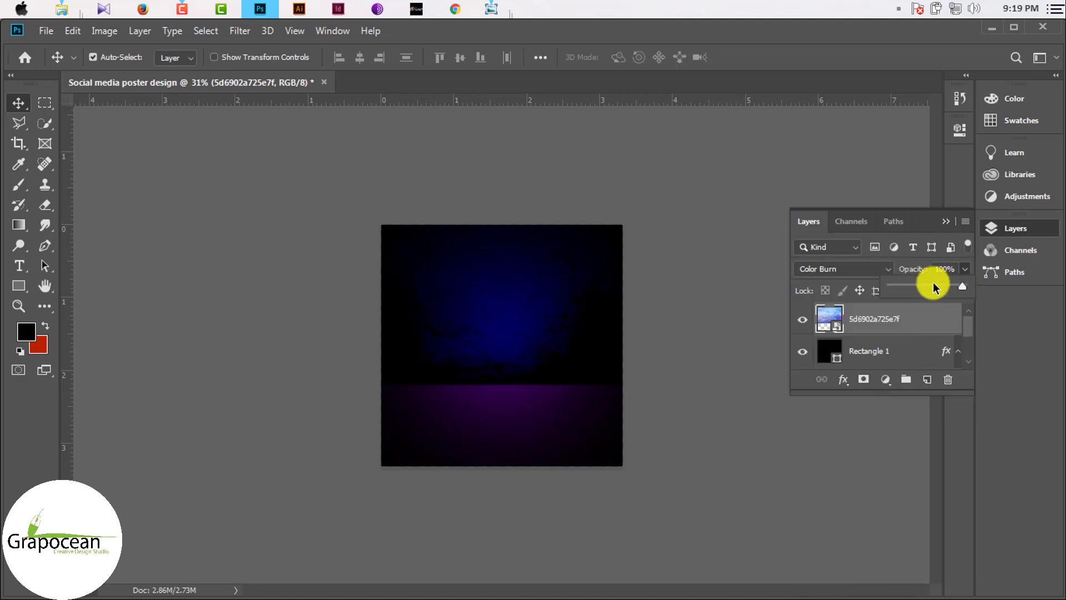
left_click_drag(936, 293, 938, 286)
left_click(833, 268)
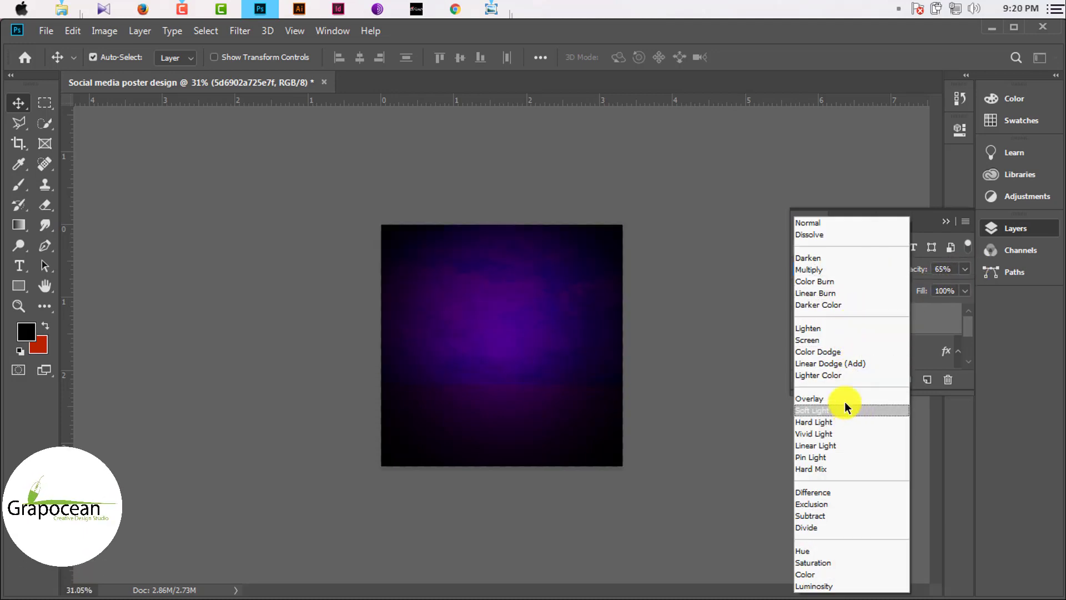
left_click(902, 411)
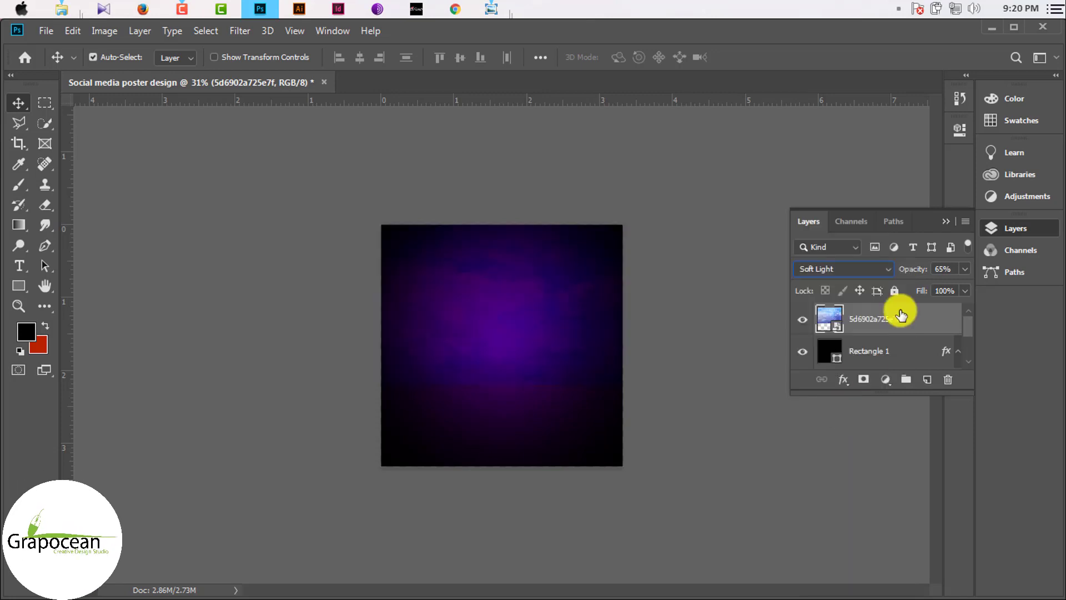
left_click_drag(965, 269, 1011, 294)
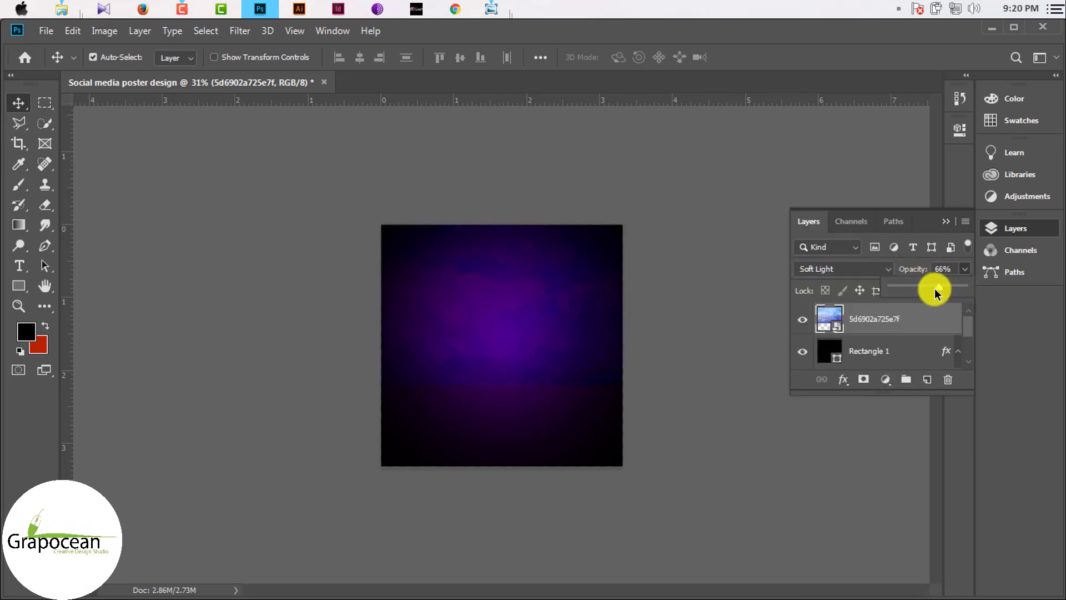
left_click_drag(936, 288, 935, 288)
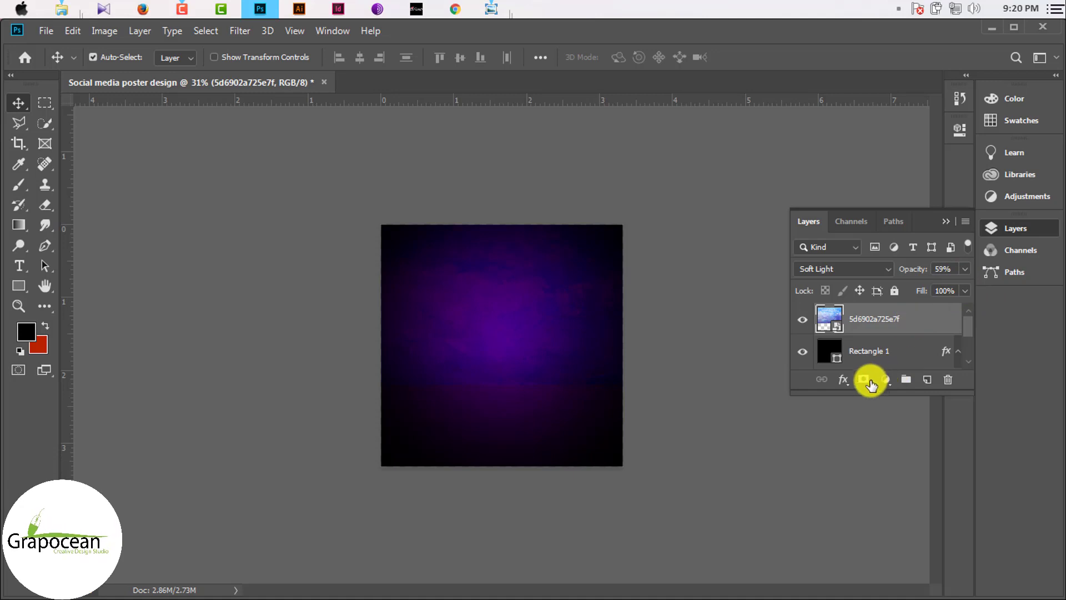
- Add a layer mask to the sky and erase its lower part with a smaller brush
left_click(863, 379)
left_click(45, 205)
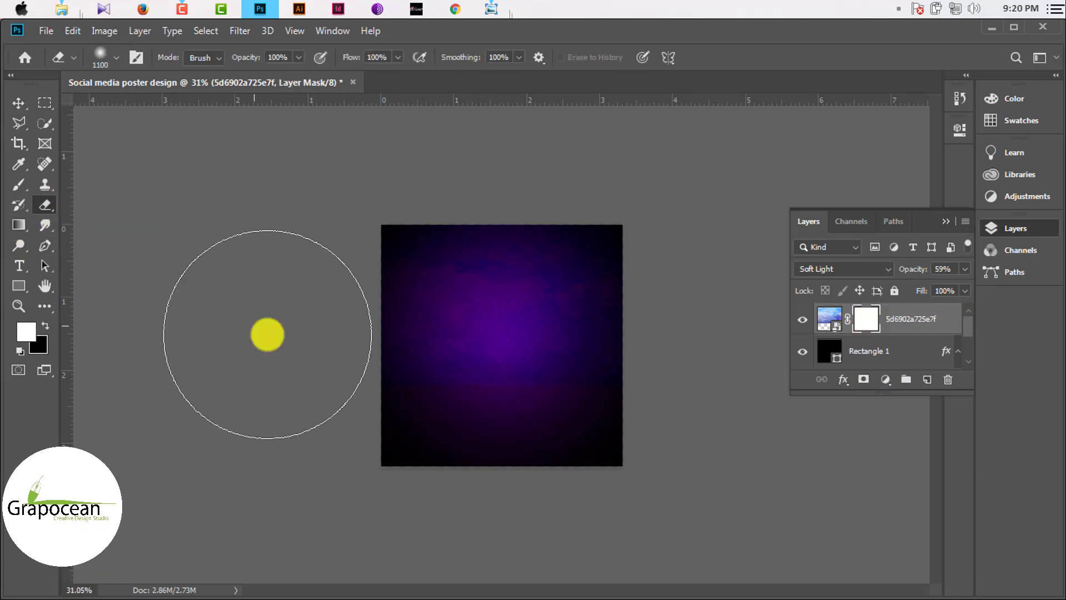
key("bracketleft")
key("bracketleft")
key("bracketleft")
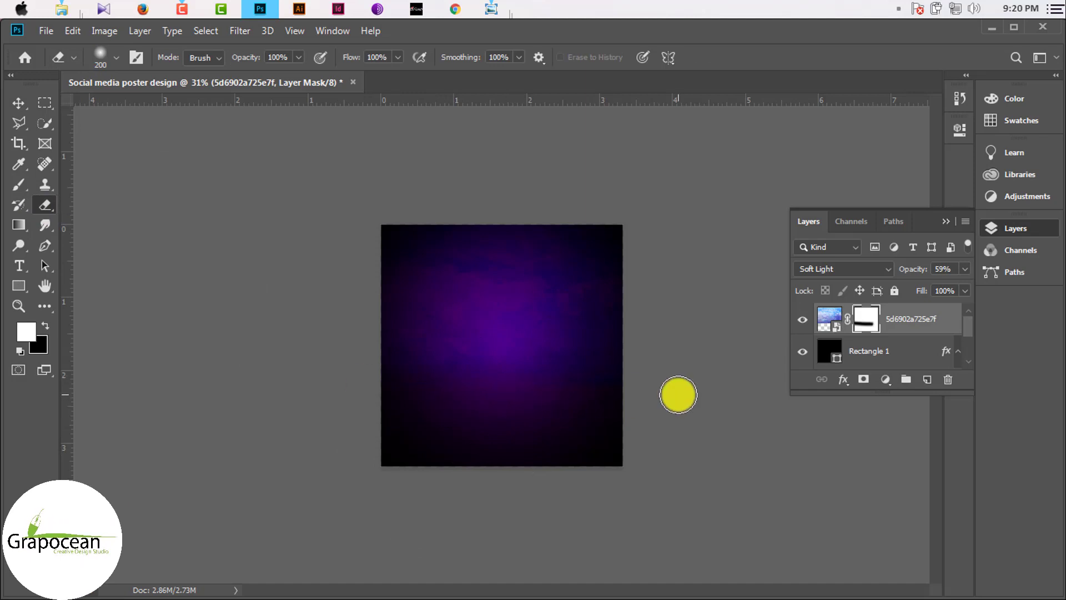
mouse_move(620, 375)
left_mouse_down()
mouse_move(364, 362)
mouse_move(615, 403)
left_mouse_up()
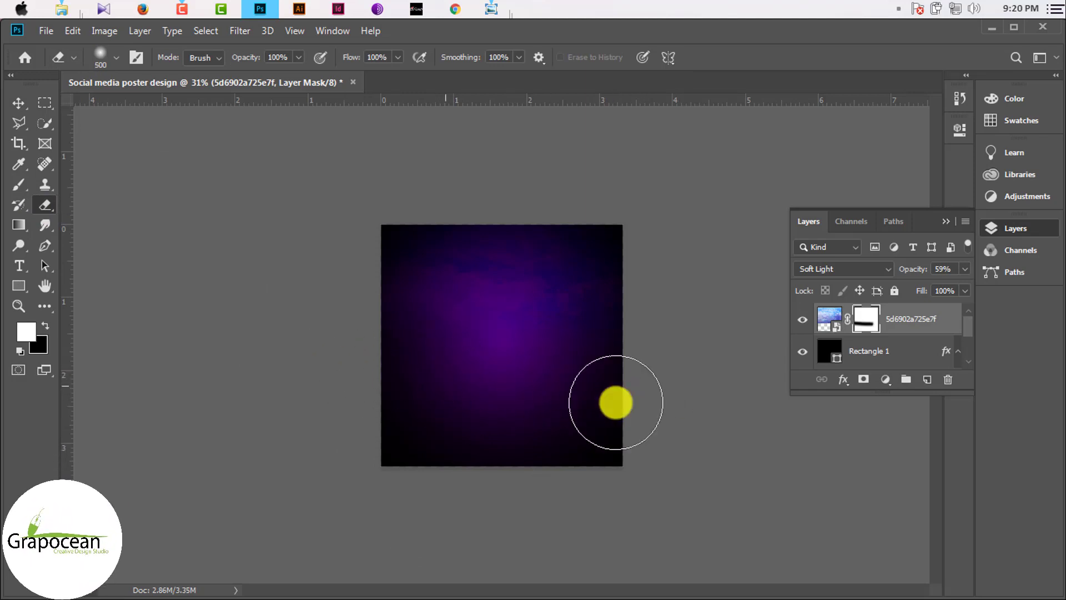
left_click(47, 31)
- Open the night city image, drag it into the poster and enlarge it across the lower half
left_click(61, 71)
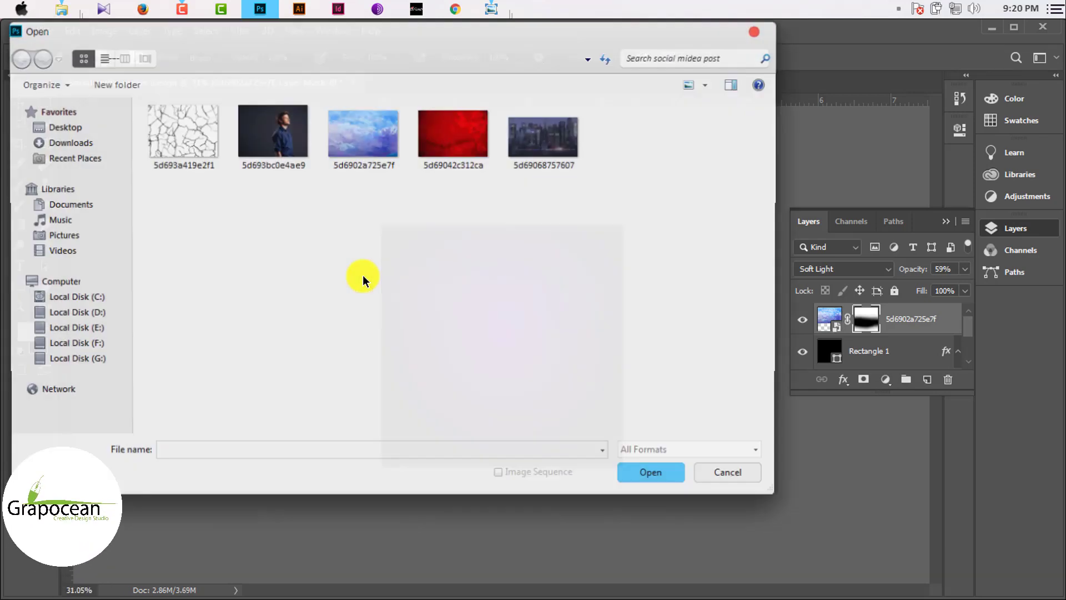
left_click(468, 163)
left_click(660, 481)
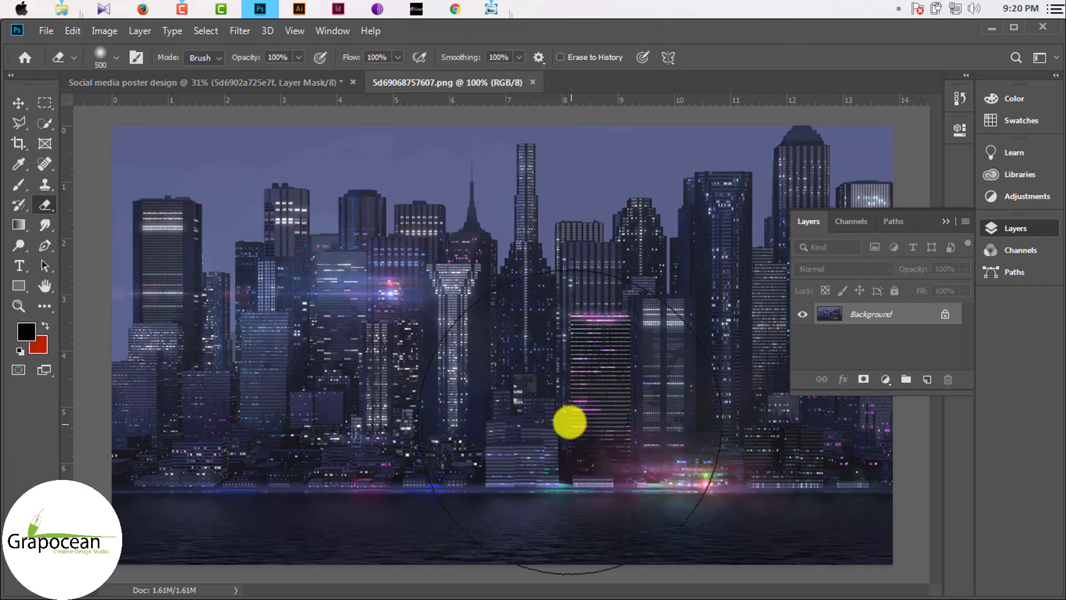
left_click(947, 313)
left_click(18, 102)
mouse_move(438, 227)
left_mouse_down()
mouse_move(372, 206)
mouse_move(517, 425)
left_mouse_up()
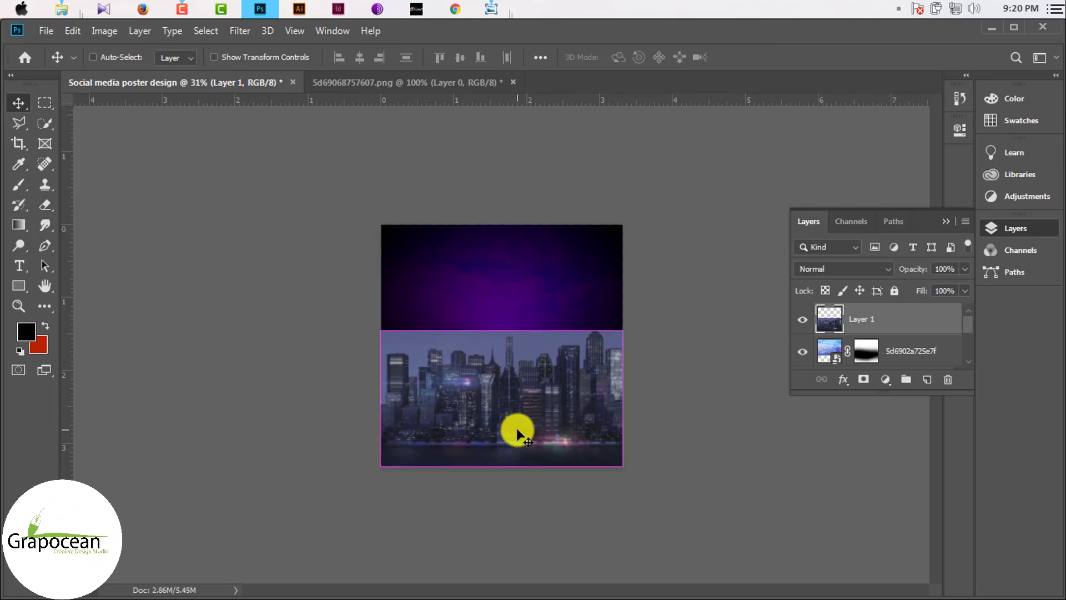
key("ctrl+t")
left_click_drag(619, 468, 646, 479)
left_click(738, 58)
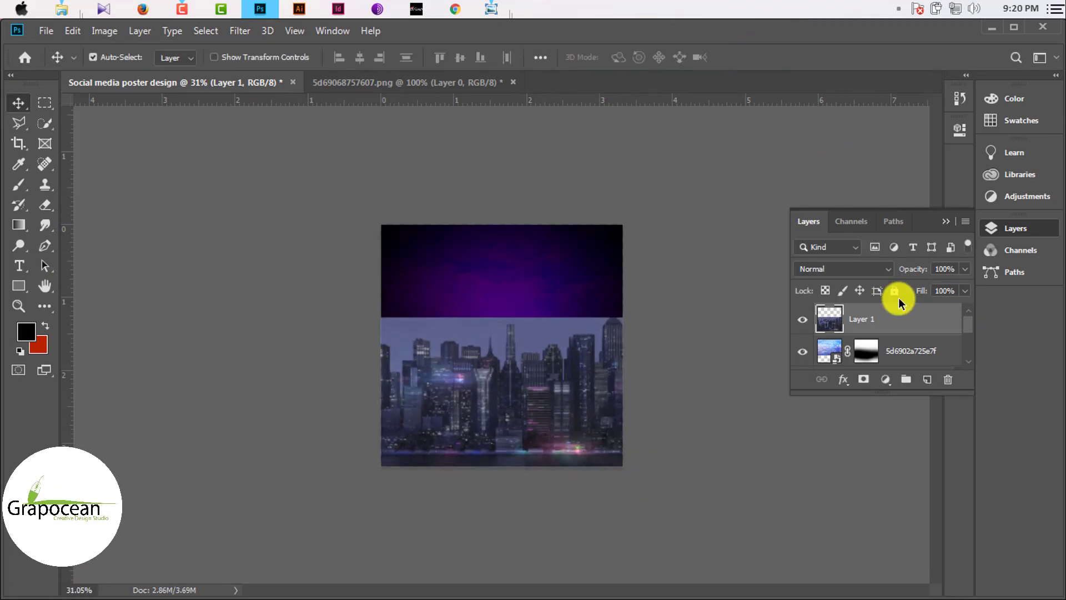
- Mask the city layer with a black-to-white gradient so its top fades into the purple
left_click(864, 379)
left_click(18, 224)
left_click_drag(528, 283, 516, 381)
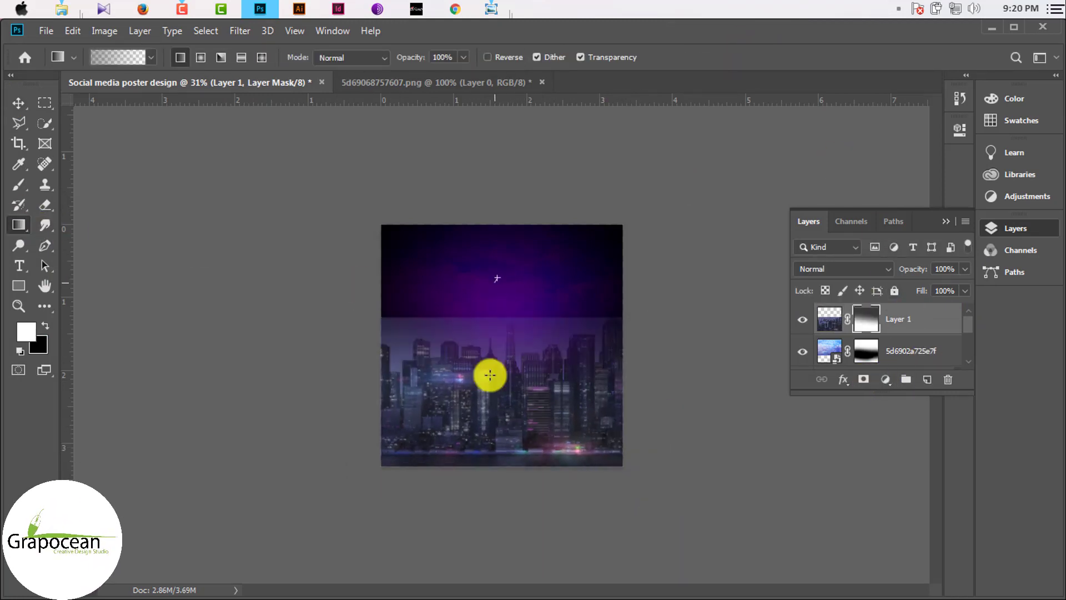
left_click_drag(486, 258, 486, 444)
left_click_drag(511, 304, 507, 499)
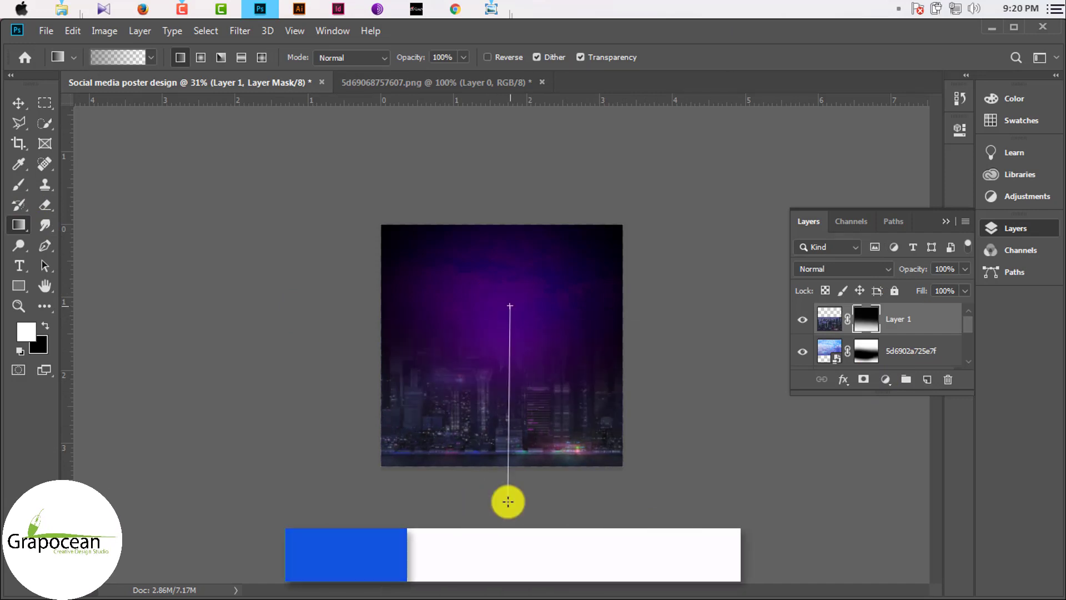
key("ctrl+plus")
key("ctrl+plus")
key("ctrl+minus")
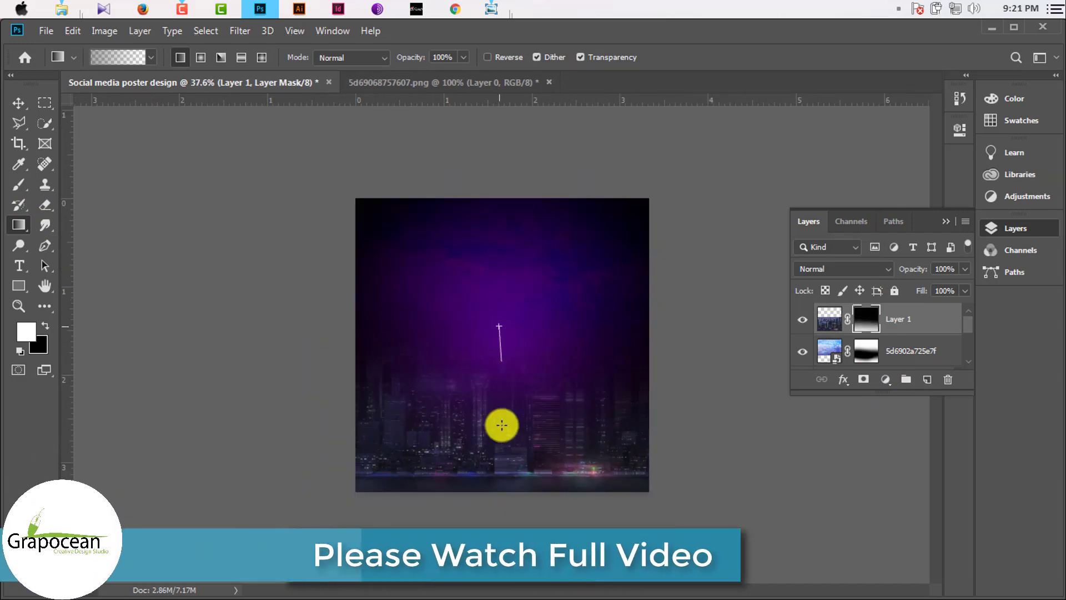
left_click_drag(494, 326, 500, 424)
- Lower the city layer's opacity to 59%
left_click(17, 106)
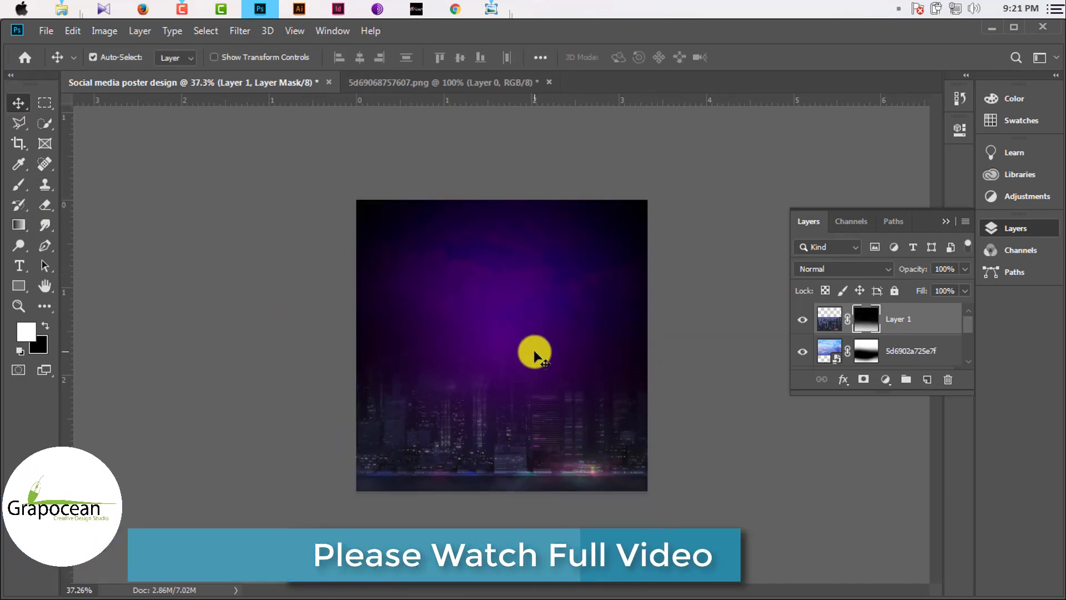
scroll(536, 353, "up", 3)
scroll(536, 353, "down", 3)
left_click_drag(965, 269, 923, 285)
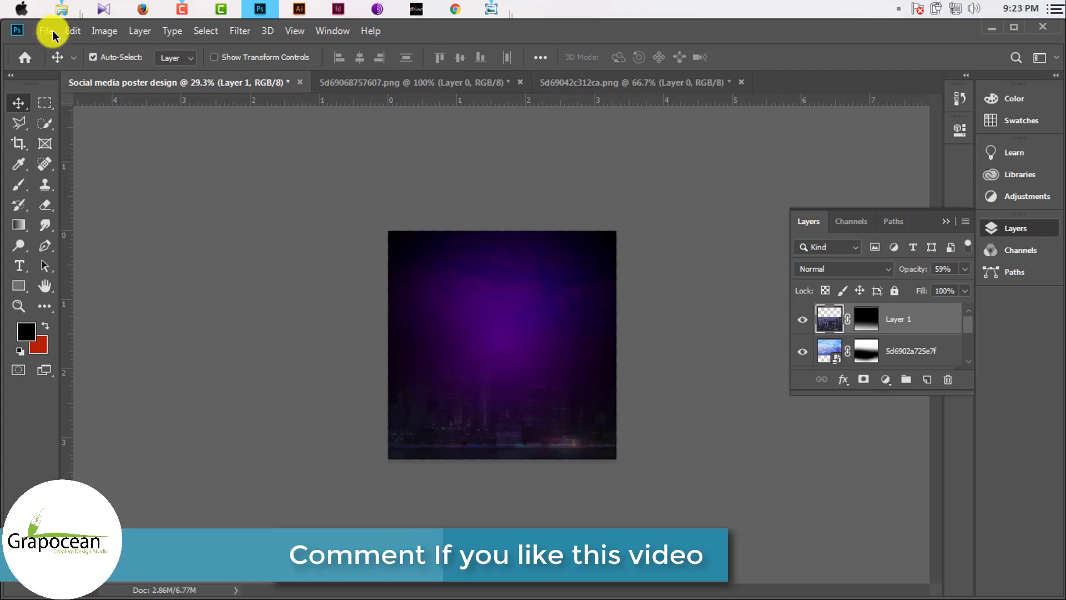
- Place Embedded the man-in-blue-shirt photo 5d693bc0e4ae9 and scale it up over most of the canvas
left_click(53, 32)
left_click(118, 299)
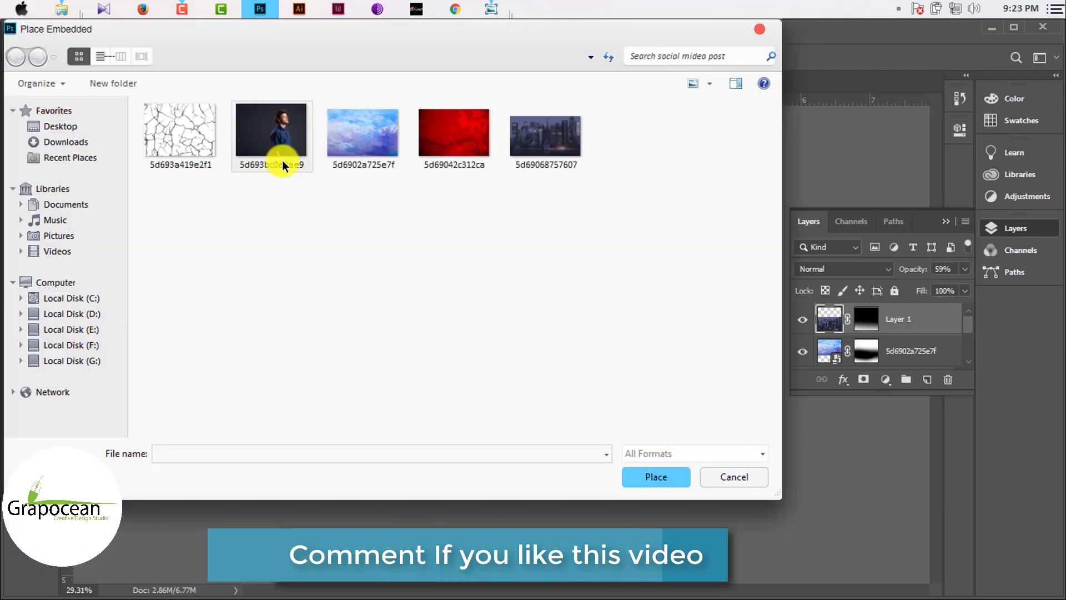
left_click(282, 165)
left_click(650, 476)
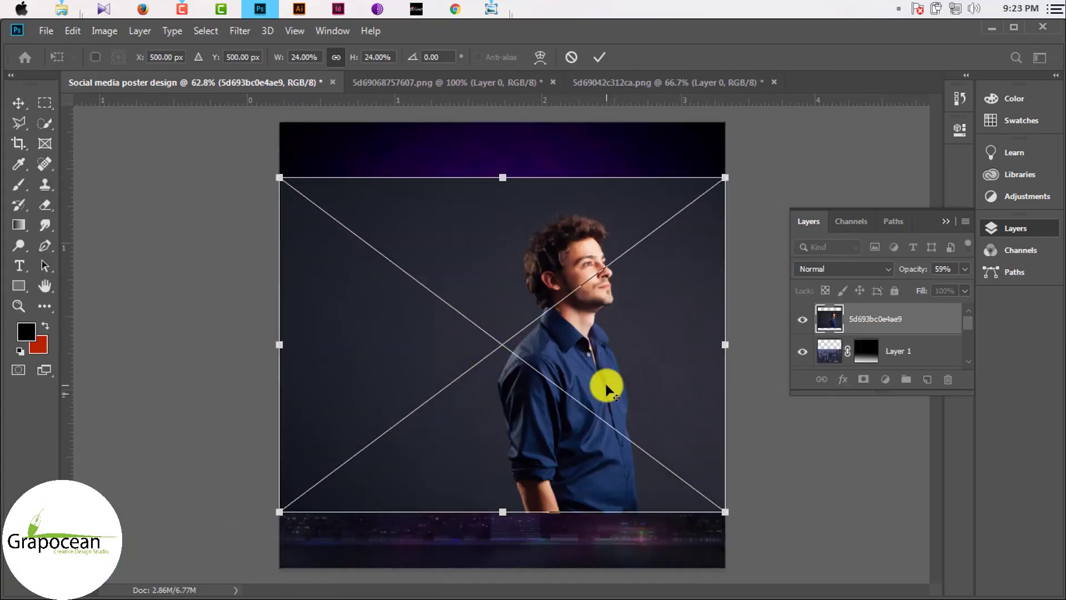
left_click_drag(725, 511, 709, 531)
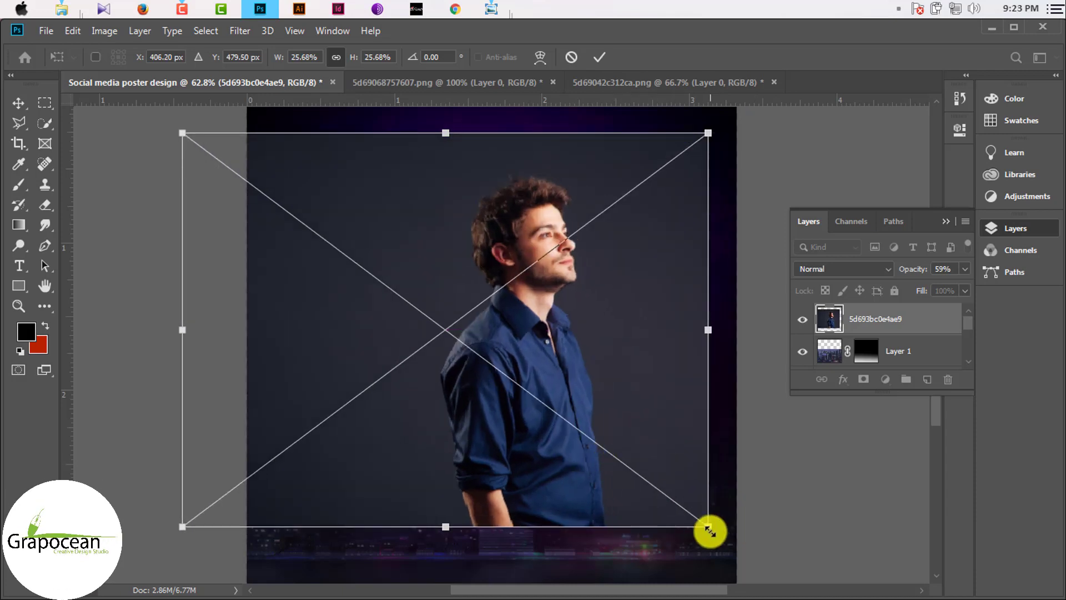
left_click(599, 58)
key("ctrl+minus")
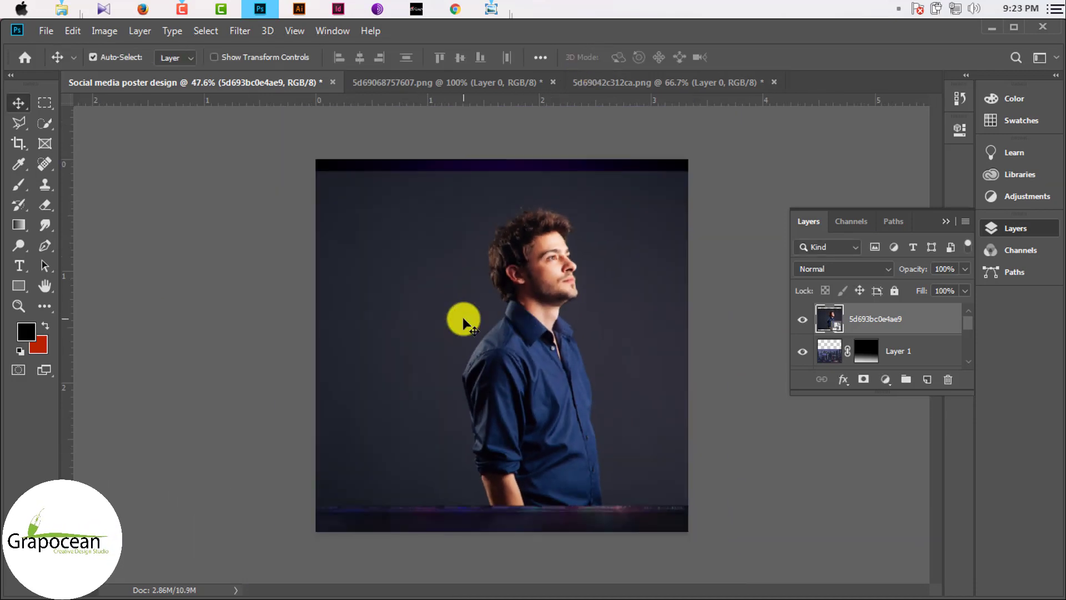
scroll(466, 325, "up", 3)
scroll(495, 406, "down", 2)
right_click(44, 123)
- Quick-select the grey background on both sides of the man, subtracting his shirt, neck and face
left_click(98, 121)
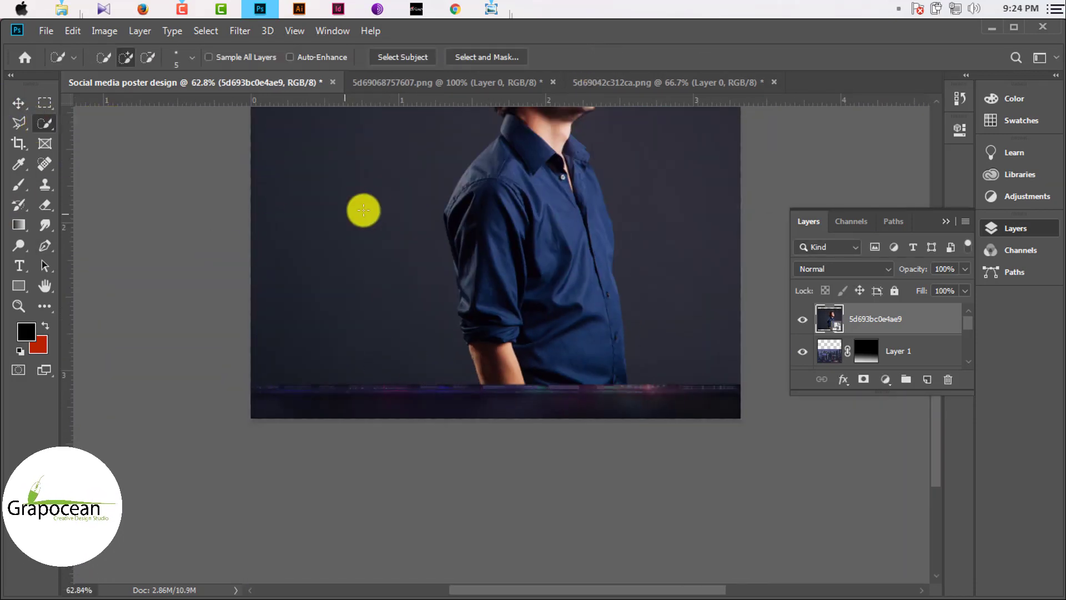
left_click_drag(363, 210, 397, 330)
left_click_drag(434, 383, 444, 108)
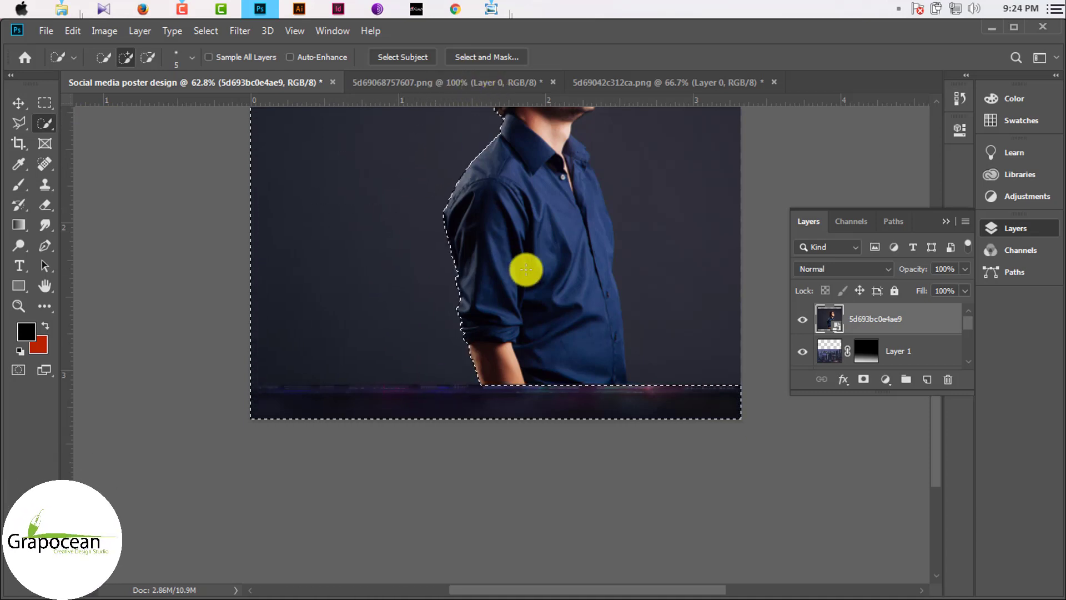
scroll(523, 222, "up", 2)
mouse_move(522, 180)
left_mouse_down()
mouse_move(525, 226)
mouse_move(589, 201)
left_mouse_up()
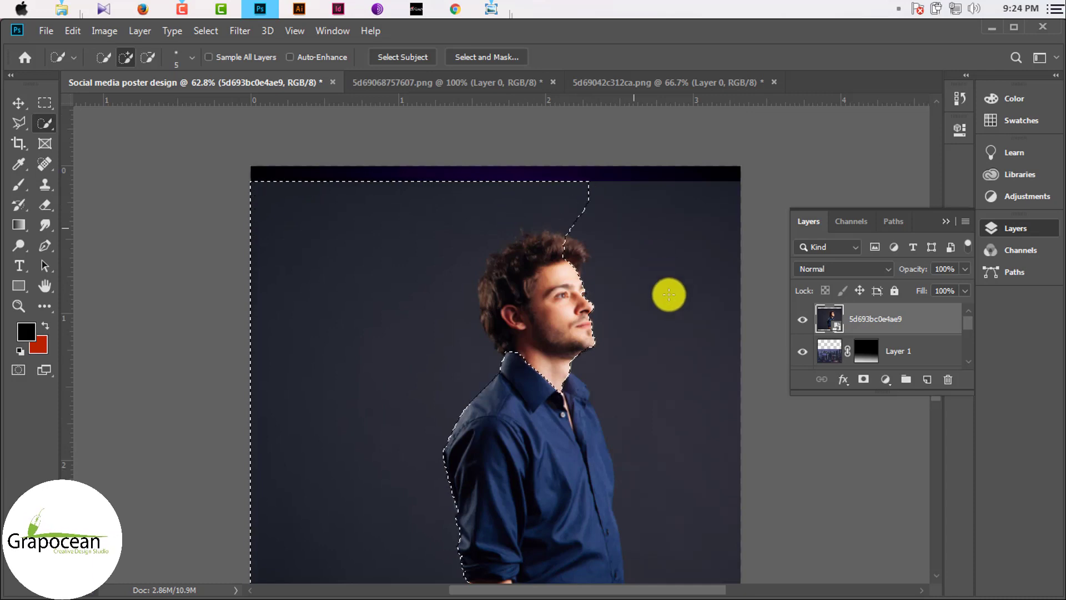
left_click_drag(669, 294, 691, 510)
mouse_move(575, 475)
left_mouse_down()
mouse_move(581, 500)
mouse_move(583, 397)
mouse_move(553, 257)
mouse_move(528, 261)
mouse_move(507, 300)
mouse_move(488, 300)
mouse_move(503, 259)
mouse_move(544, 238)
mouse_move(581, 255)
left_mouse_up()
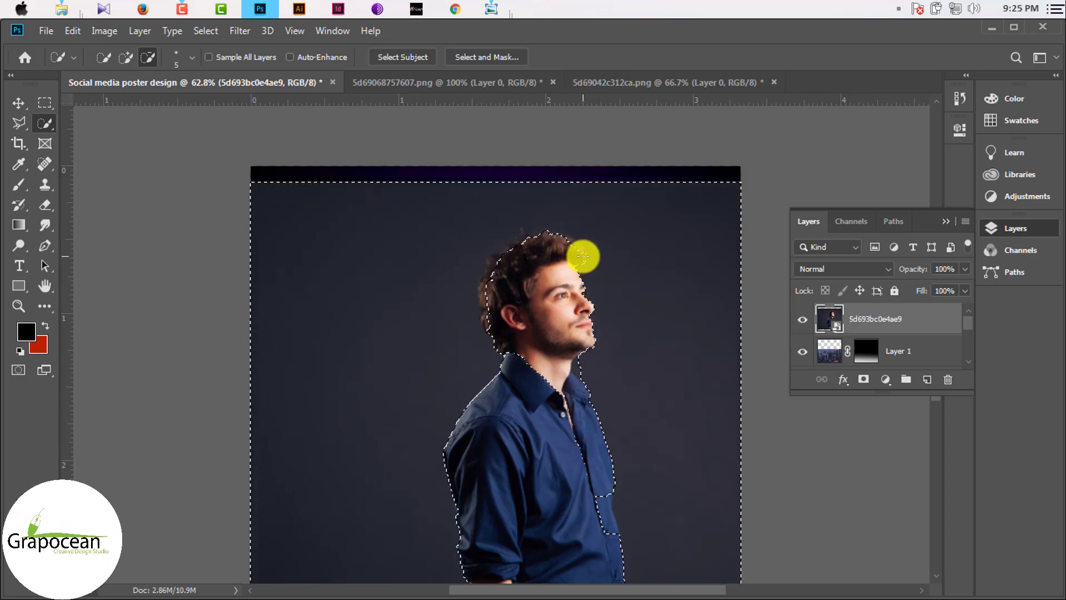
mouse_move(605, 488)
left_mouse_down()
mouse_move(612, 538)
mouse_move(607, 523)
left_mouse_up()
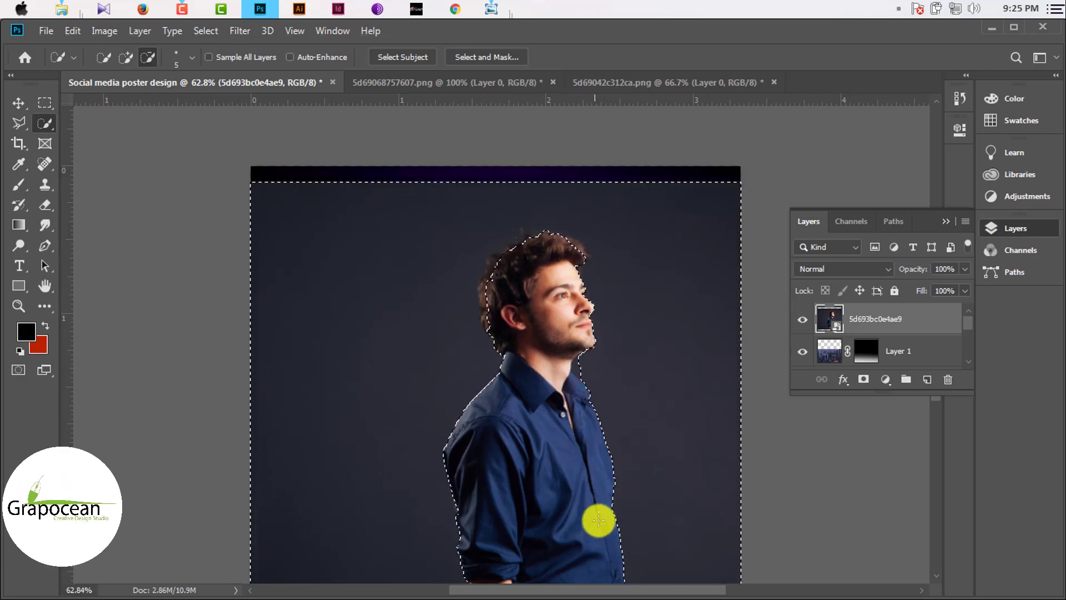
- Refine the selection around the gap between neck and collar
scroll(499, 528, "up", 2)
scroll(525, 530, "down", 3)
scroll(533, 514, "up", 3)
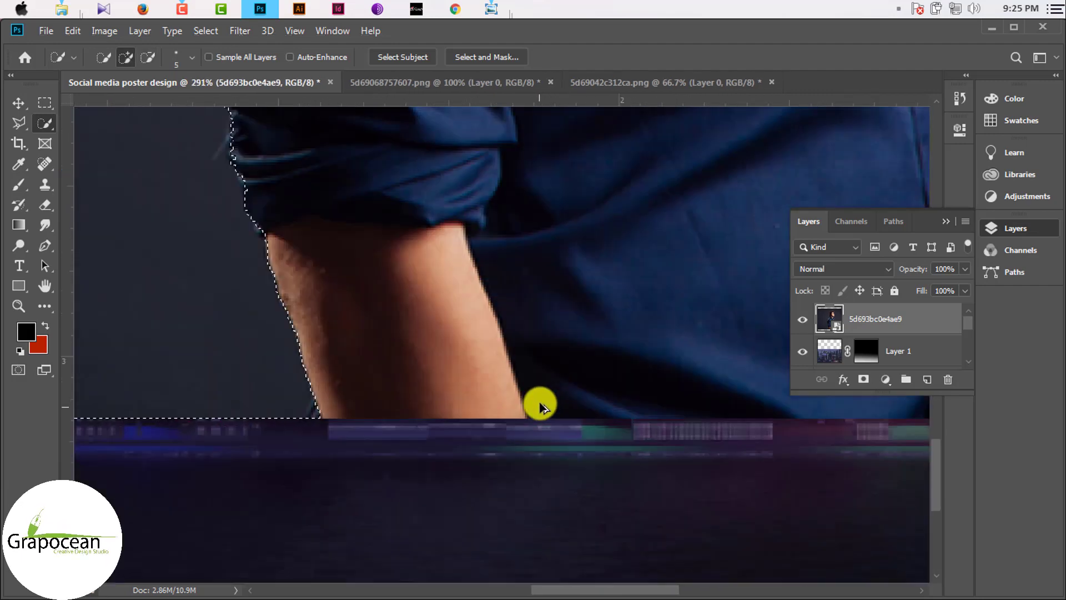
scroll(533, 404, "up", 2)
scroll(451, 412, "up", 2)
scroll(369, 422, "up", 1)
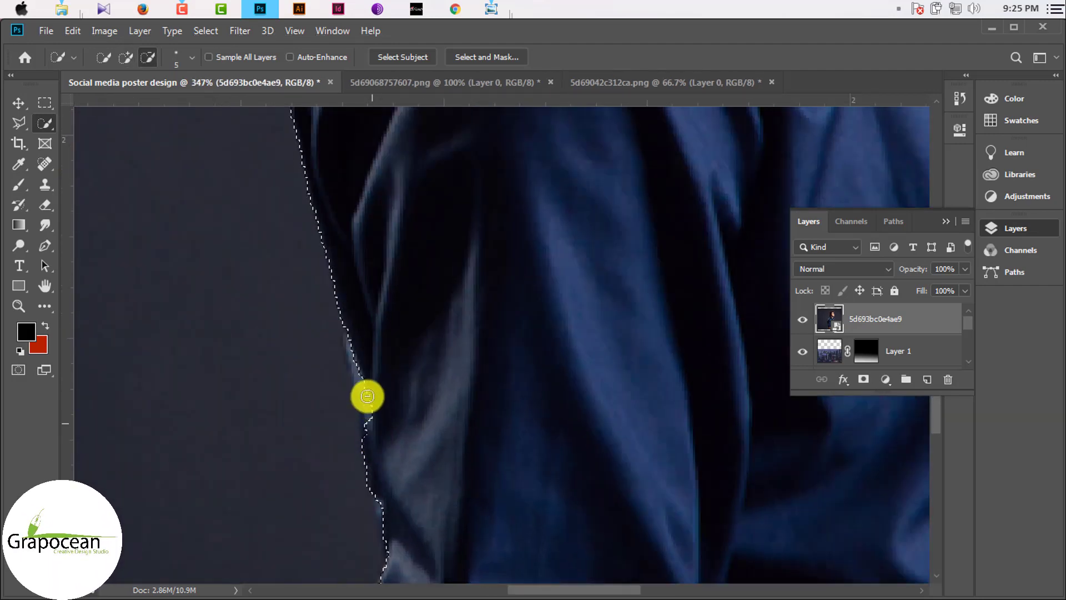
scroll(359, 337, "down", 2)
scroll(444, 355, "down", 2)
scroll(540, 292, "down", 1)
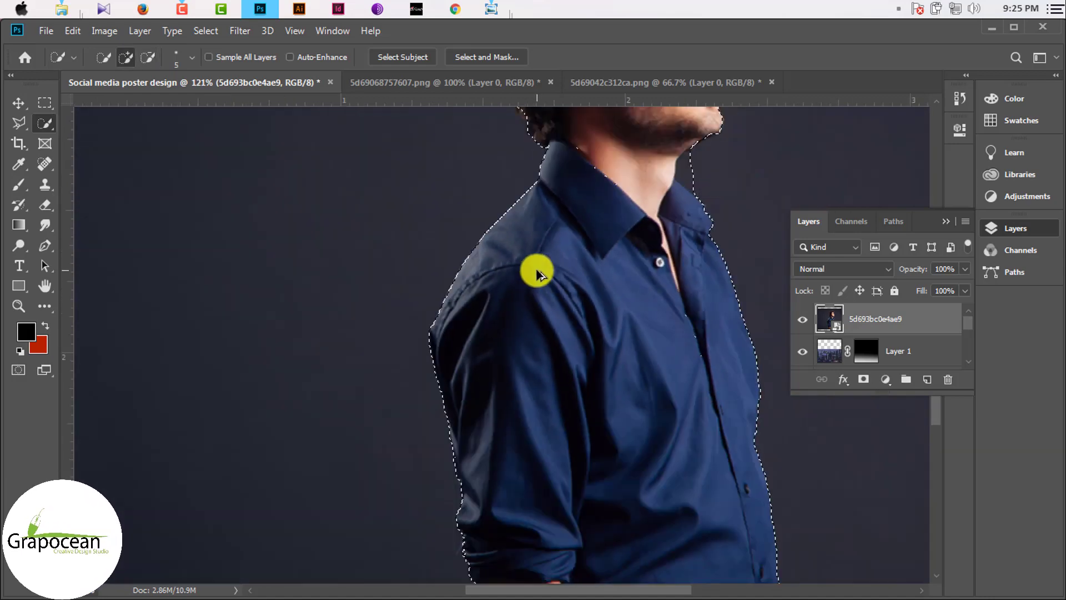
scroll(588, 220, "up", 3)
scroll(690, 195, "up", 3)
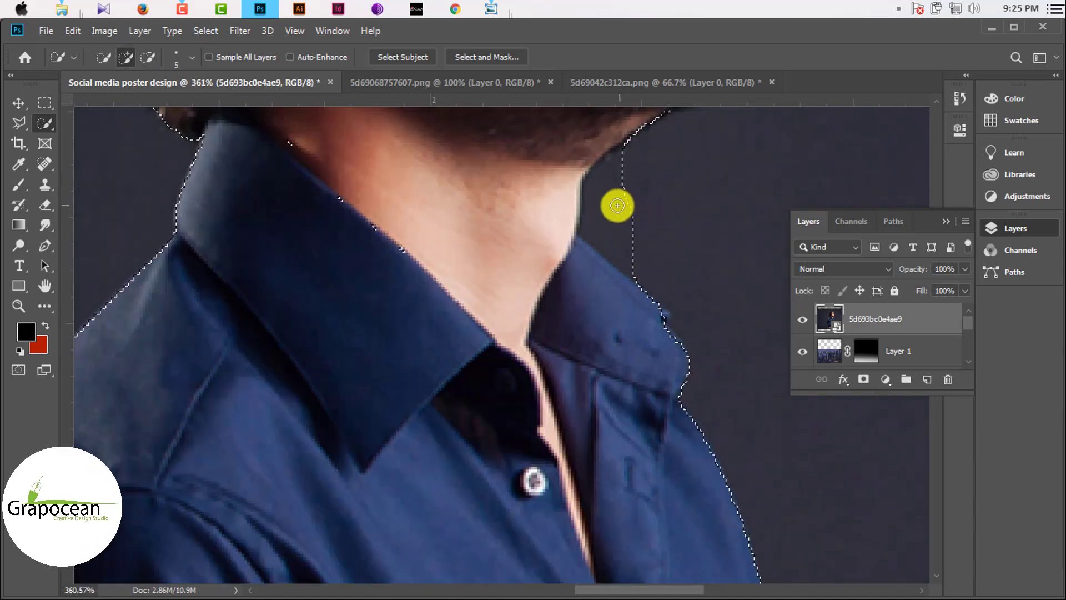
left_click_drag(611, 265, 650, 272)
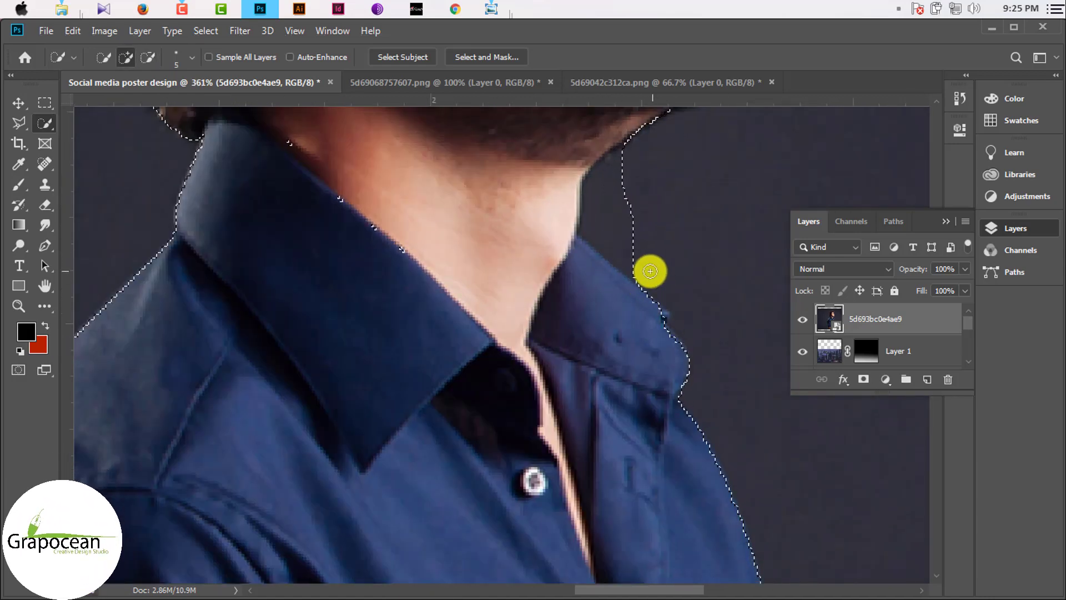
left_click_drag(620, 236, 600, 200)
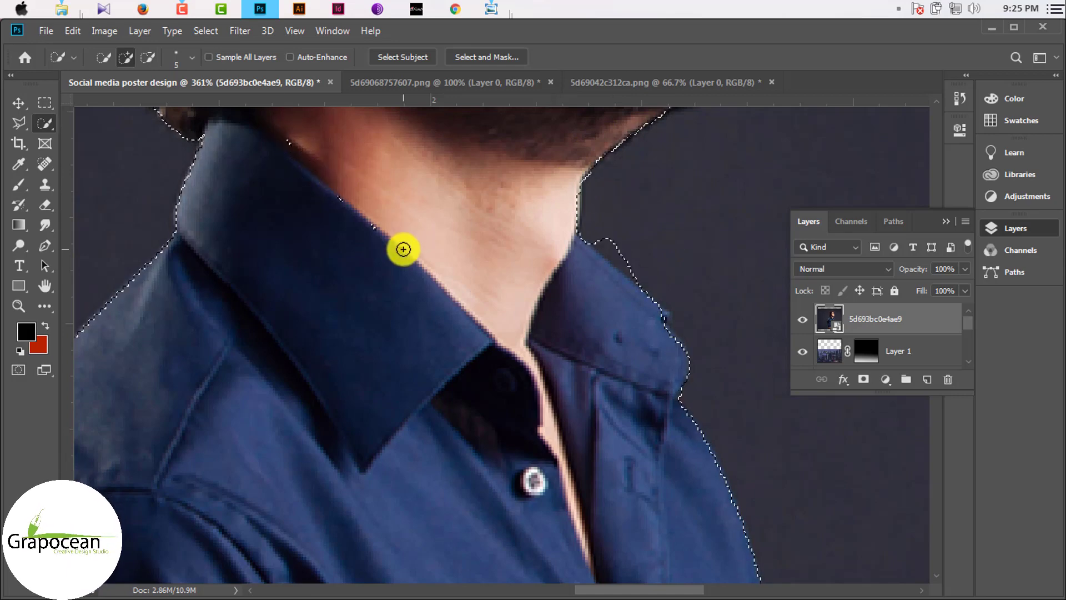
scroll(638, 294, "down", 1)
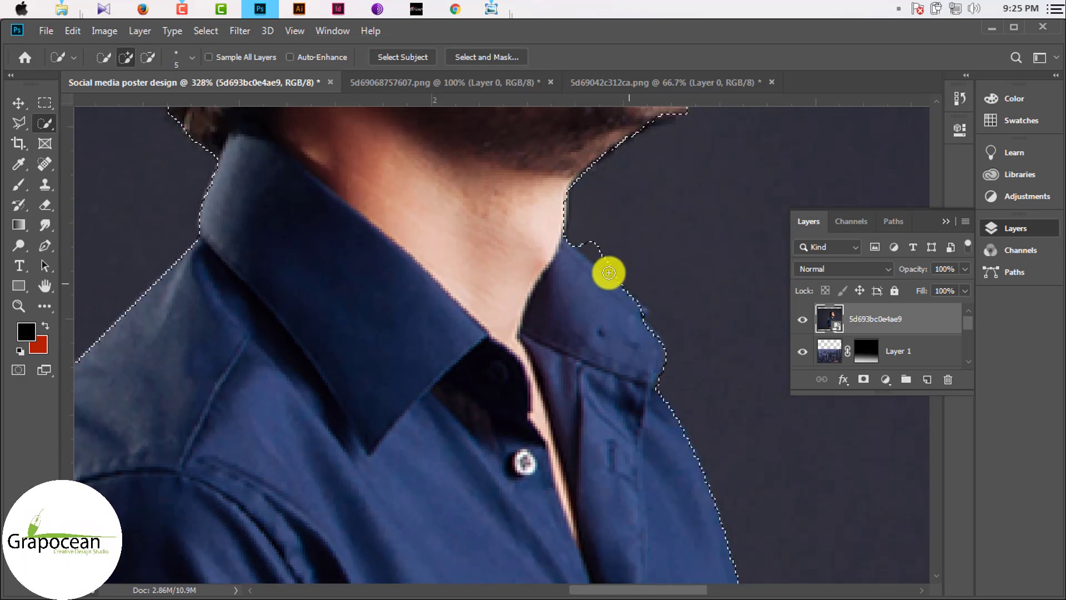
scroll(603, 271, "down", 8)
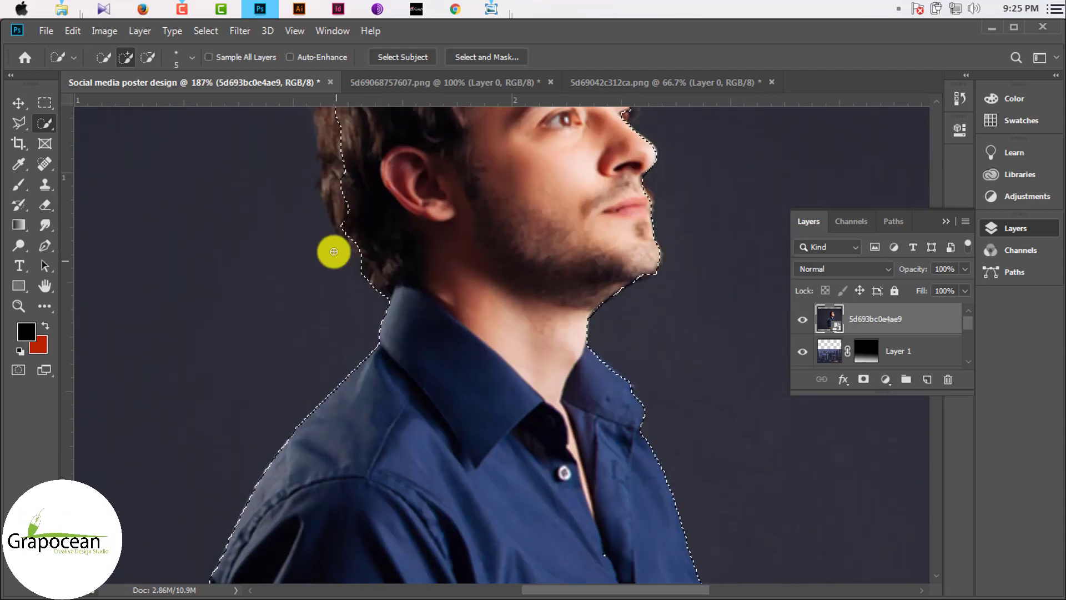
scroll(333, 250, "up", 4)
scroll(334, 248, "up", 4)
- Tighten the selection edge along the hair by the ear, back of the hair, eye and collar
mouse_move(336, 365)
left_mouse_down()
mouse_move(350, 421)
mouse_move(348, 316)
left_mouse_up()
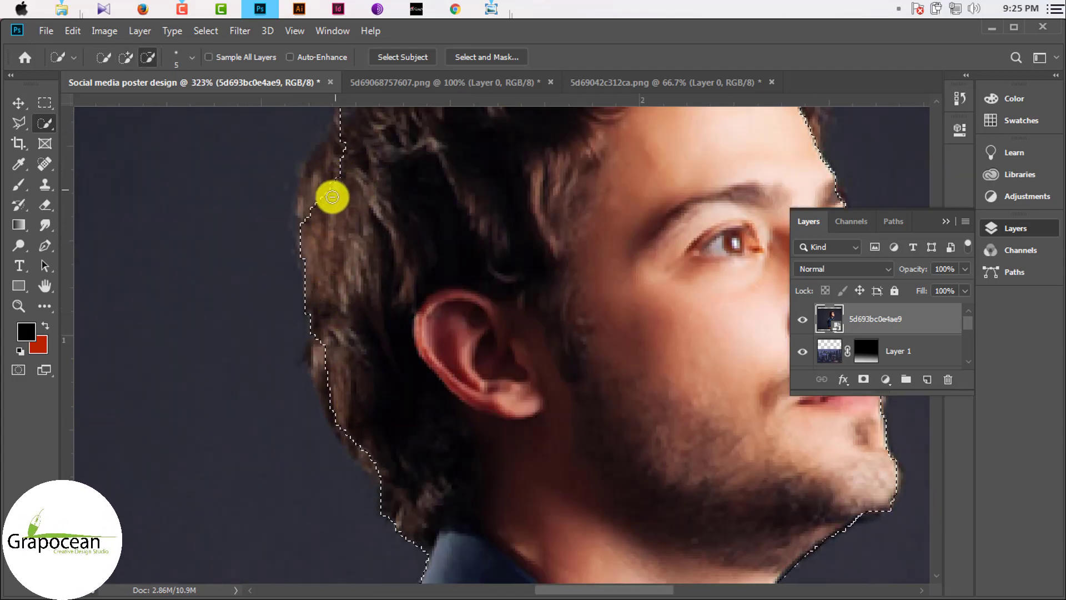
scroll(368, 175, "down", 8)
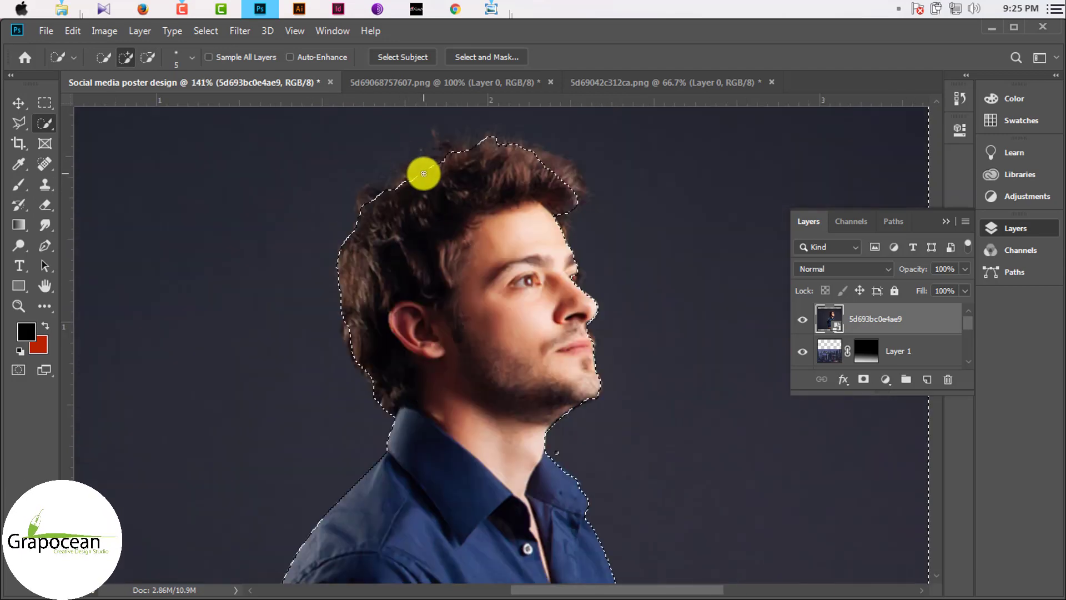
scroll(581, 178, "up", 4)
left_click_drag(562, 172, 571, 200)
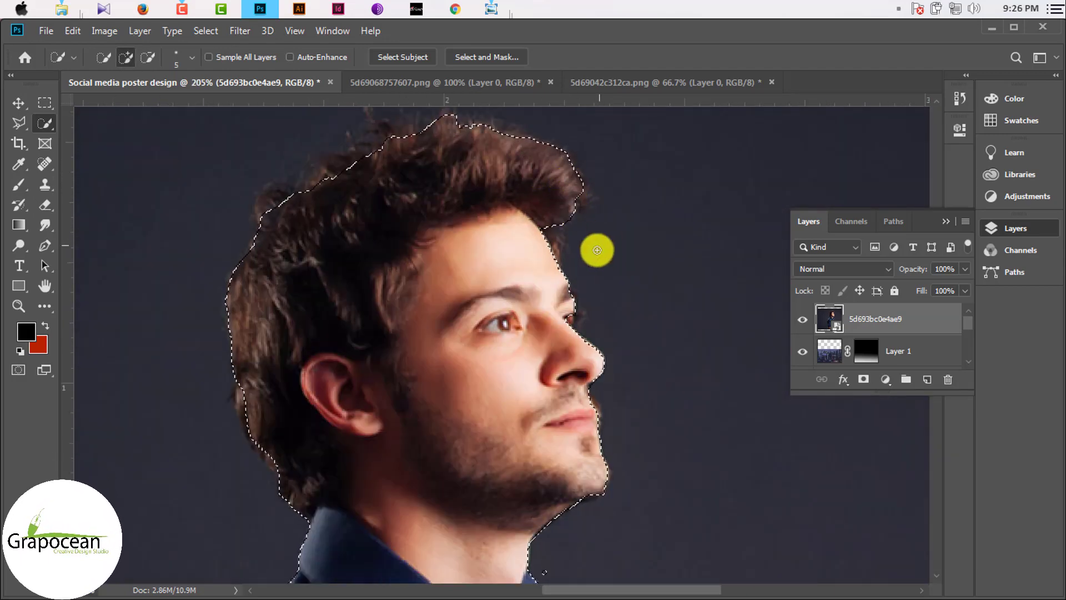
scroll(562, 261, "up", 5)
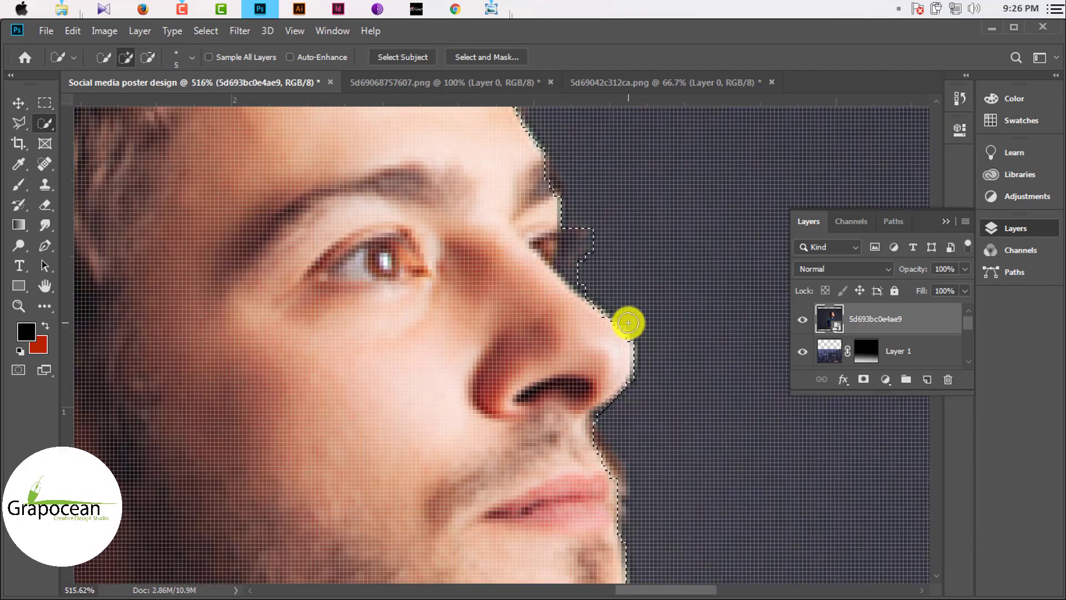
left_click_drag(583, 245, 597, 270)
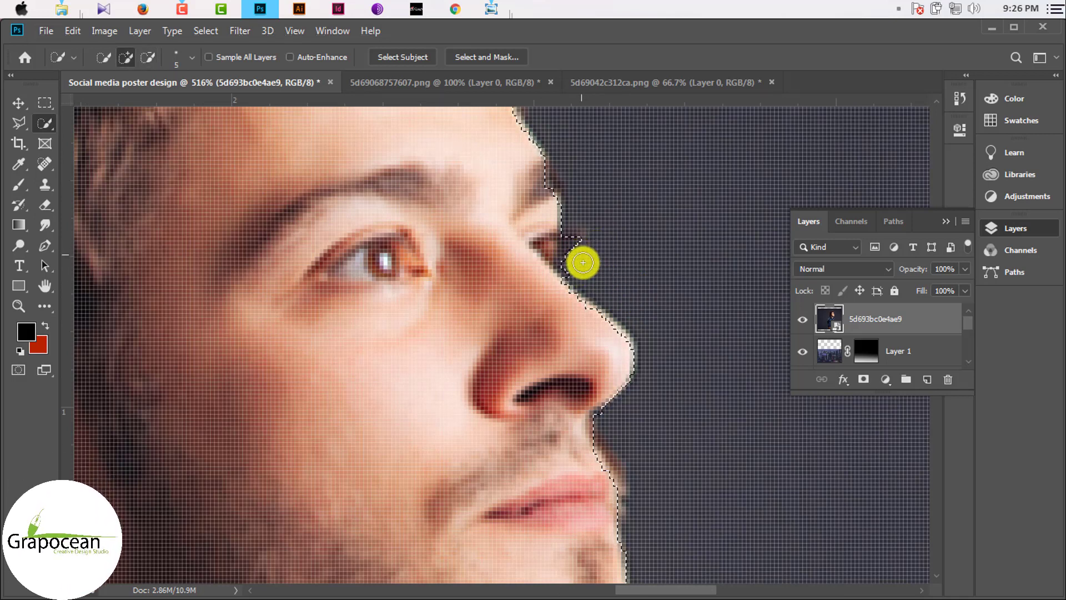
scroll(583, 262, "down", 5)
scroll(637, 302, "up", 1)
scroll(614, 298, "up", 4)
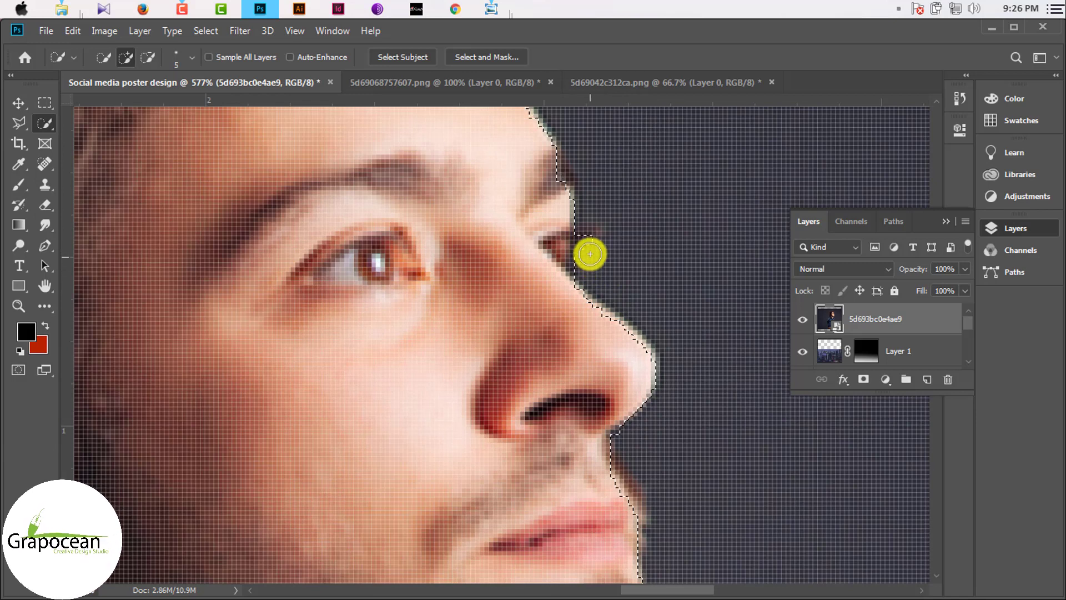
scroll(587, 254, "down", 2)
scroll(647, 305, "down", 2)
scroll(666, 319, "down", 2)
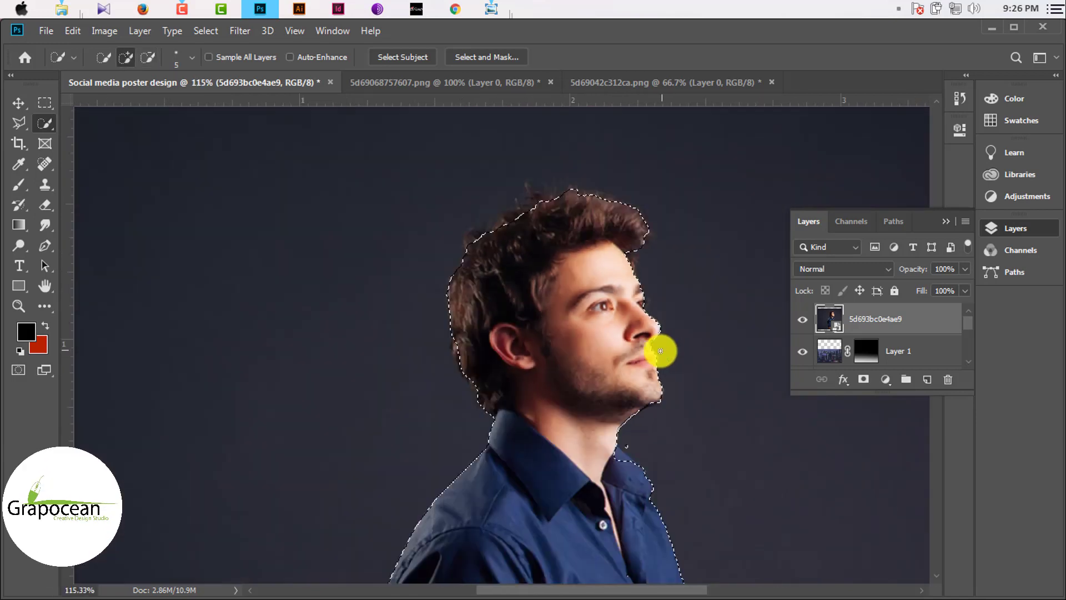
scroll(662, 352, "down", 2)
scroll(630, 221, "up", 2)
scroll(588, 217, "up", 3)
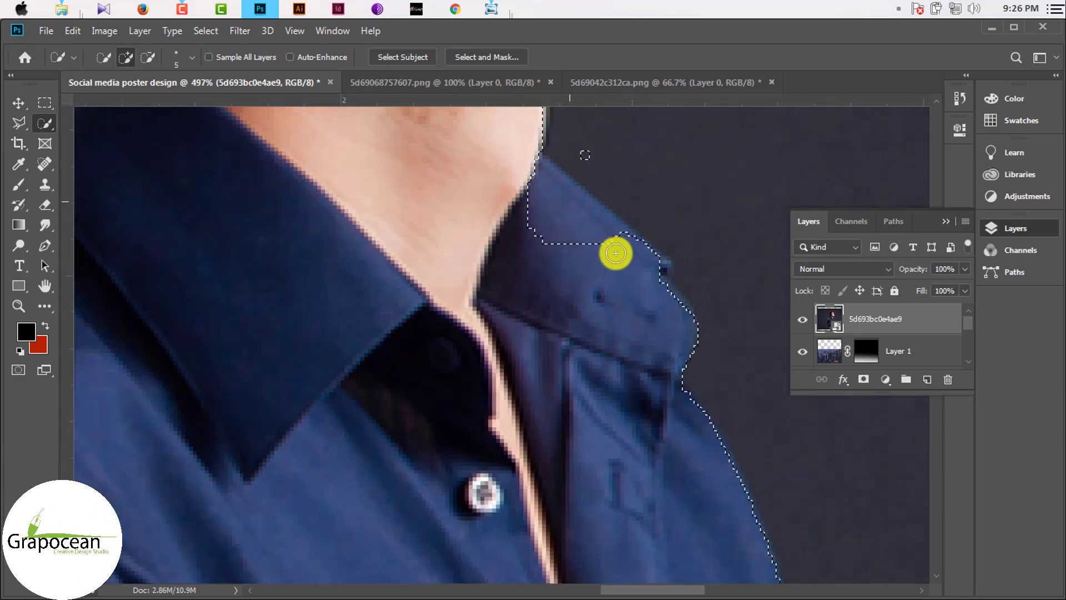
mouse_move(615, 253)
left_mouse_down()
mouse_move(590, 222)
mouse_move(590, 174)
left_mouse_up()
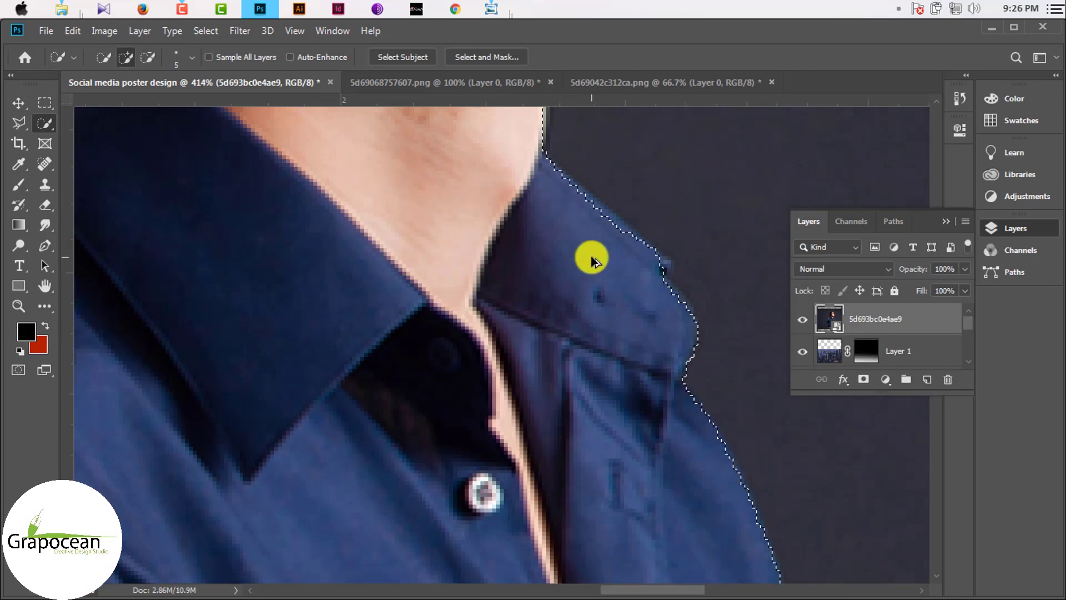
scroll(592, 259, "down", 3)
scroll(616, 350, "down", 2)
scroll(562, 322, "up", 4)
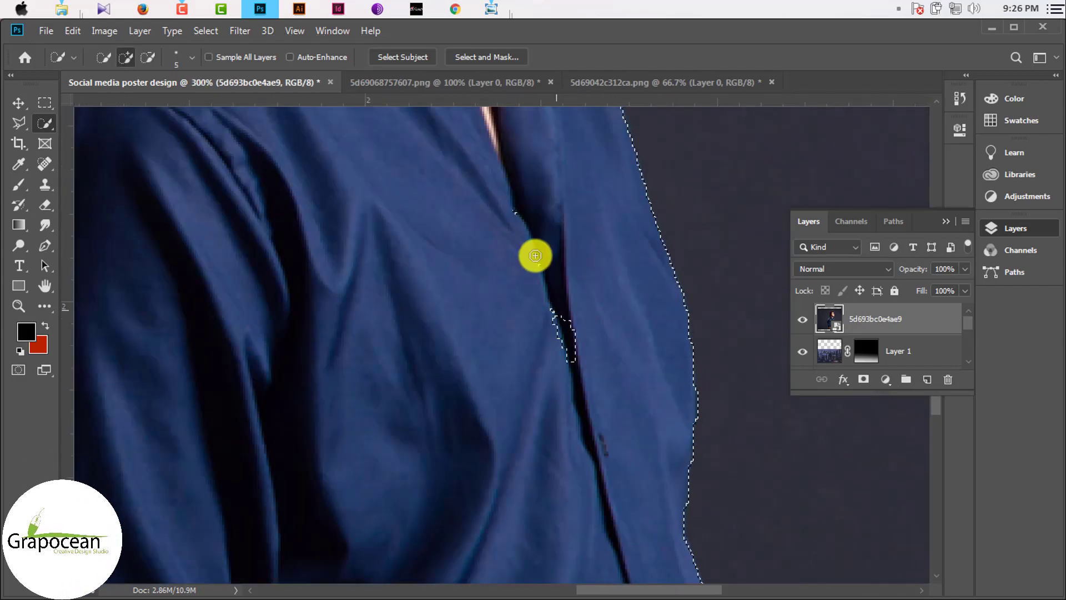
scroll(524, 242, "down", 1)
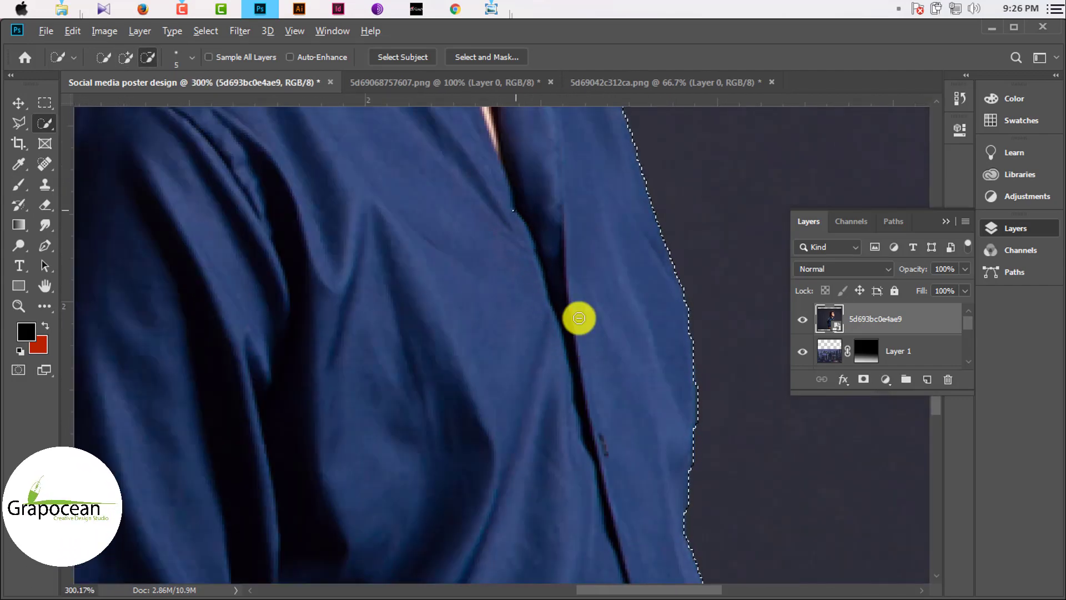
scroll(578, 317, "down", 2)
scroll(562, 290, "down", 2)
scroll(521, 366, "down", 1)
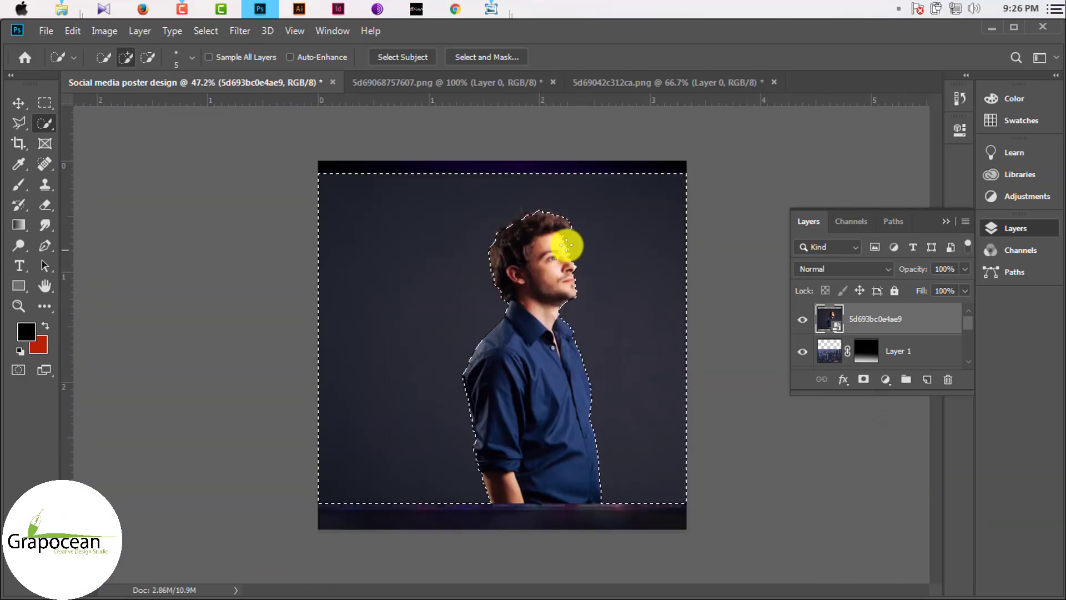
- Smooth the selection edges, then open and cancel Select and Mask
left_click(207, 31)
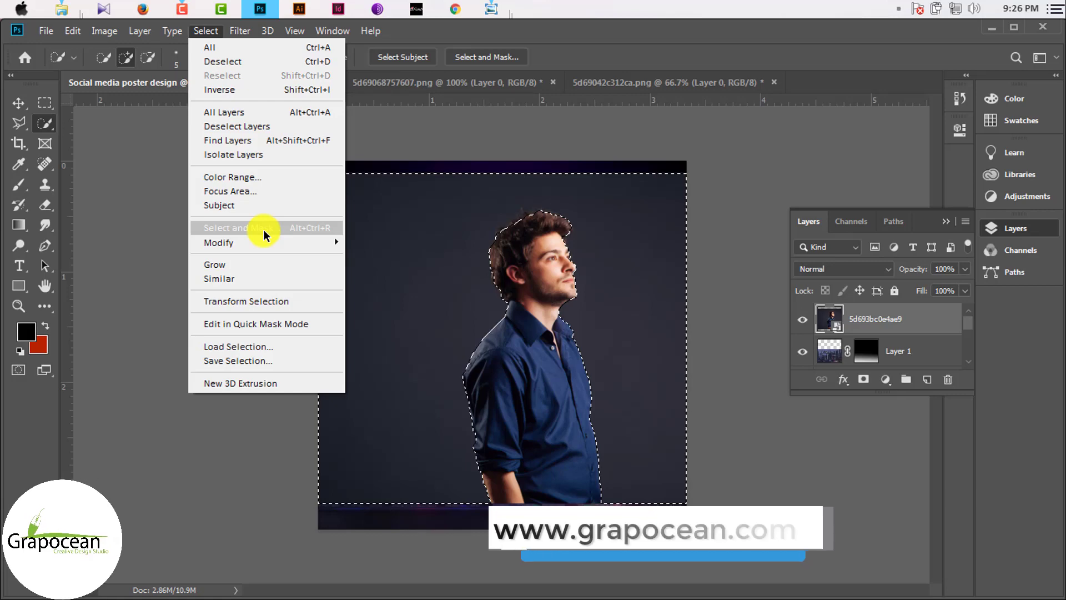
left_click(385, 257)
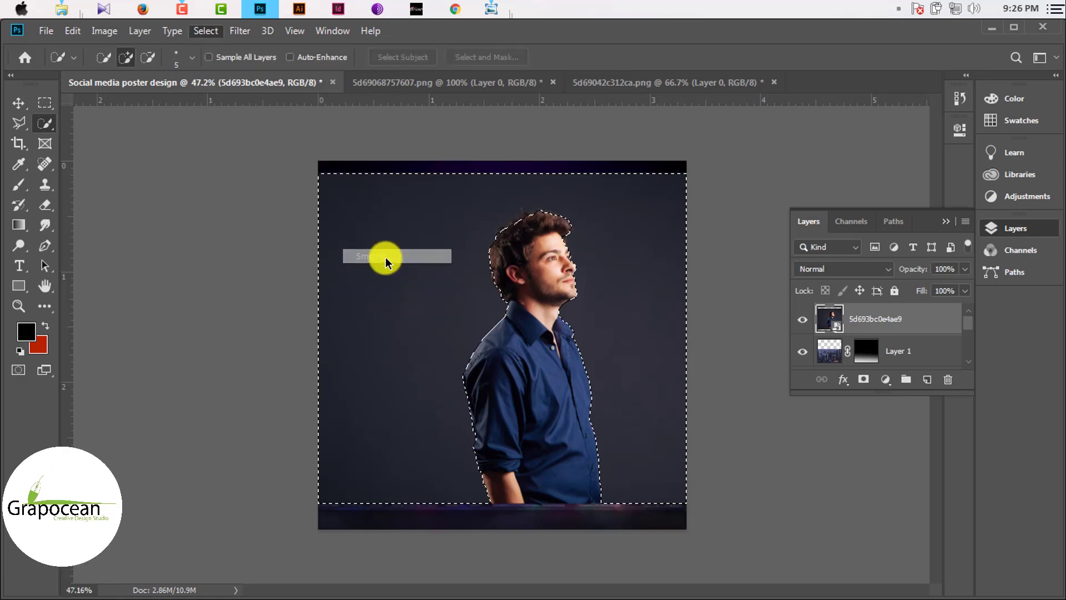
left_click(610, 201)
left_click(240, 30)
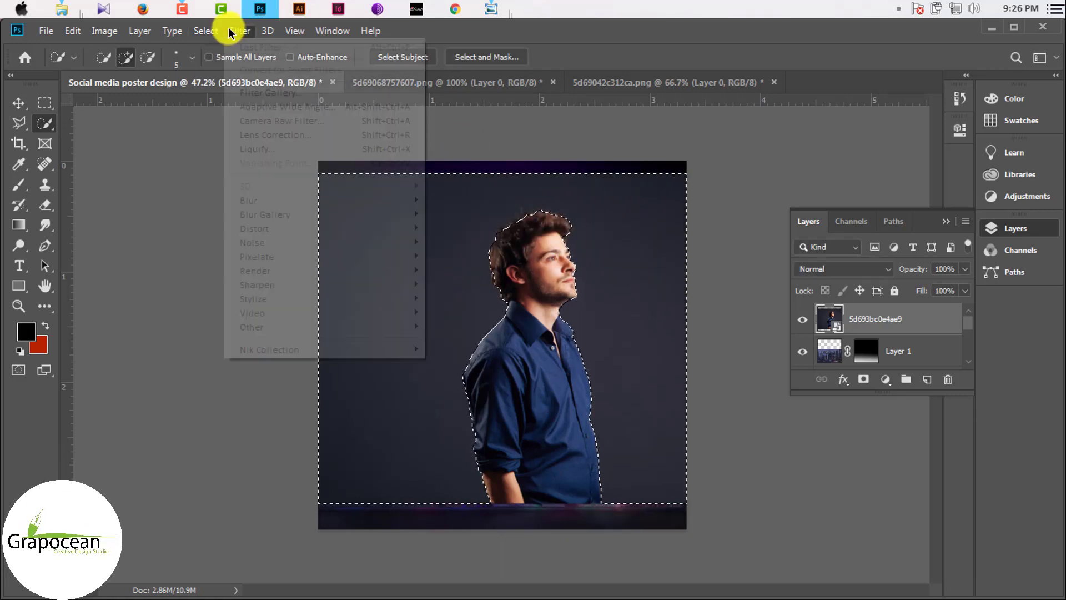
left_click(282, 231)
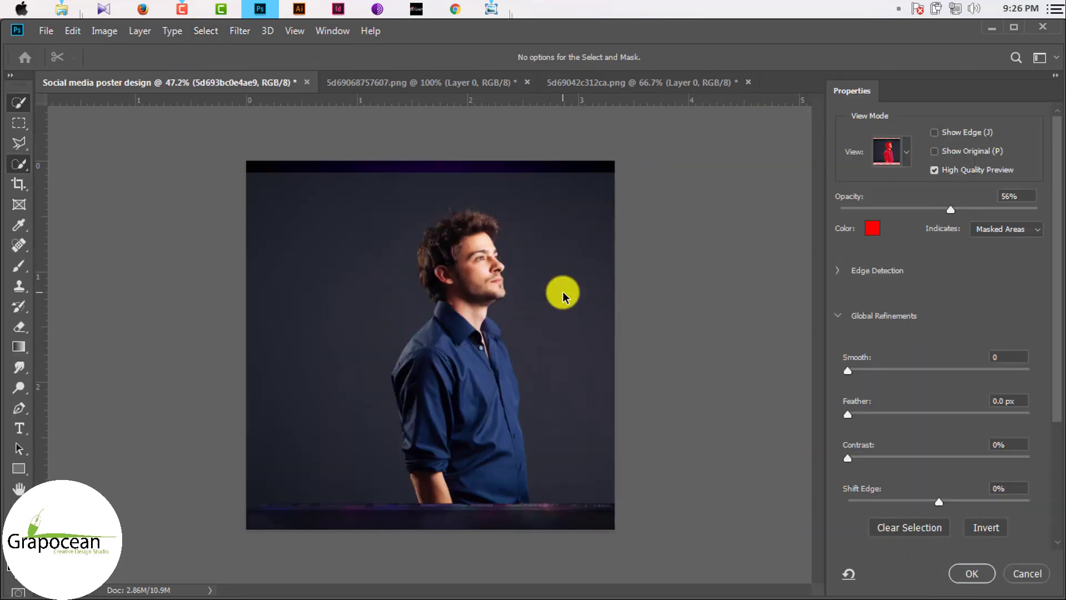
left_click(1034, 575)
- Invert the selection with Ctrl+Shift+I so the man is selected
key("ctrl+shift+i")
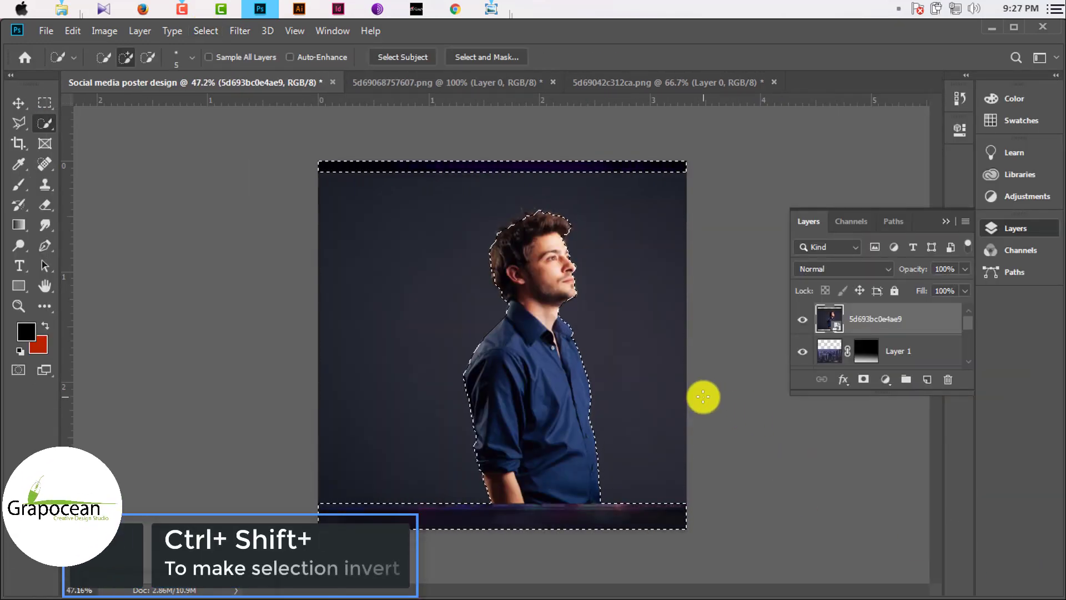
scroll(501, 332, "up", 2)
left_click(205, 30)
left_click(273, 229)
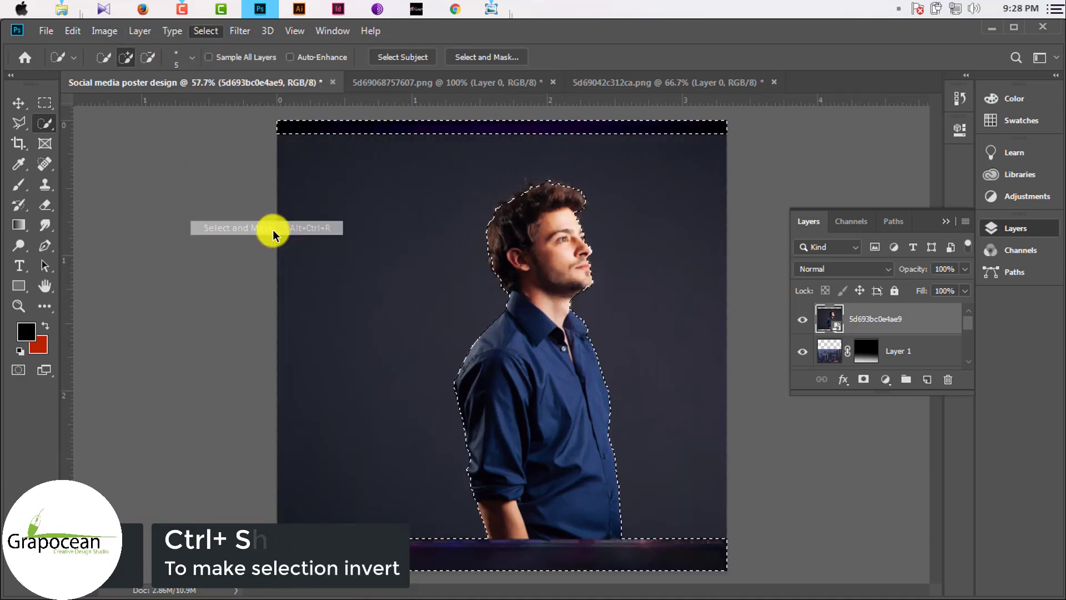
- Adjust the Select and Mask overlay opacity to judge the edges
scroll(462, 189, "up", 3)
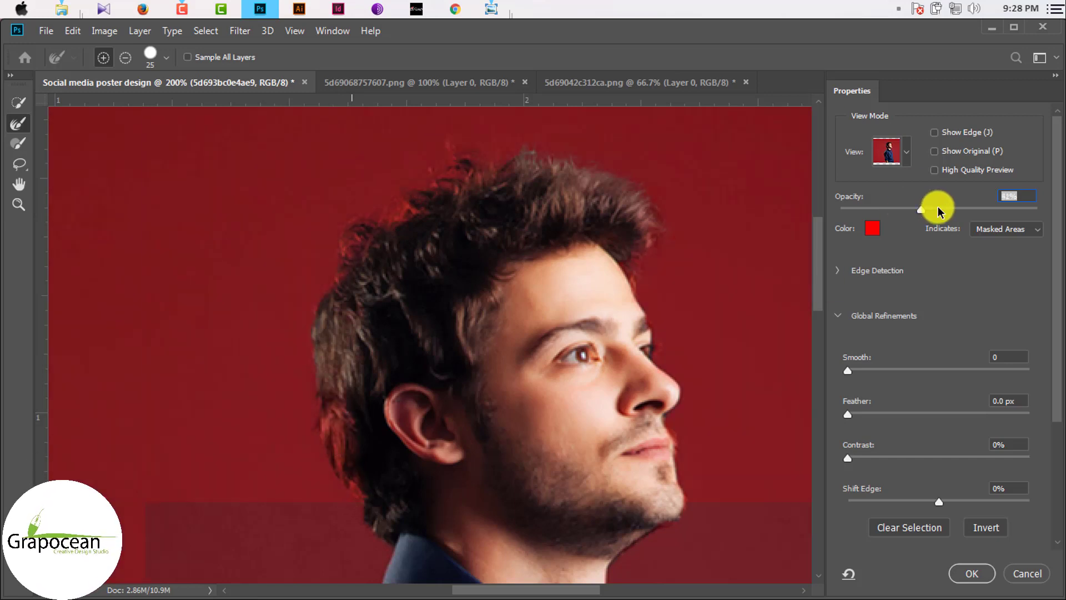
left_click_drag(890, 220, 928, 222)
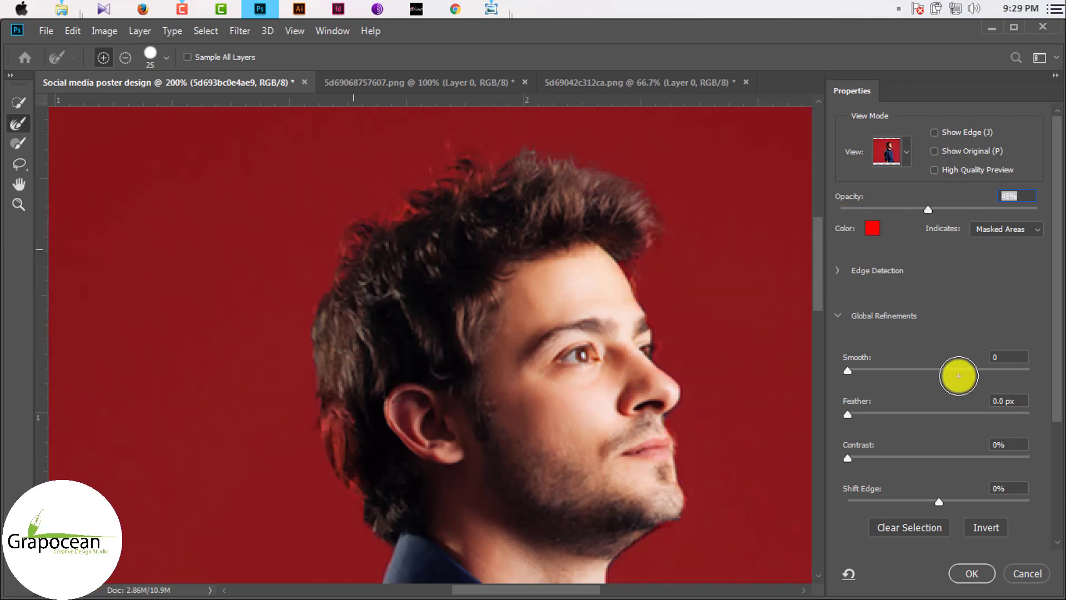
left_click_drag(928, 209, 926, 210)
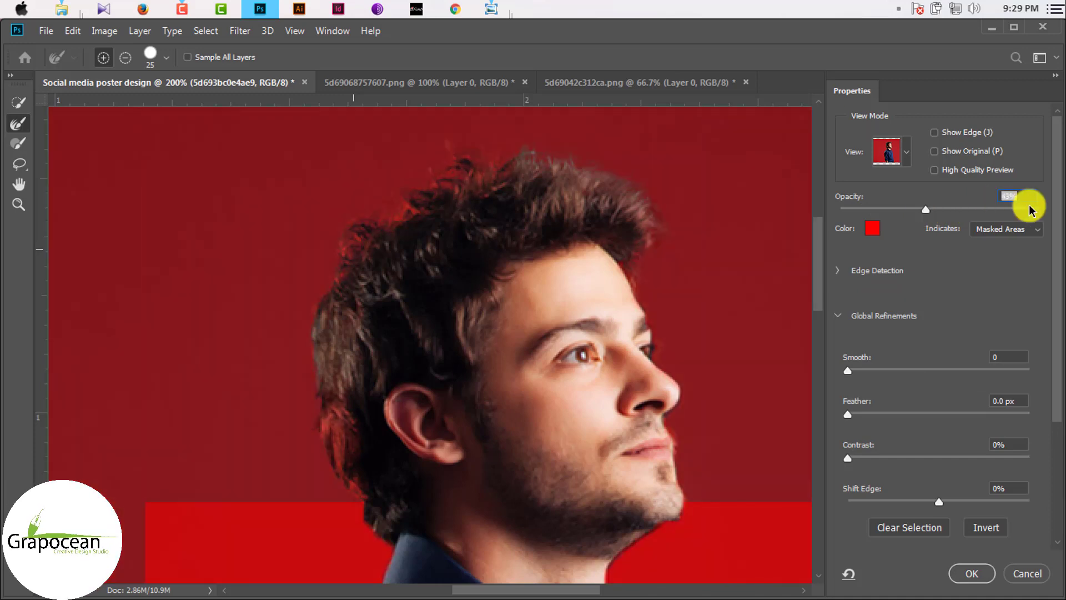
mouse_move(1029, 206)
left_mouse_down()
mouse_move(1061, 209)
mouse_move(717, 225)
left_mouse_up()
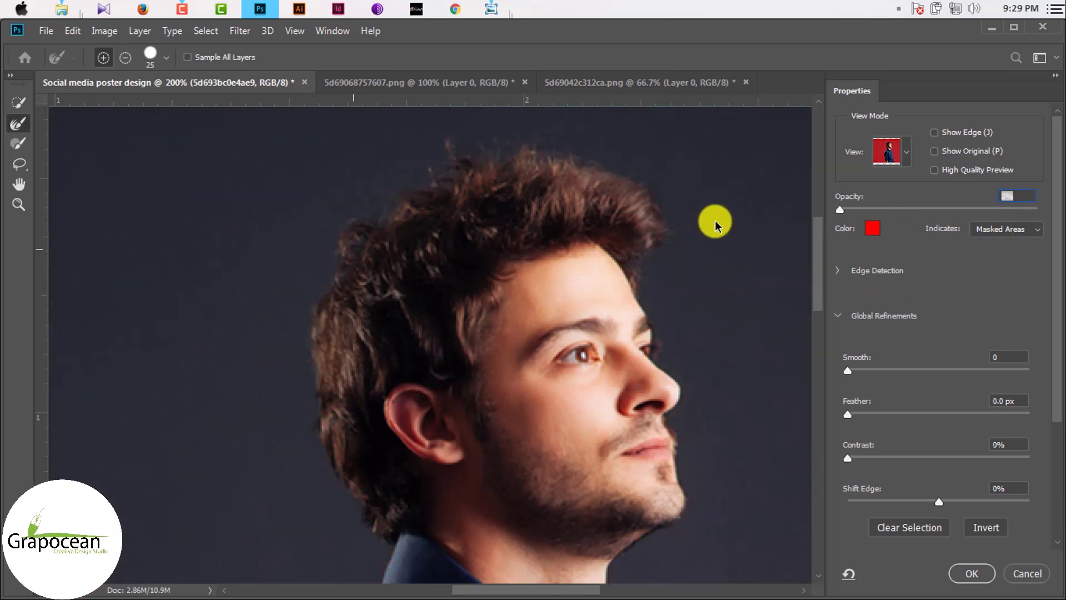
mouse_move(912, 224)
left_mouse_down()
mouse_move(993, 213)
mouse_move(977, 211)
left_mouse_up()
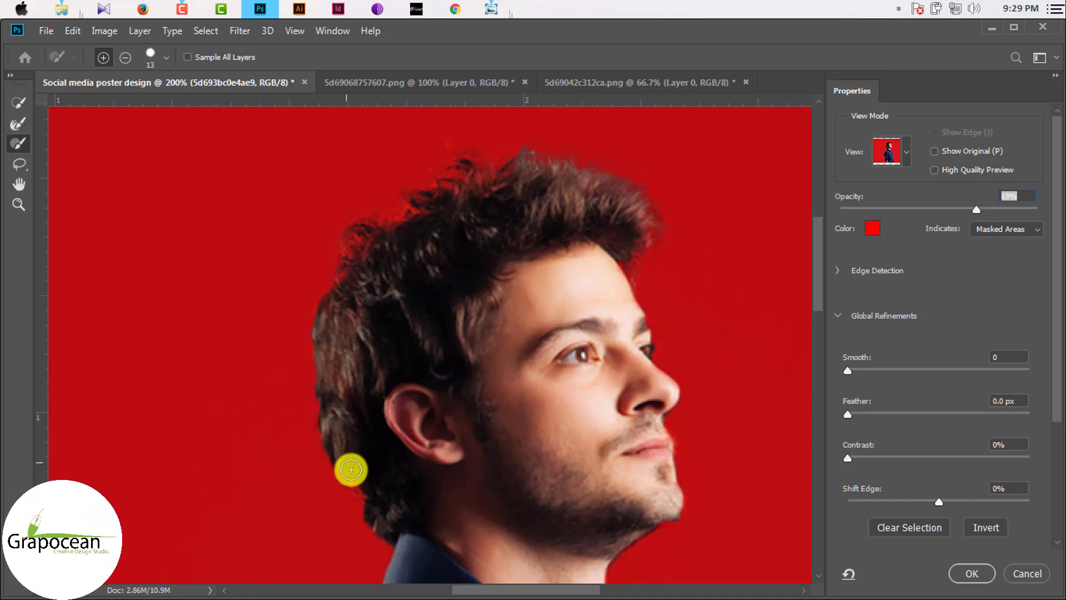
- Paint the back and top of the hair with a larger Refine Edge Brush
left_click_drag(359, 224, 422, 211)
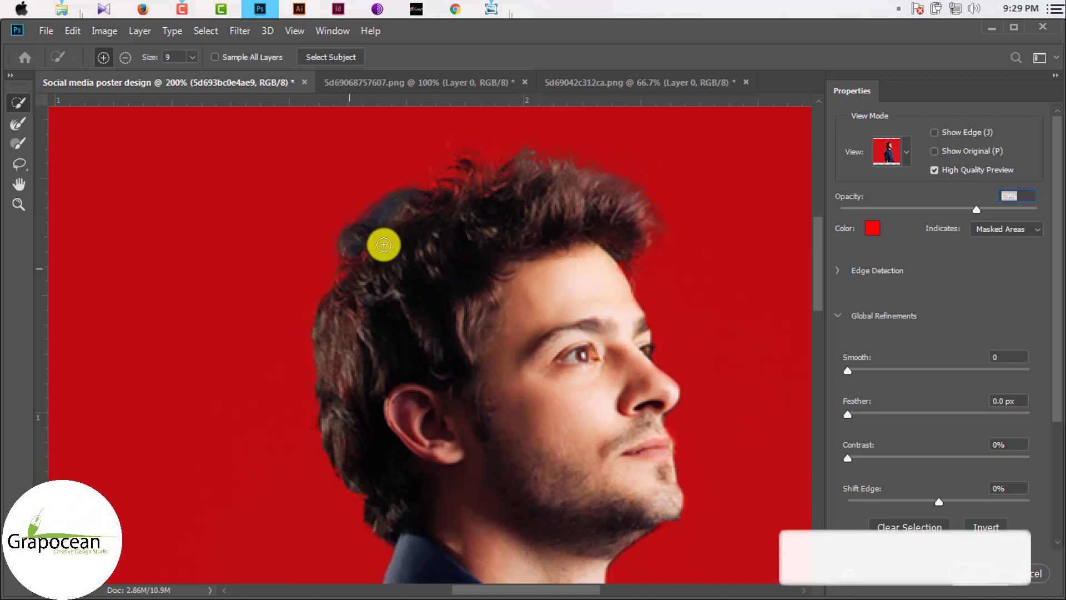
mouse_move(349, 258)
left_mouse_down()
mouse_move(415, 209)
mouse_move(616, 197)
left_mouse_up()
key("bracketright")
key("bracketright")
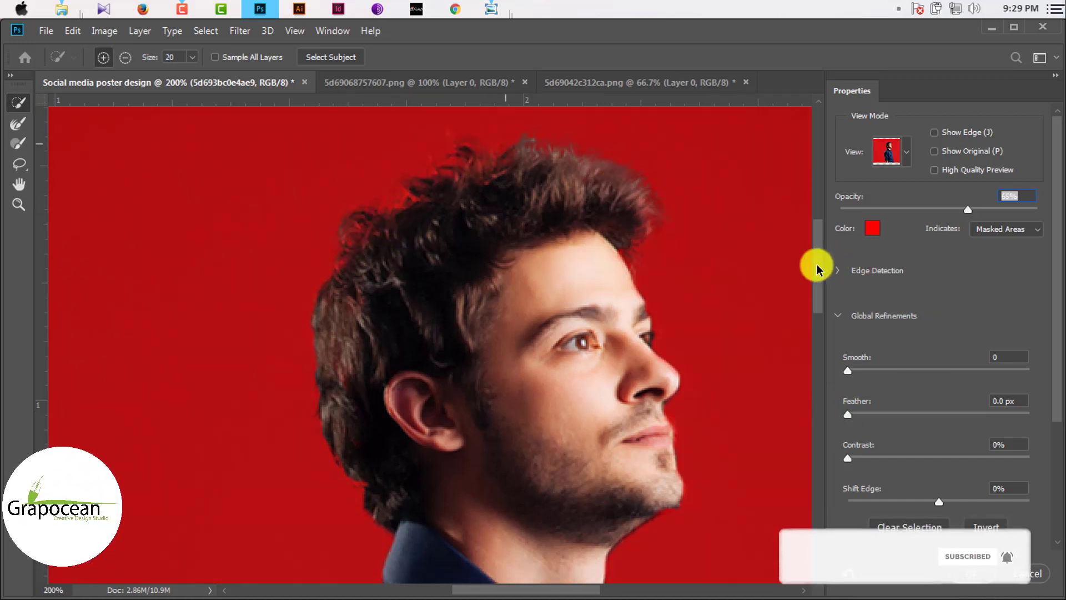
scroll(816, 261, "down", 5)
scroll(1050, 400, "down", 3)
left_click_drag(1060, 419, 1059, 519)
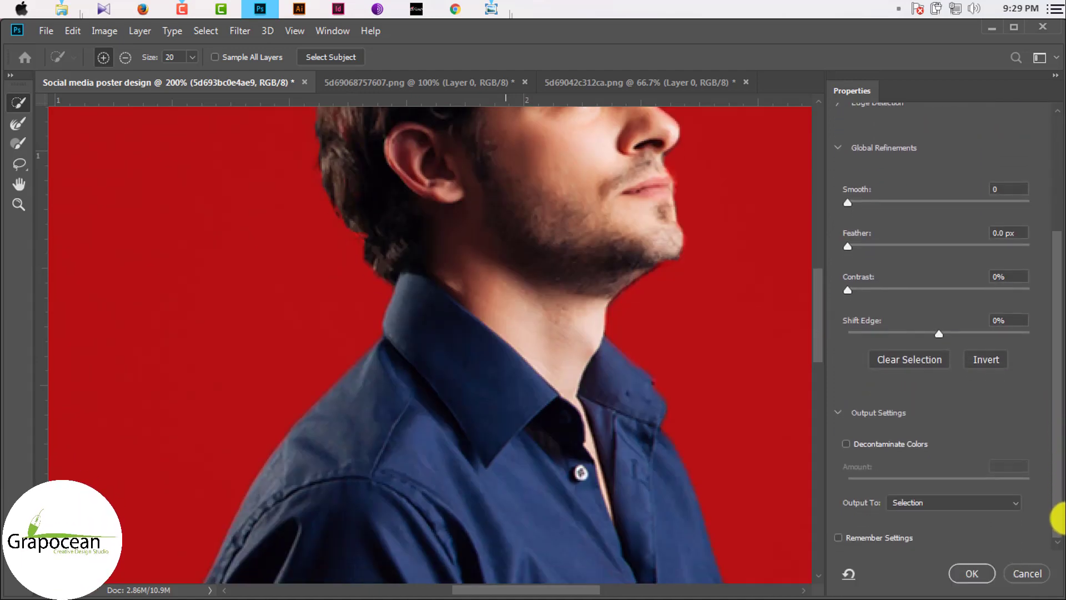
- Output the refined selection to a New Layer with Layer Mask and confirm
left_click(945, 517)
left_click(977, 552)
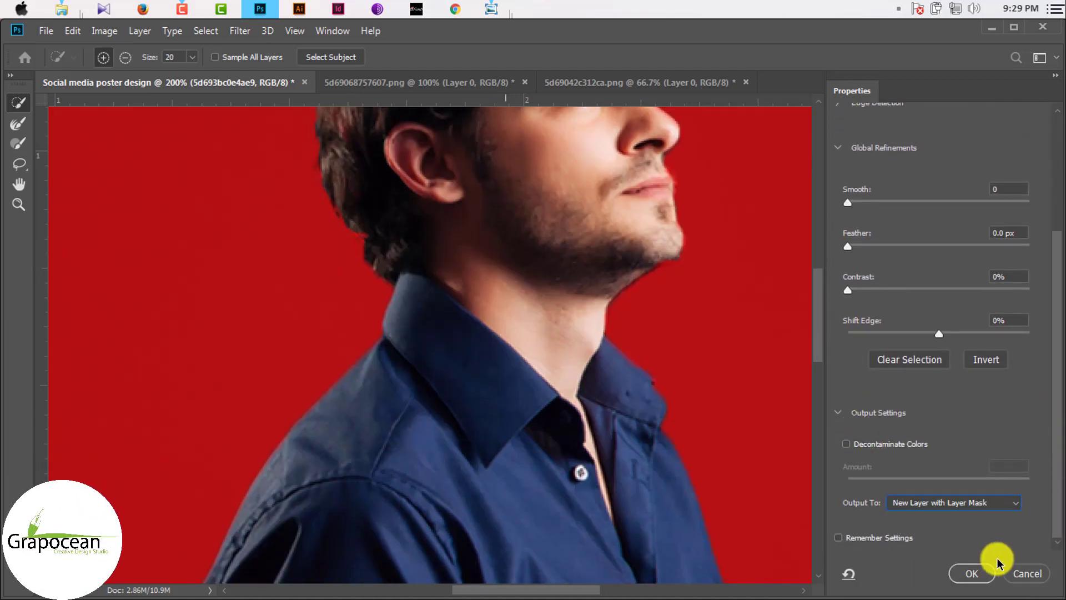
left_click(978, 580)
scroll(594, 334, "down", 3)
scroll(507, 345, "down", 3)
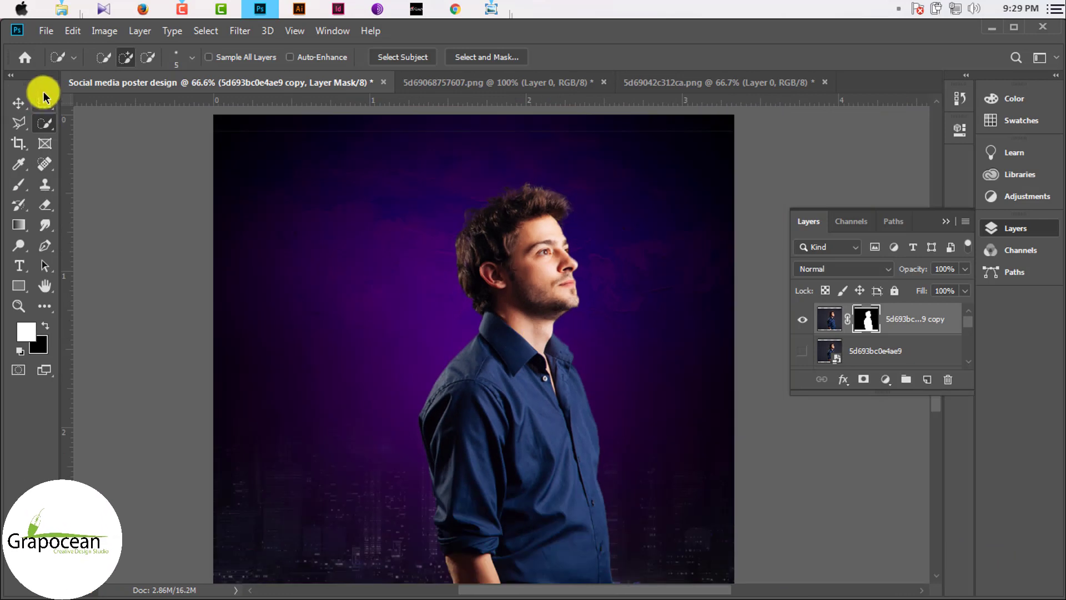
- Apply the man's layer mask permanently and shift him left and up on the poster
left_click(18, 103)
left_click_drag(429, 317, 571, 321)
scroll(571, 321, "down", 2)
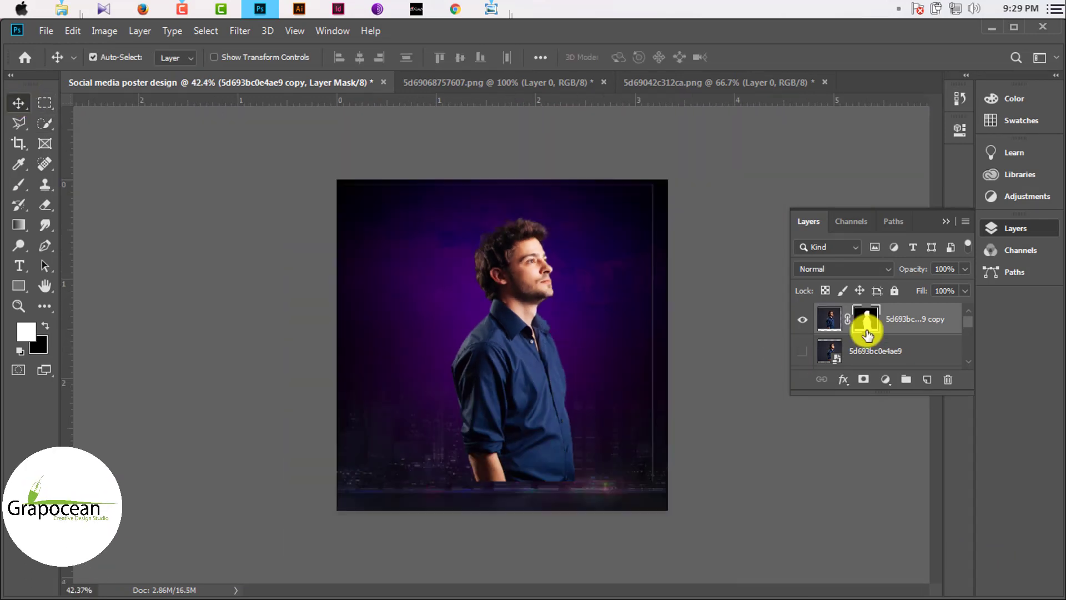
left_click_drag(524, 388, 540, 393)
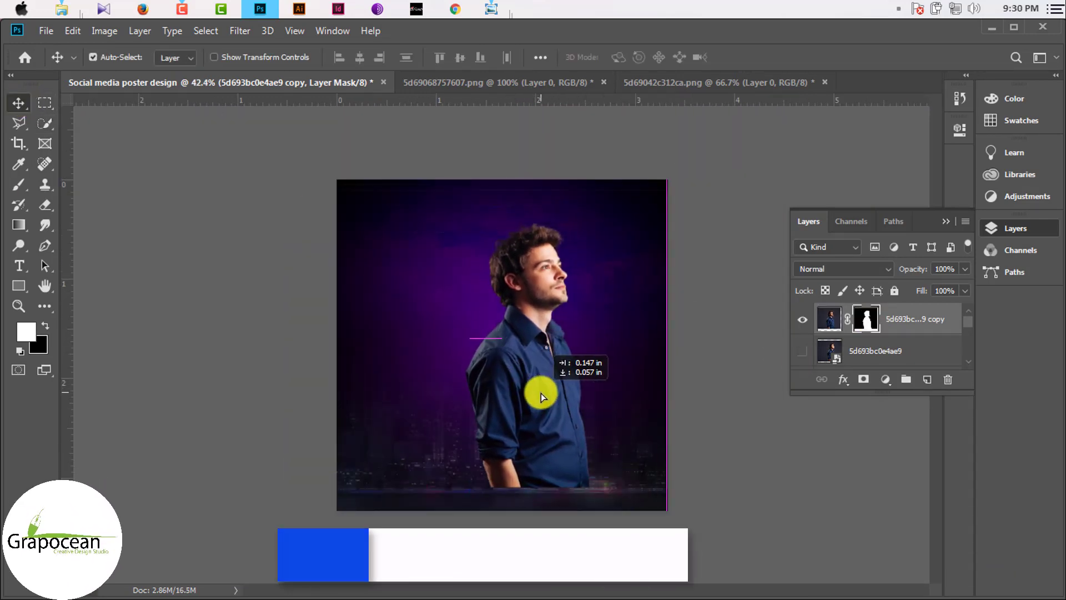
right_click(866, 320)
left_click(930, 362)
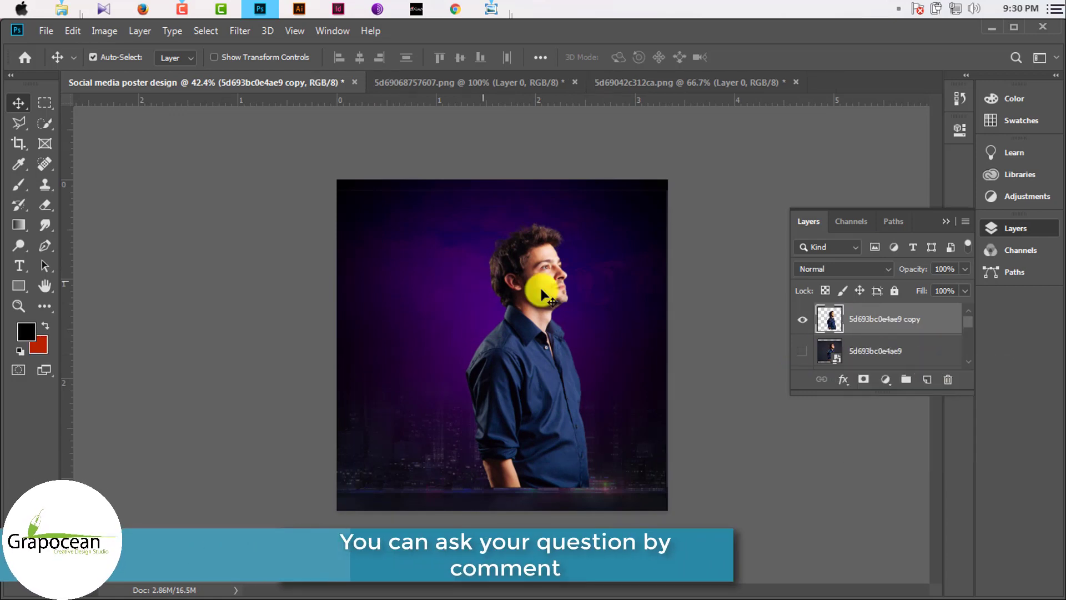
left_click_drag(528, 350, 468, 322)
- Erase the bottom of the man's shirt into the city and nudge him into final position
right_click(44, 207)
left_click(91, 202)
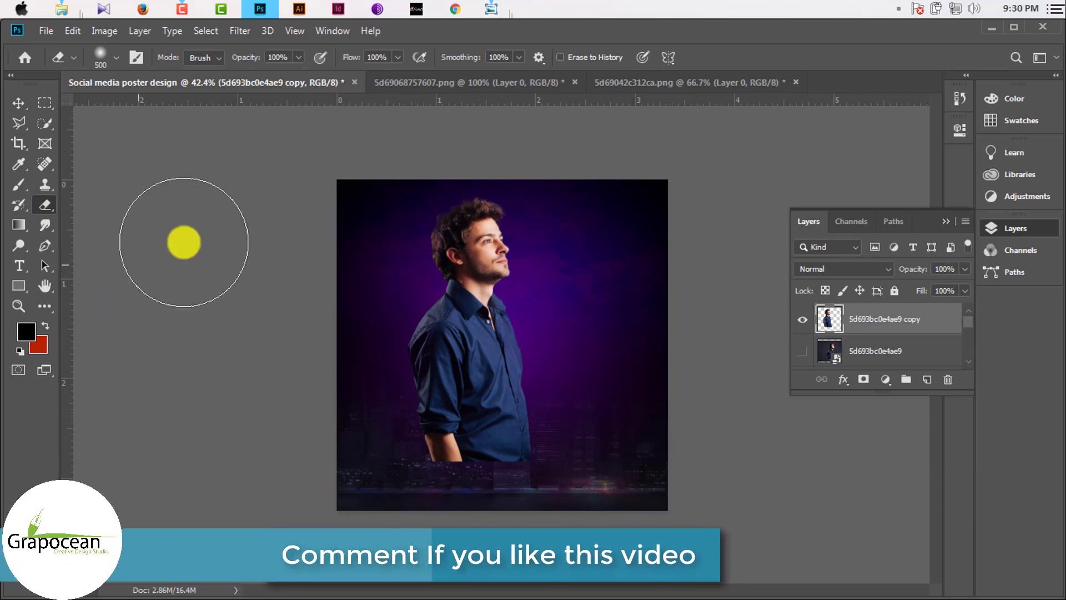
mouse_move(632, 524)
left_mouse_down()
mouse_move(286, 441)
mouse_move(674, 493)
mouse_move(293, 507)
left_mouse_up()
left_click(19, 102)
scroll(507, 285, "up", 2)
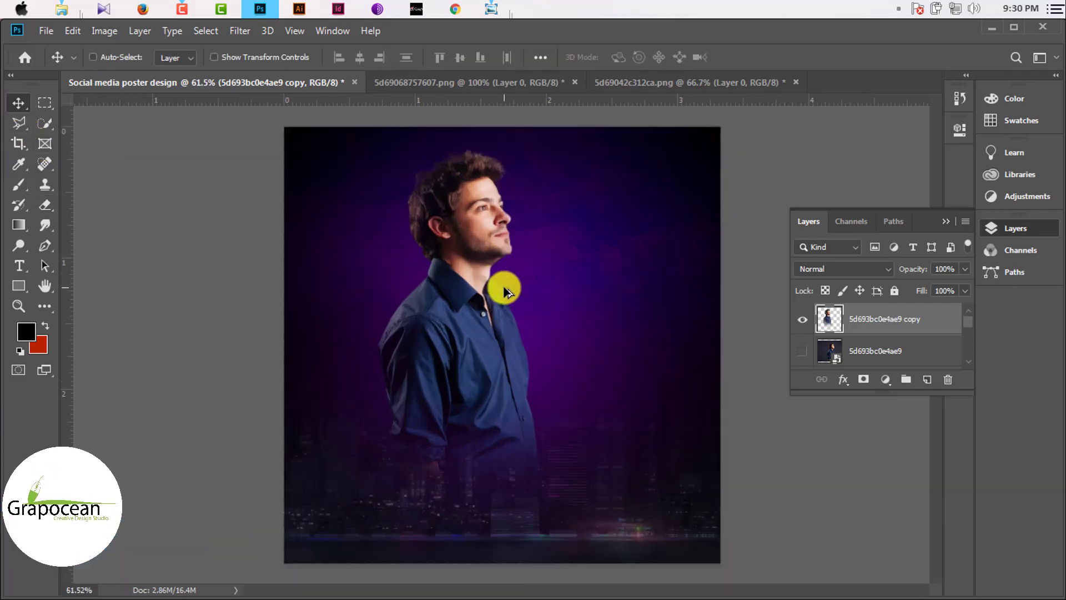
mouse_move(455, 265)
left_mouse_down()
mouse_move(468, 303)
mouse_move(452, 284)
left_mouse_up()
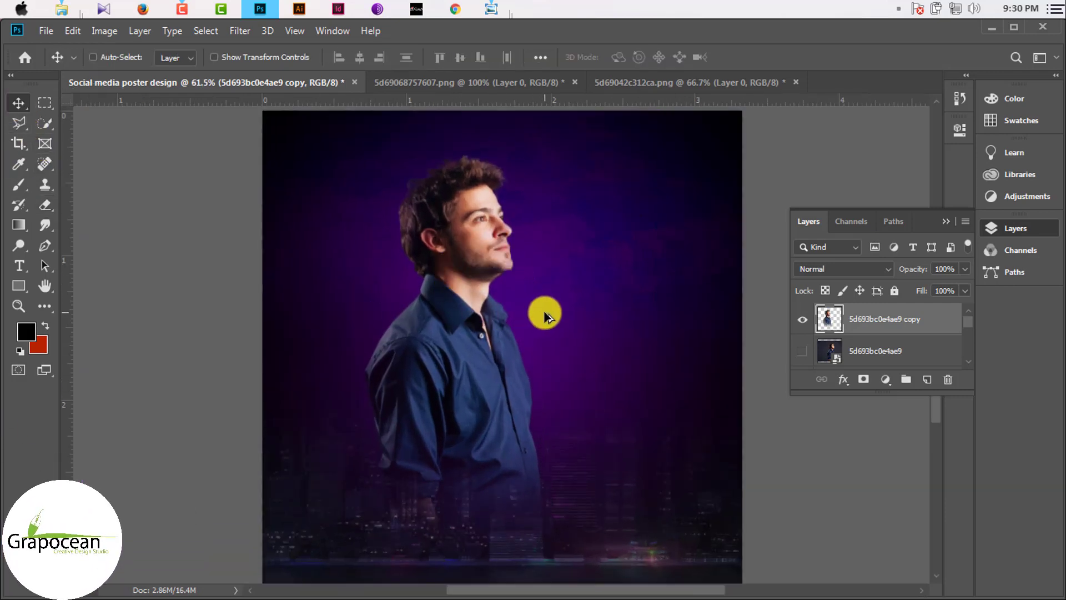
right_click(19, 286)
- Draw a canvas-sized rectangle filled dark purple
left_click(78, 221)
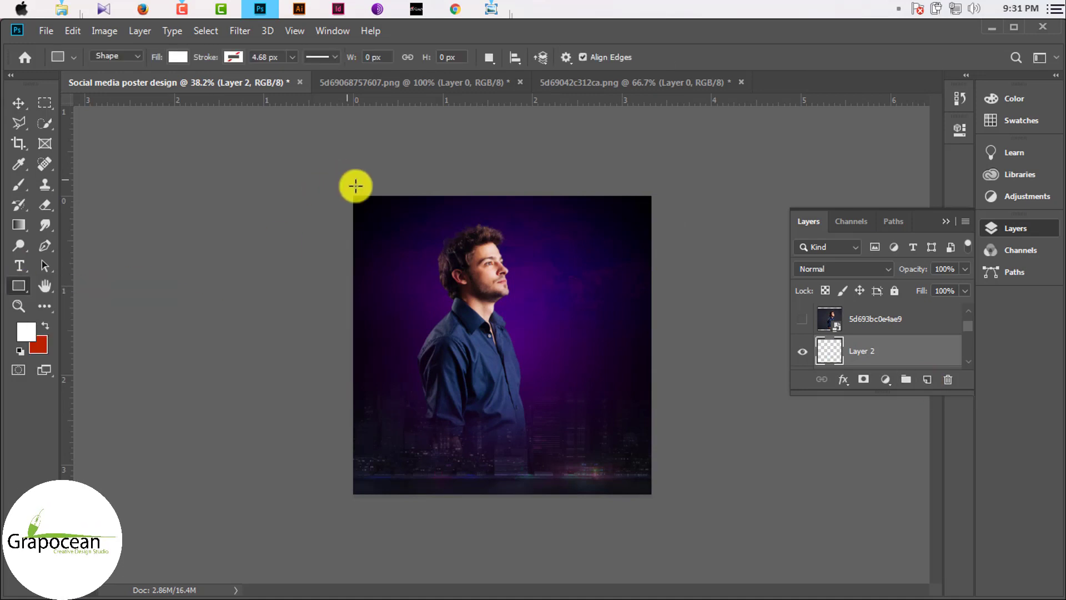
left_click_drag(355, 185, 653, 493)
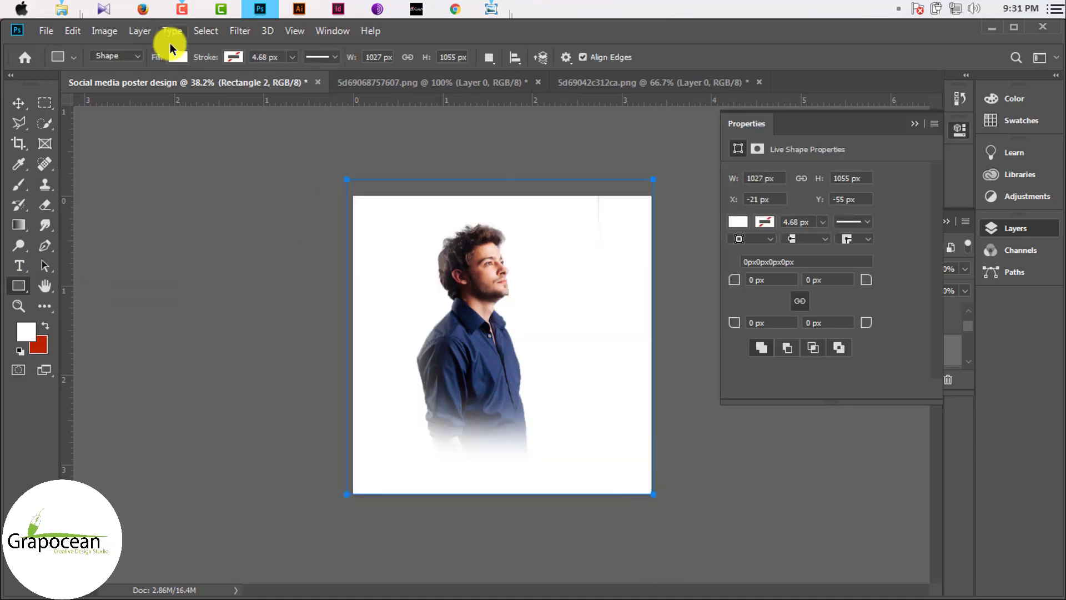
left_click(176, 56)
left_click(158, 139)
- Add a Pattern Overlay using the dots pattern to the rectangle's layer style
key("v")
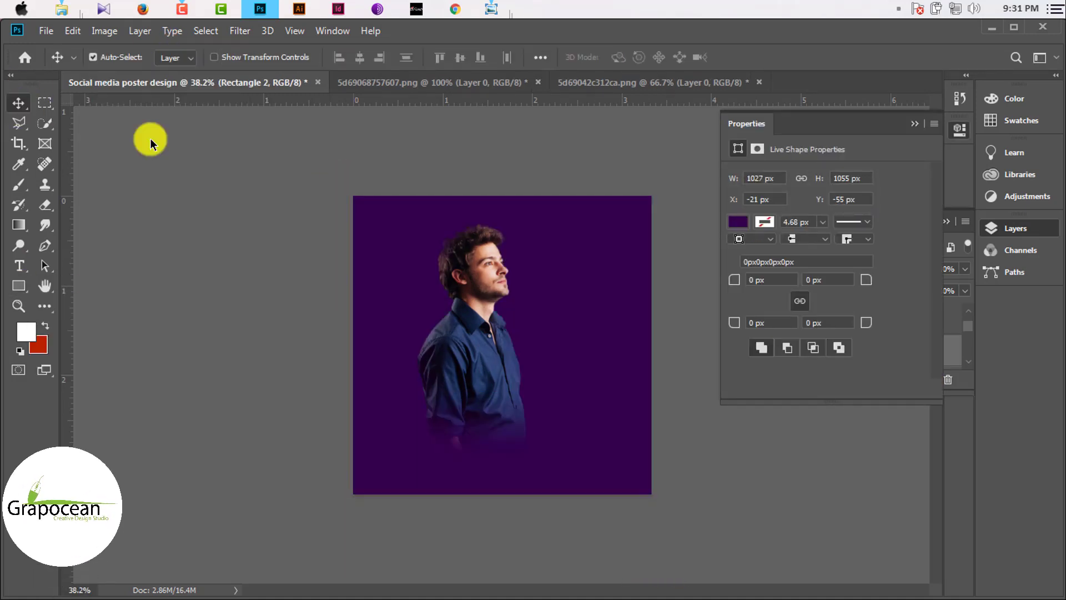
left_click(914, 123)
double_click(916, 354)
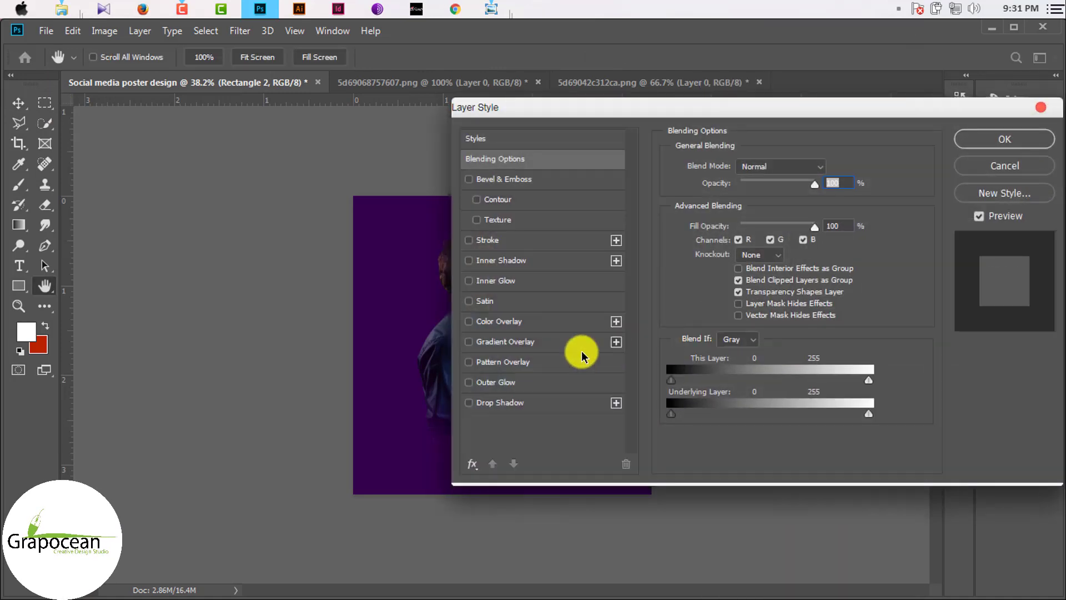
left_click(555, 362)
left_click_drag(777, 111, 1025, 127)
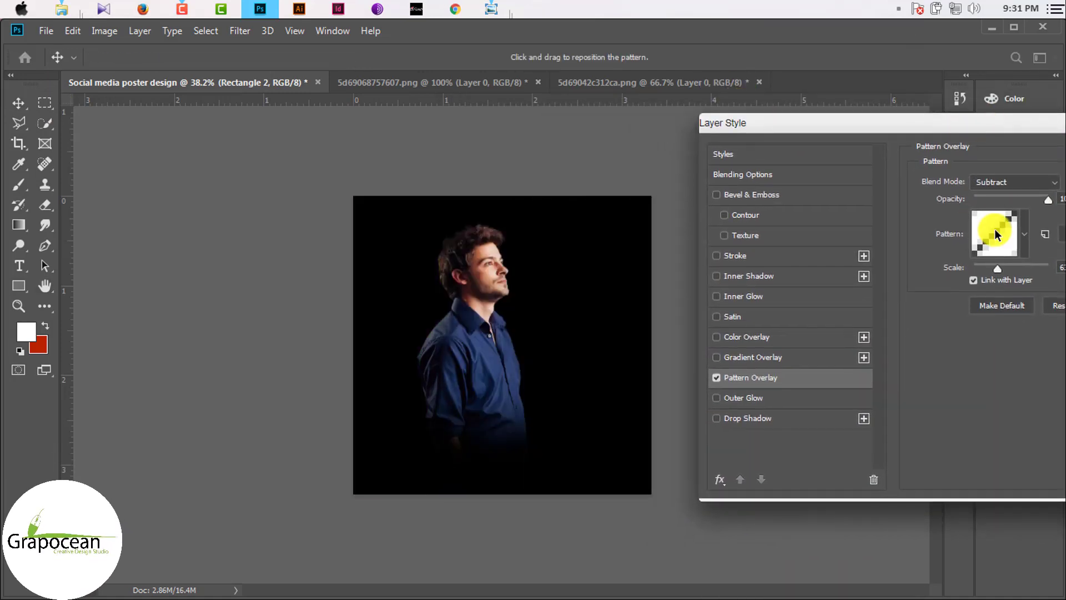
left_click(994, 233)
scroll(925, 347, "down", 1)
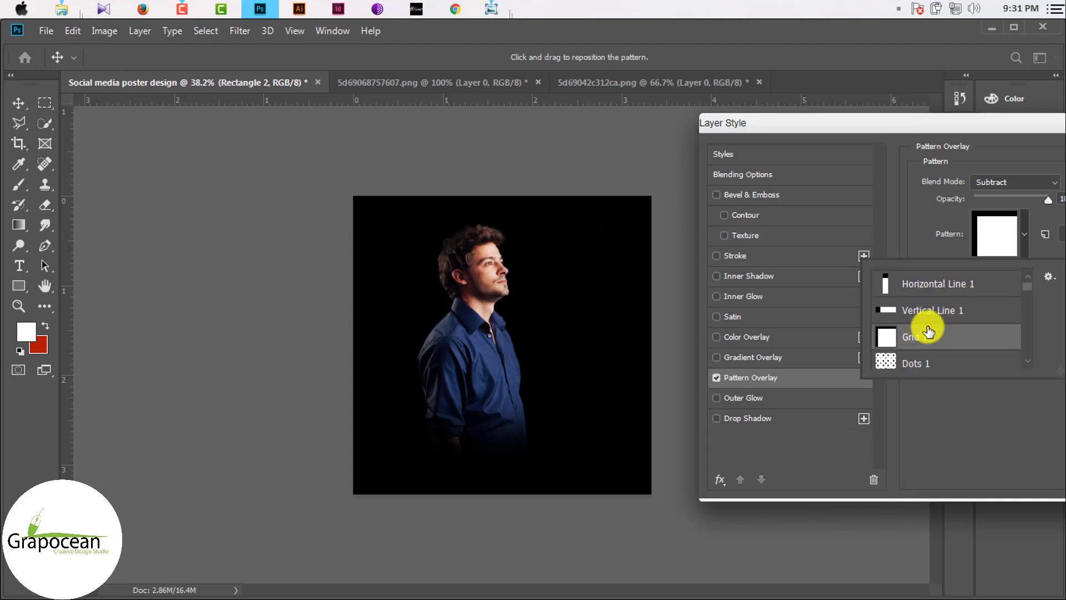
scroll(925, 347, "down", 1)
left_click(925, 341)
- Blend the dot pattern in Color Burn and scale it to about 69%
left_click(1054, 182)
left_click(990, 209)
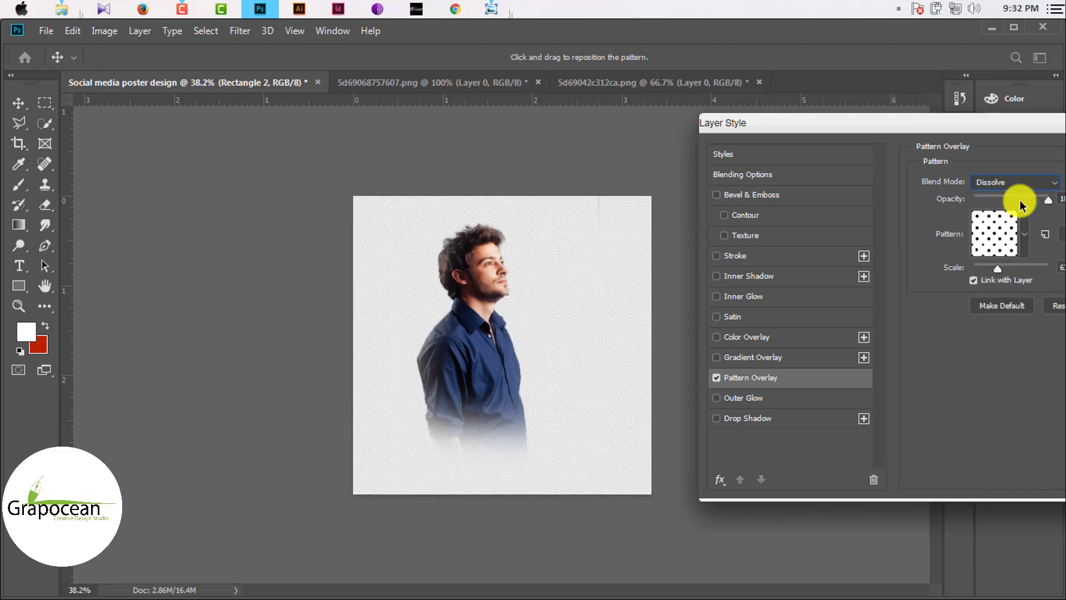
left_click(1019, 182)
left_click(1006, 257)
left_click_drag(900, 128, 830, 101)
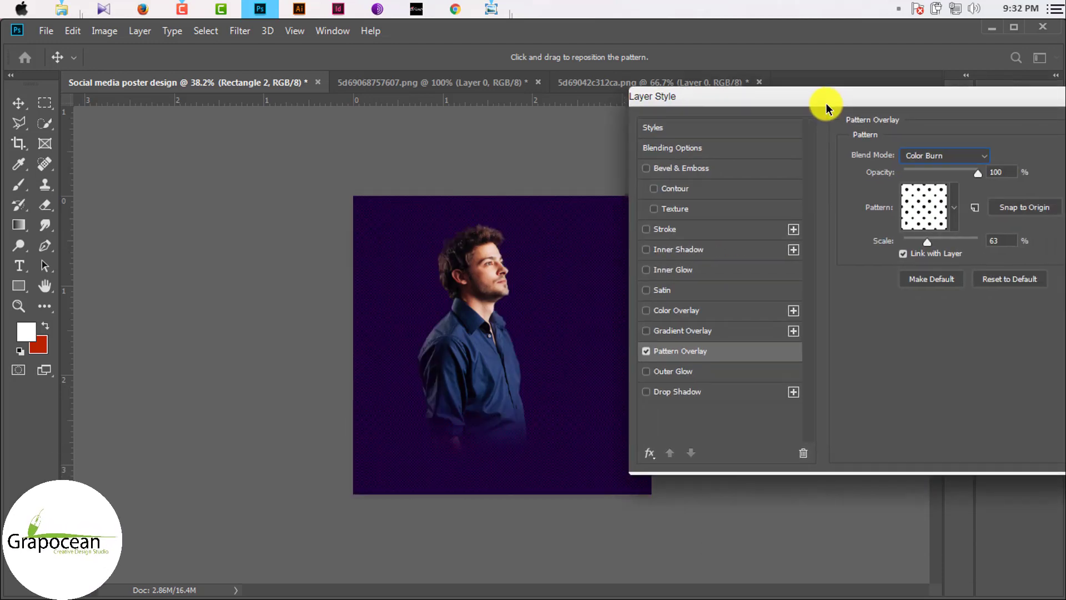
mouse_move(928, 240)
left_mouse_down()
mouse_move(973, 244)
mouse_move(928, 244)
left_mouse_up()
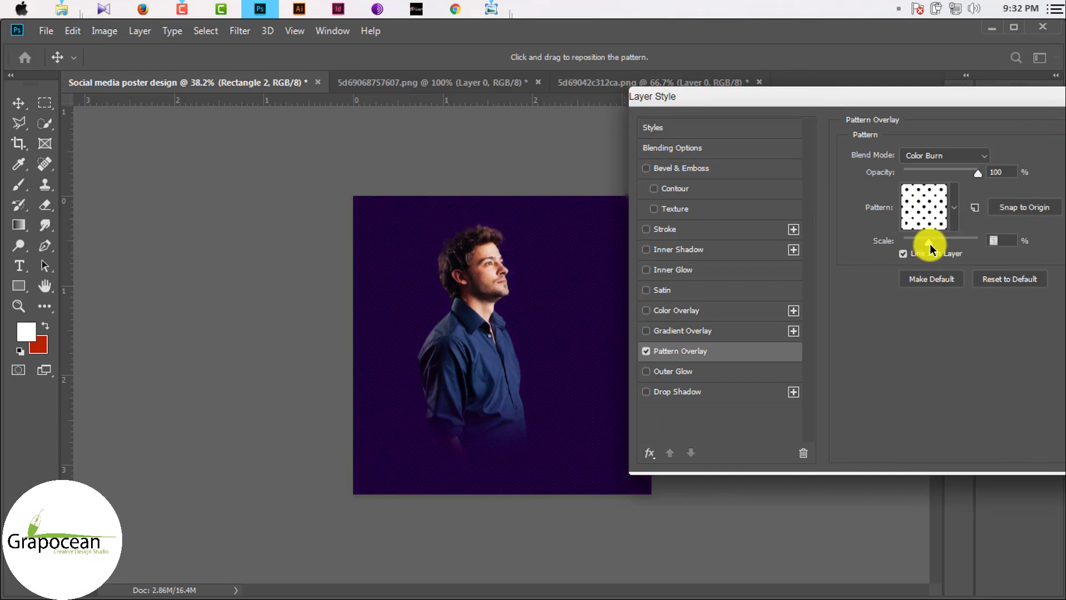
left_click(646, 331)
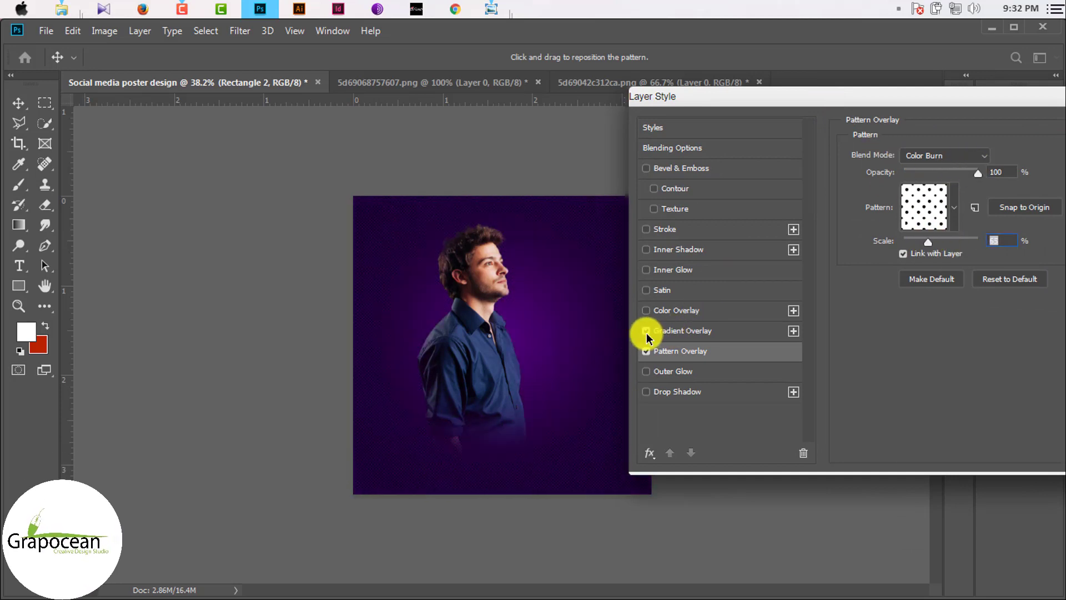
left_click(645, 330)
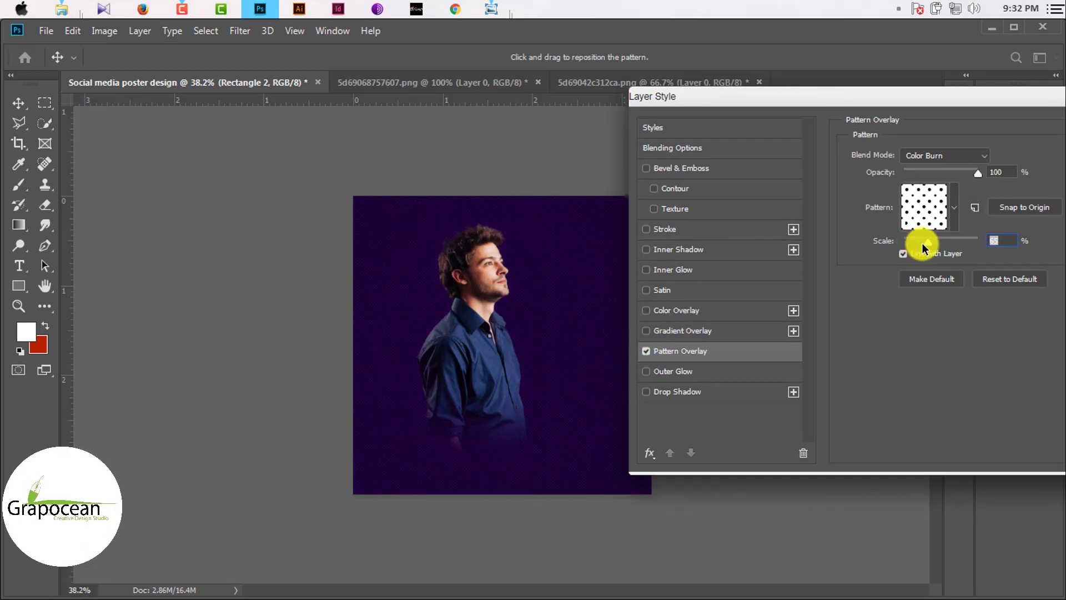
left_click_drag(927, 242, 935, 244)
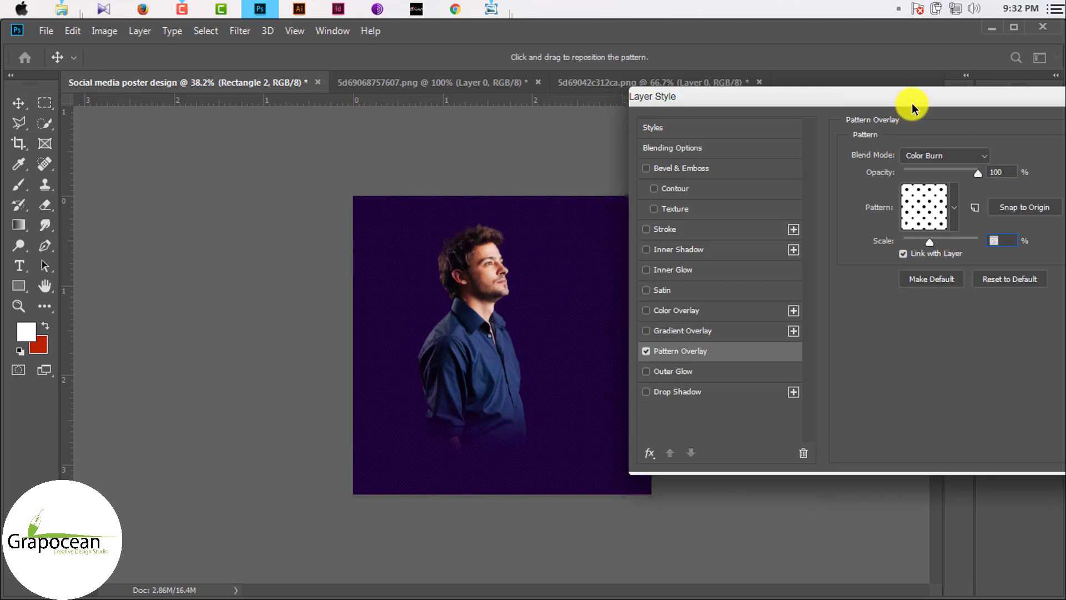
- Compare Hard Light and Pin Light, keep Color Burn, and confirm the pattern style
left_click_drag(912, 102, 858, 100)
left_click(905, 153)
left_click(893, 362)
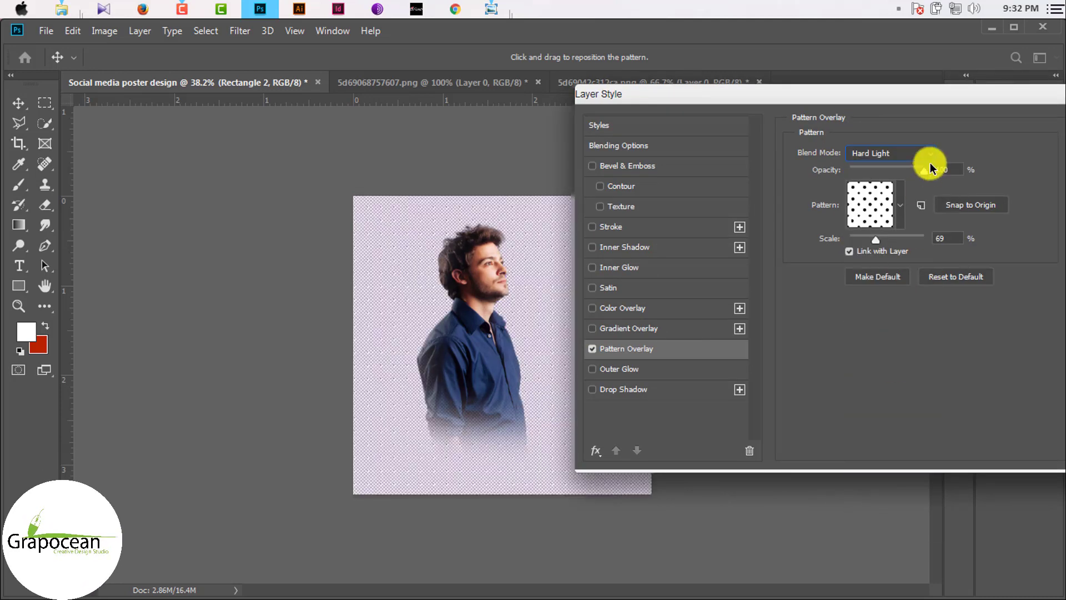
left_click(911, 154)
left_click(891, 398)
left_click(894, 154)
left_click(888, 221)
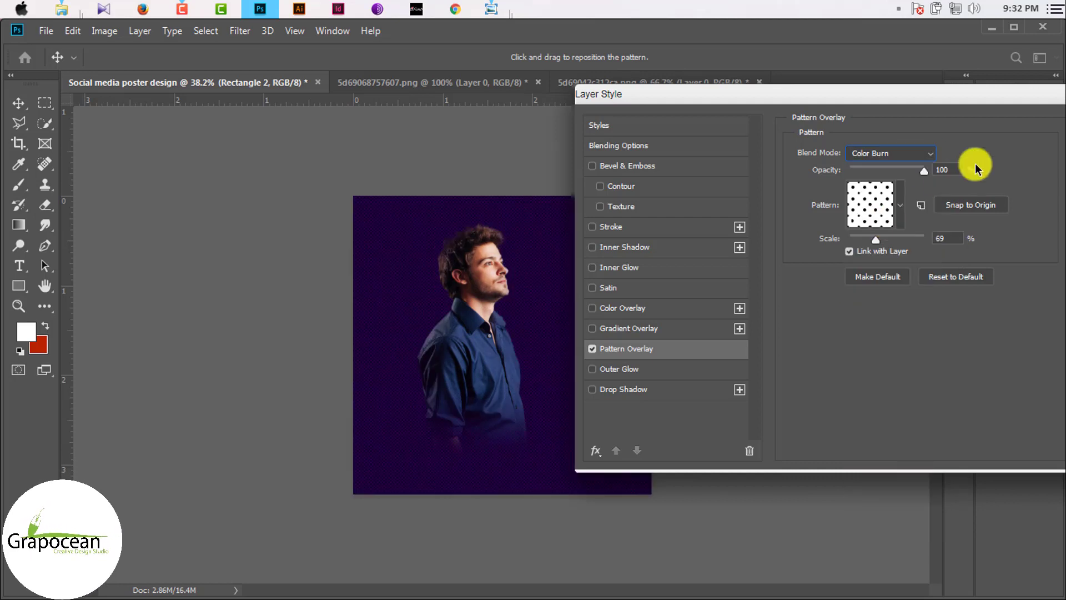
left_click_drag(967, 94, 785, 95)
left_click(981, 121)
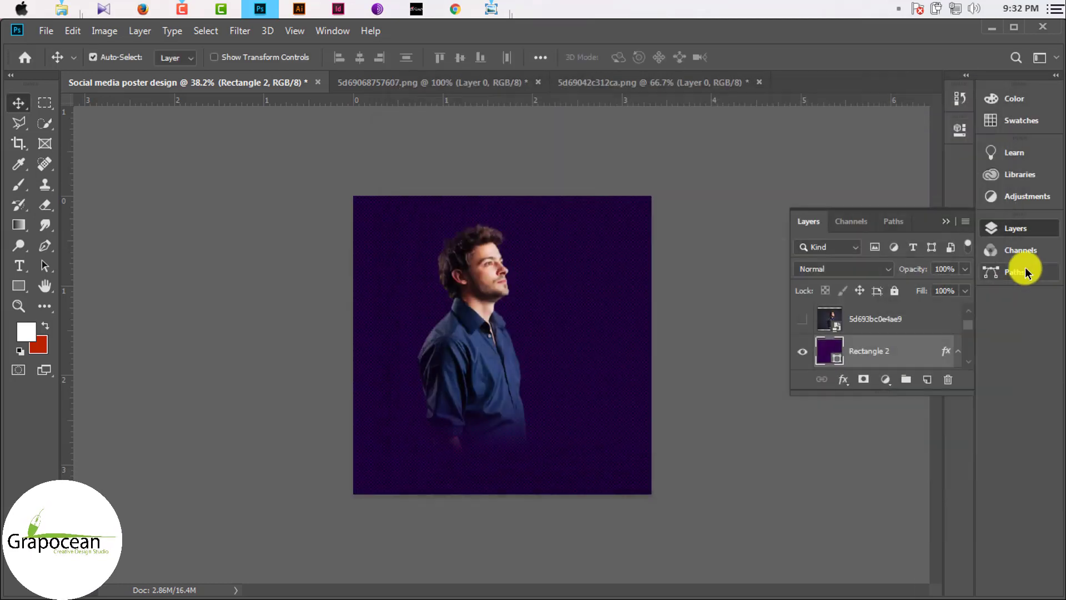
- Set Rectangle 2 to Linear Dodge (Add) blending at 42% opacity
left_click(875, 268)
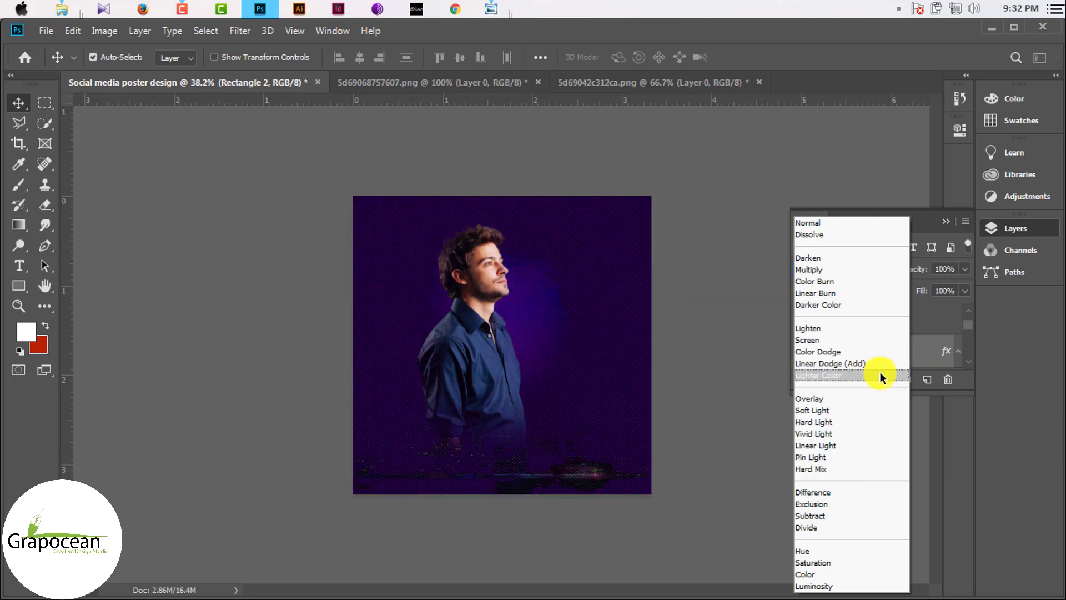
left_click(881, 364)
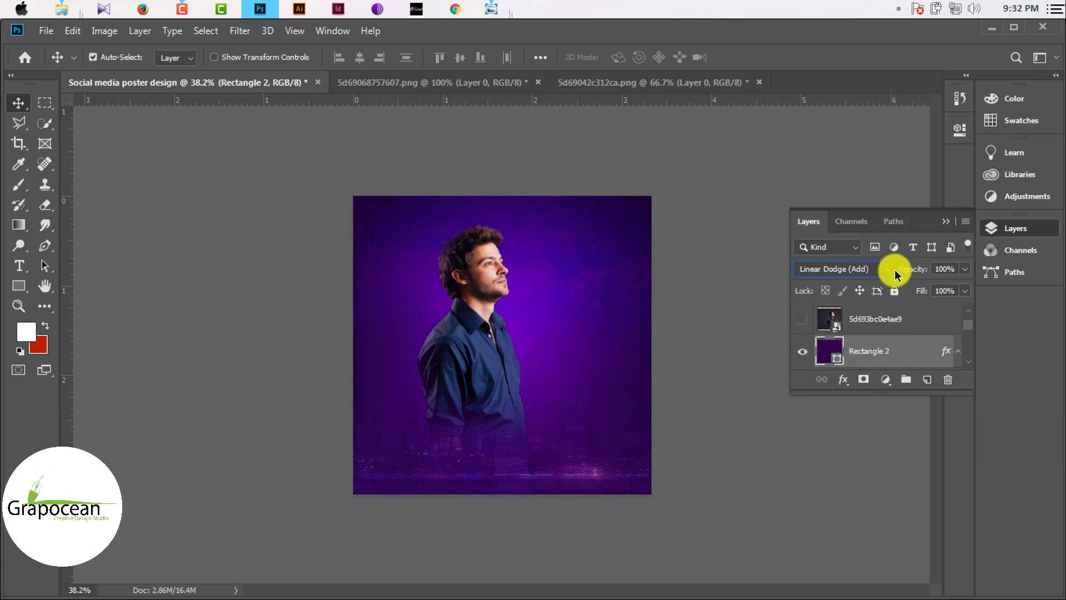
left_click(966, 270)
left_click_drag(933, 288, 921, 290)
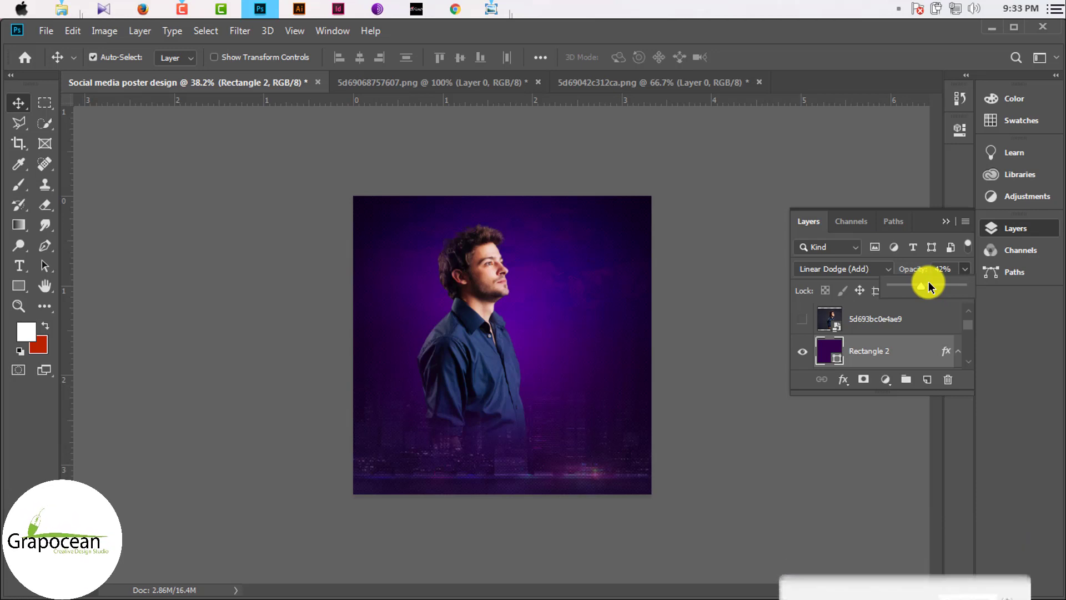
left_click(803, 319)
- Hide and show Layer 1 to check its effect
scroll(883, 333, "up", 1)
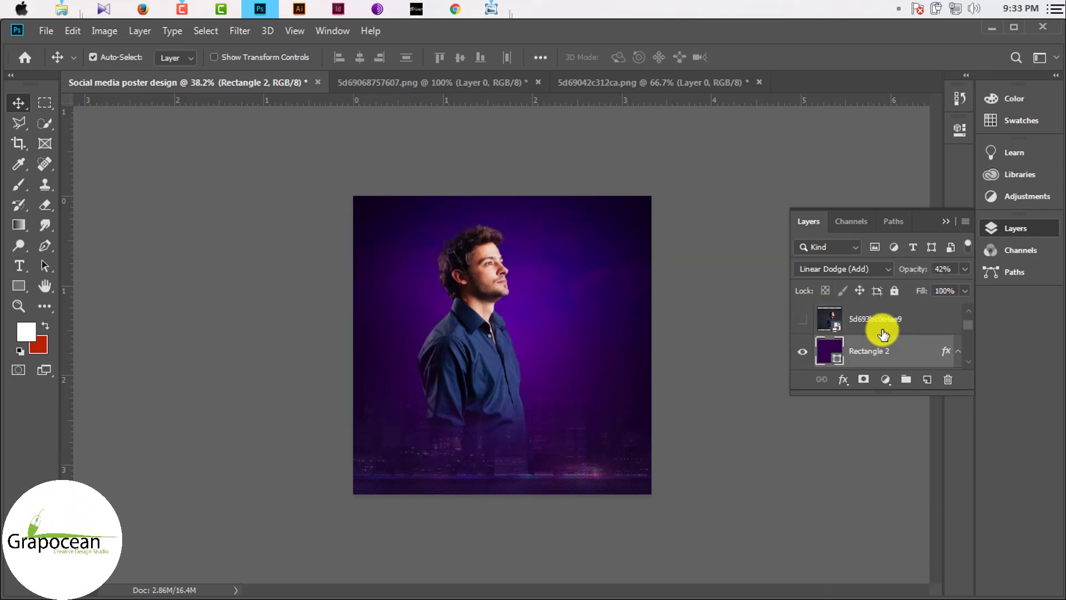
scroll(883, 333, "up", 2)
left_click(803, 316)
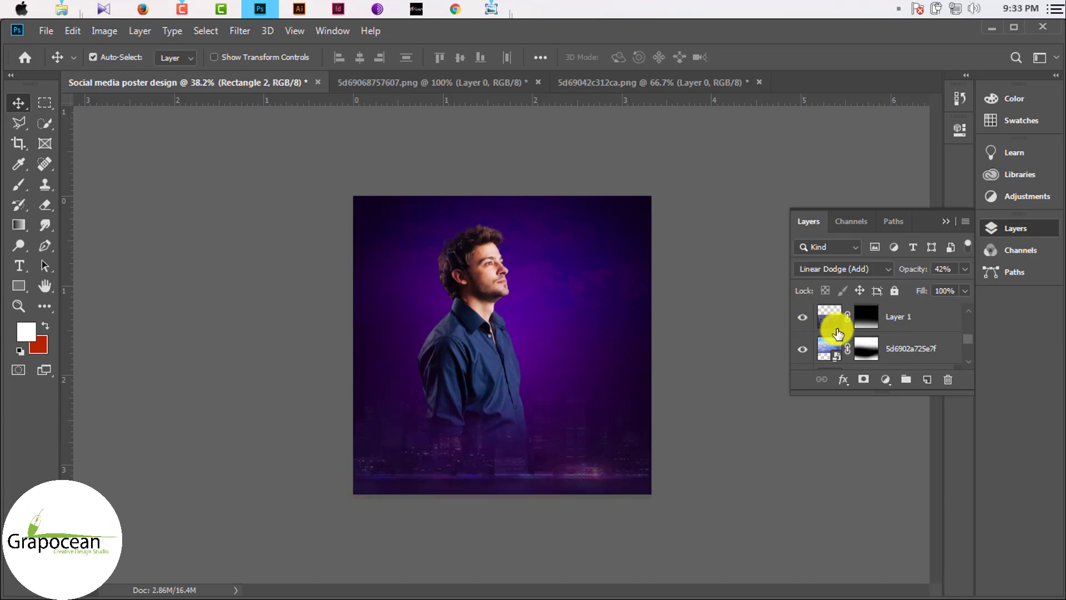
scroll(883, 340, "up", 1)
scroll(883, 339, "down", 2)
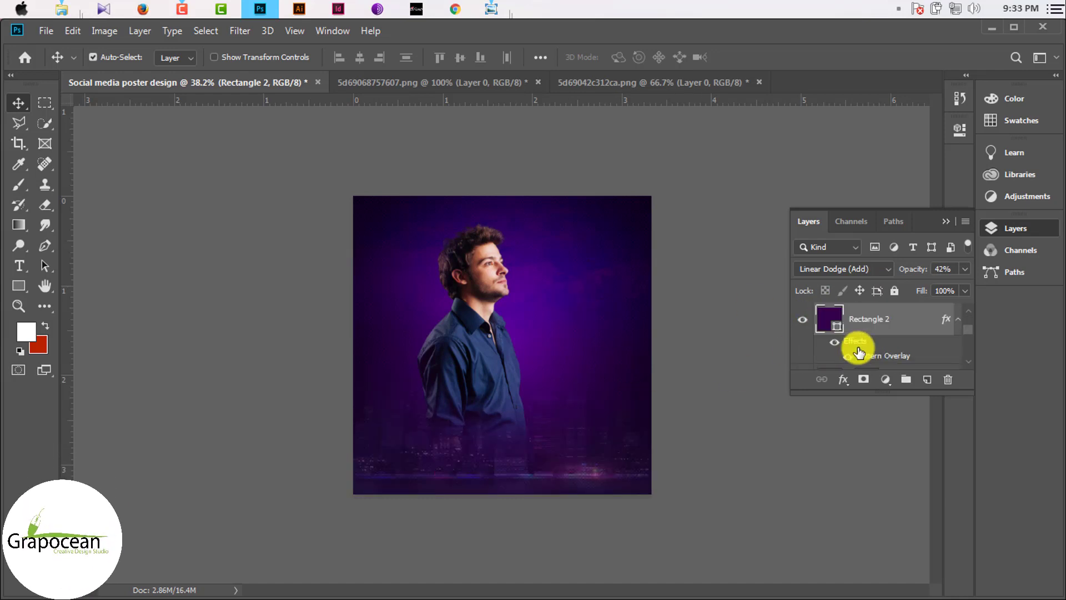
- Review Rectangle 2's Pattern Overlay without changes, then bring up Rectangle 1's layer options
right_click(859, 333)
left_click(731, 40)
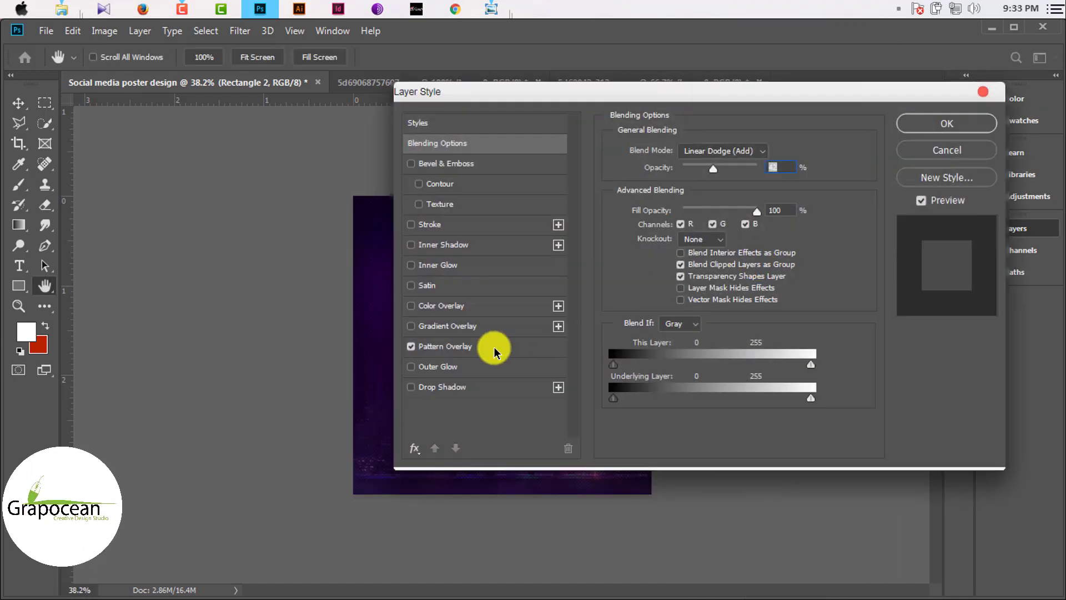
left_click(478, 346)
left_click(945, 150)
scroll(888, 333, "up", 1)
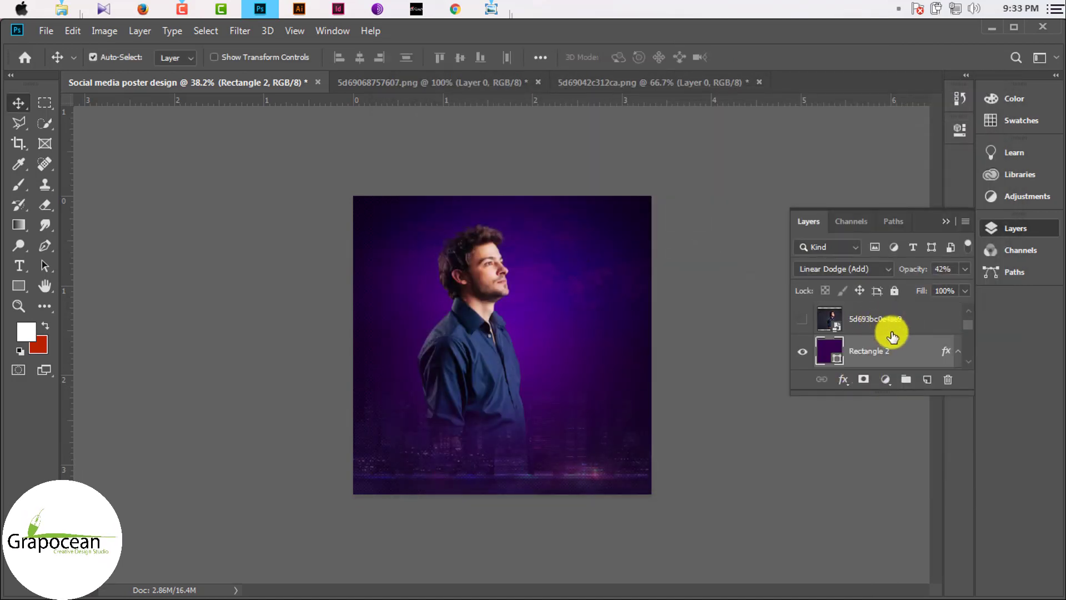
scroll(839, 344, "down", 1)
scroll(866, 345, "down", 1)
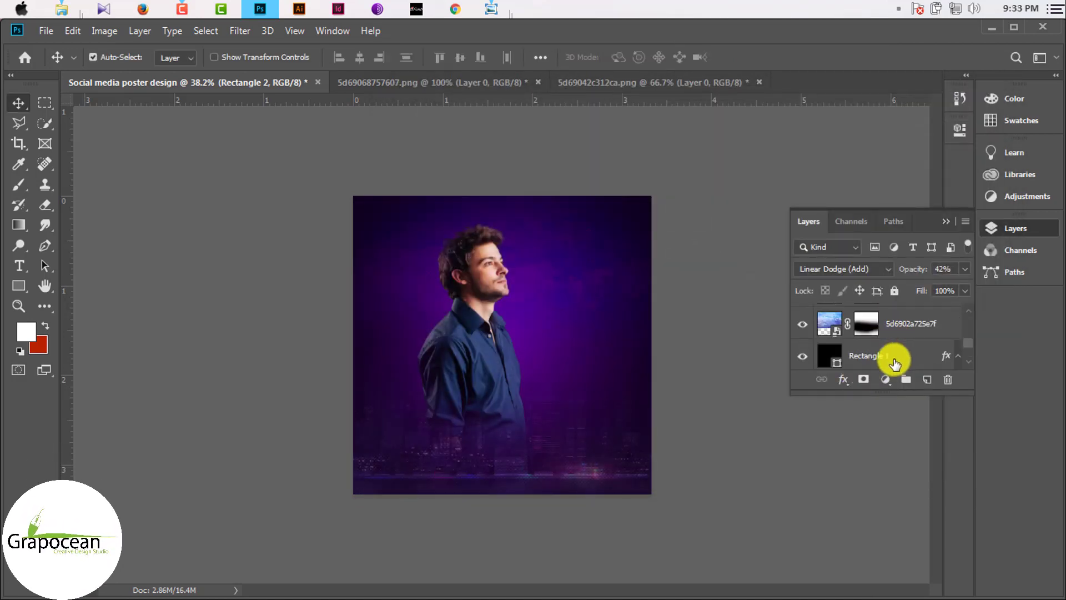
right_click(895, 362)
right_click(828, 321)
- Recolour the left stop of Rectangle 1's gradient overlay to deep purple #340051
left_click(733, 38)
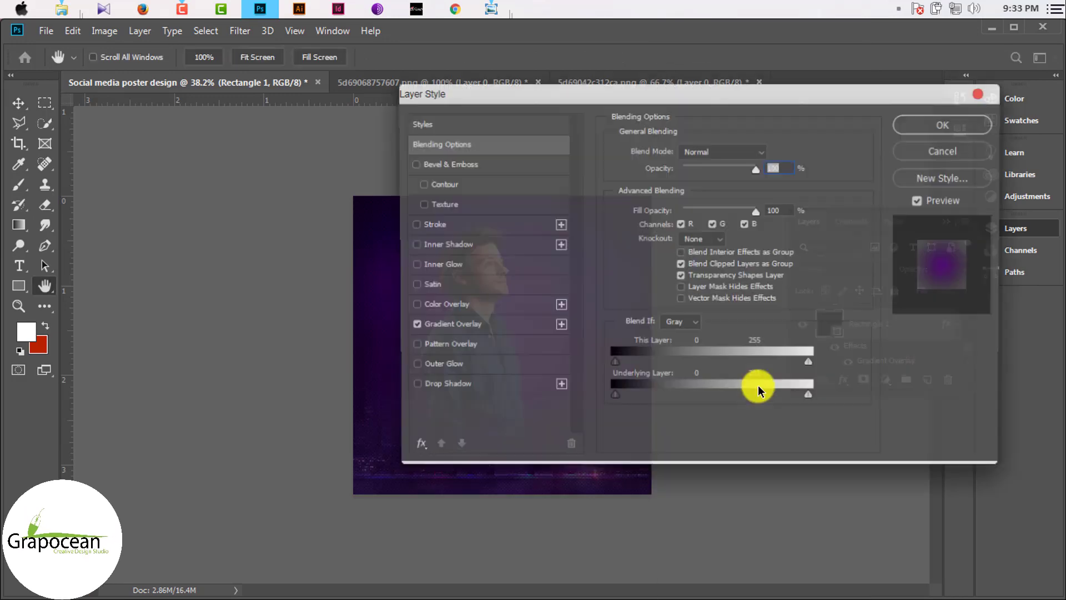
left_click(453, 324)
left_click_drag(499, 94, 733, 169)
left_click(964, 267)
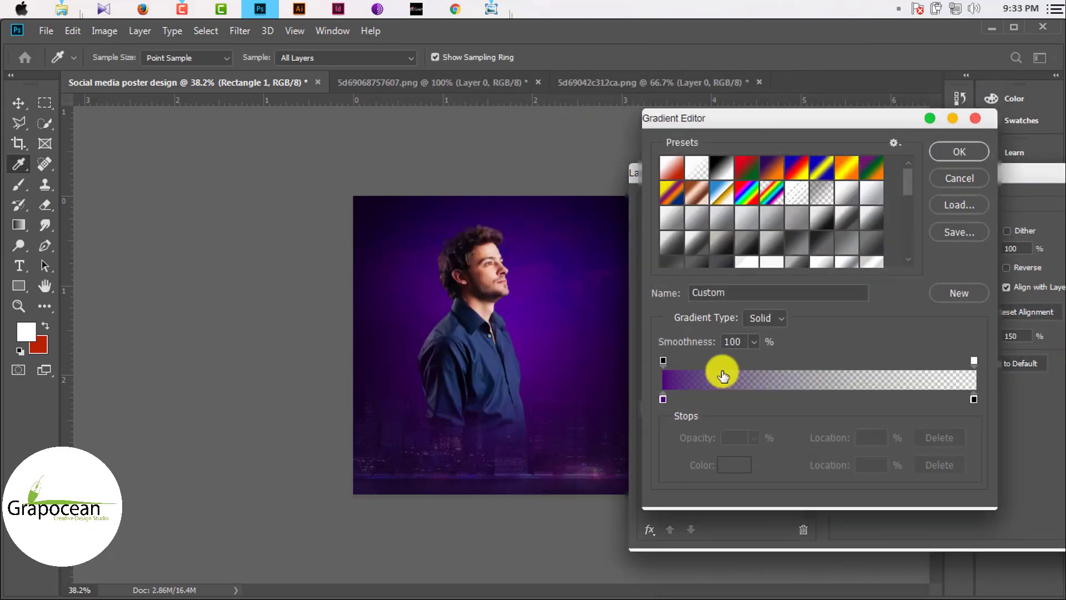
left_click(662, 399)
double_click(663, 399)
left_click(806, 459)
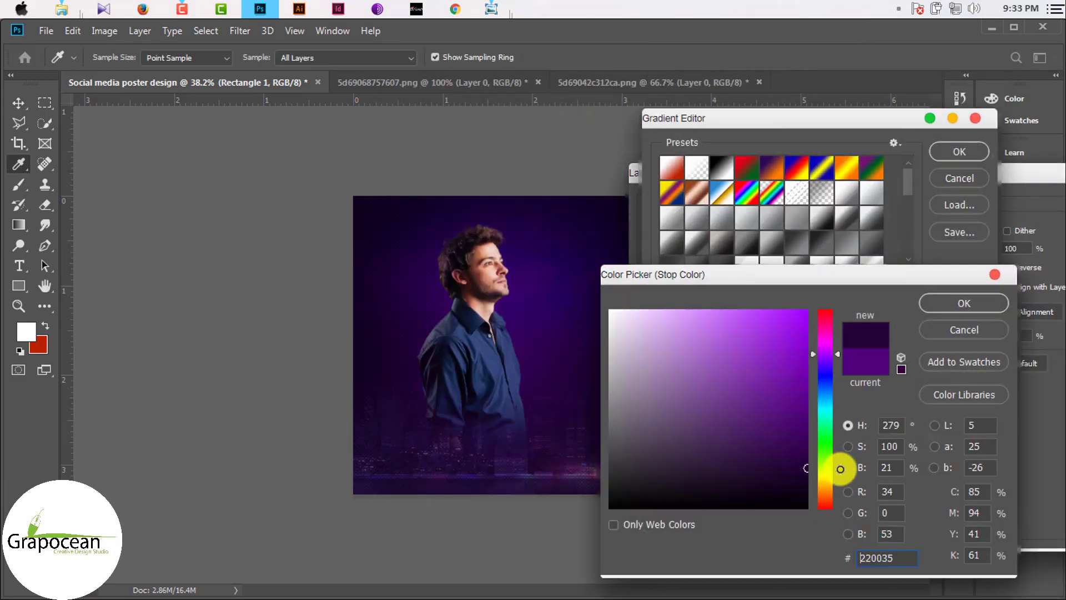
left_click_drag(809, 468, 840, 445)
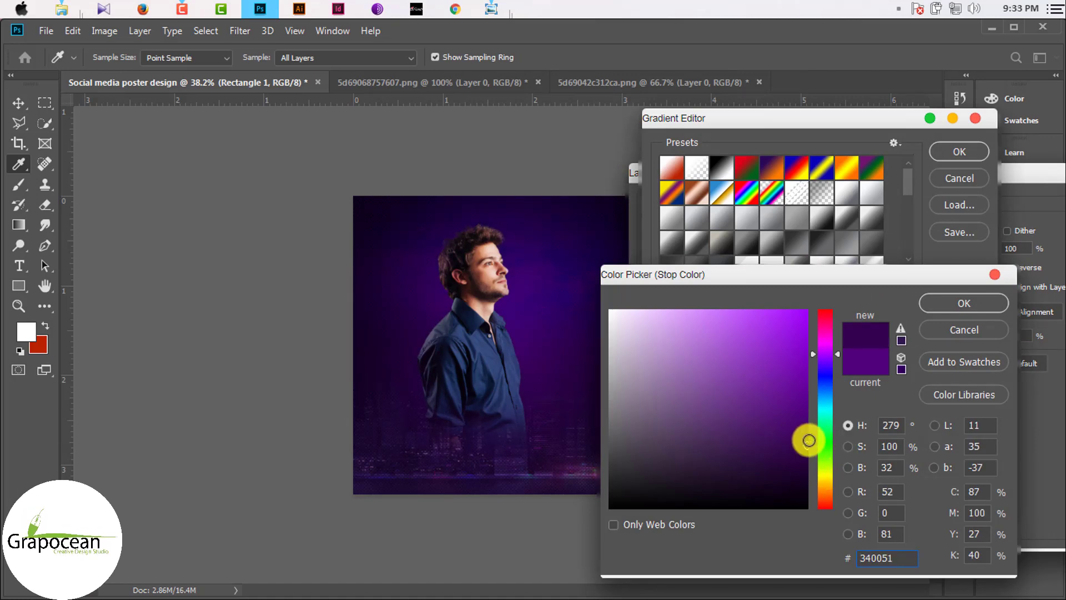
left_click(954, 302)
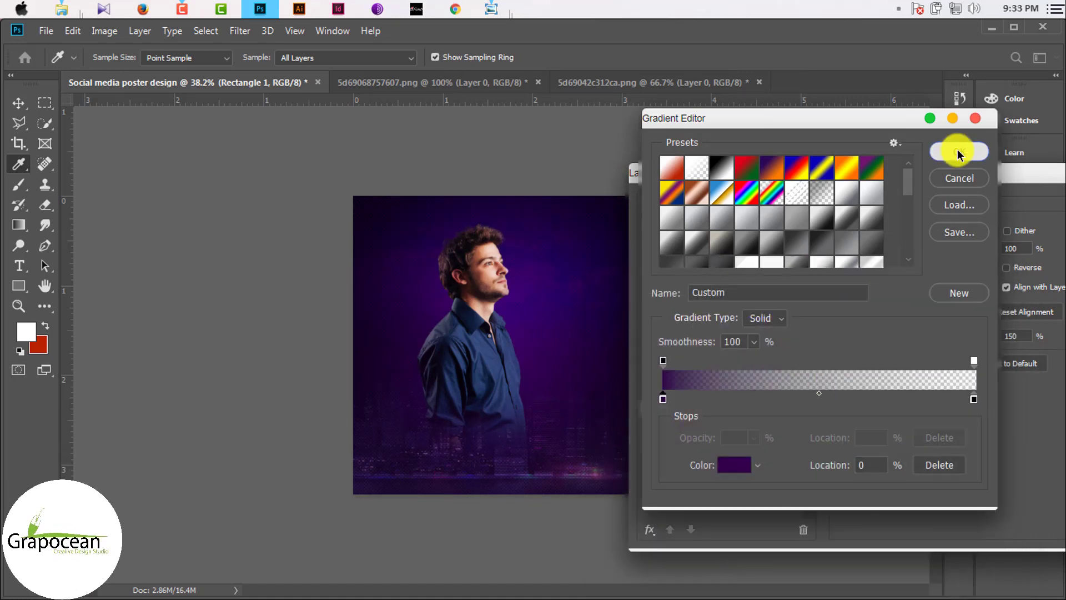
left_click(959, 151)
left_click(1031, 173)
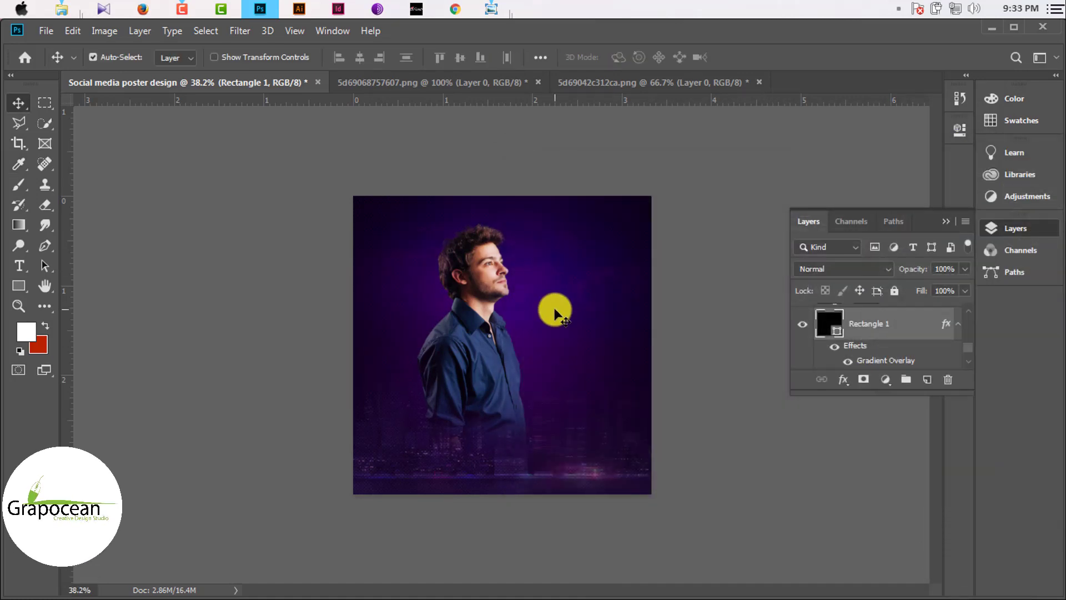
scroll(552, 310, "up", 3)
- Select Rectangle 2 and add a layer mask to it
scroll(555, 309, "down", 1)
scroll(555, 309, "up", 1)
scroll(883, 330, "up", 1)
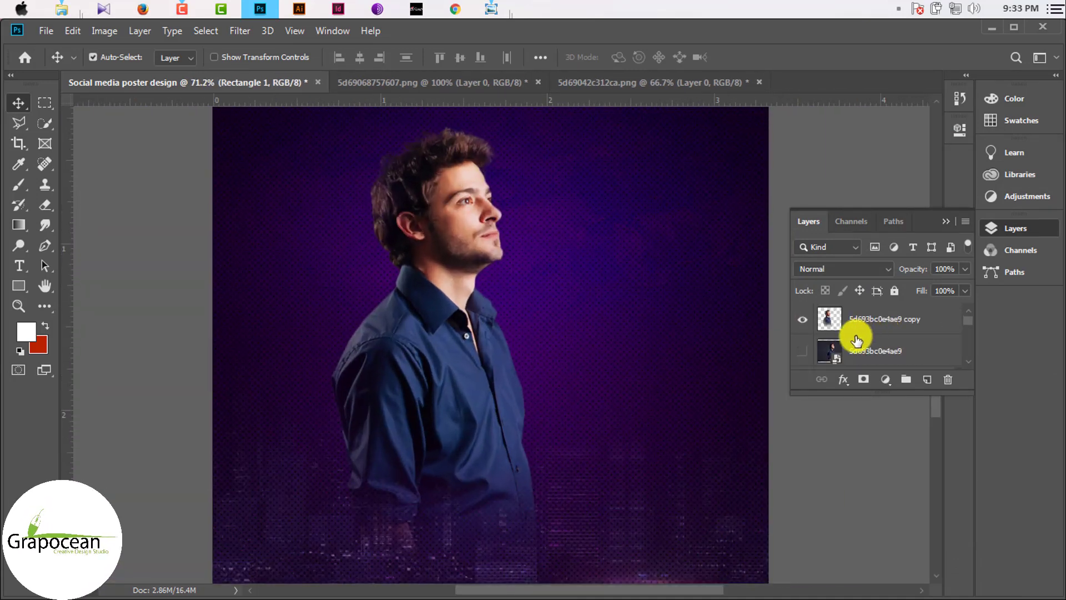
scroll(856, 340, "up", 2)
left_click(839, 355)
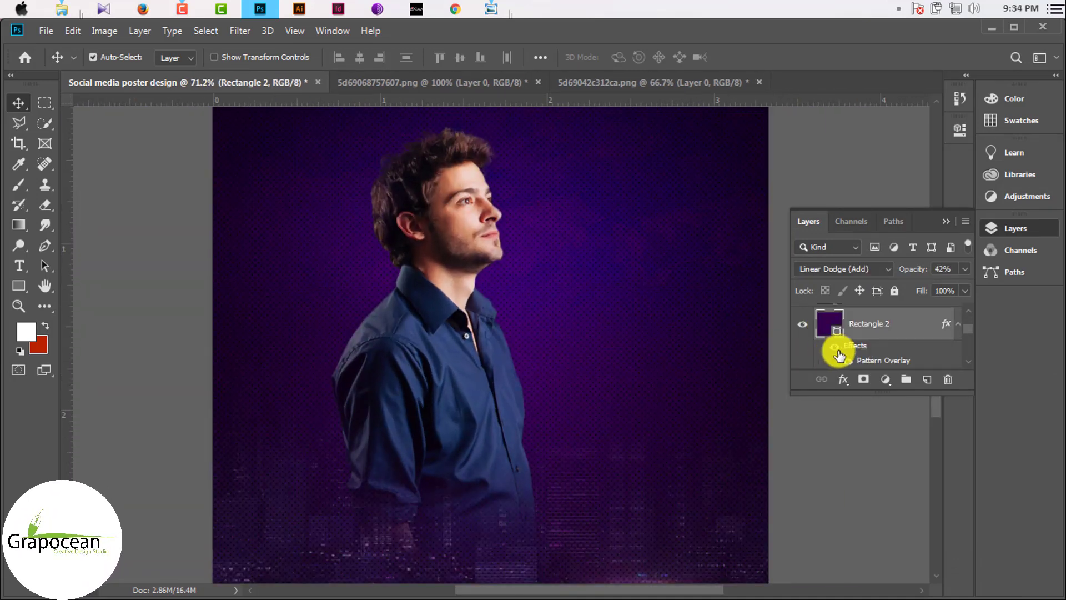
left_click(863, 379)
left_click_drag(45, 204, 123, 210)
left_click(508, 285)
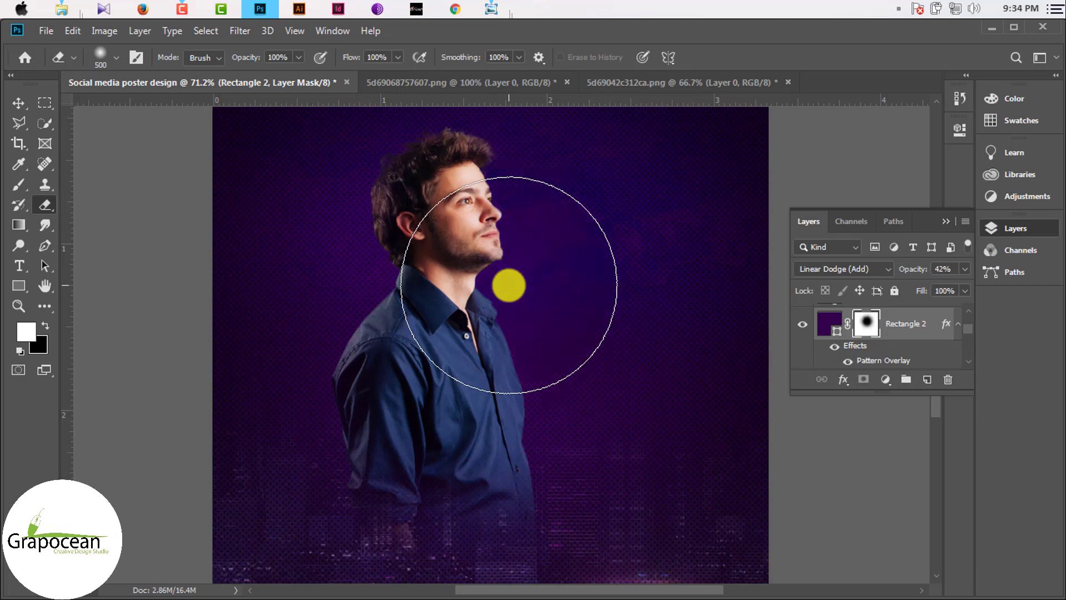
key("ctrl+2")
- Erase Rectangle 2's mask around the man's head with a 35% opacity, 1000 px brush
left_click(298, 58)
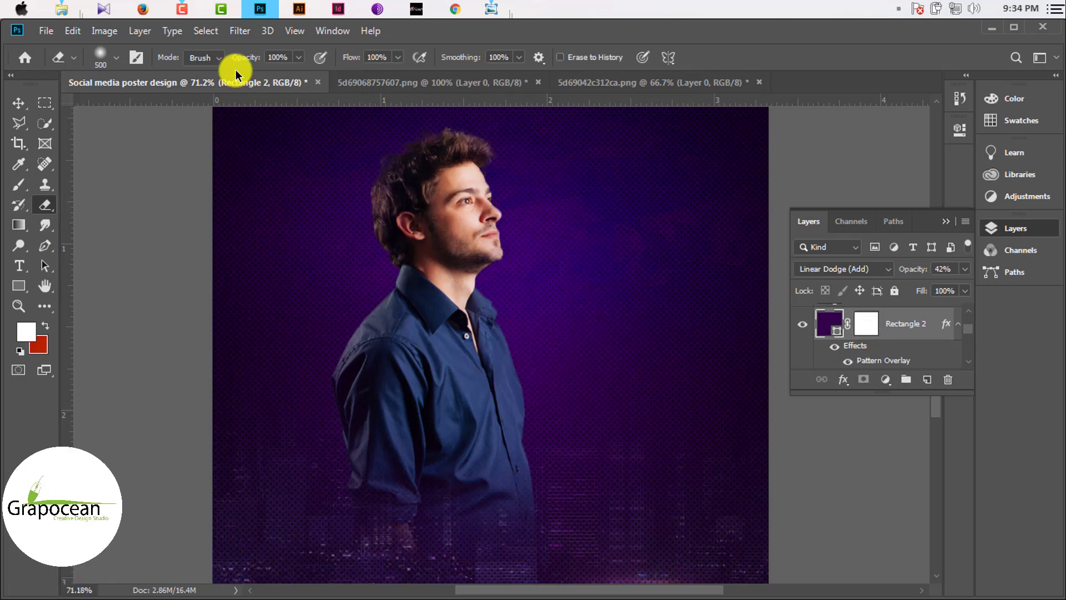
left_click(866, 323)
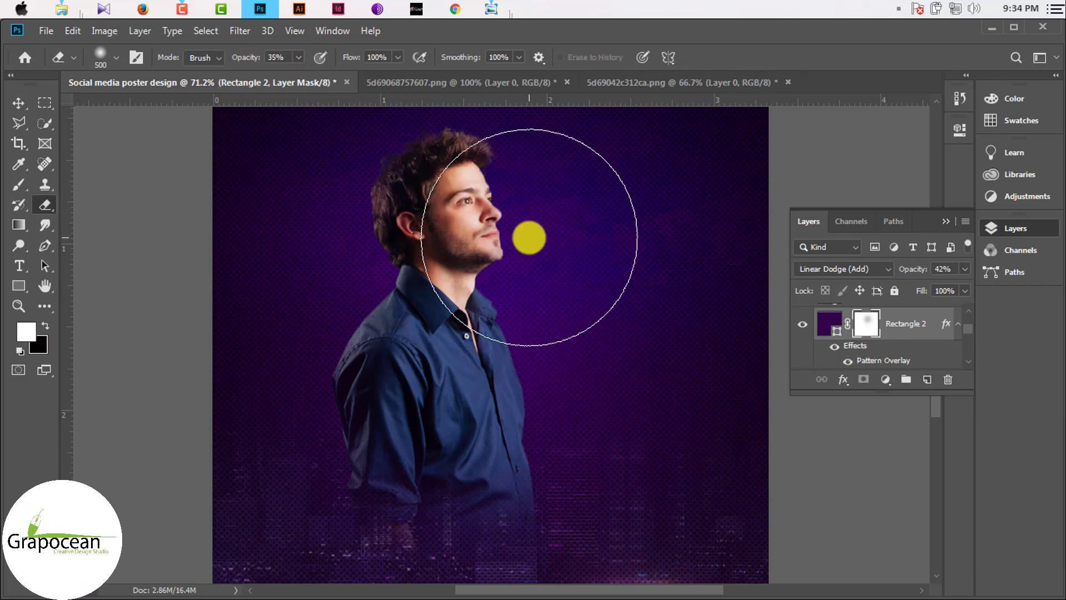
key("d")
key("bracketright")
key("bracketright")
key("bracketright")
scroll(494, 253, "down", 1)
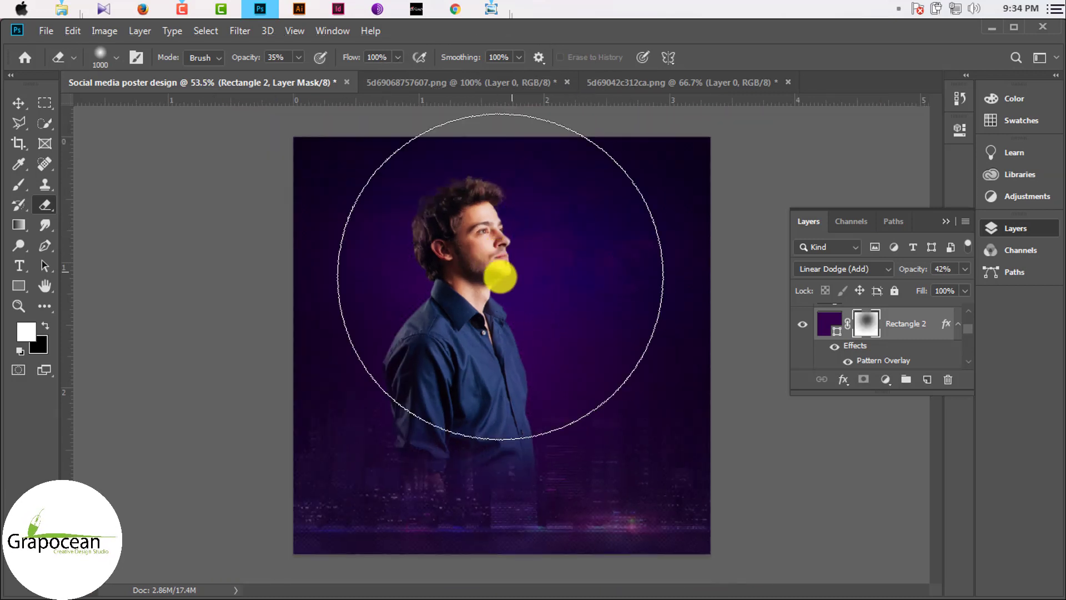
left_click_drag(497, 269, 578, 466)
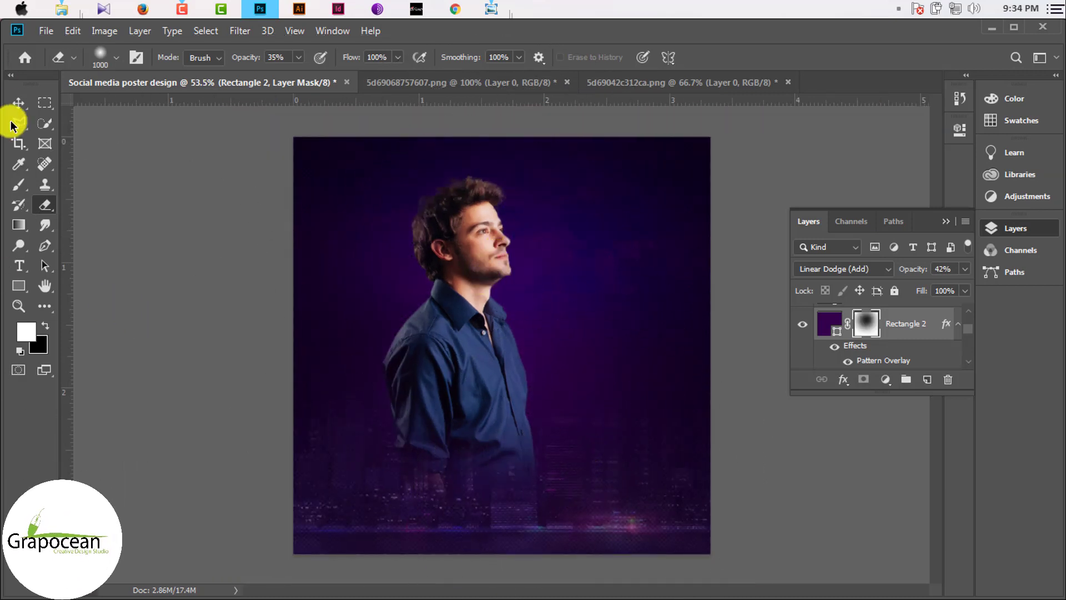
left_click(18, 103)
scroll(548, 366, "up", 1)
scroll(546, 364, "up", 1)
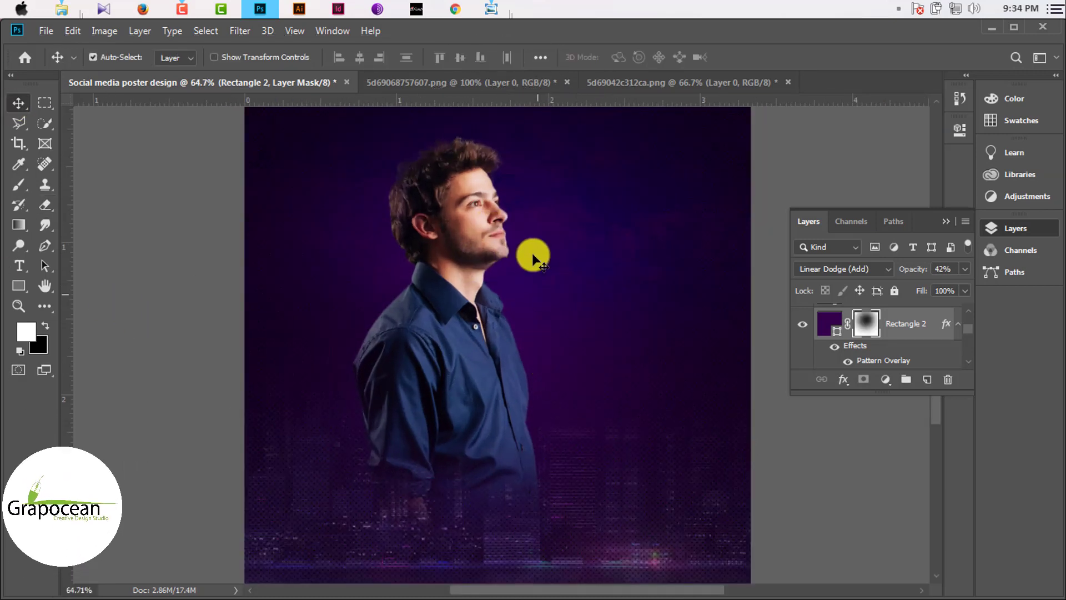
- Camera Raw the cut-out copy: Contrast -100, Highlights -13, Blacks -56, Clarity +84, Dehaze about +33
left_click(432, 288)
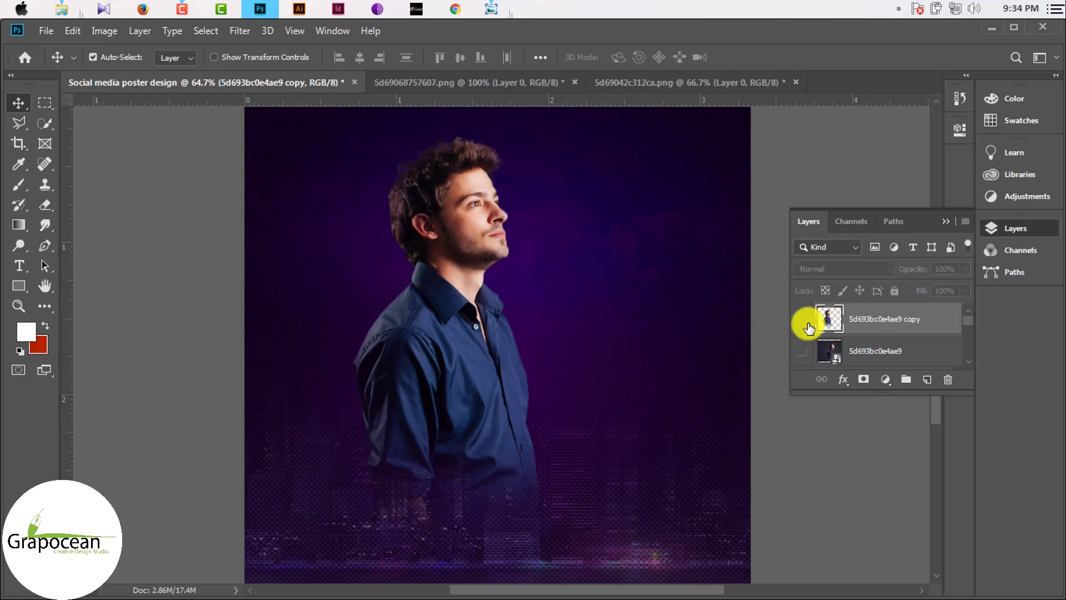
left_click(240, 30)
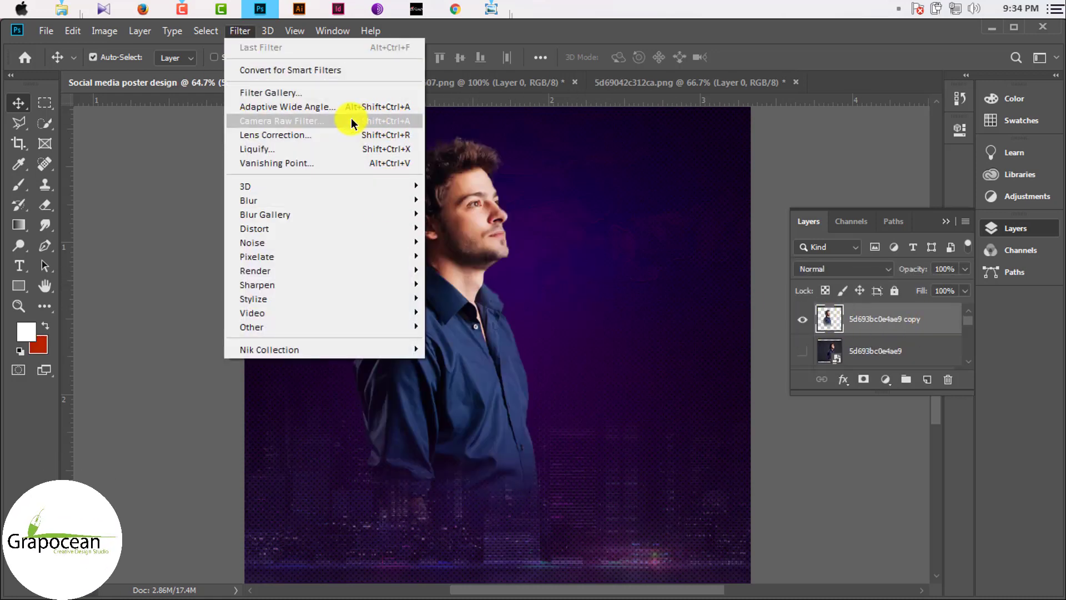
left_click(351, 122)
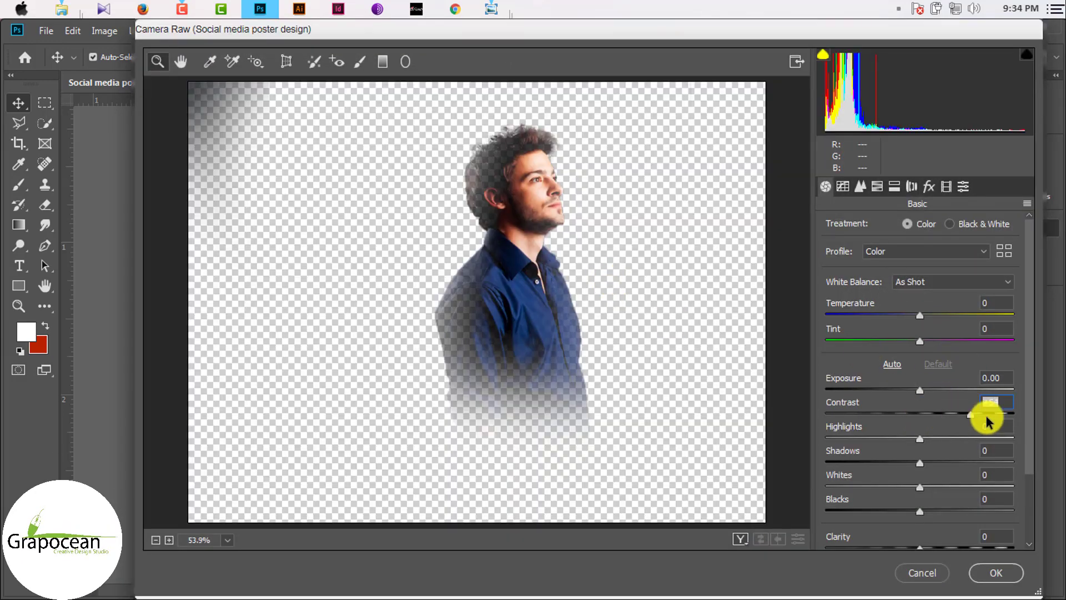
mouse_move(921, 426)
left_mouse_down()
mouse_move(828, 414)
mouse_move(927, 422)
mouse_move(916, 439)
mouse_move(868, 435)
left_mouse_up()
left_click(851, 436)
scroll(923, 476, "down", 2)
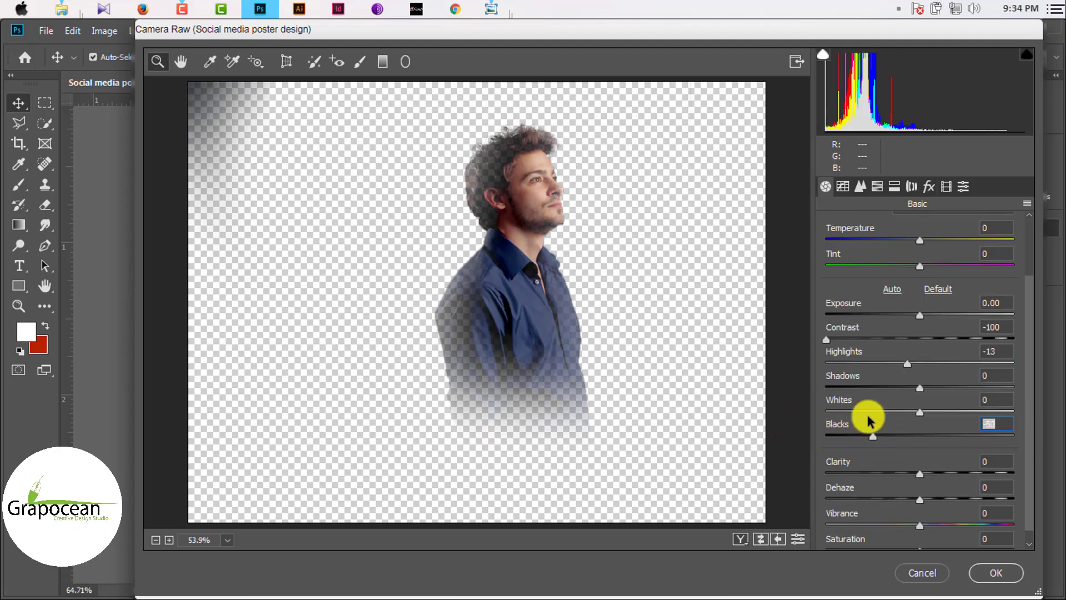
scroll(922, 439, "down", 1)
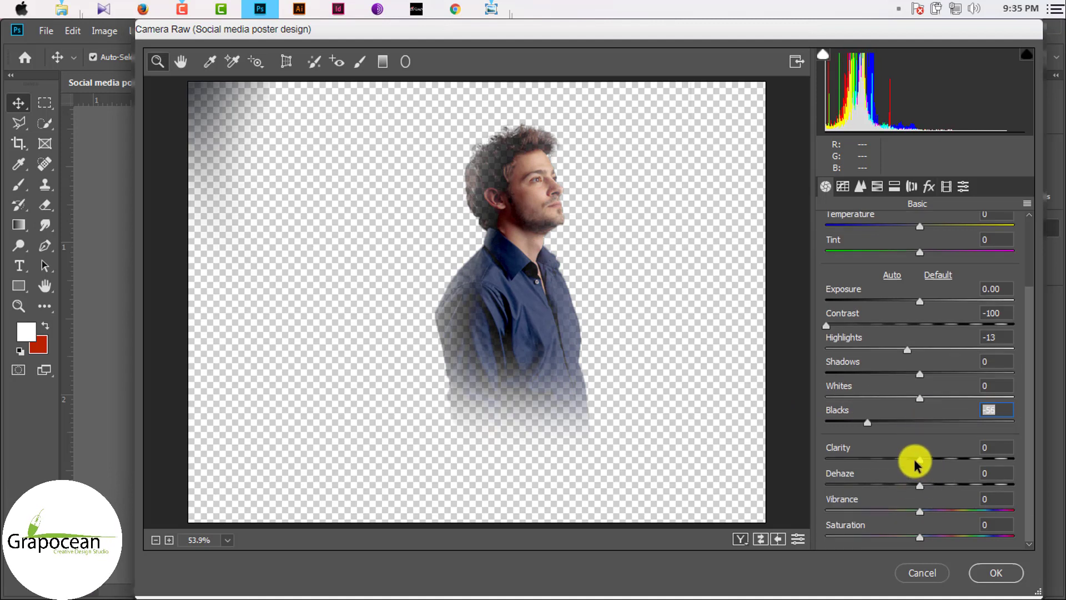
left_click_drag(915, 460, 997, 452)
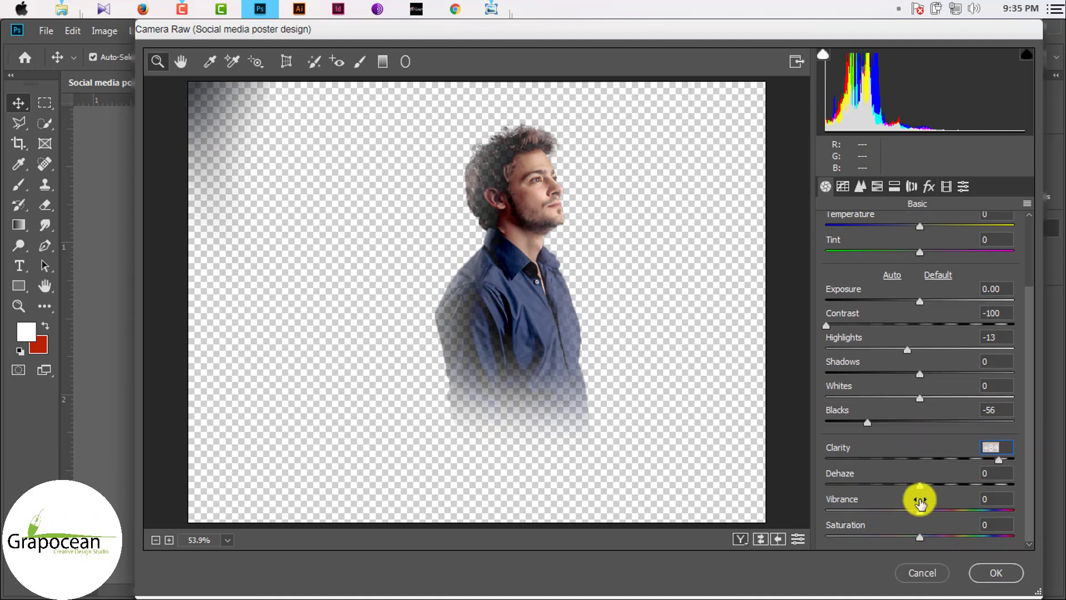
mouse_move(985, 494)
left_mouse_down()
mouse_move(1047, 493)
mouse_move(850, 476)
mouse_move(950, 487)
left_mouse_up()
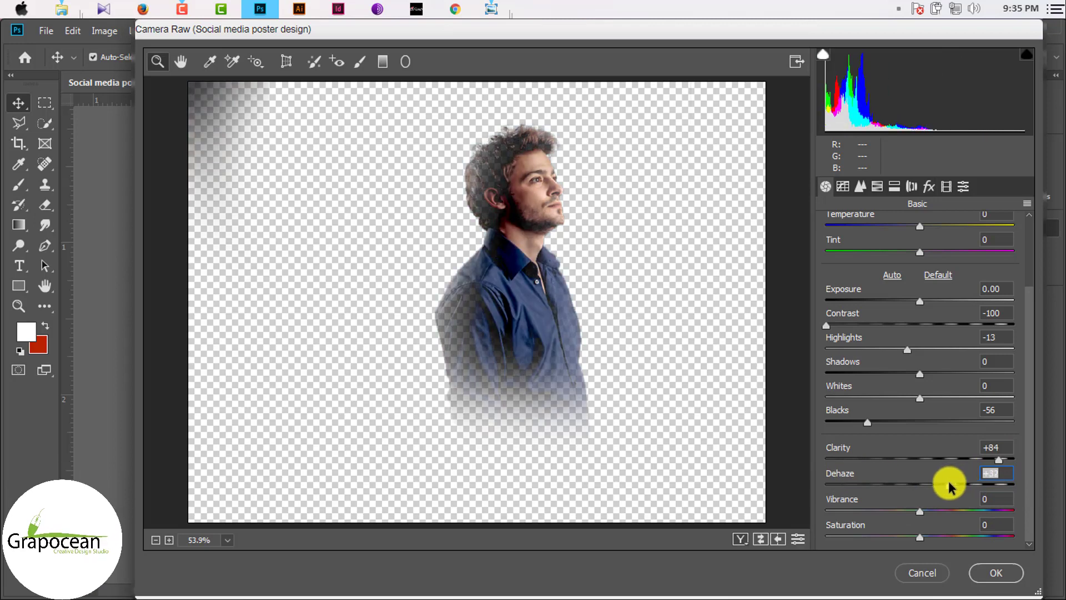
left_click(998, 572)
key("ctrl+minus")
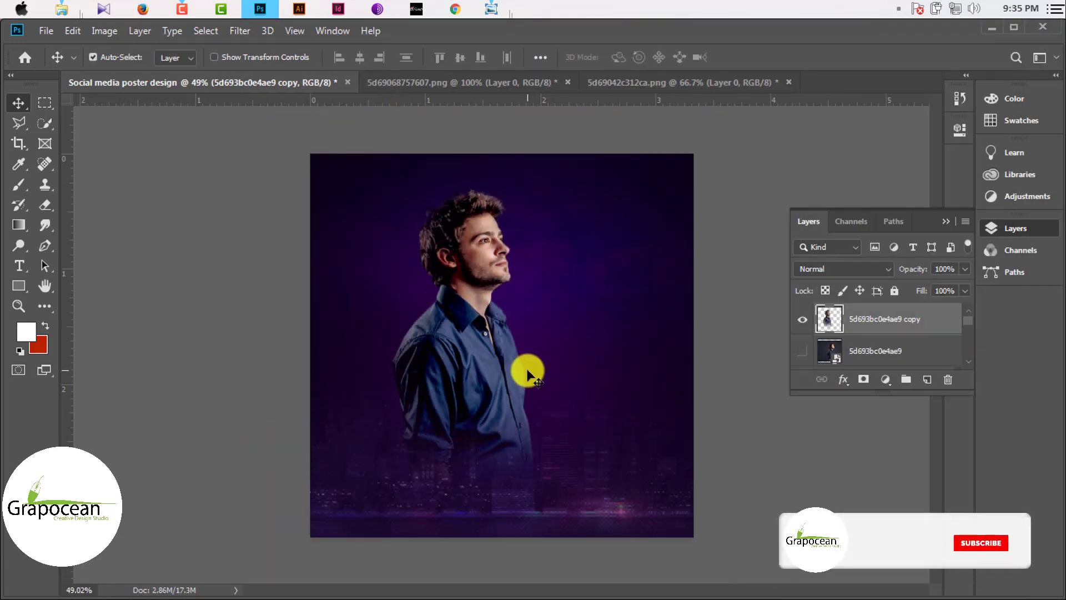
left_click(886, 381)
- In Camera Raw set Shadows -64, Whites +12, Blacks -28, Clarity +61, Dehaze -4, and apply
left_click(888, 382)
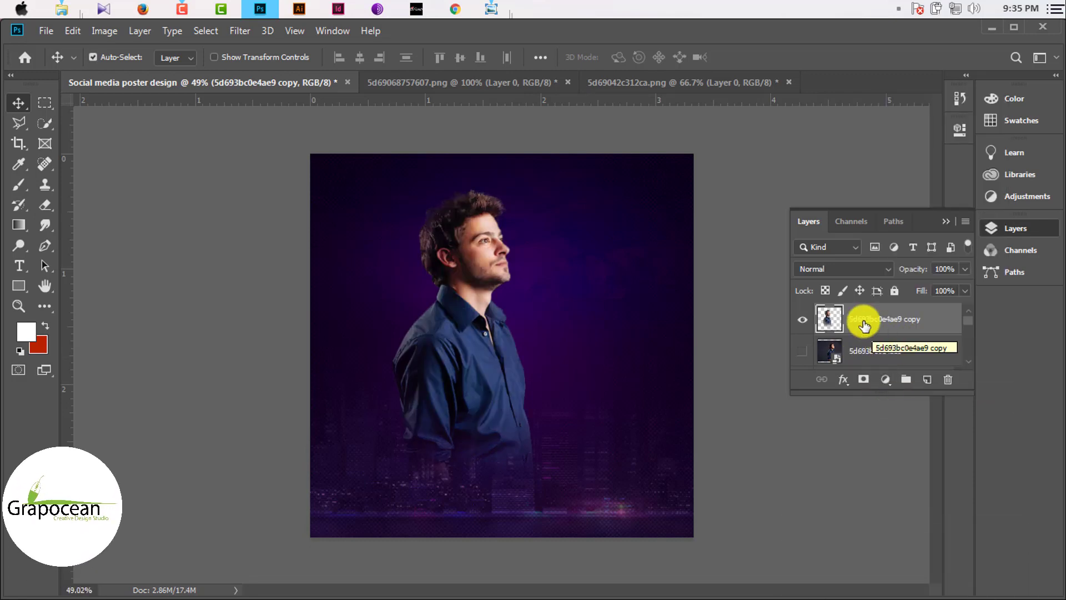
left_click(240, 31)
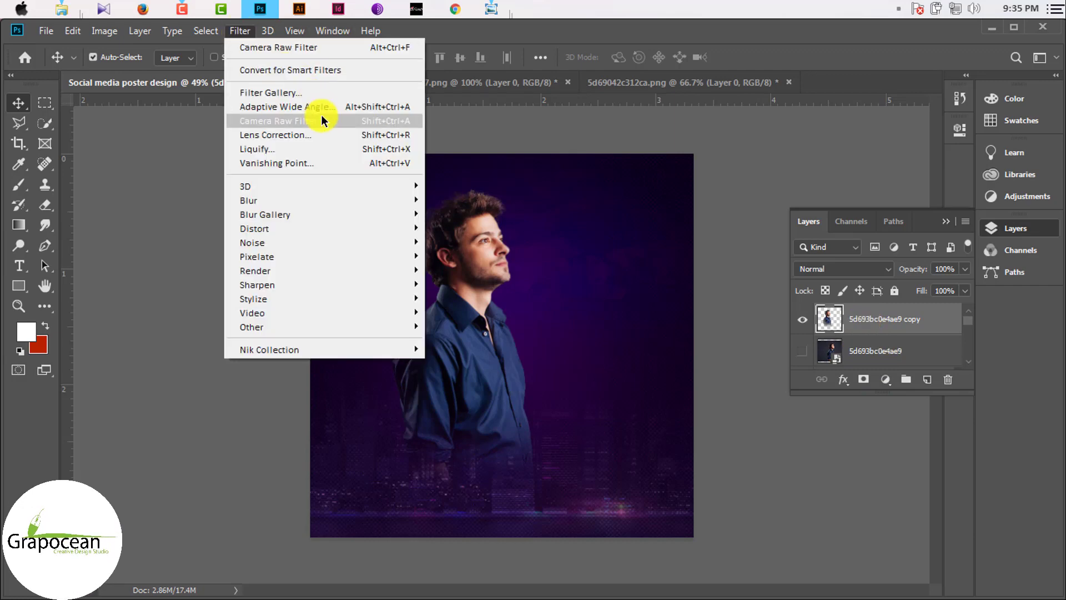
key("Escape")
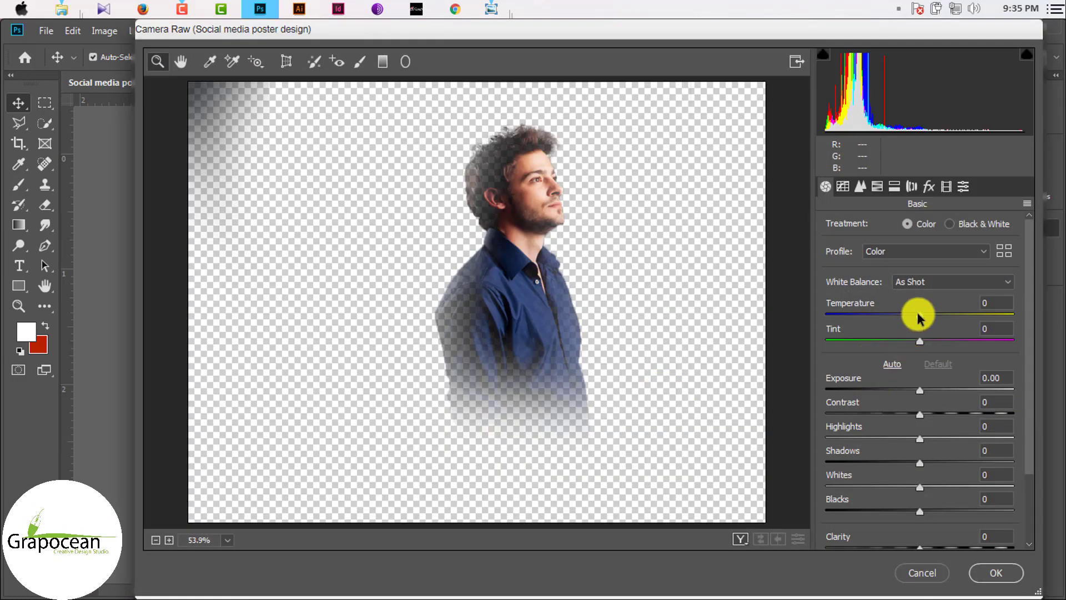
left_click_drag(917, 316, 912, 318)
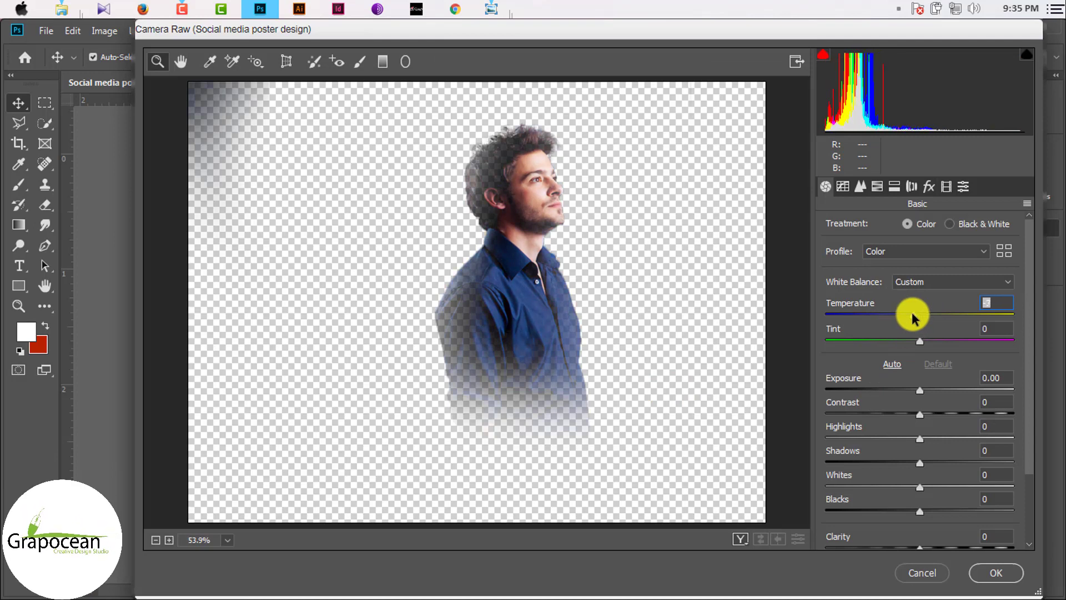
mouse_move(922, 392)
left_mouse_down()
mouse_move(961, 381)
mouse_move(916, 390)
mouse_move(1011, 414)
mouse_move(837, 414)
mouse_move(1040, 435)
mouse_move(946, 435)
left_mouse_up()
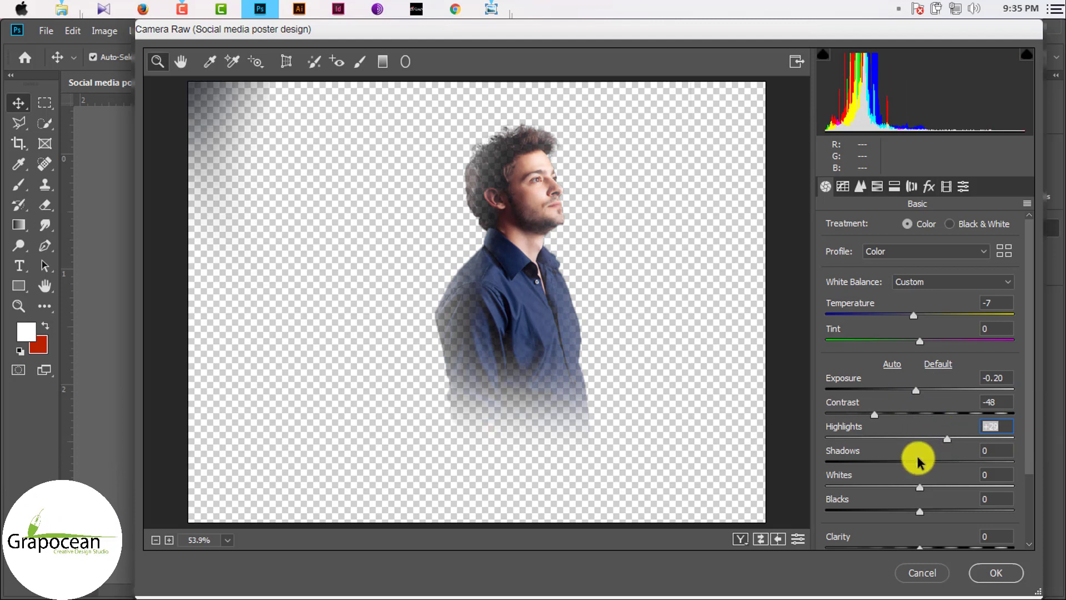
left_click_drag(985, 463, 840, 493)
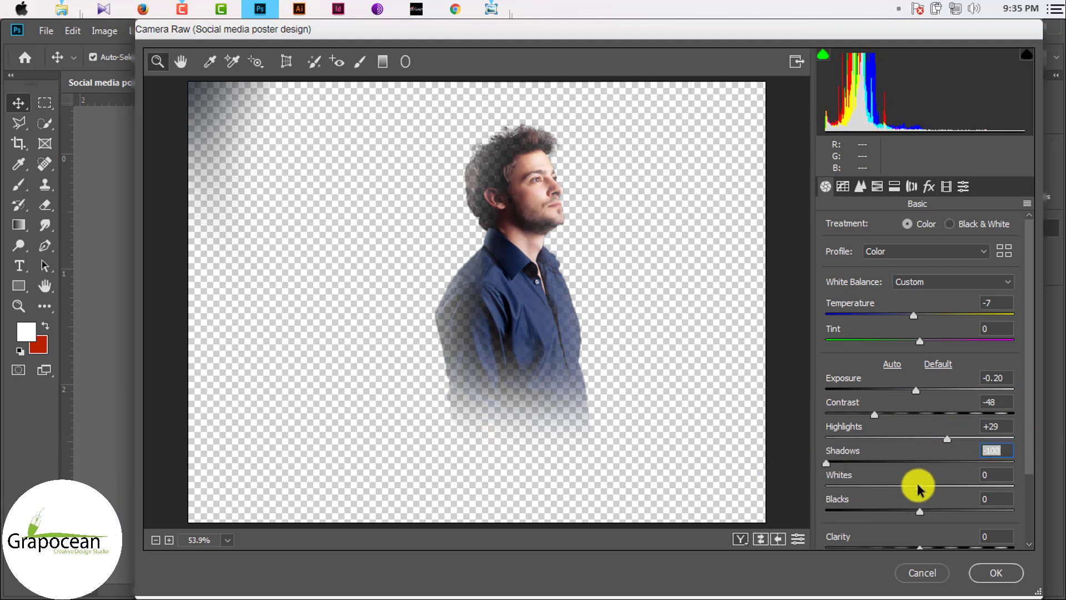
mouse_move(920, 486)
left_mouse_down()
mouse_move(994, 488)
mouse_move(923, 478)
mouse_move(985, 509)
mouse_move(894, 509)
mouse_move(997, 509)
mouse_move(885, 535)
mouse_move(916, 535)
mouse_move(973, 507)
mouse_move(925, 504)
left_mouse_up()
scroll(923, 532, "down", 2)
scroll(963, 502, "down", 2)
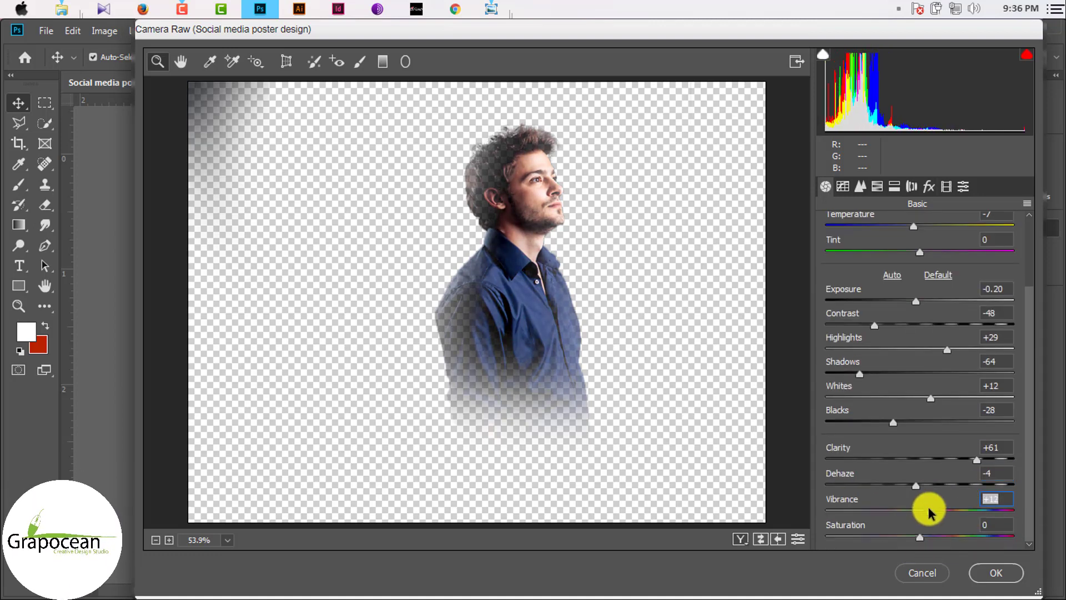
left_click(995, 572)
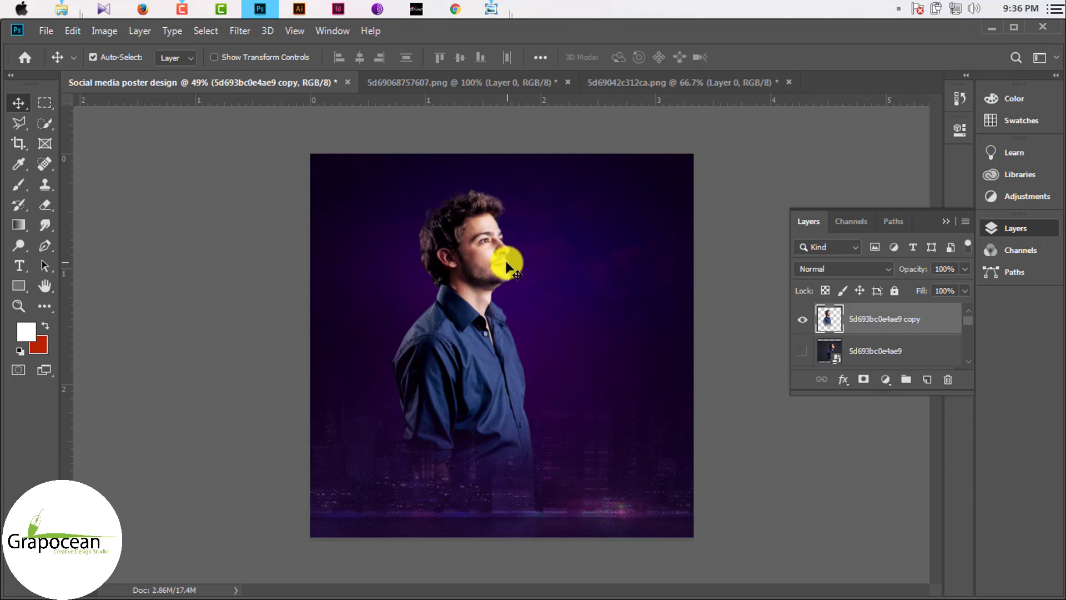
scroll(506, 257, "up", 5)
- Place the white brush-stroke texture as an embedded image scaled to fill the canvas
scroll(507, 257, "down", 5)
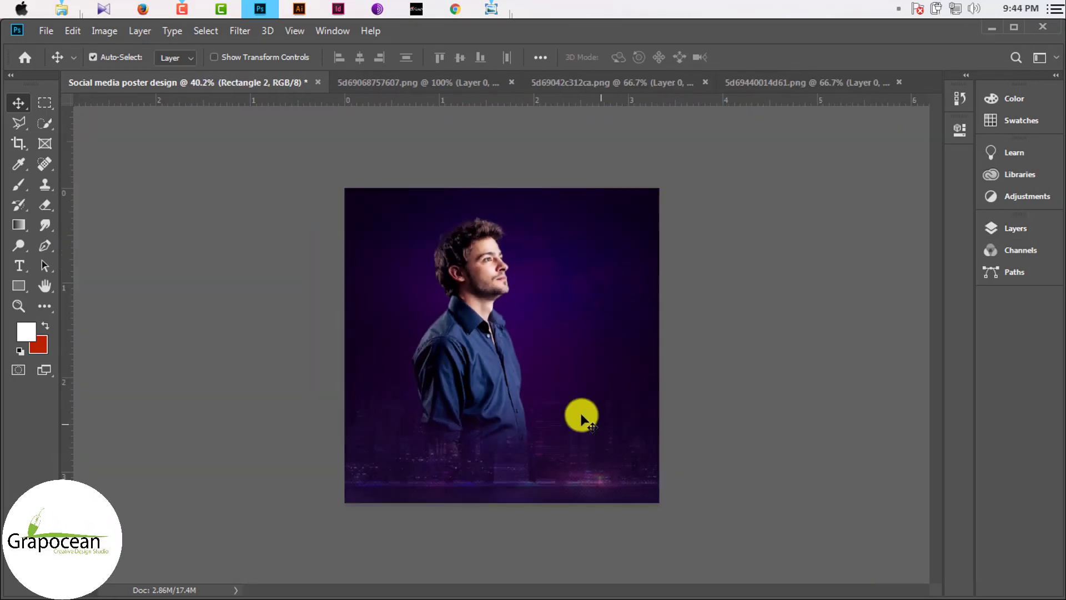
left_click(48, 31)
left_click(119, 300)
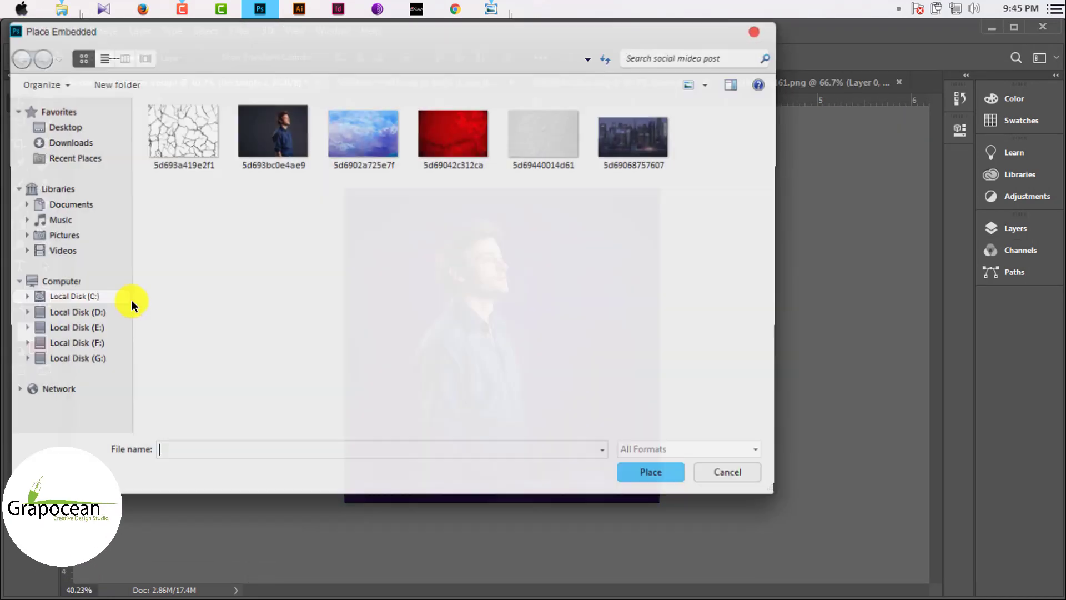
left_click(555, 132)
left_click(650, 473)
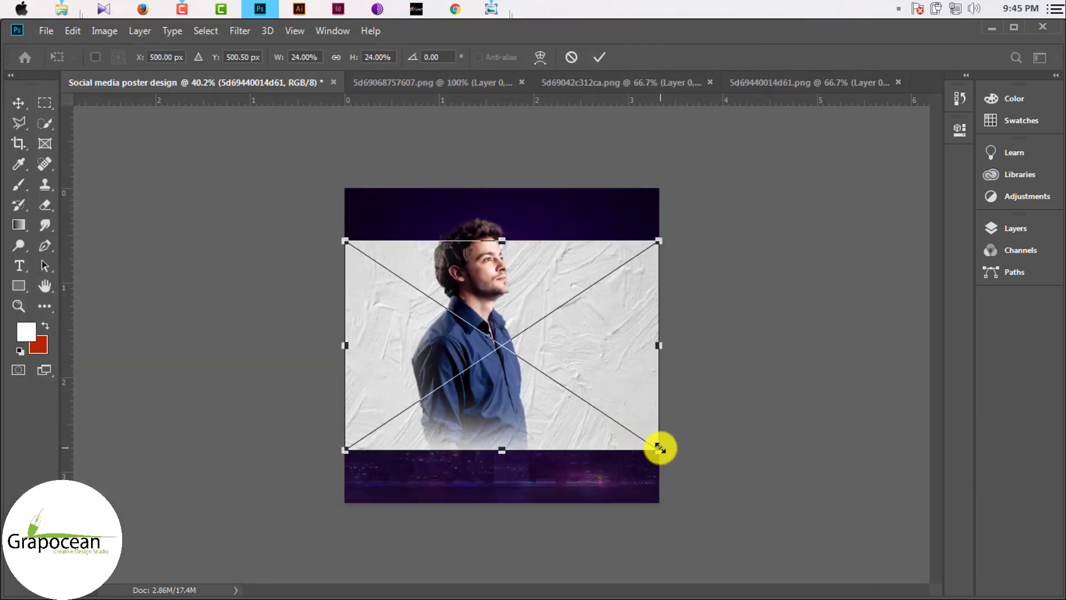
left_click_drag(658, 449, 745, 507)
left_click(603, 60)
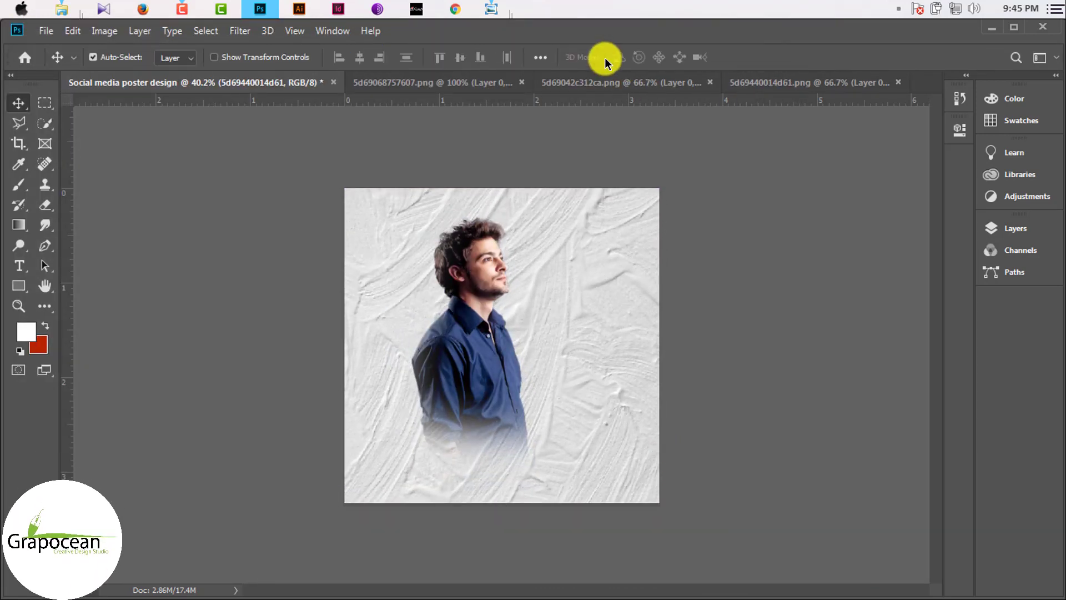
- Preview blend modes for the texture layer in the Layers panel
left_click(1016, 229)
scroll(866, 349, "up", 2)
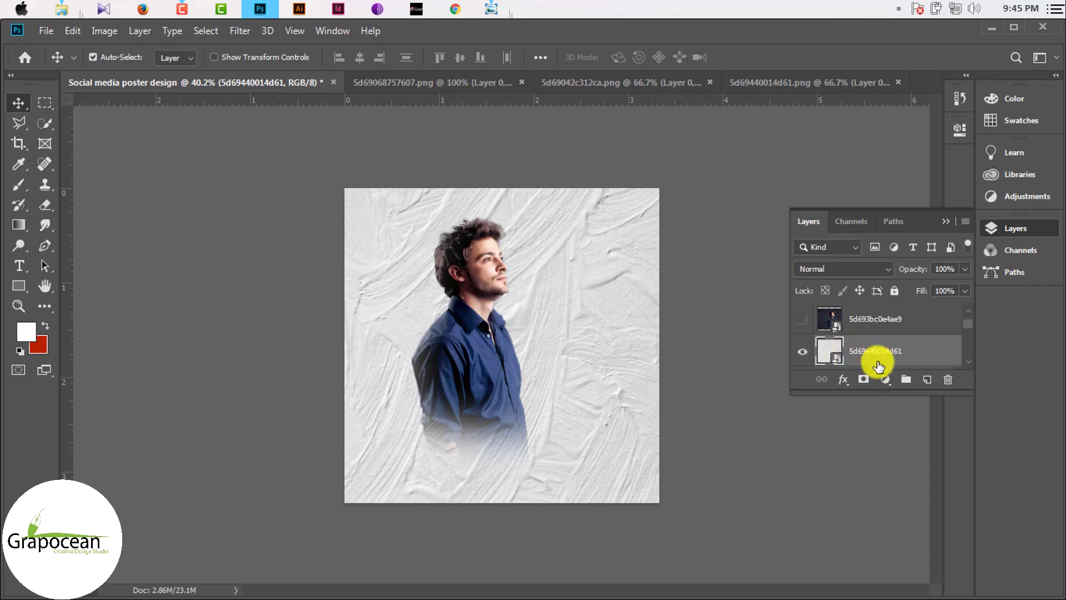
left_click(874, 266)
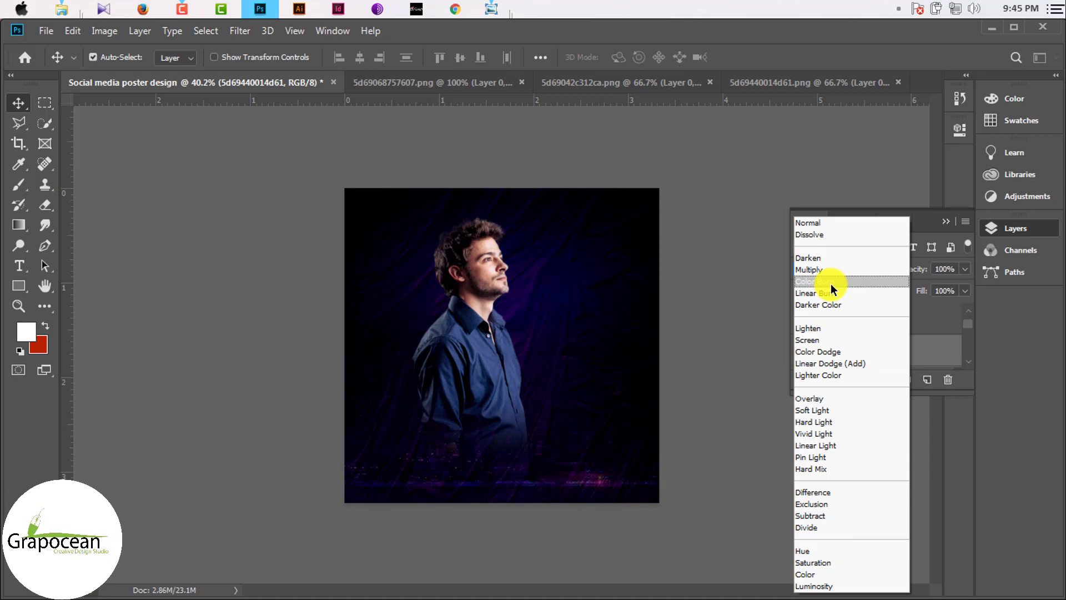
- Set the texture to Color Burn and fade it toward the bottom with a gradient mask
left_click(832, 283)
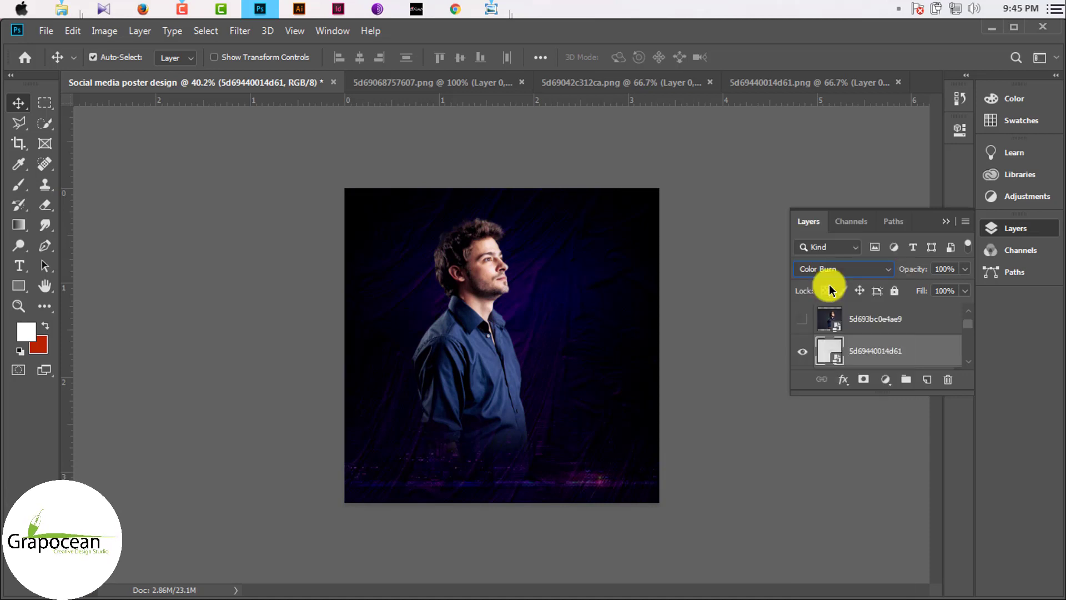
left_click(863, 379)
left_click(28, 230)
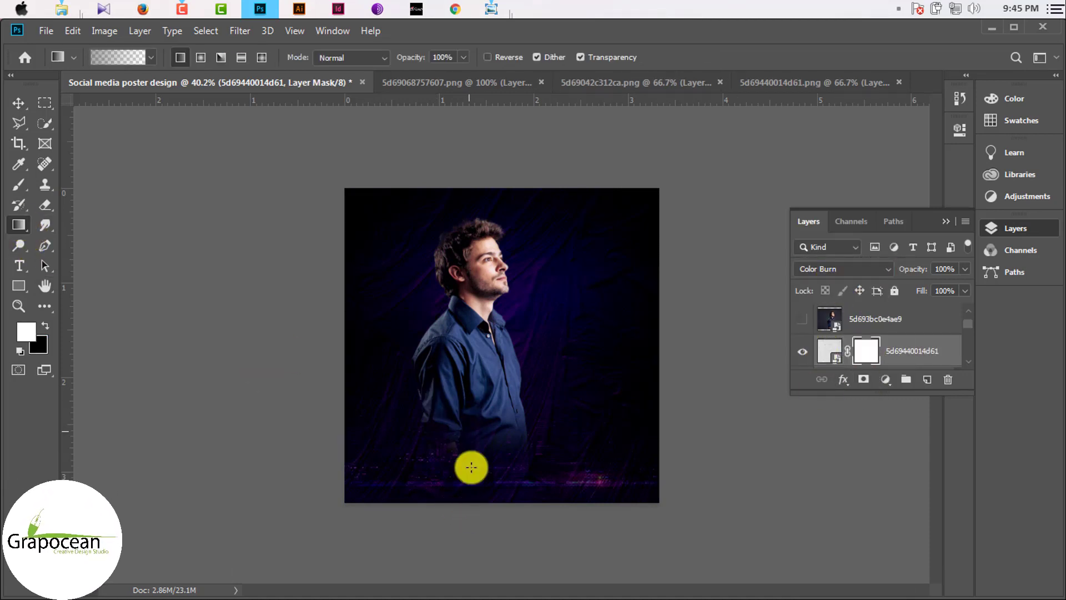
left_click_drag(476, 524, 476, 326)
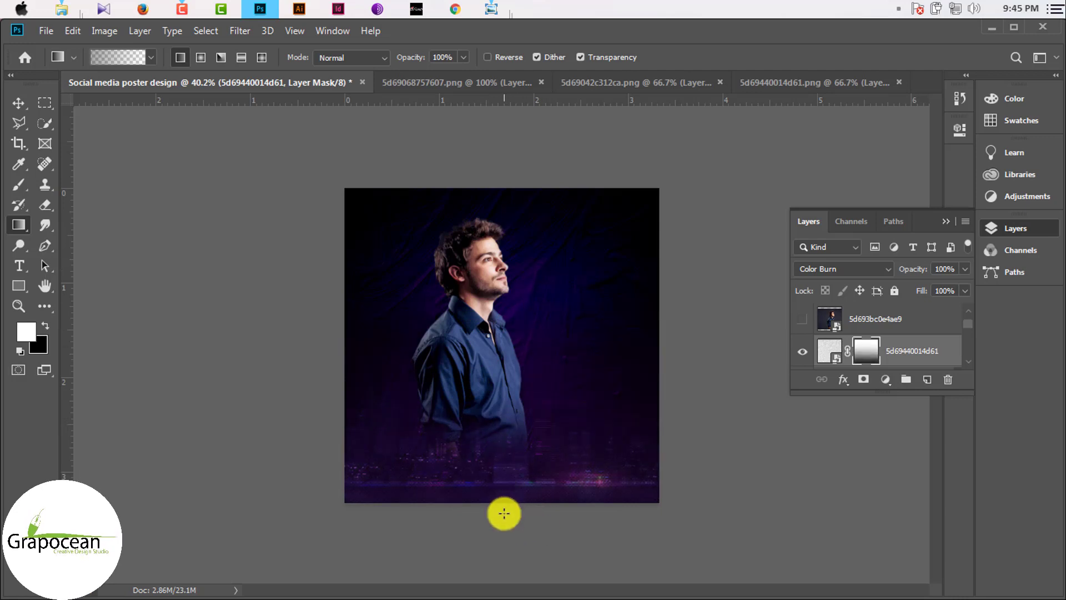
scroll(858, 350, "down", 1)
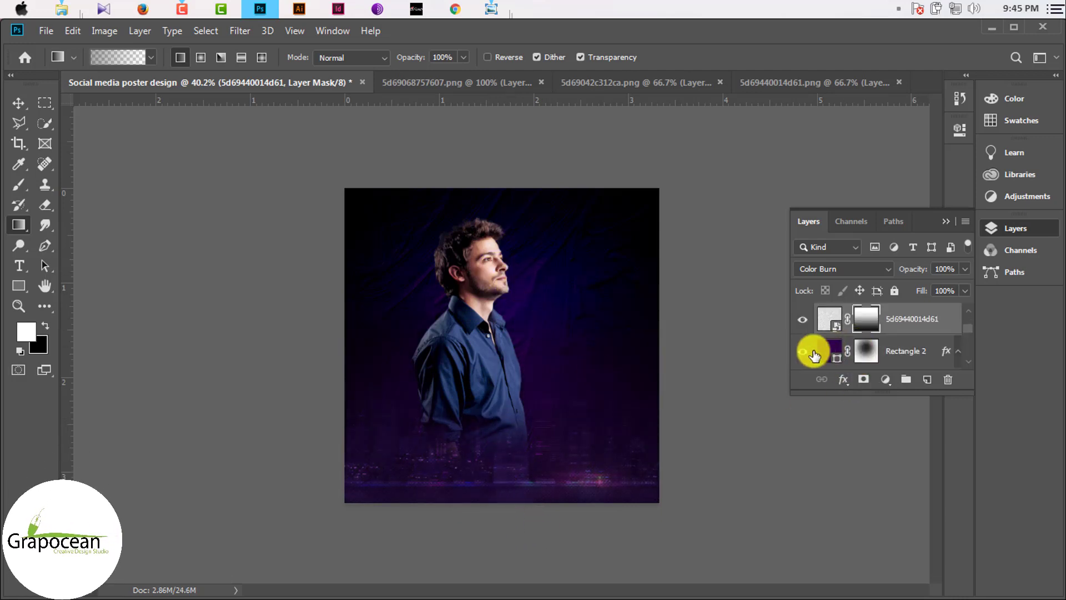
- Change Rectangle 2's fill colour to dark purple #1b003e
left_click(832, 352)
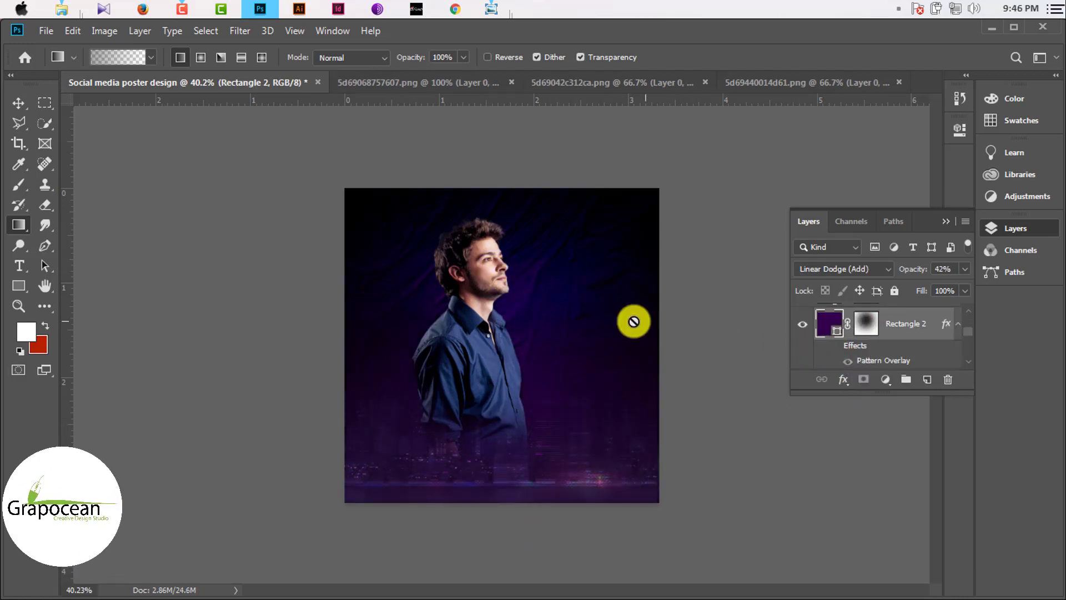
double_click(818, 319)
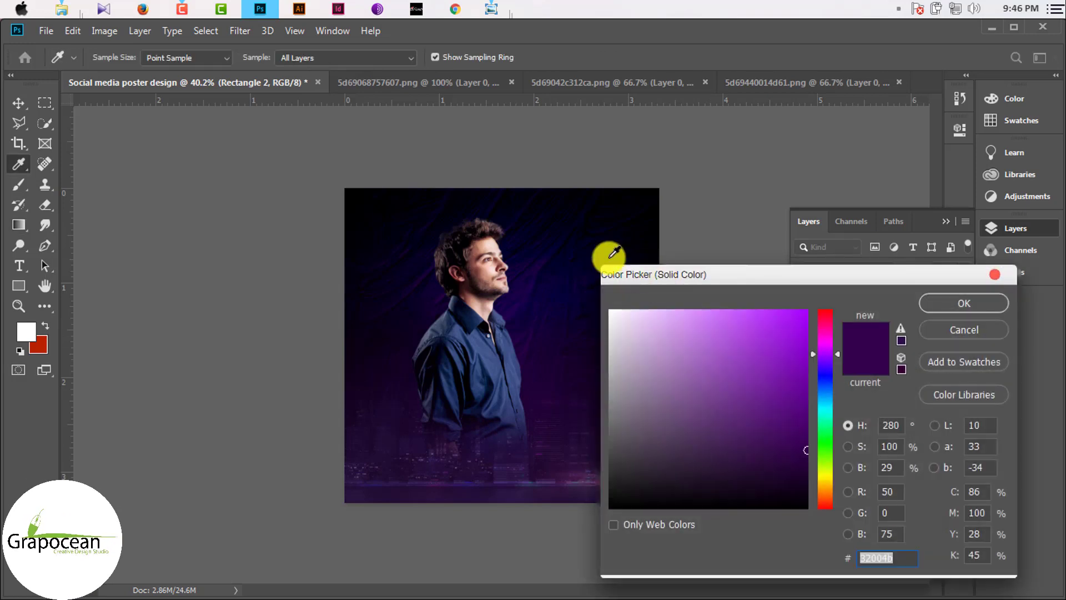
left_click(552, 283)
left_click(538, 262)
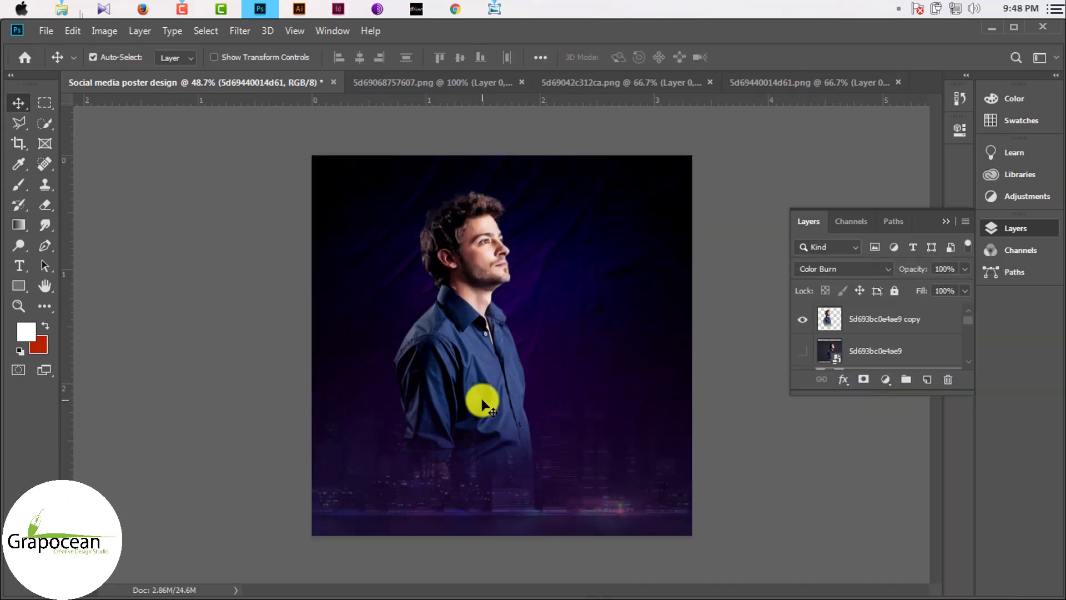
- Nudge the man left and down, and load a diagonal Pen path across his body as a selection
left_click_drag(494, 333, 439, 332)
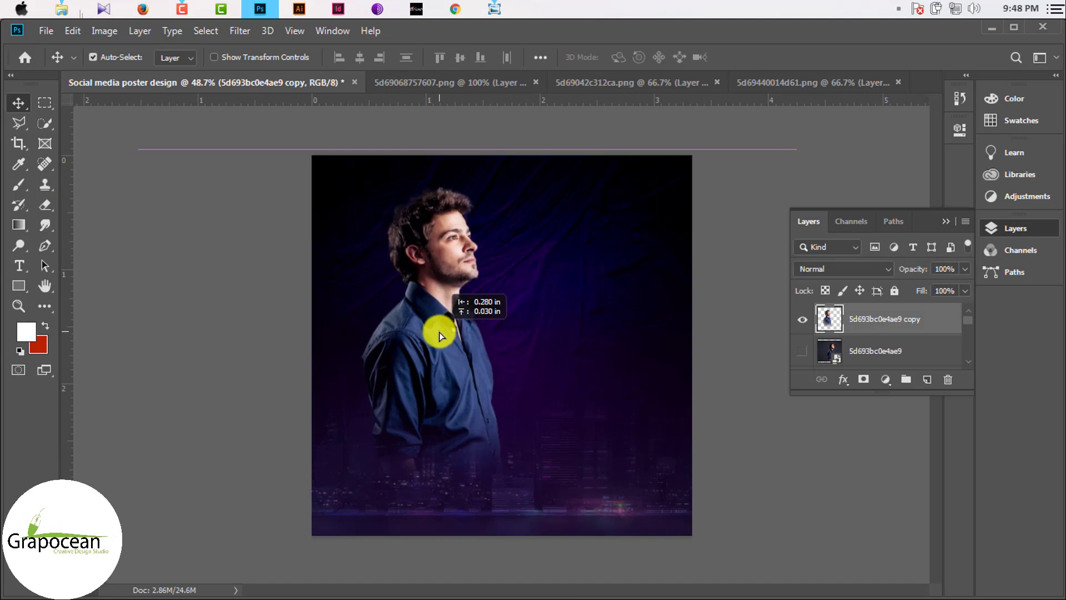
left_click_drag(453, 395, 435, 417)
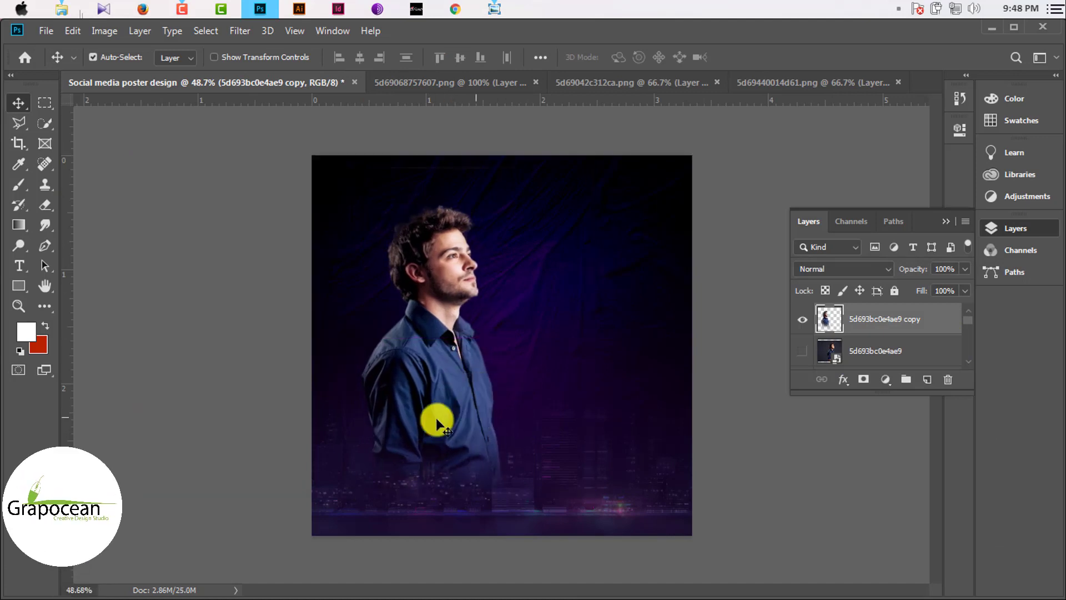
left_click(45, 246)
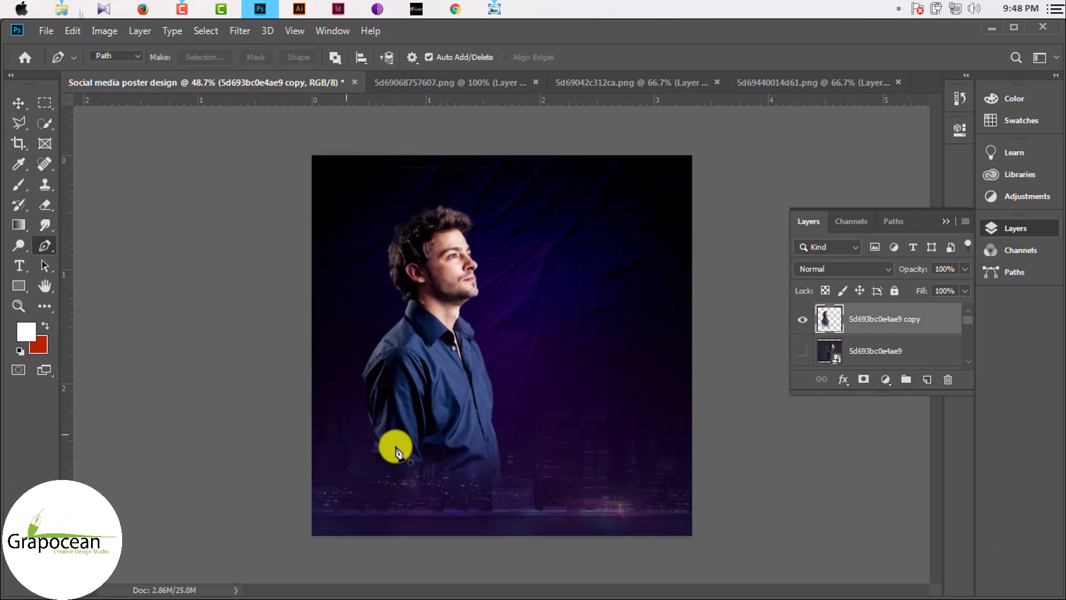
left_click(126, 57)
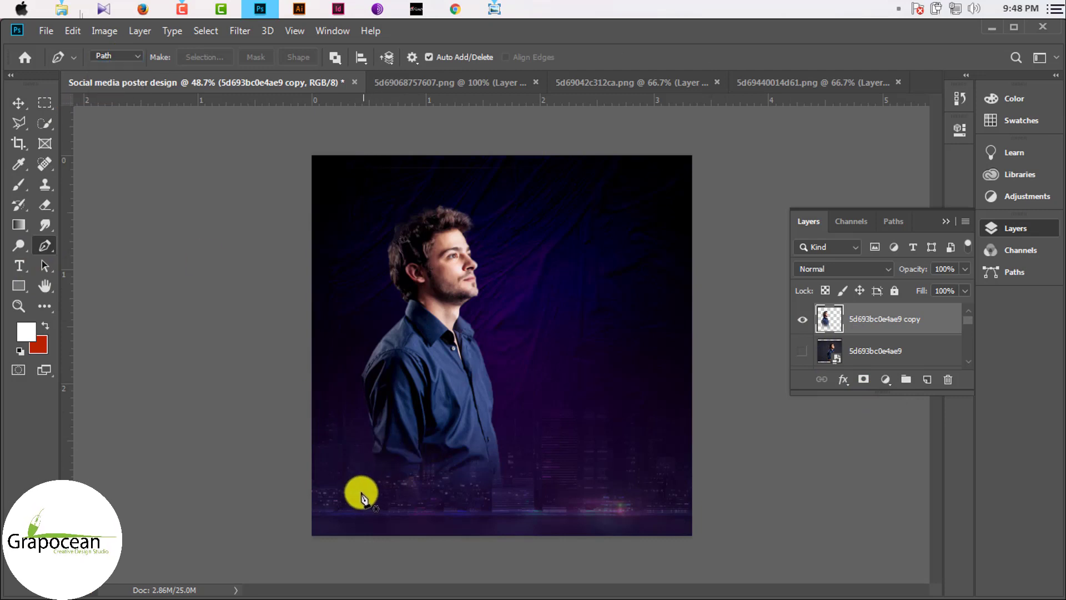
left_click(625, 574)
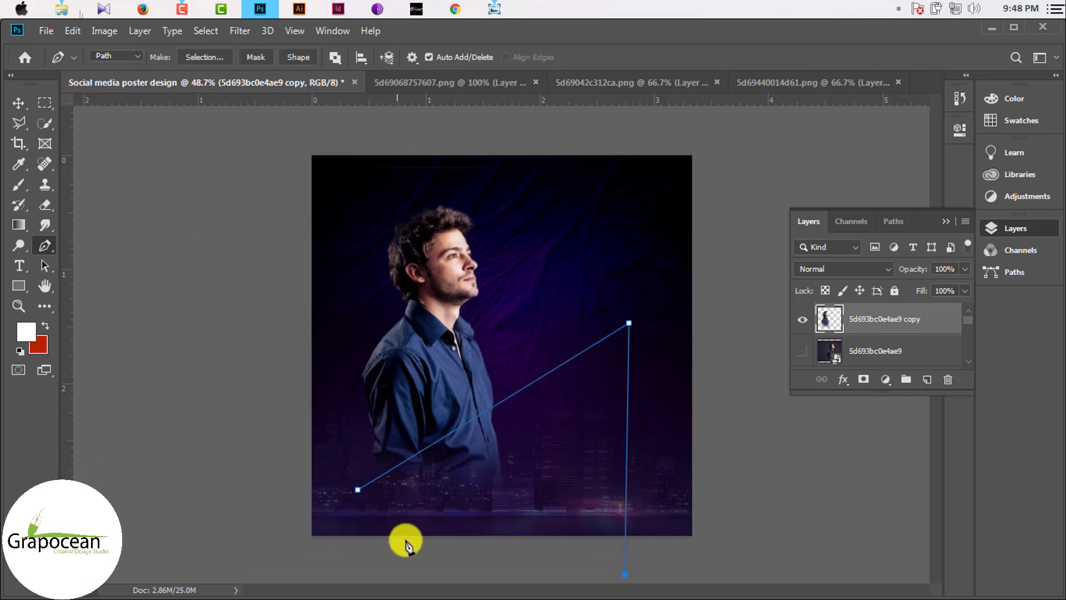
key("ctrl+Return")
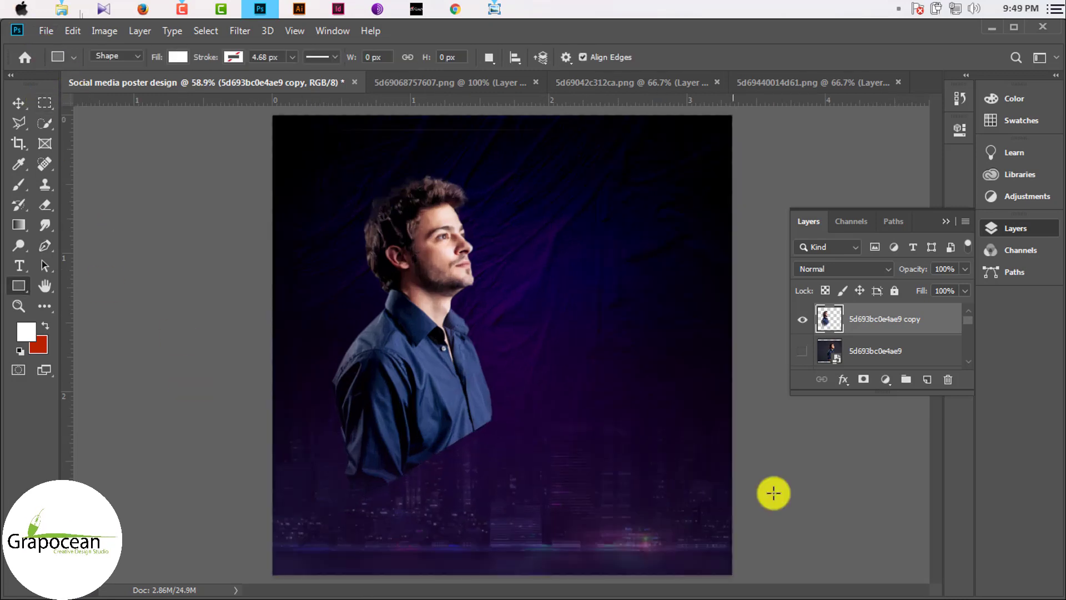
- Draw a thin horizontal bar across the lower poster, filled yellow
left_click_drag(439, 463, 656, 496)
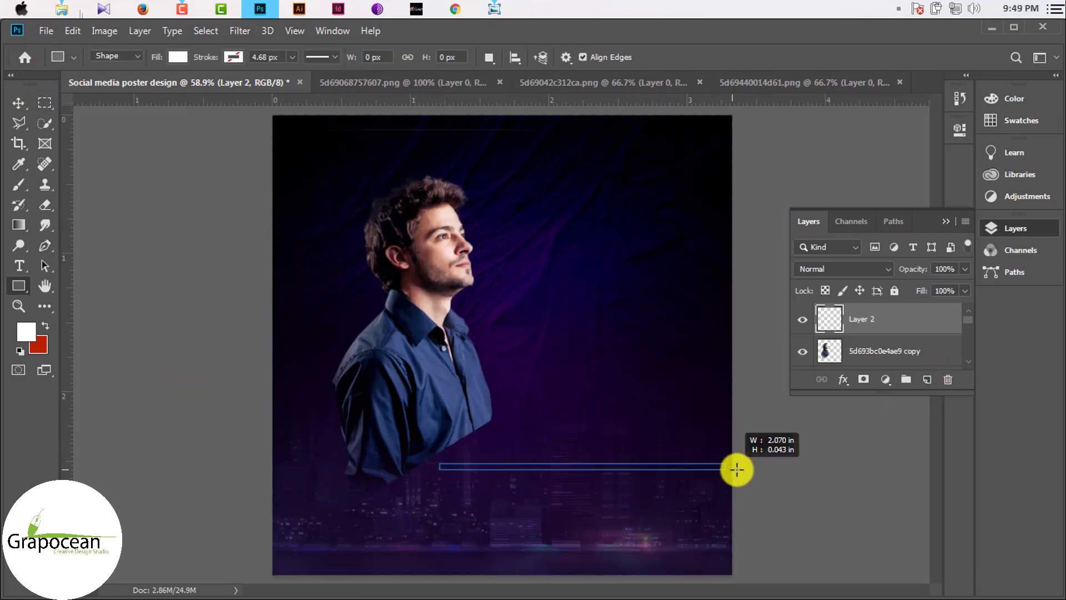
left_click_drag(725, 471, 725, 470)
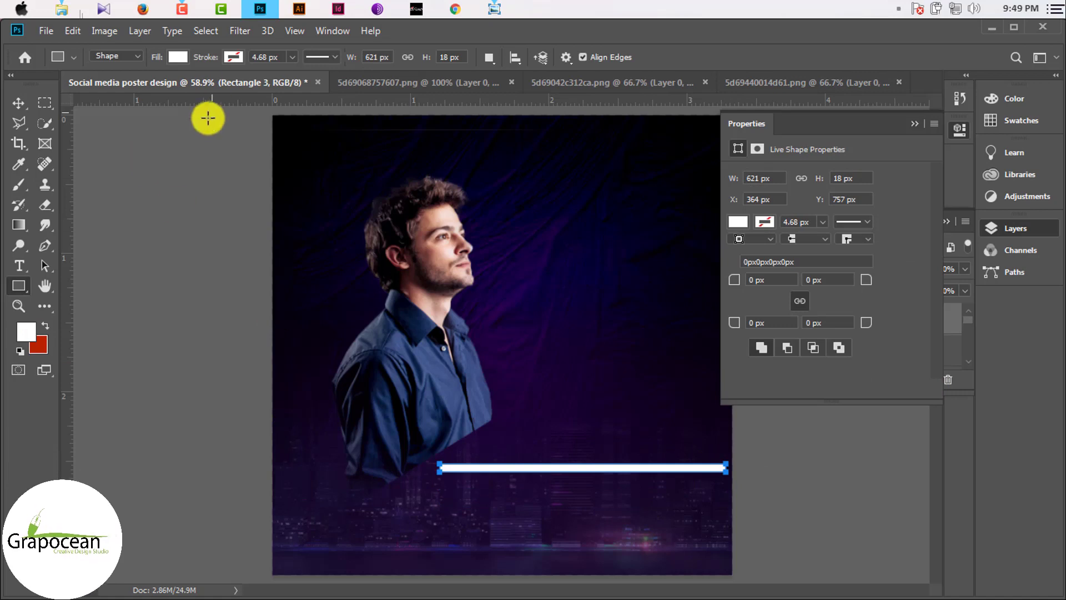
left_click(178, 58)
left_click(239, 133)
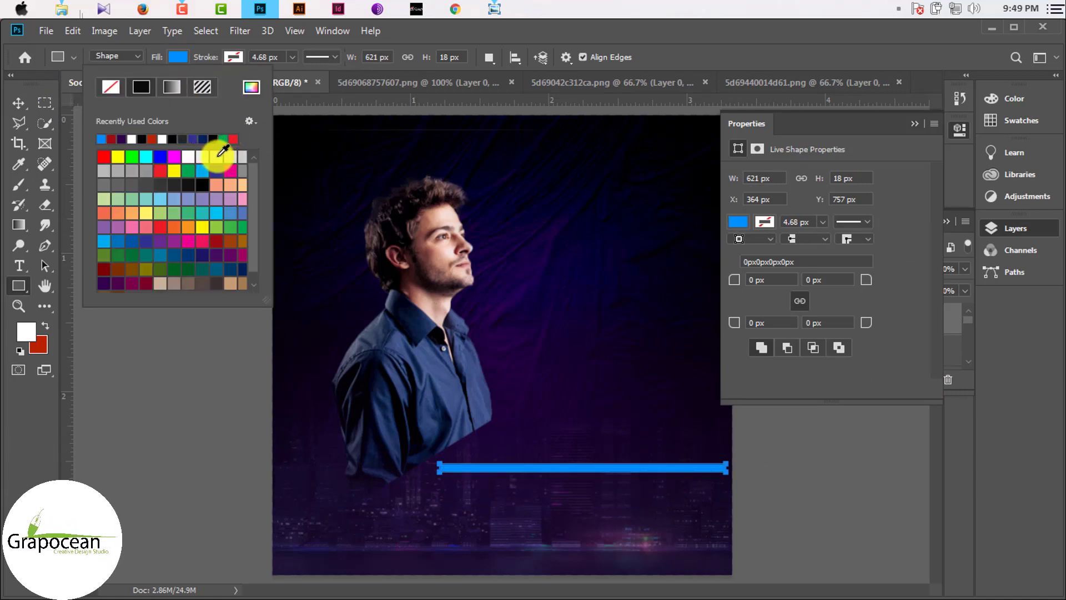
left_click(217, 156)
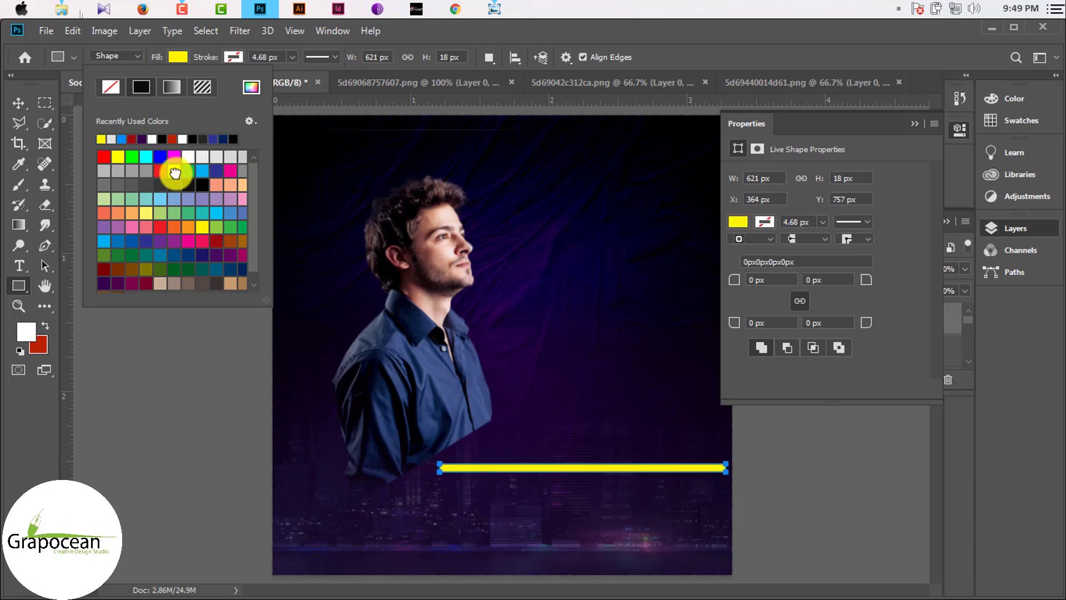
left_click(28, 111)
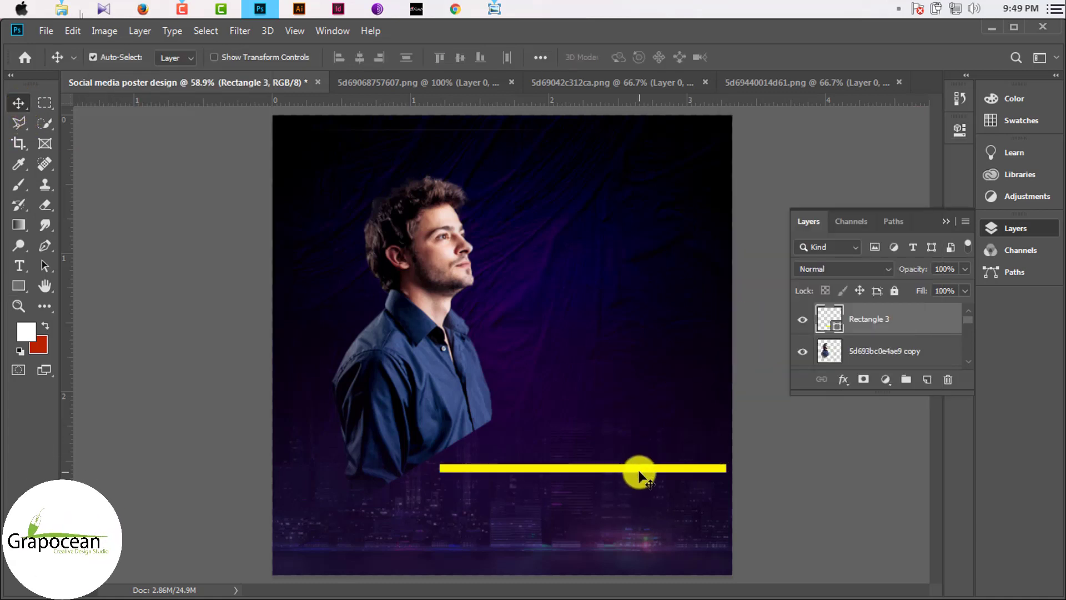
- Move the yellow bar up-left and rotate it into a diagonal
left_click_drag(640, 476, 550, 417)
key("ctrl+t")
mouse_move(667, 444)
left_mouse_down()
mouse_move(673, 321)
mouse_move(614, 357)
left_mouse_up()
- Commit the bar's rotation as a regular path and reposition the diagonal yellow bar
left_click(655, 56)
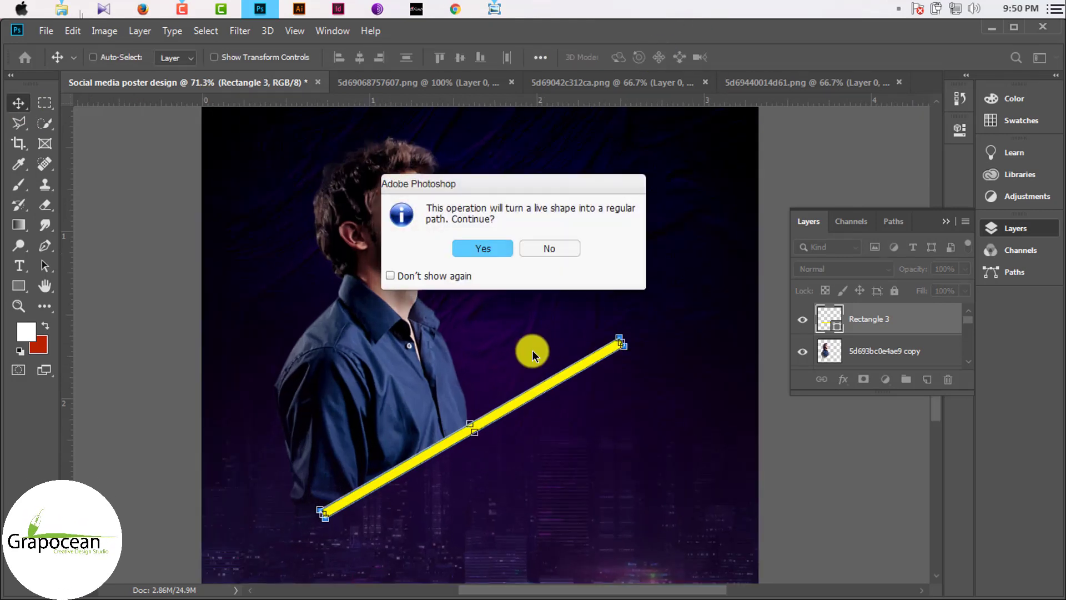
left_click(490, 249)
left_click_drag(519, 396, 520, 401)
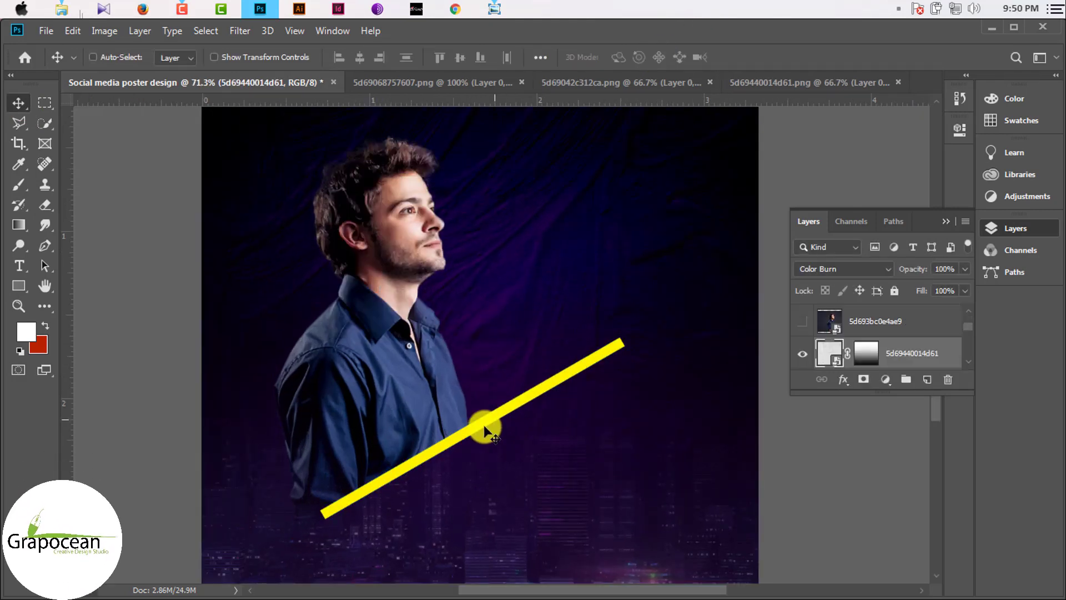
left_click_drag(449, 451, 433, 477)
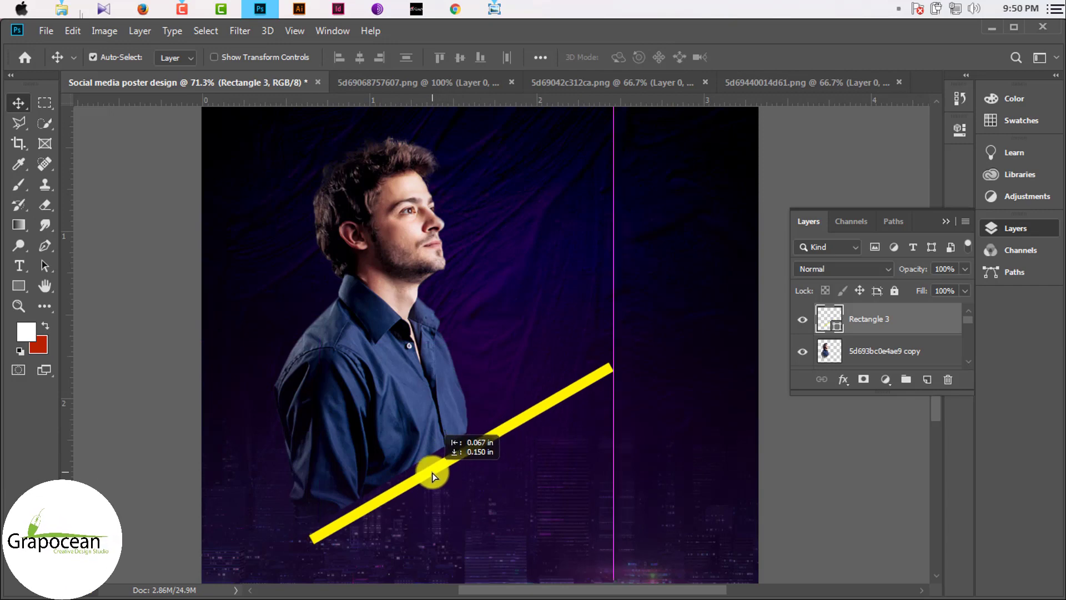
scroll(412, 475, "down", 1)
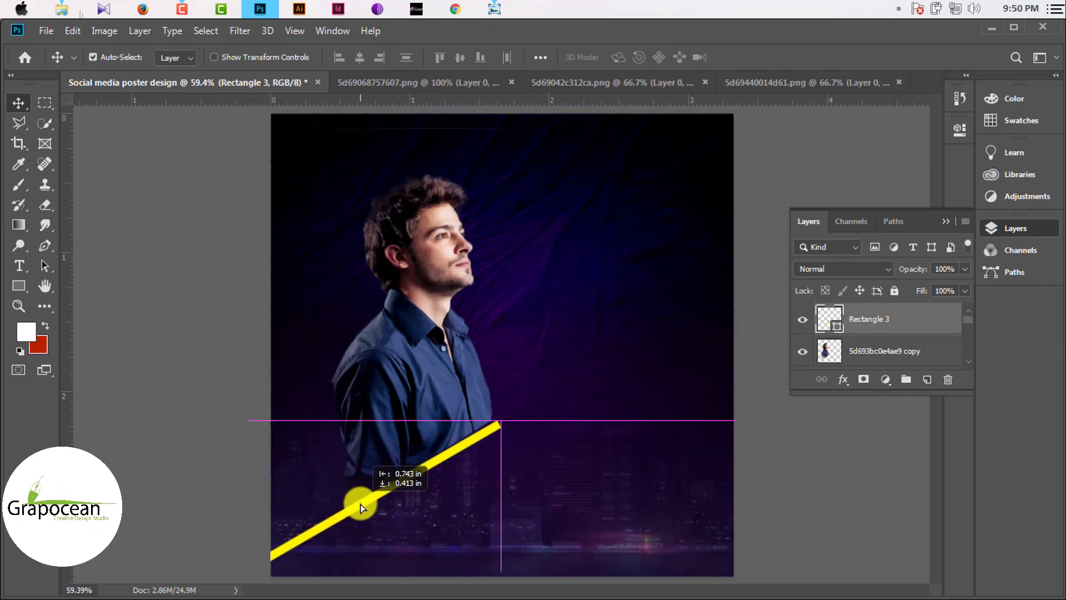
mouse_move(412, 474)
left_mouse_down()
mouse_move(362, 504)
mouse_move(468, 474)
left_mouse_up()
scroll(468, 474, "up", 2)
mouse_move(488, 381)
left_mouse_down()
mouse_move(486, 286)
mouse_move(499, 274)
left_mouse_up()
left_click(495, 8)
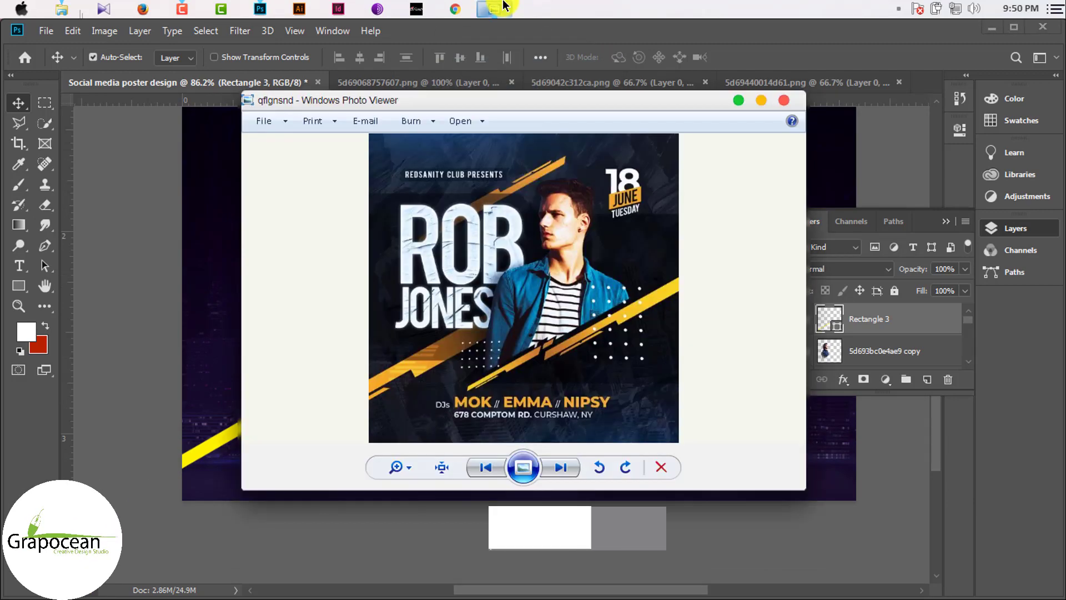
left_click(504, 6)
left_click_drag(442, 309, 471, 290)
- Enlarge the yellow bar from its corner so it runs past the poster's left edge
key("ctrl+t")
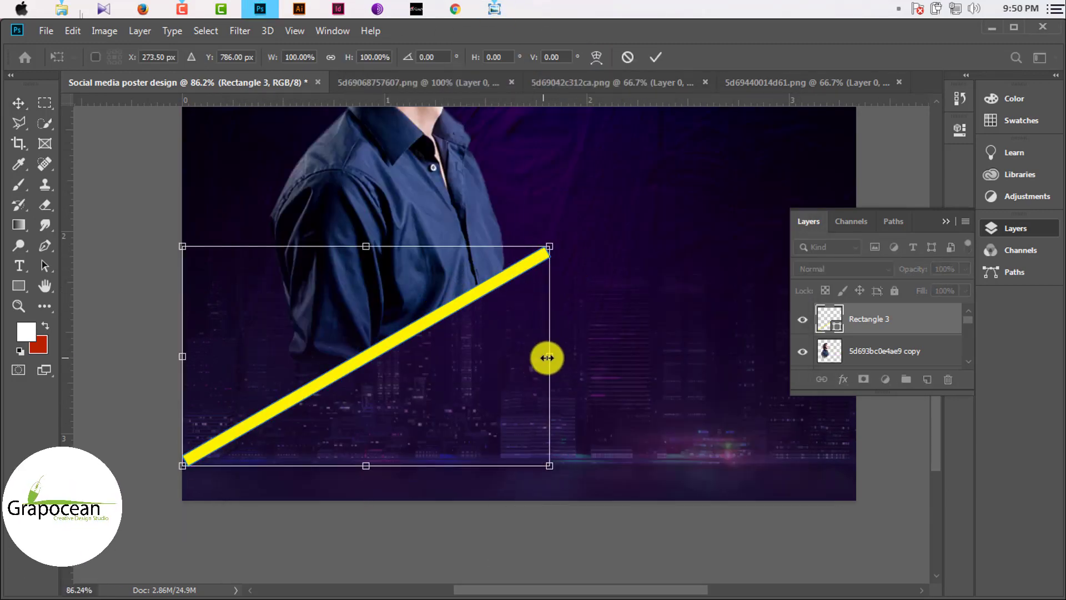
left_click_drag(571, 348, 555, 380)
left_click_drag(551, 465, 576, 483)
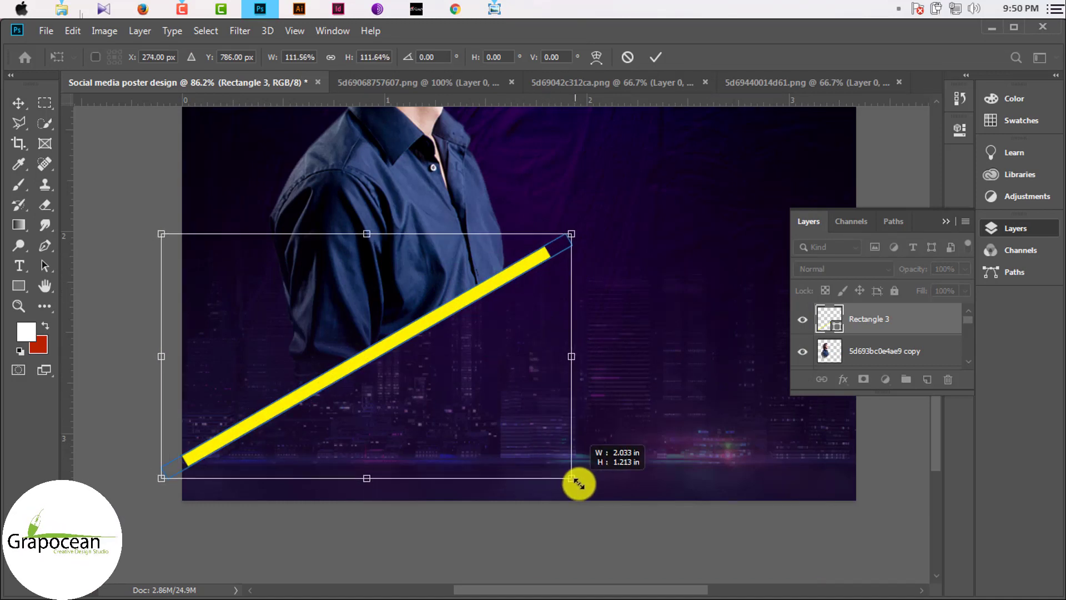
mouse_move(452, 384)
left_mouse_down()
mouse_move(448, 400)
mouse_move(453, 390)
left_mouse_up()
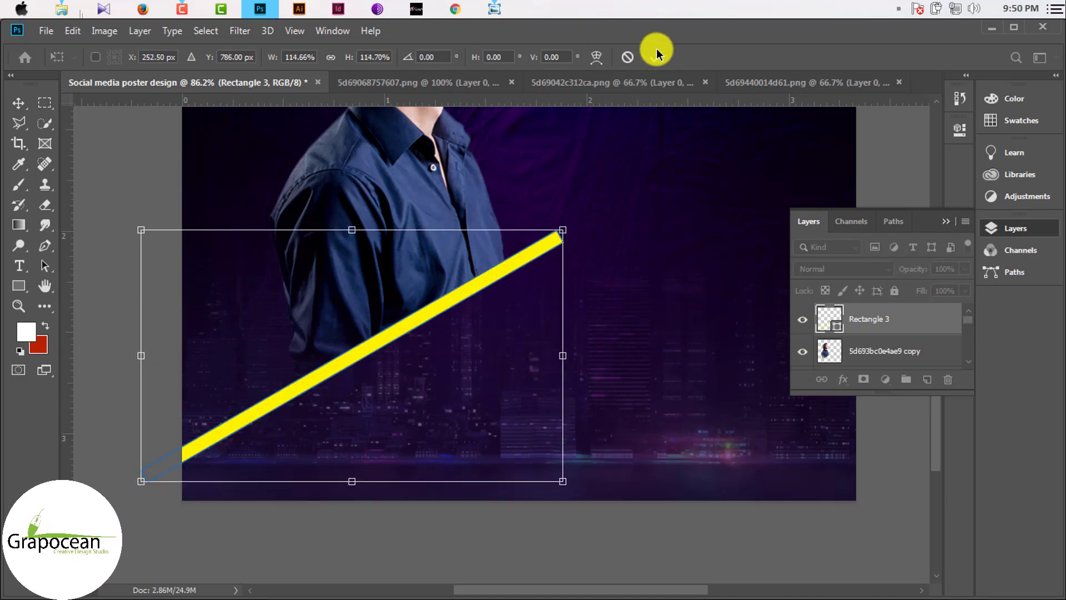
left_click(657, 58)
- Trim the yellow bar's upper end diagonally with a Pen path
left_click(45, 246)
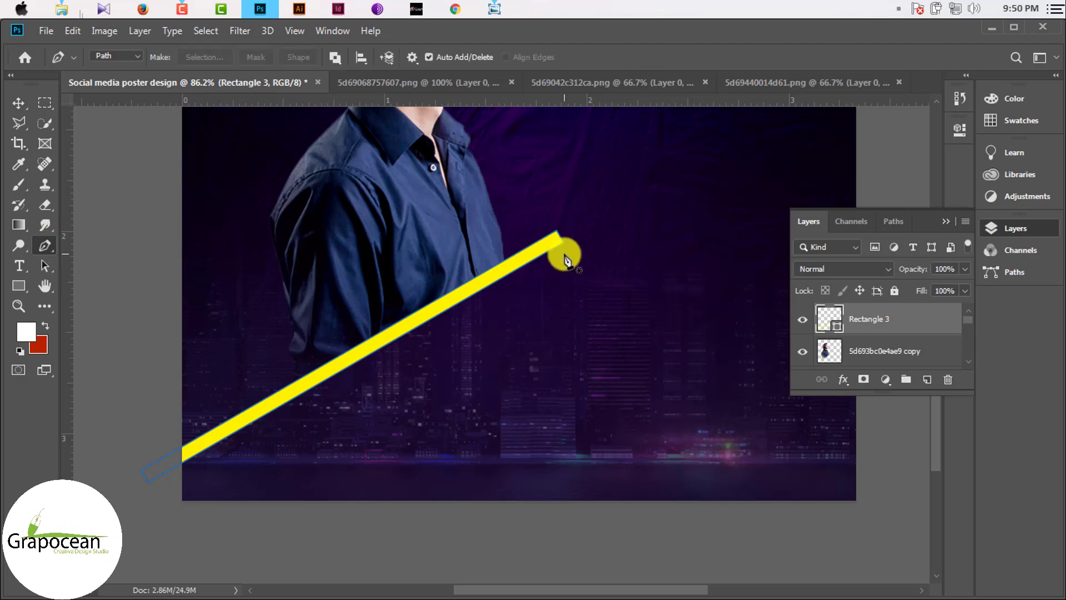
left_click(564, 242)
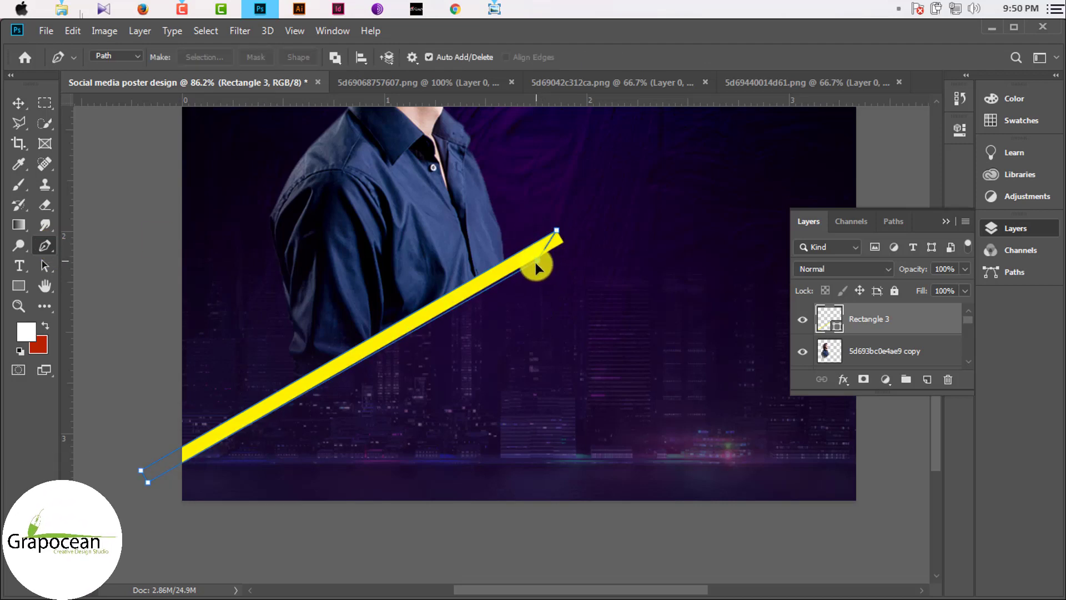
left_click(547, 254)
left_click(18, 103)
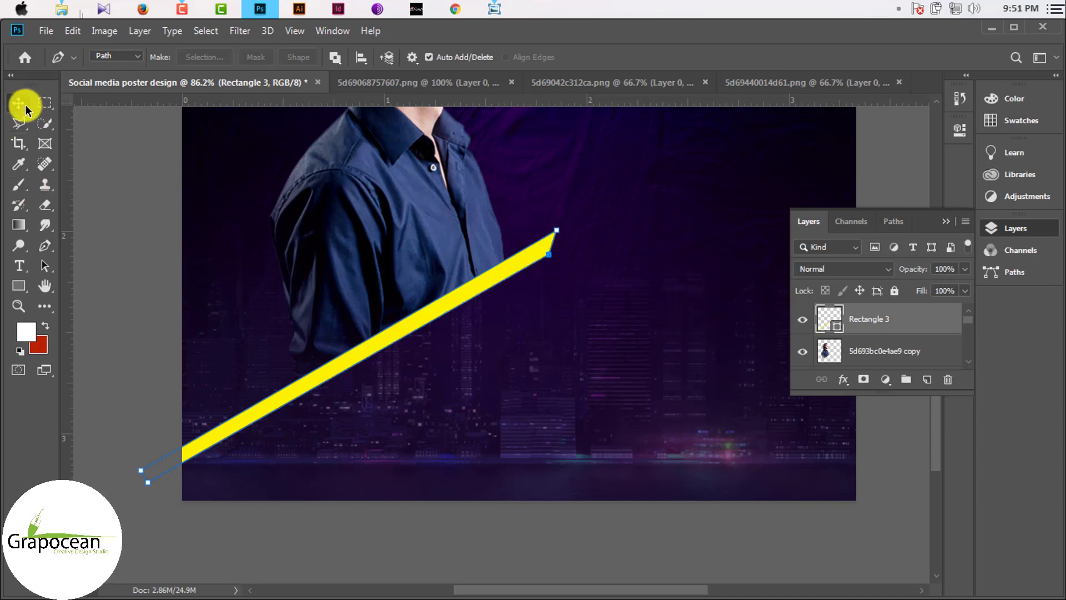
- Duplicate the yellow bar, notch the copy's top edge, and move it down-left beside the original
scroll(434, 315, "down", 2)
left_click_drag(399, 350, 371, 359)
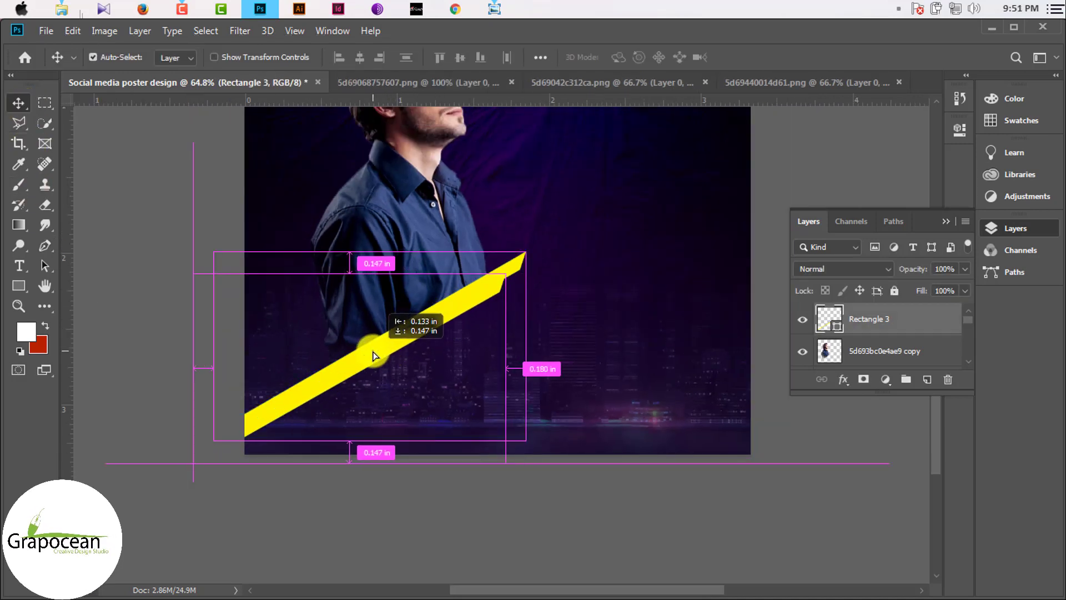
scroll(537, 374, "up", 2)
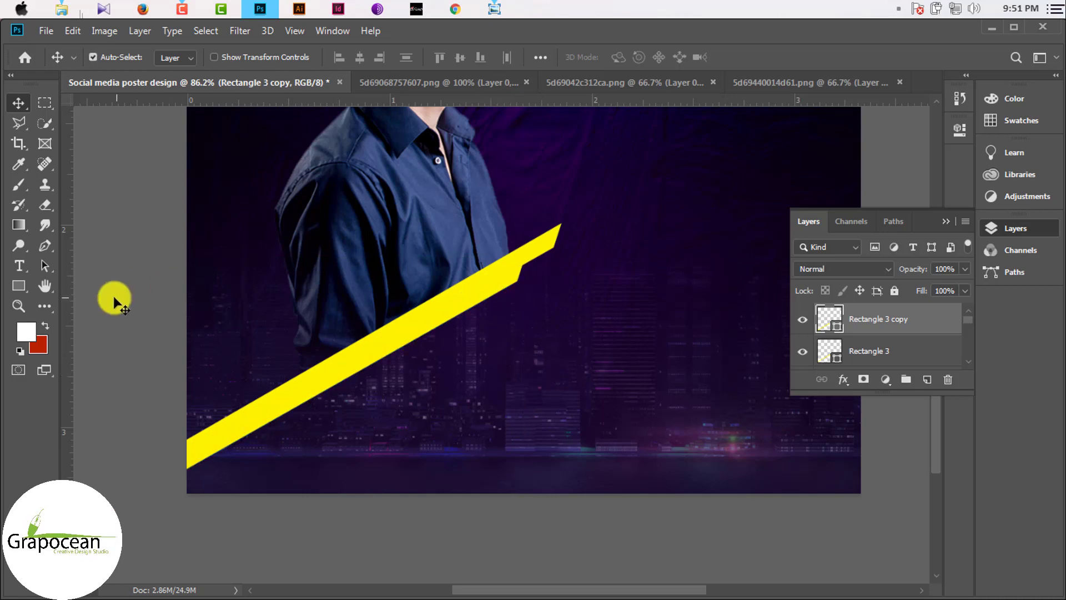
key("p")
left_click_drag(524, 261, 499, 273)
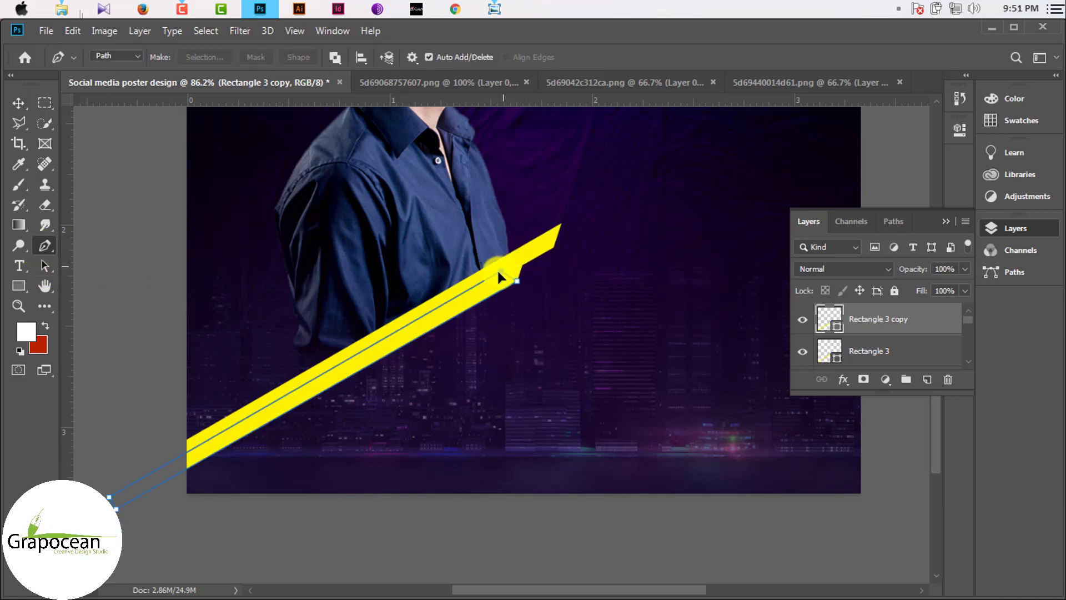
left_click(18, 103)
key("ctrl+0")
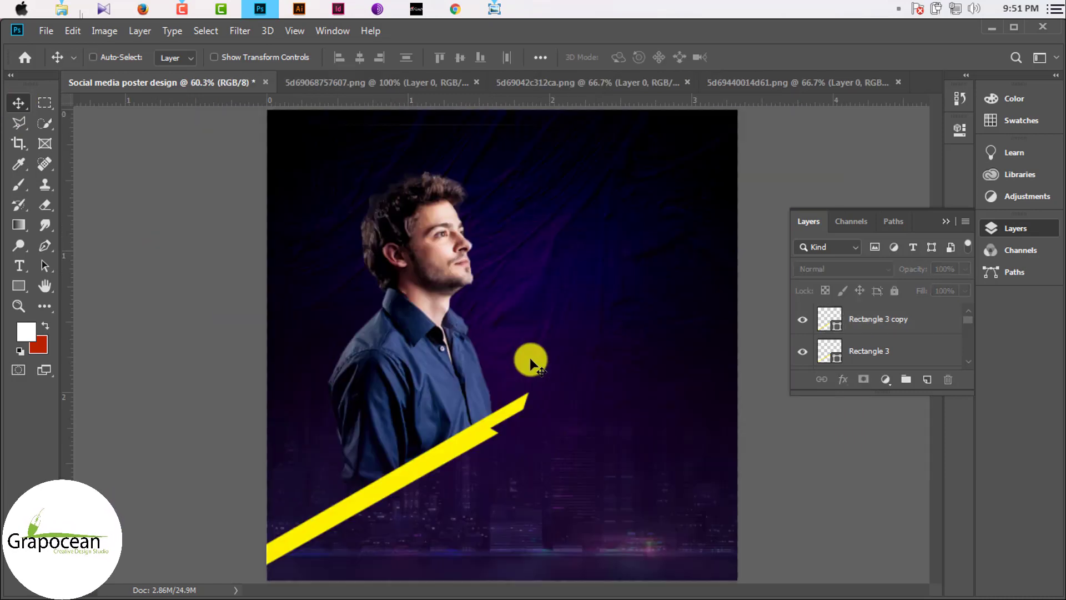
mouse_move(400, 450)
left_mouse_down()
mouse_move(367, 501)
mouse_move(414, 507)
mouse_move(352, 513)
left_mouse_up()
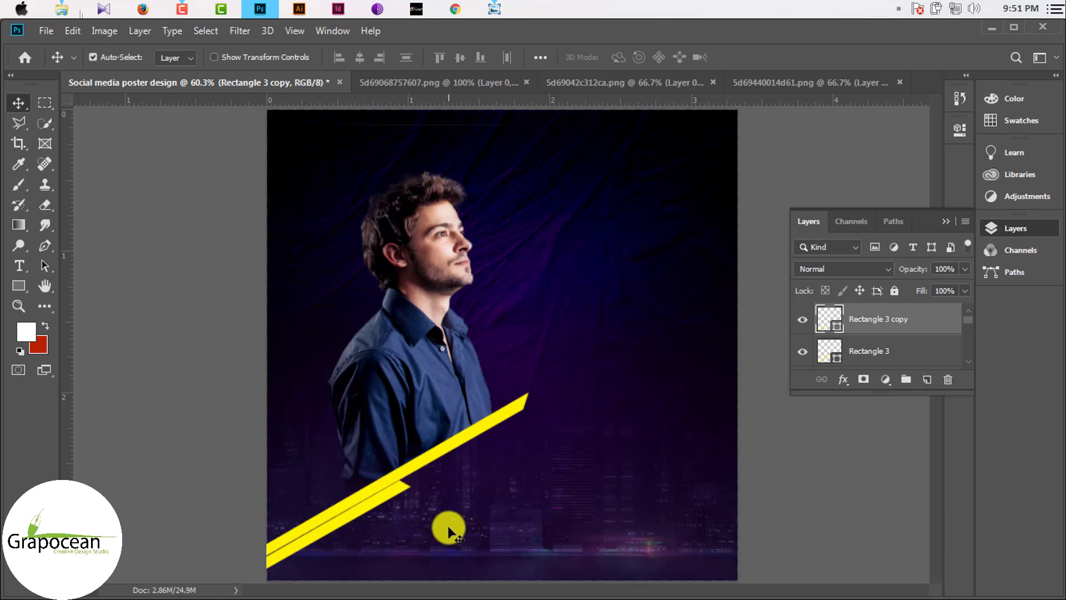
- Draw a thin horizontal rectangle on a new layer and fill it yellow
right_click(19, 283)
left_click(84, 303)
key("ctrl+shift+alt+n")
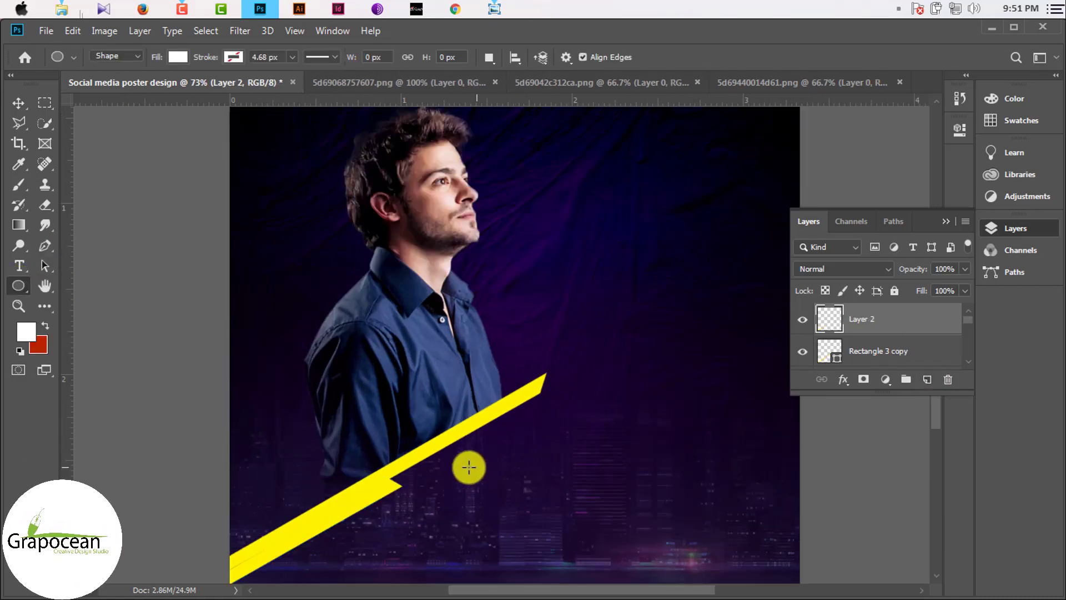
right_click(19, 285)
left_click(83, 283)
left_click_drag(473, 476, 658, 477)
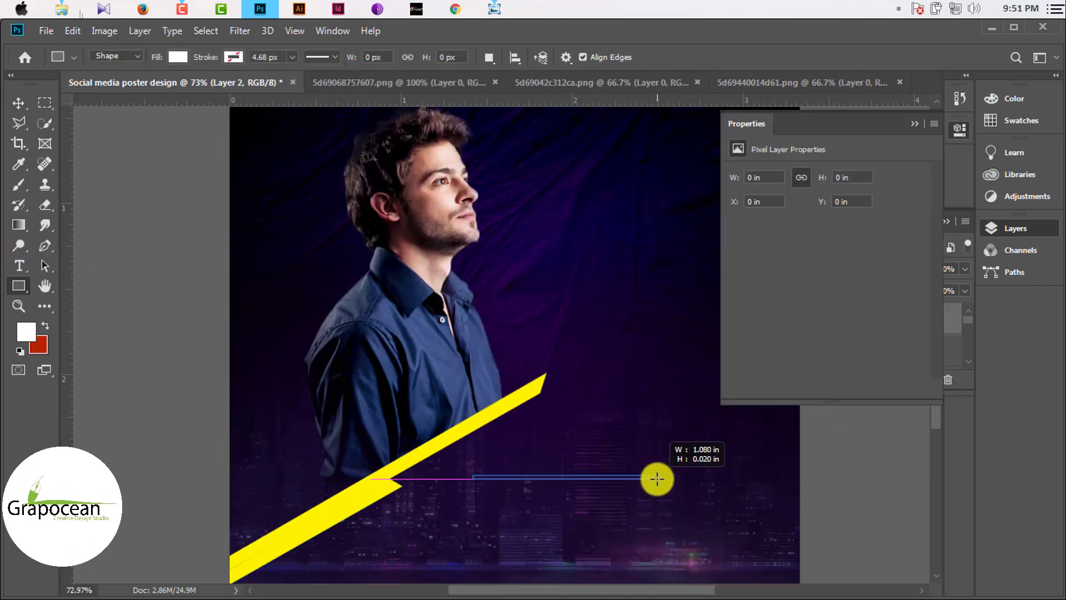
left_click(593, 245)
left_click(178, 57)
left_click(106, 135)
- Rotate the yellow line to the bars' angle and place it parallel beside them
left_click(18, 103)
scroll(571, 481, "up", 3)
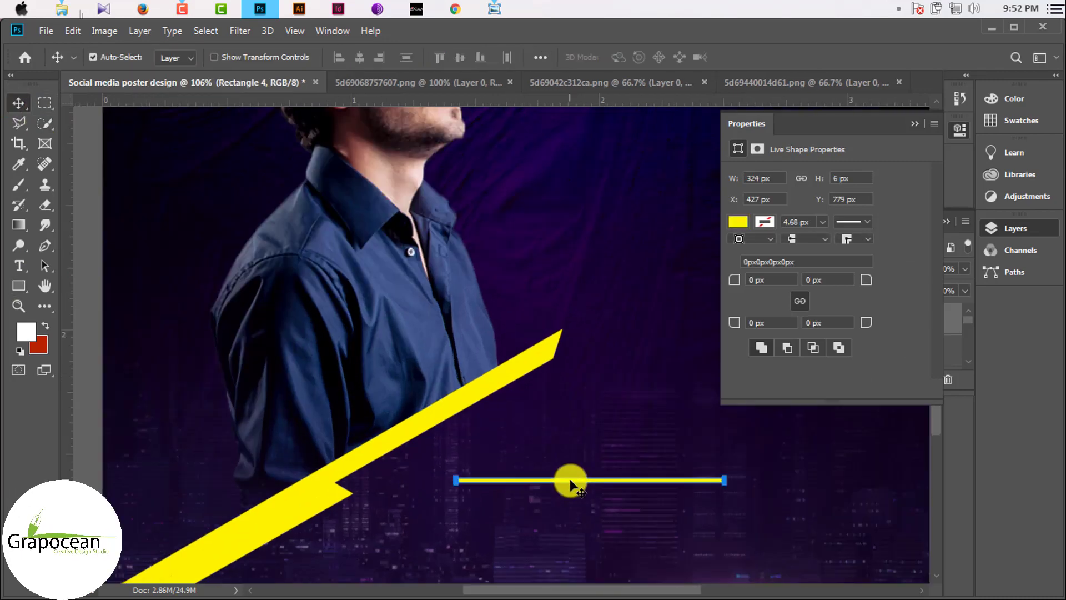
mouse_move(572, 481)
left_mouse_down()
mouse_move(647, 469)
mouse_move(642, 388)
left_mouse_up()
key("Return")
scroll(423, 505, "down", 2)
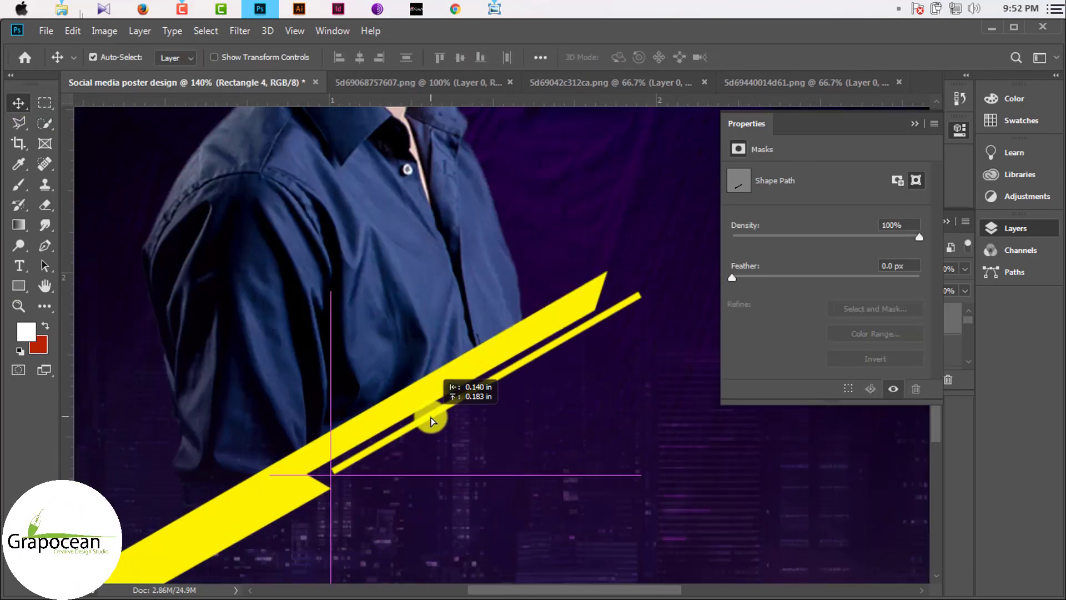
mouse_move(429, 416)
left_mouse_down()
mouse_move(397, 463)
mouse_move(431, 442)
left_mouse_up()
scroll(305, 552, "up", 2)
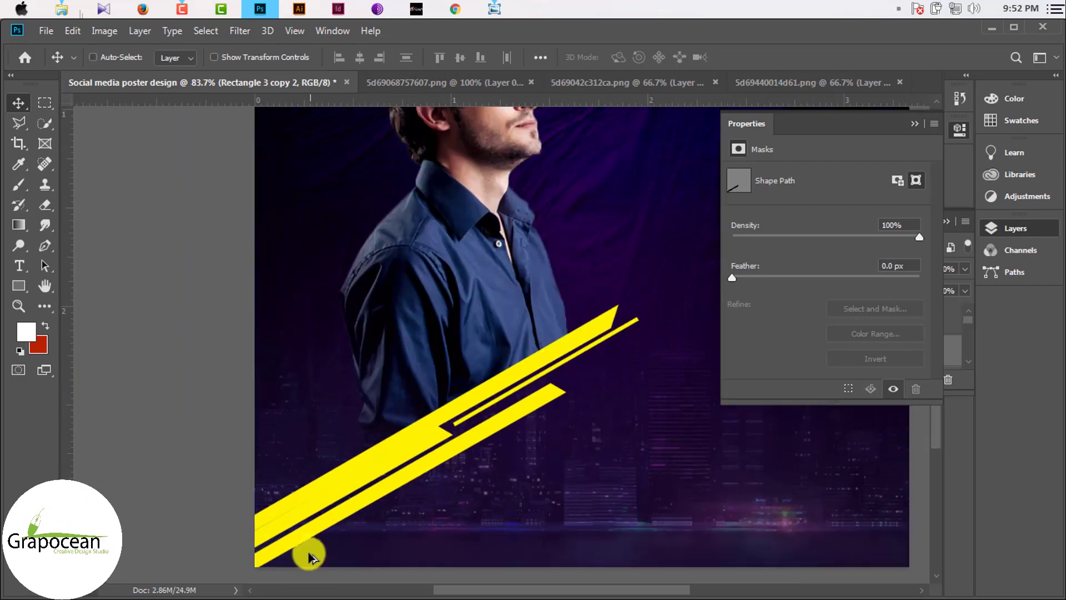
scroll(488, 409, "down", 3)
left_click(528, 412, "ctrl")
scroll(528, 411, "up", 2)
scroll(538, 409, "up", 2)
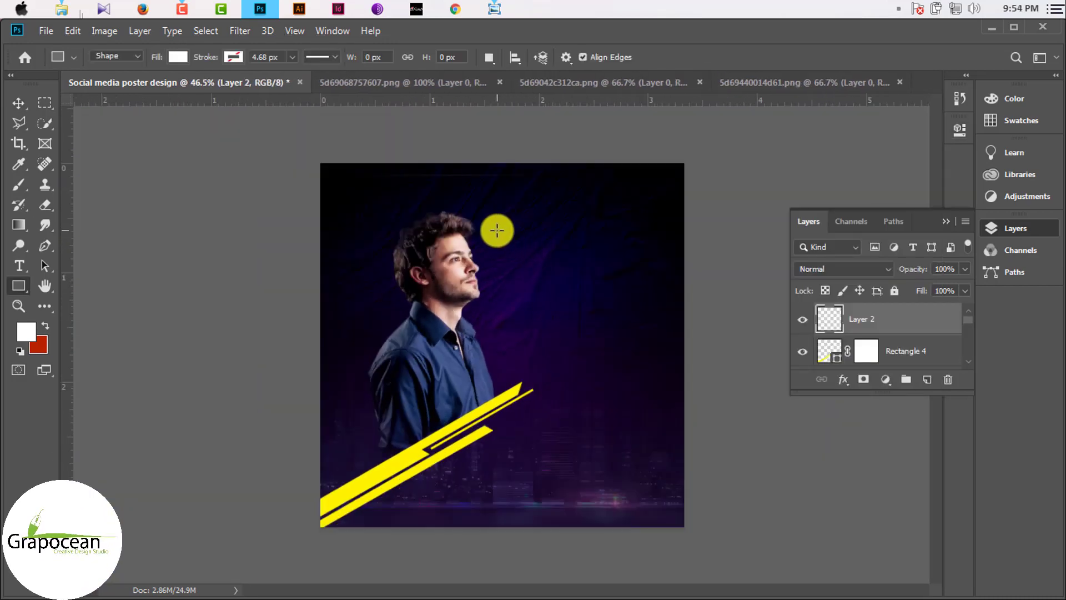
- Draw a black rectangle on the upper right and lower its opacity to 42%
left_click_drag(576, 364, 697, 393)
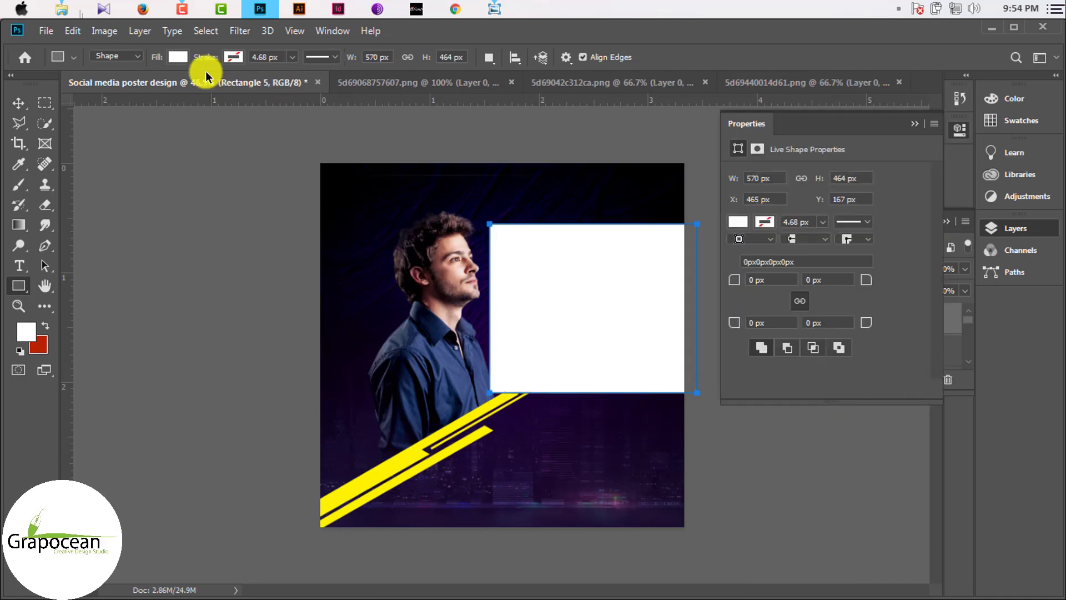
left_click(177, 57)
key("Escape")
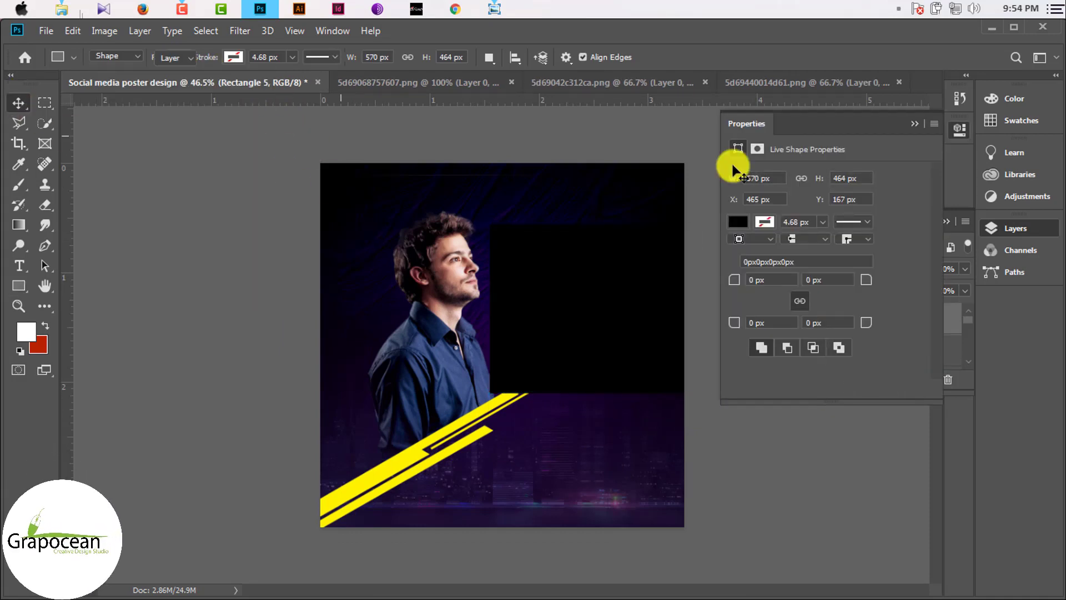
key("v")
left_click(914, 123)
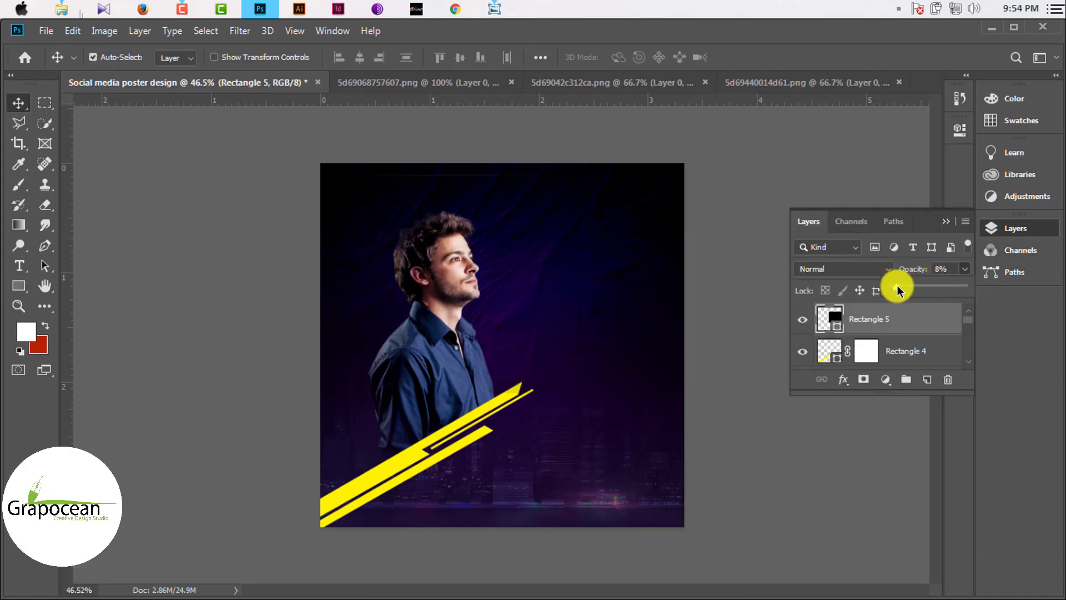
left_click_drag(894, 289, 924, 286)
- Widen the box leftward across the man, add an offset copy lower, and check the reference
key("ctrl+t")
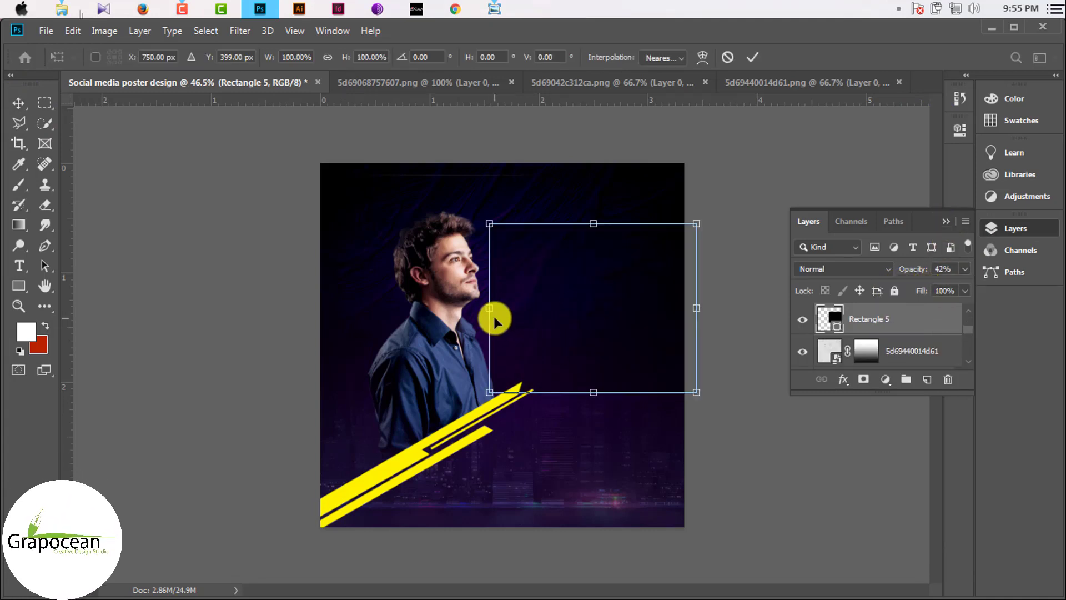
left_click_drag(494, 321, 369, 300)
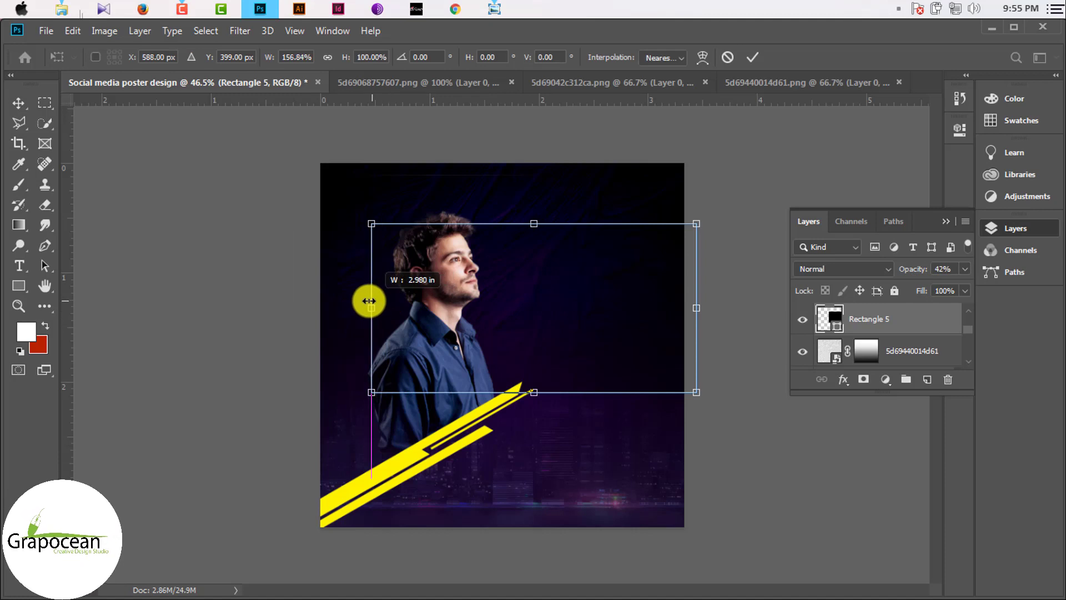
left_click(752, 58)
left_click_drag(574, 300, 428, 420)
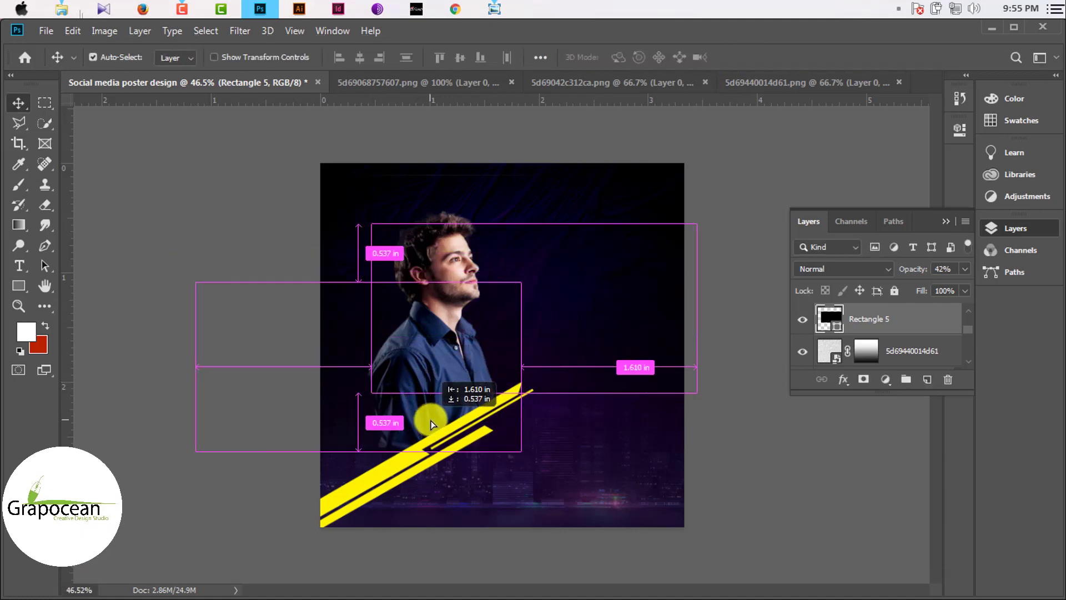
scroll(444, 260, "up", 3)
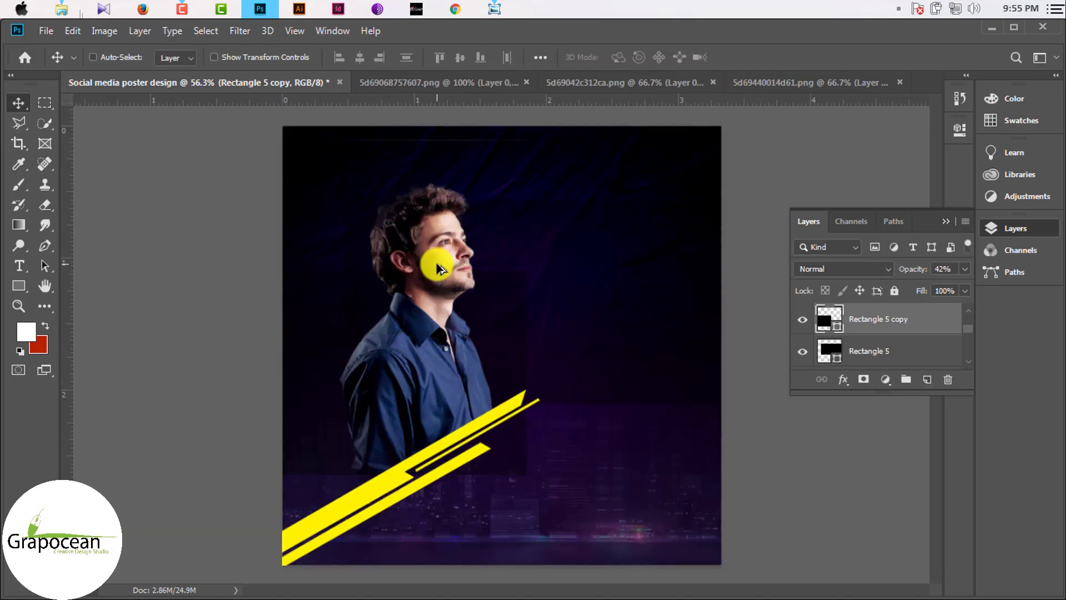
left_click_drag(598, 246, 609, 242)
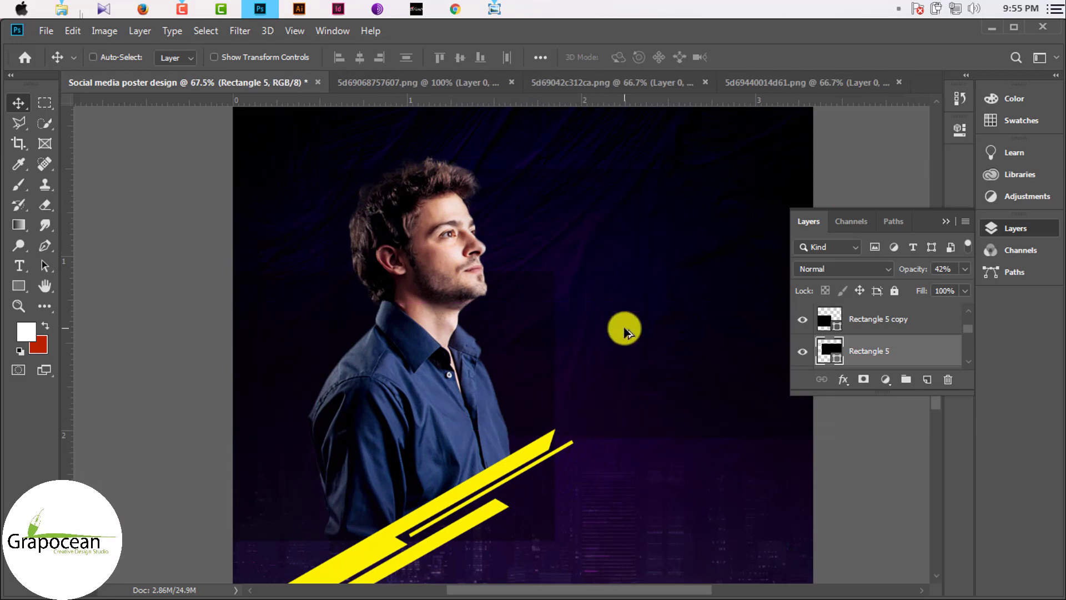
scroll(623, 329, "down", 2)
left_click(496, 9)
left_click(495, 9)
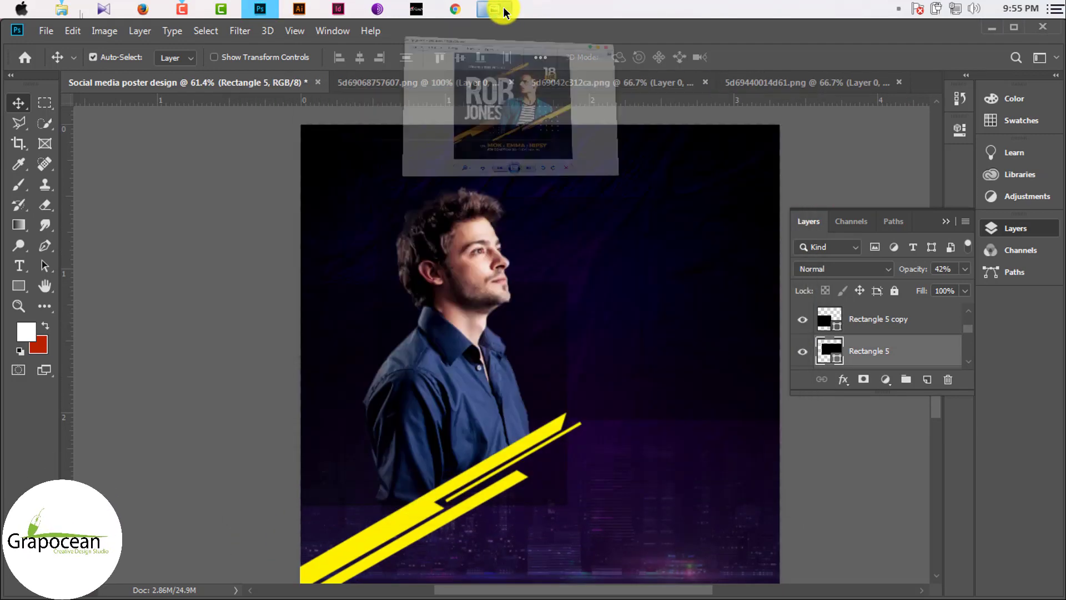
- Type a bold '19' on the upper right and rasterize its layer
left_click(27, 269)
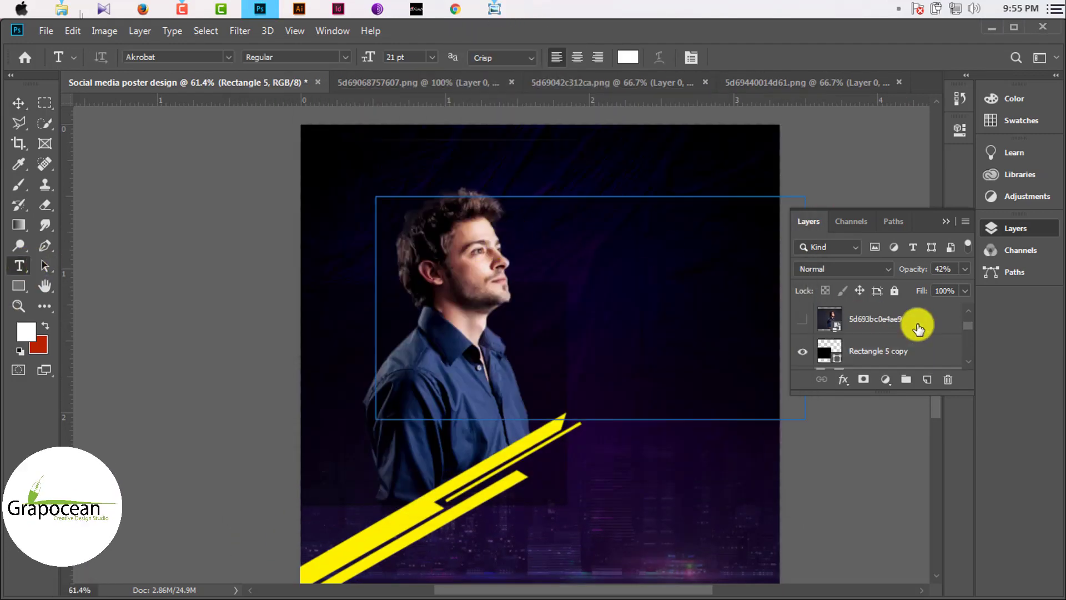
left_click(676, 266)
type("19")
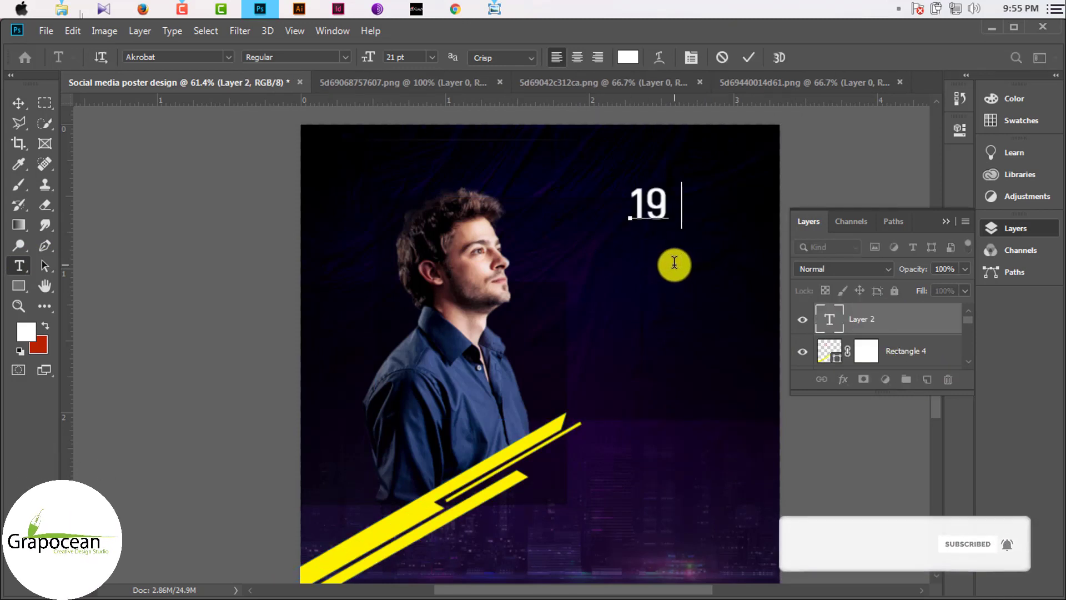
left_click_drag(669, 206, 629, 206)
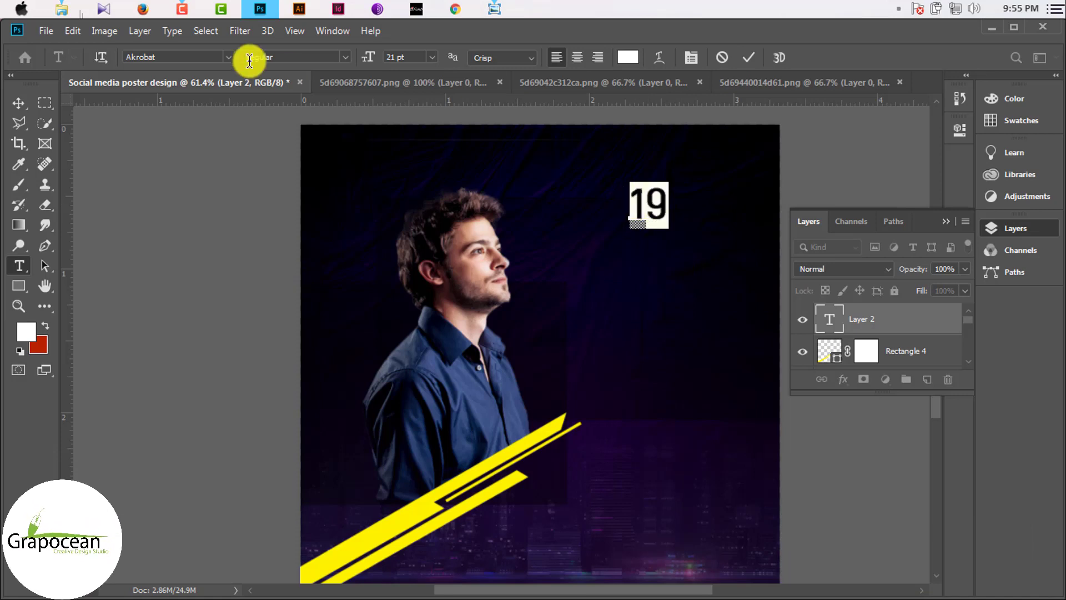
left_click(228, 57)
left_click(341, 58)
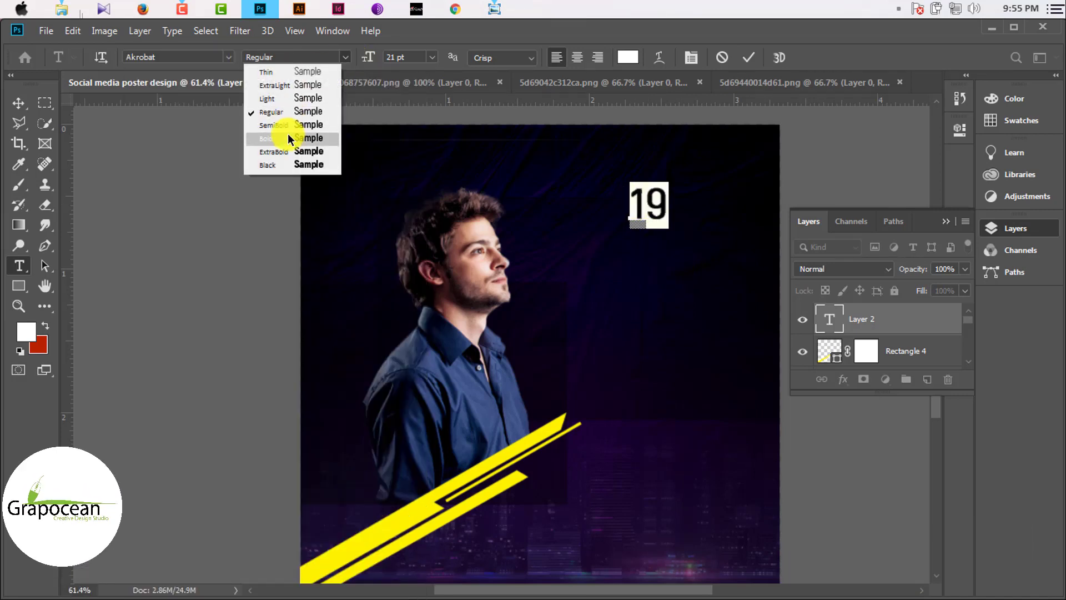
left_click(288, 136)
key("v")
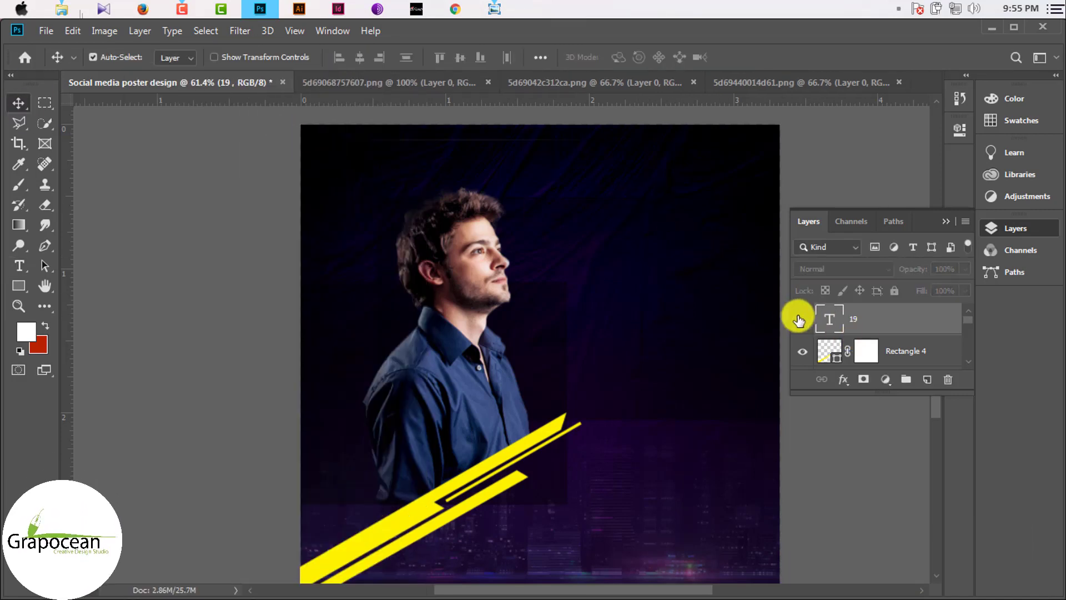
left_click(802, 320)
right_click(886, 324)
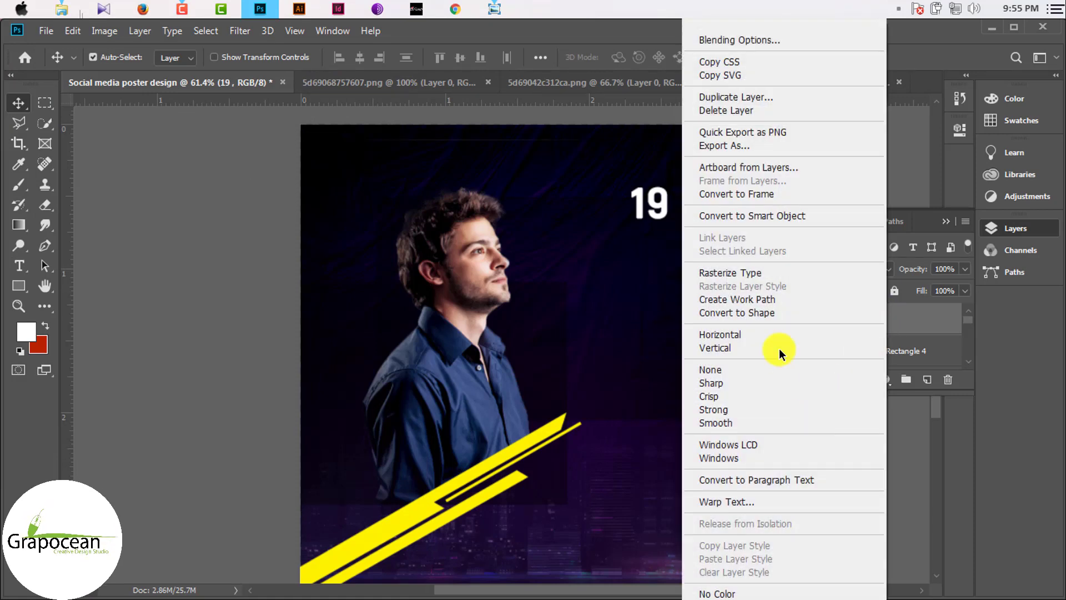
left_click(757, 272)
- Cut the 19's bottom along a slanted pen path, then deselect
left_click(45, 246)
scroll(612, 228, "up", 3)
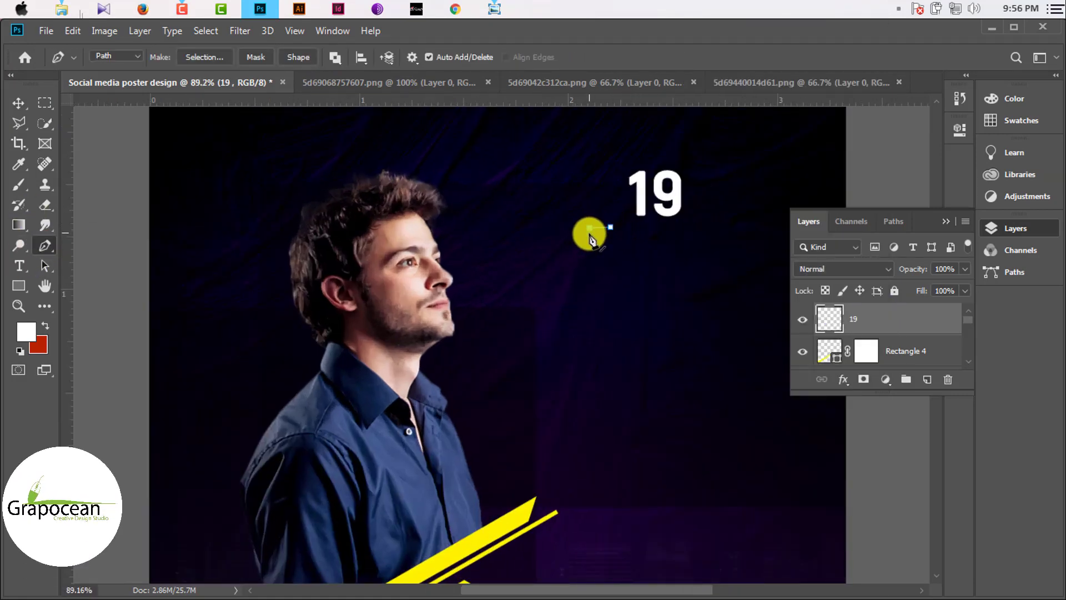
left_click(597, 222)
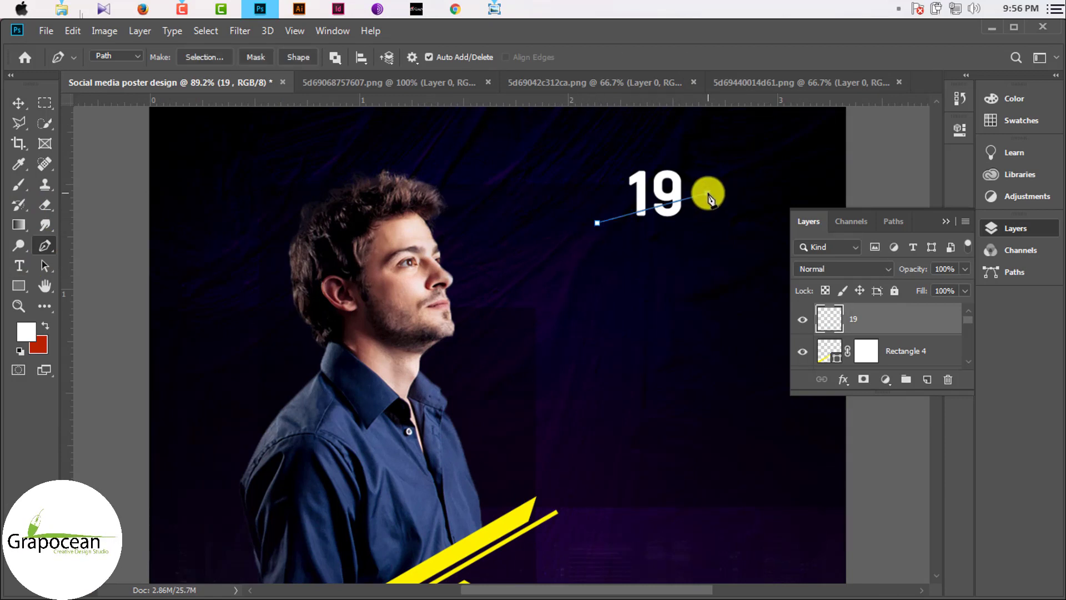
left_click(596, 271)
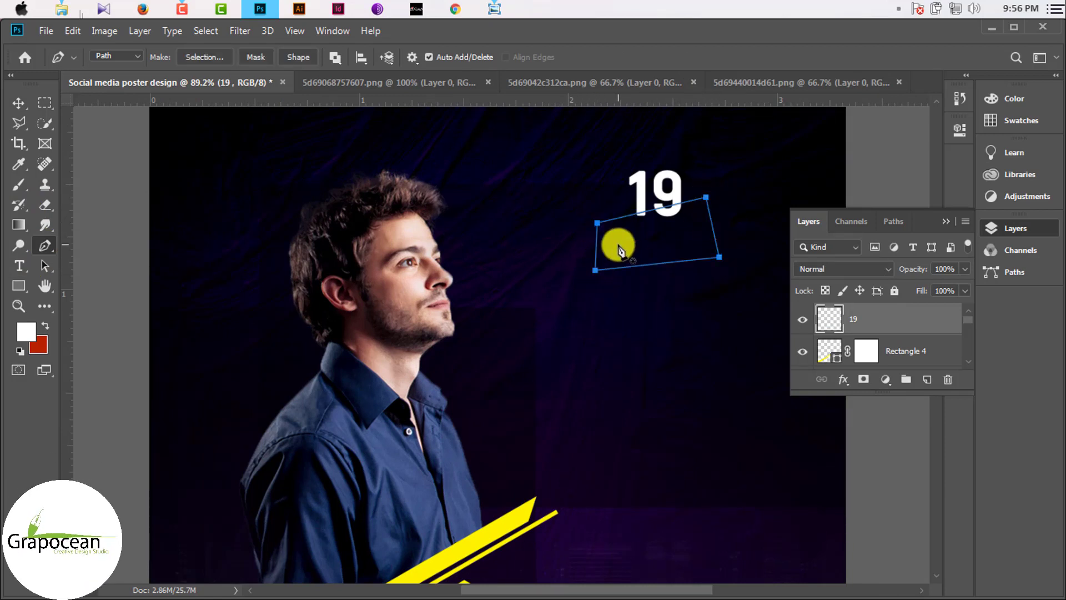
left_click(45, 103)
left_click(575, 345)
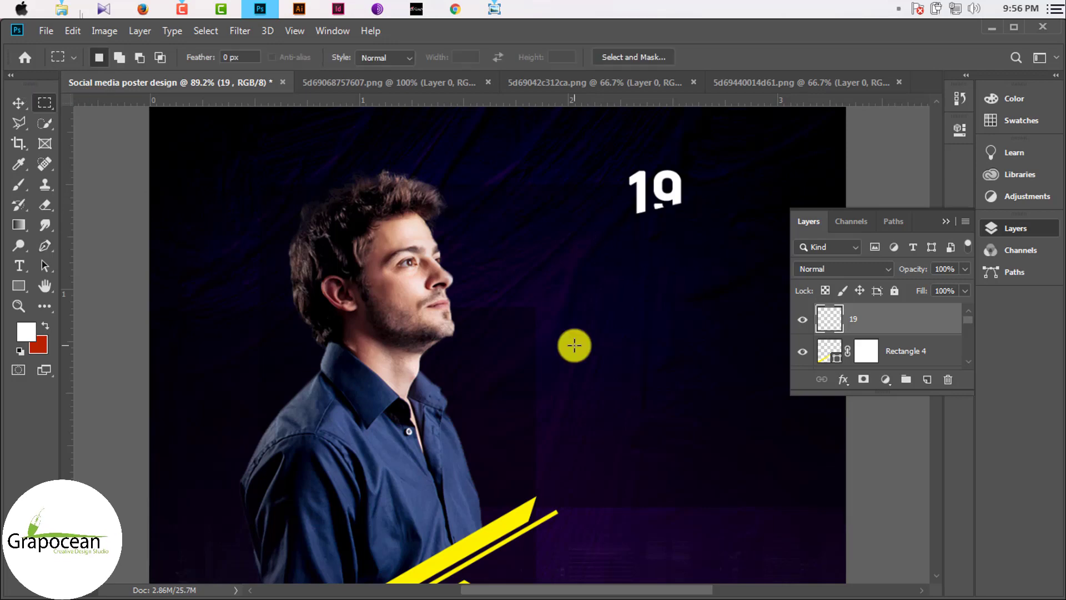
- Trace a slanted outline along the 19's bottom, undoing the last corner
left_click(45, 246)
scroll(642, 237, "up", 2)
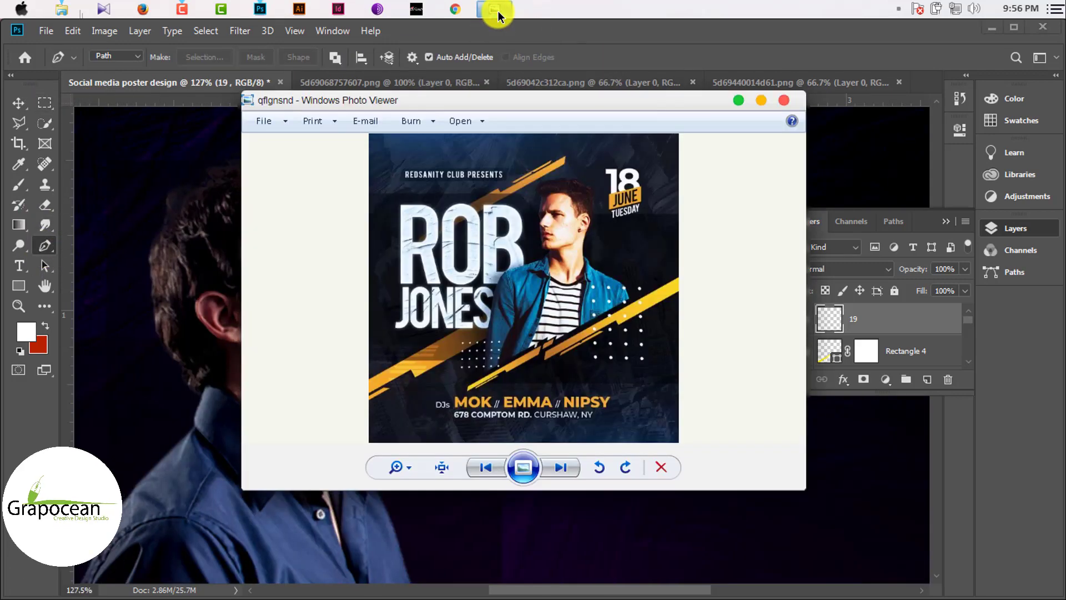
scroll(644, 216, "up", 1)
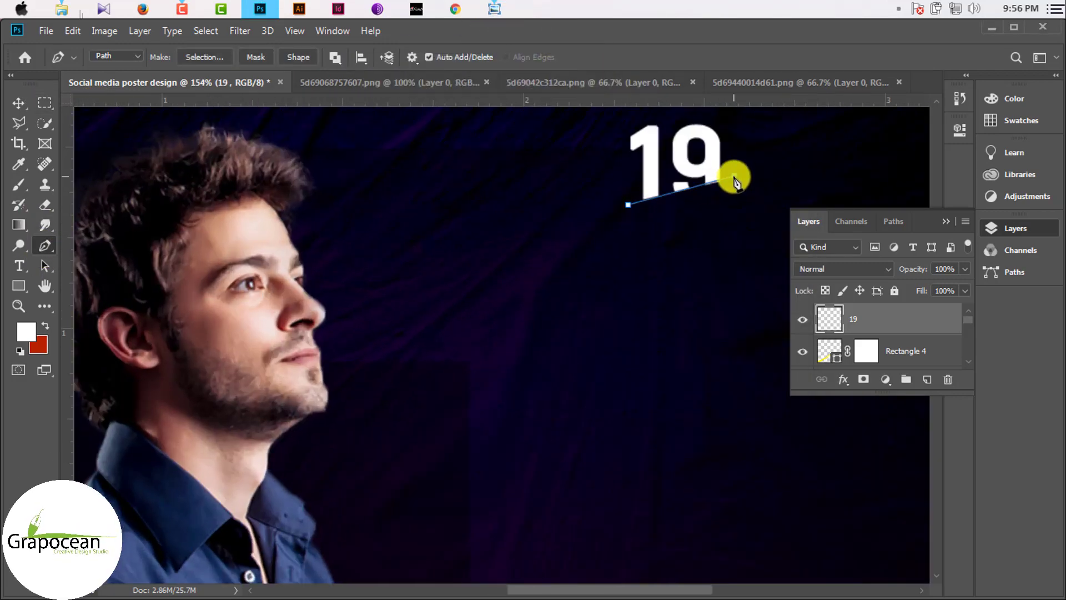
left_click(747, 175)
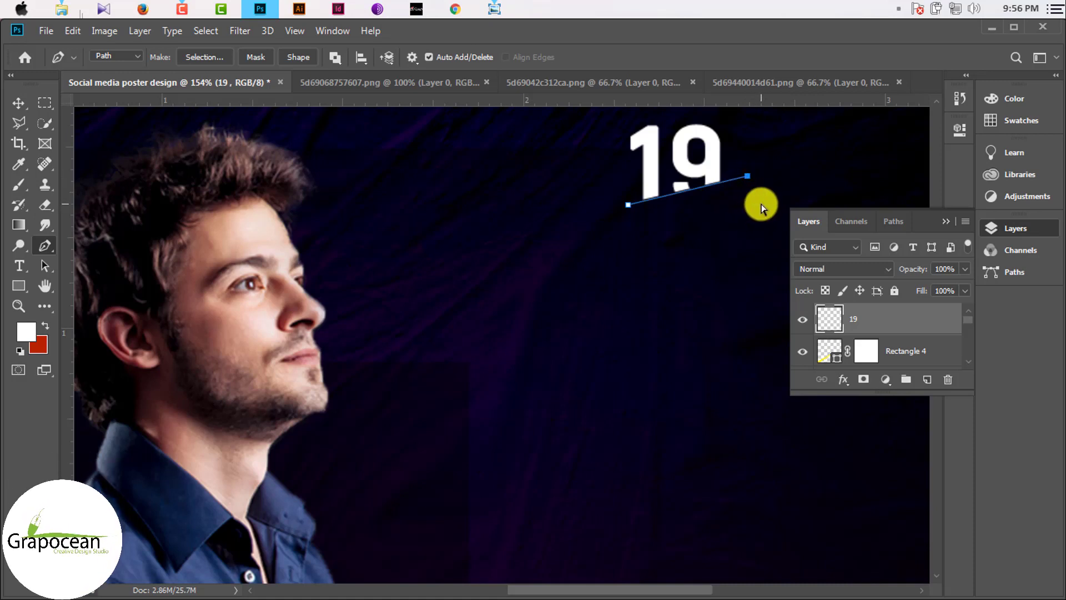
left_click(604, 243)
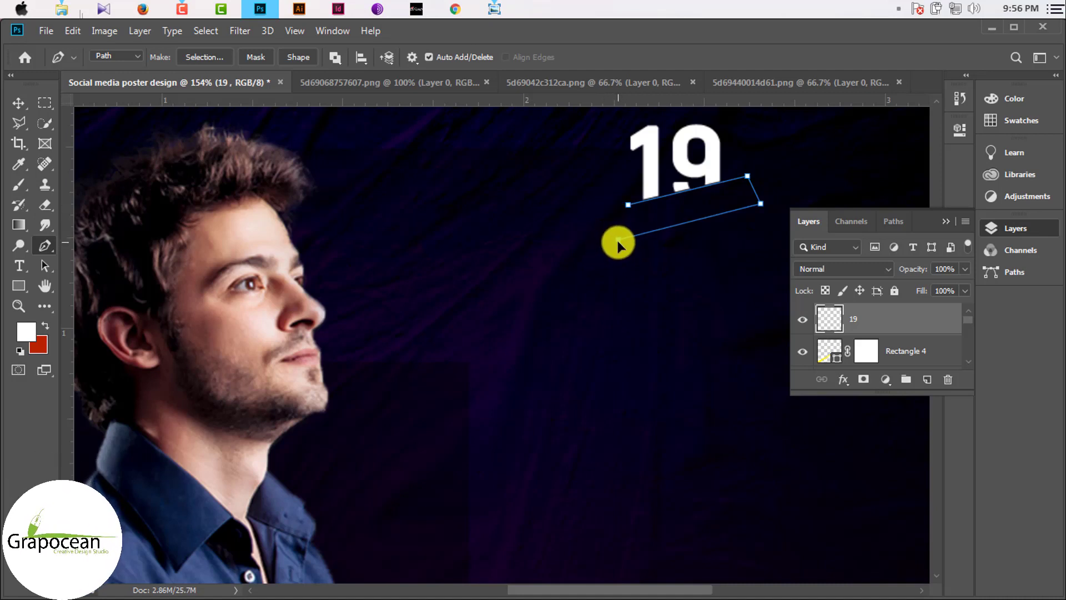
left_click(628, 205)
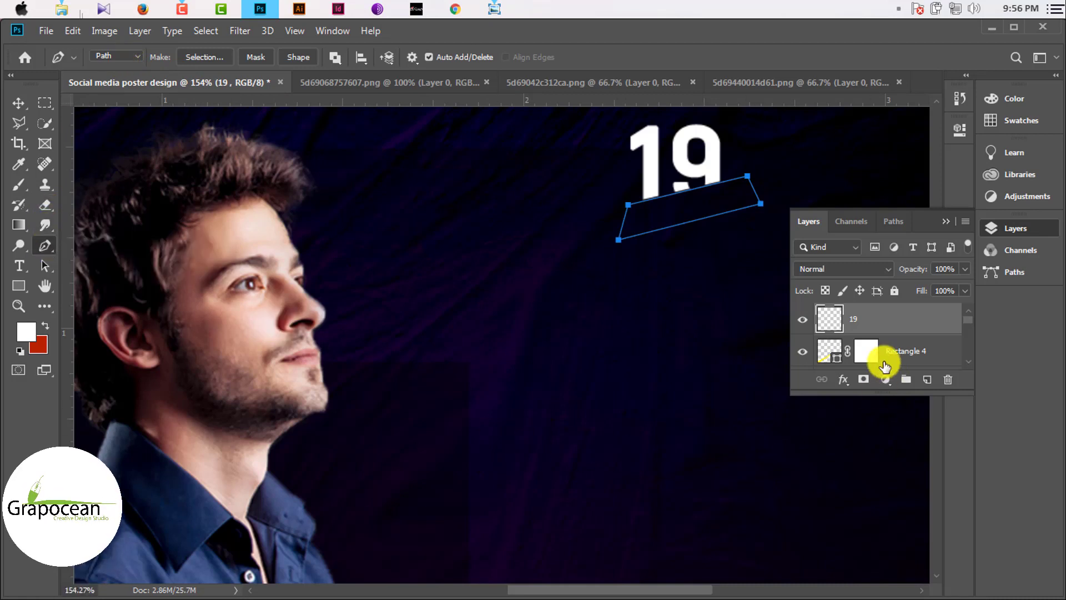
key("ctrl+z")
key("ctrl+z")
- Set the Pen tool to Shape mode
left_click(18, 103)
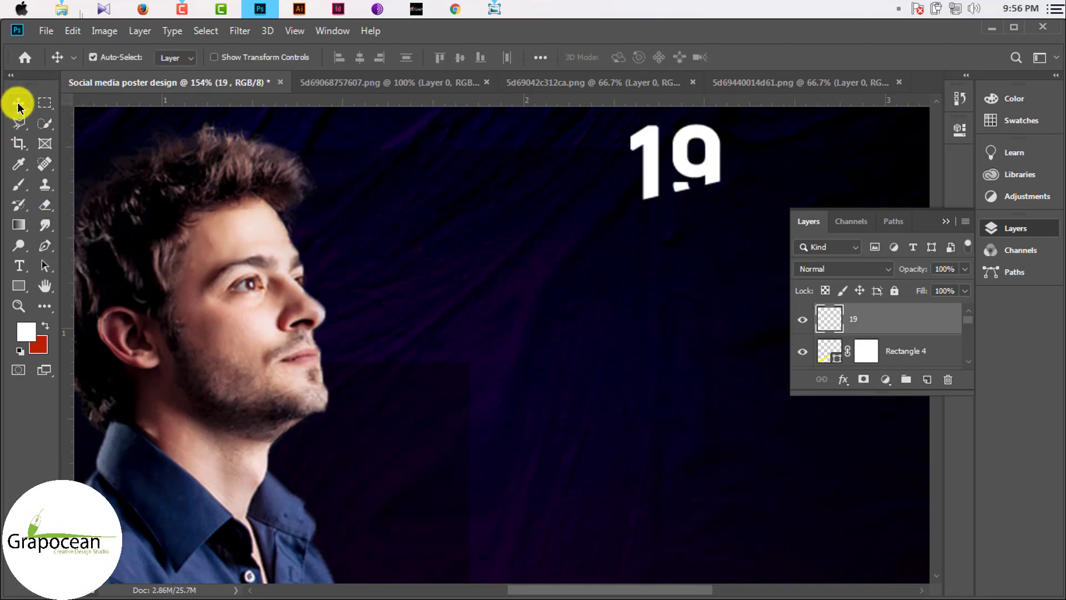
left_click(45, 246)
left_click(120, 58)
left_click(126, 77)
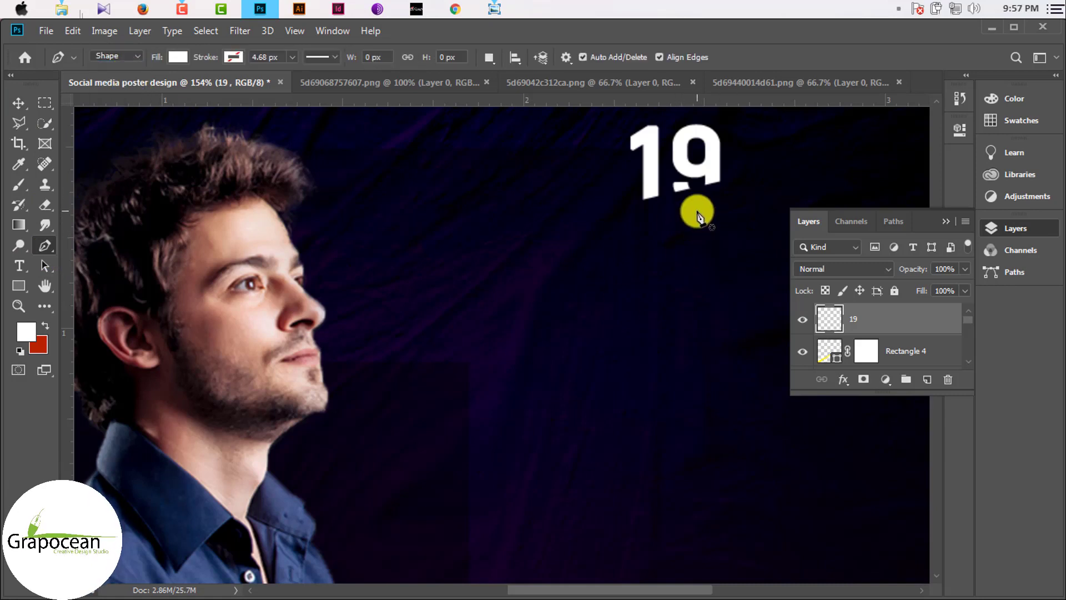
- Draw a four-corner slanted parallelogram shape beneath the 19
left_click(608, 225)
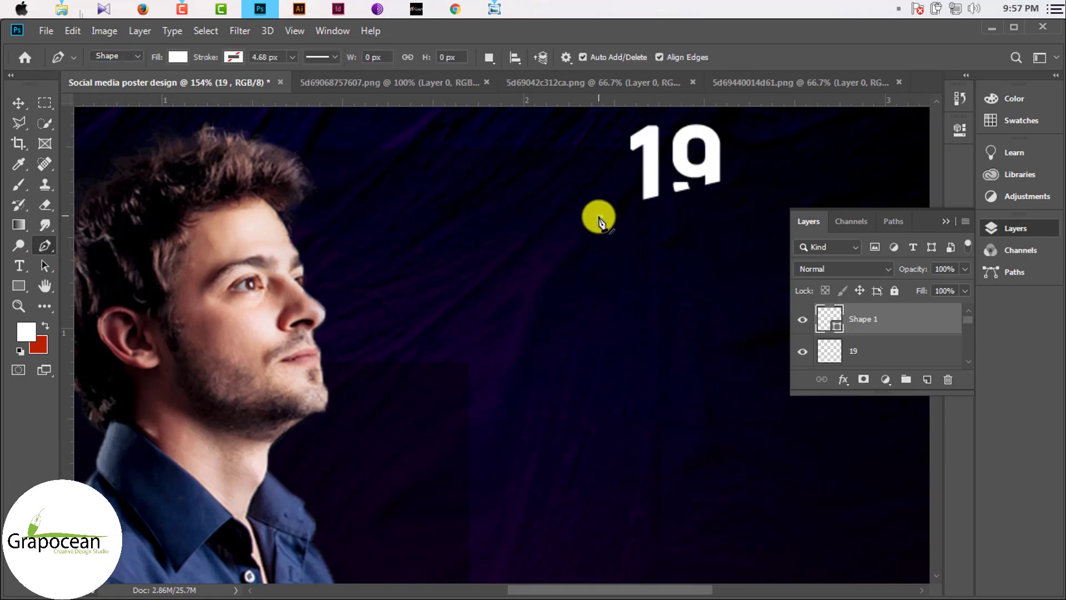
key("ctrl+z")
left_click(592, 214)
key("ctrl+z")
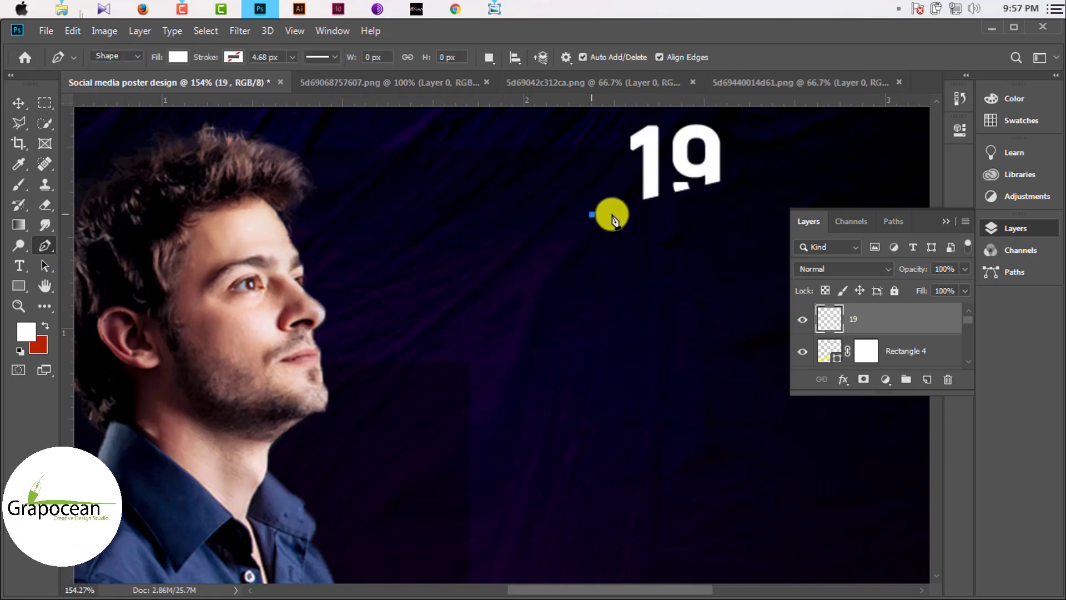
left_click(591, 214)
left_click(754, 172)
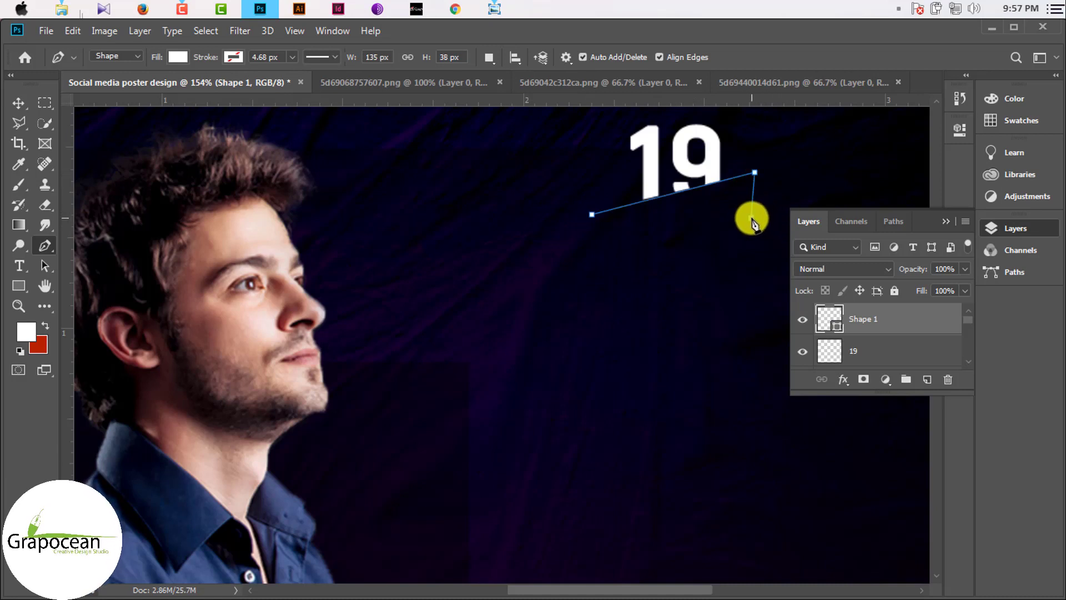
left_click(751, 218)
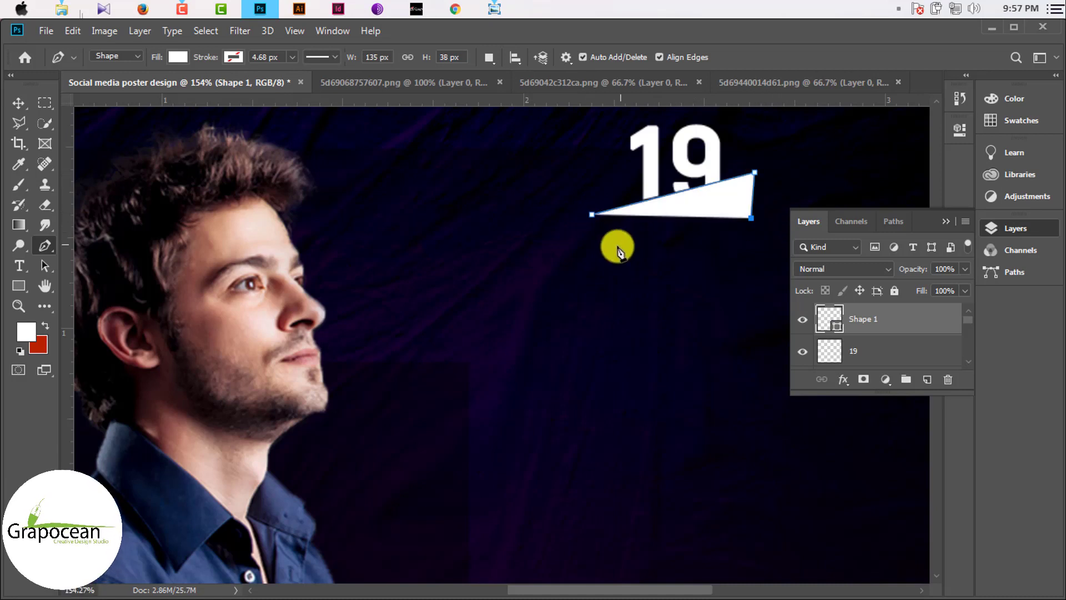
left_click(583, 260)
key("ctrl+z")
left_click(593, 214)
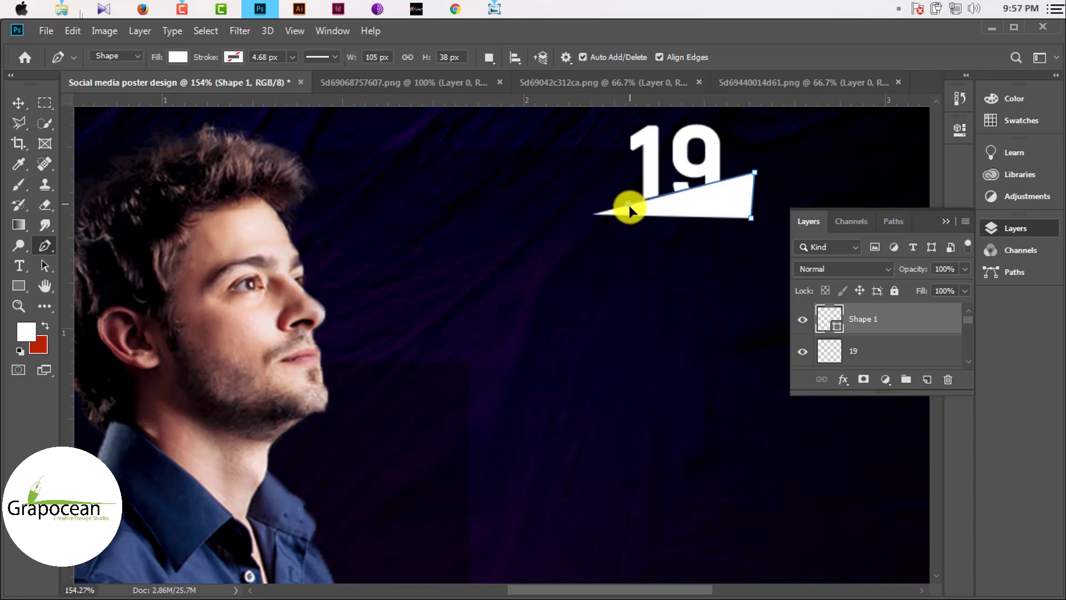
left_click(631, 245)
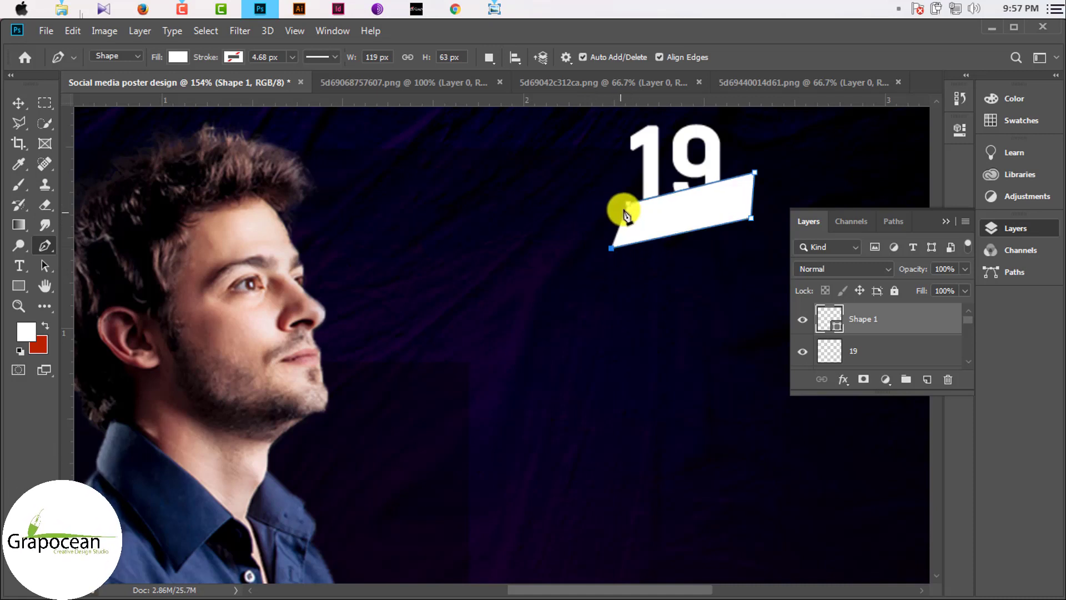
- Fill the tag with yellow sampled from the diagonal bars
left_click(18, 102)
mouse_move(676, 181)
left_mouse_down()
mouse_move(676, 221)
mouse_move(677, 181)
left_mouse_up()
double_click(829, 319)
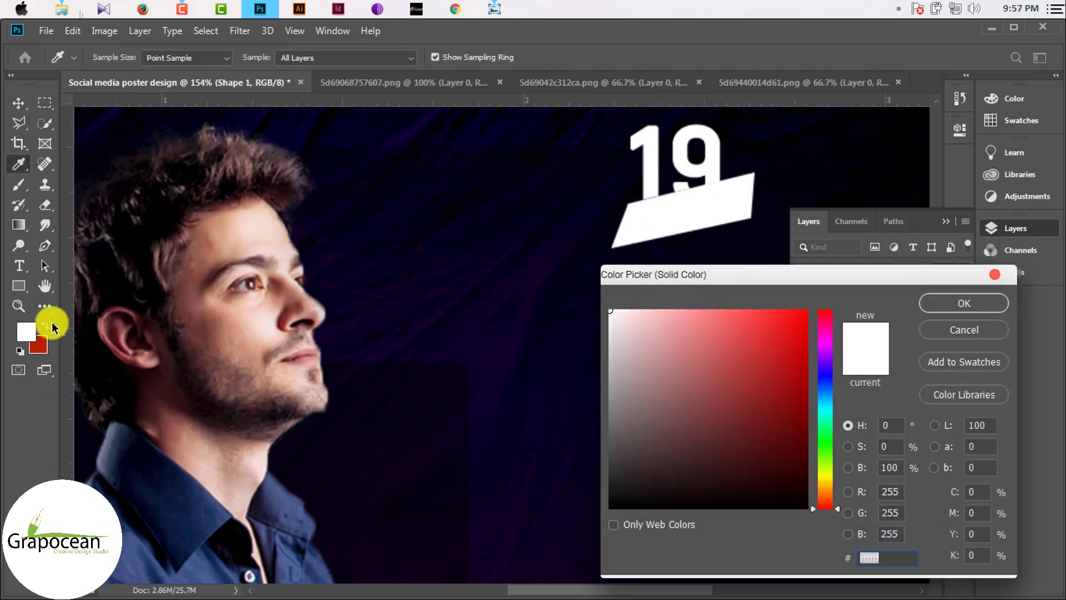
left_click(964, 303)
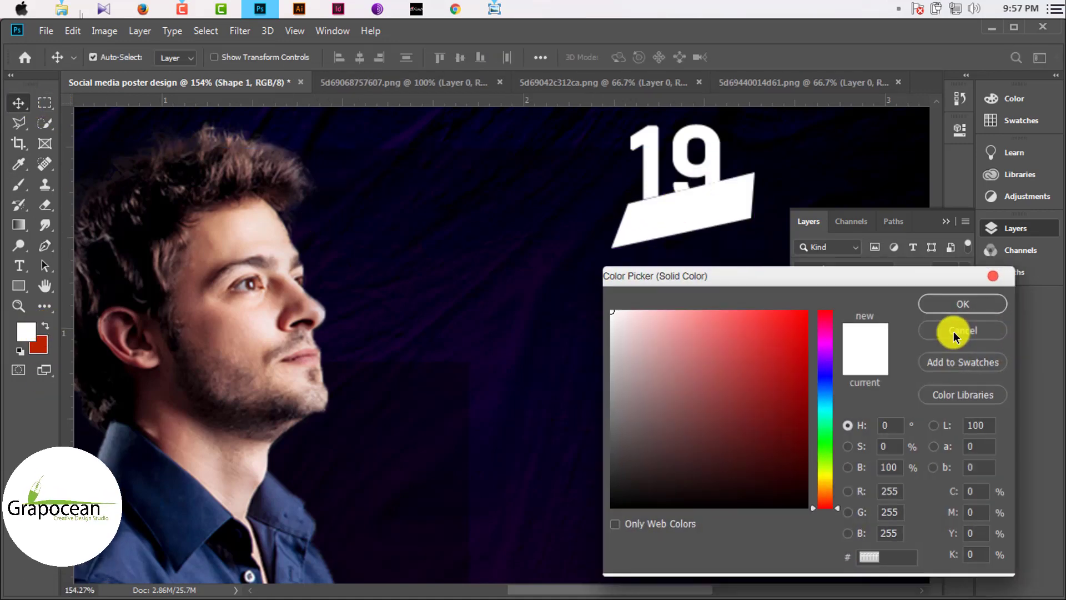
key("ctrl+0")
double_click(830, 319)
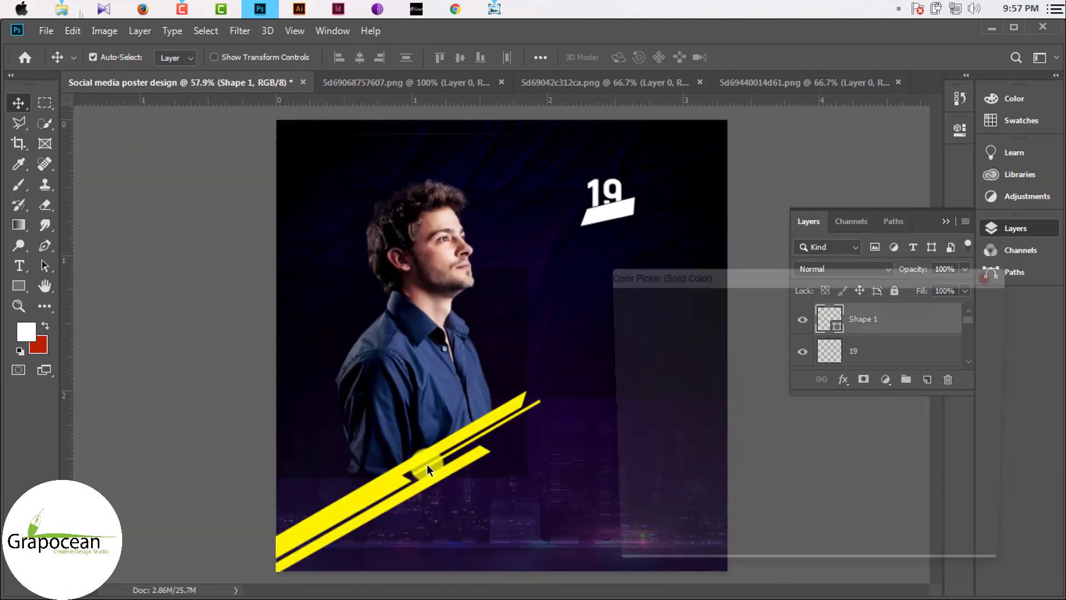
left_click(427, 464)
left_click(964, 304)
- Adjust the tag's top corners and reselect Shape 1 to show its anchor points
scroll(569, 188, "up", 2)
scroll(569, 188, "up", 5)
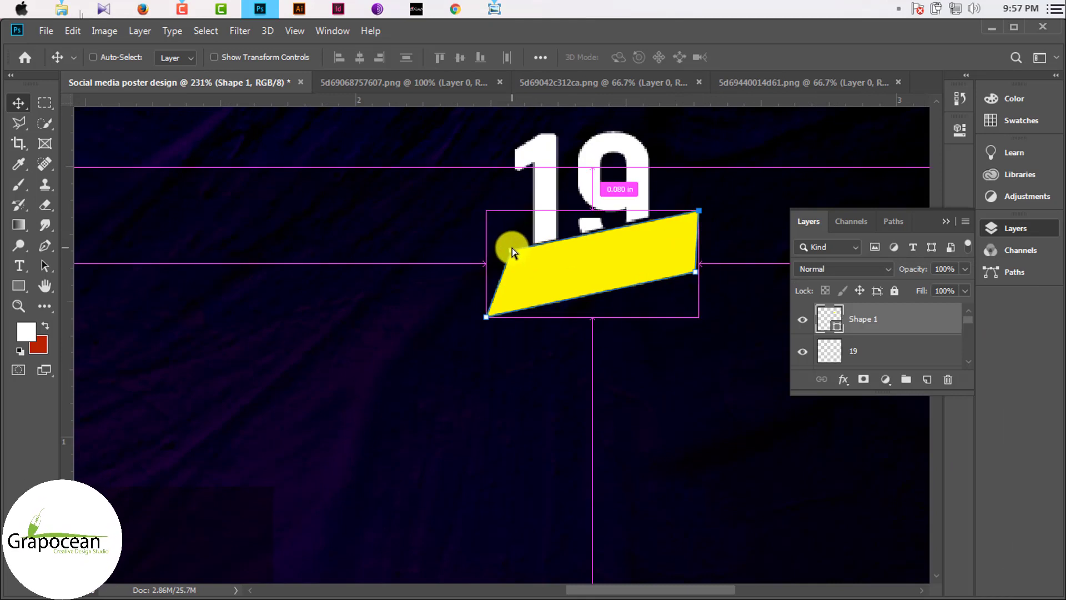
left_click_drag(511, 249, 507, 266)
left_click_drag(698, 220, 694, 220)
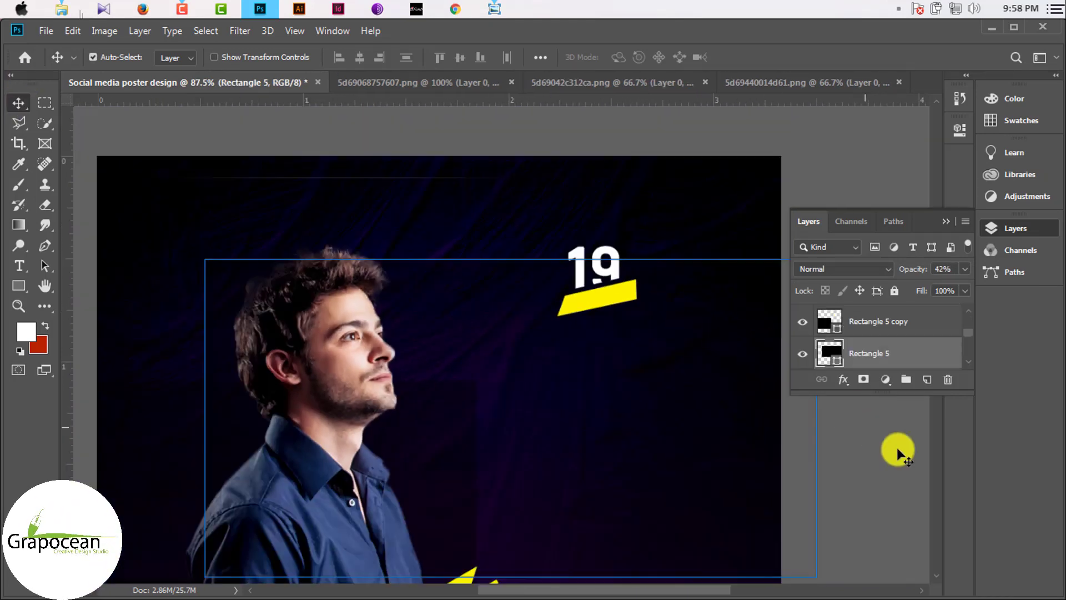
scroll(644, 302, "up", 4)
left_click(643, 301)
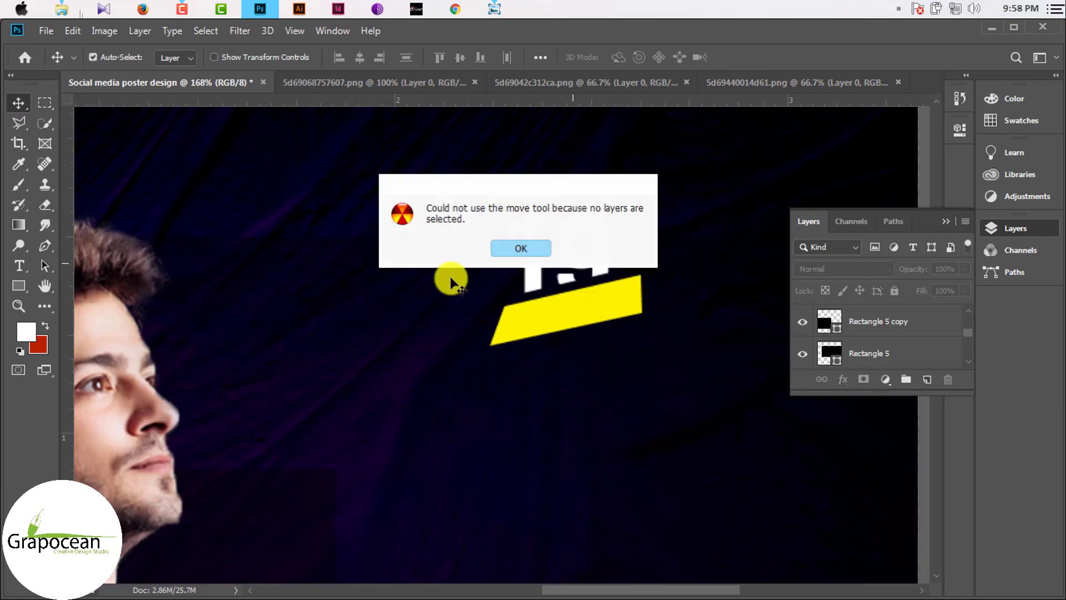
key("Return")
left_click(45, 245)
left_click(640, 312)
left_click(822, 332)
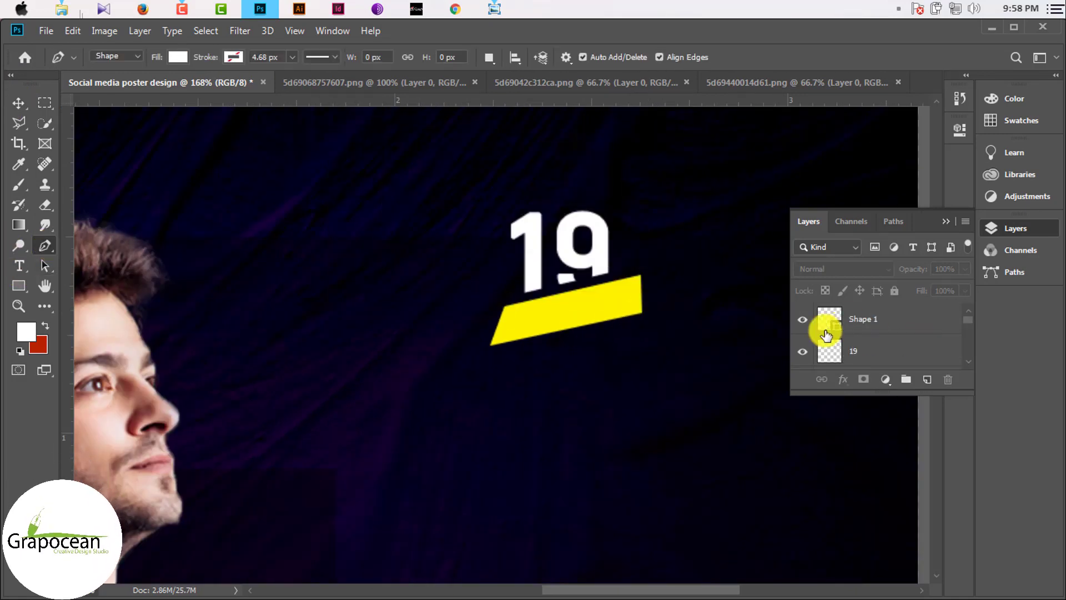
left_click(757, 331)
left_click(641, 312)
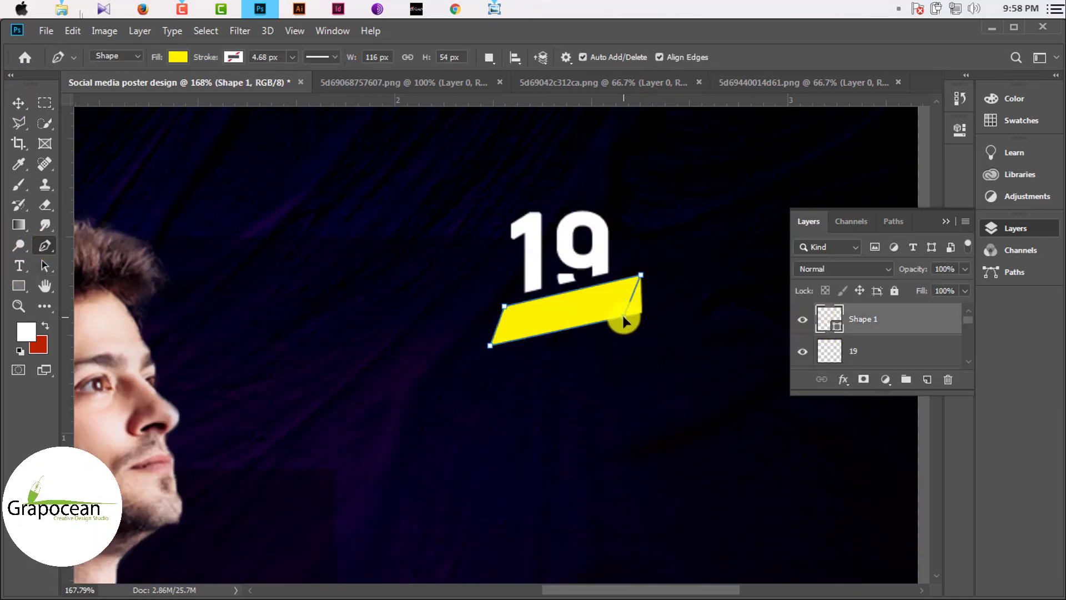
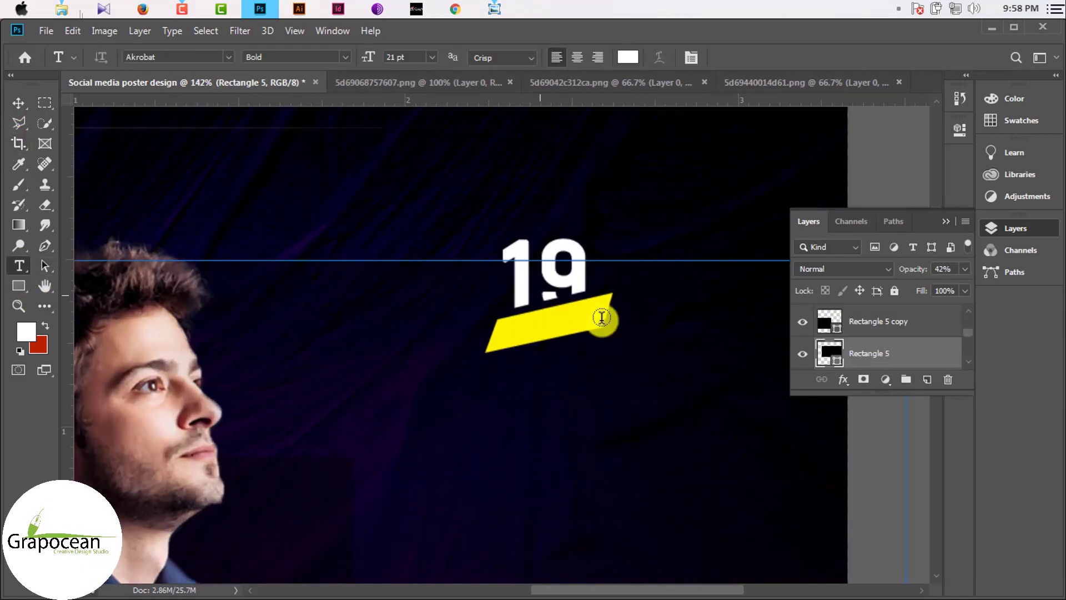
- Add small 6 pt black JAN text over the yellow bar
left_click(523, 332)
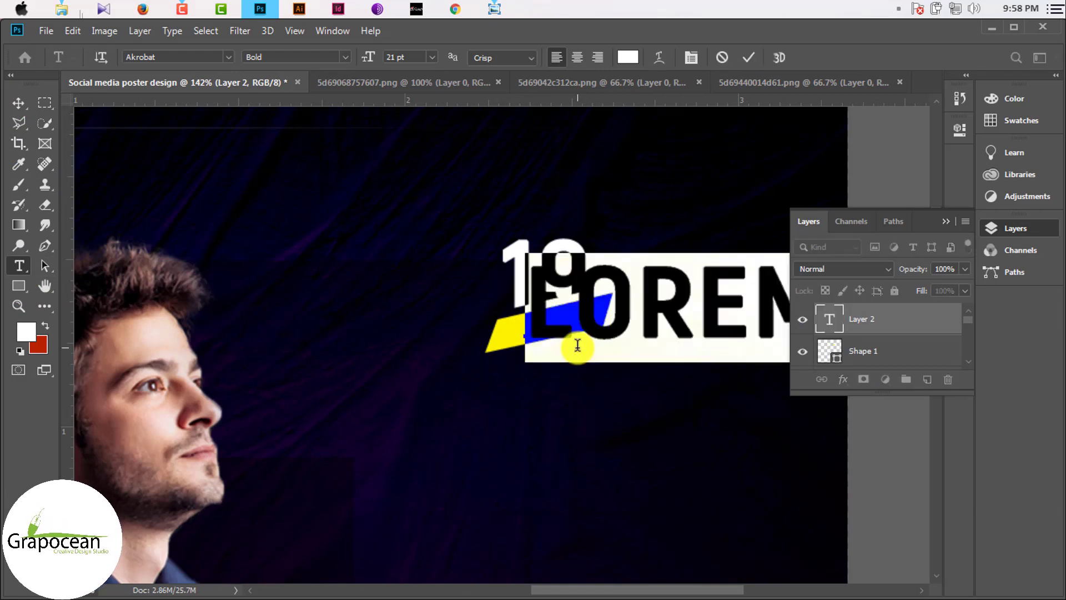
key("BackSpace")
type("A")
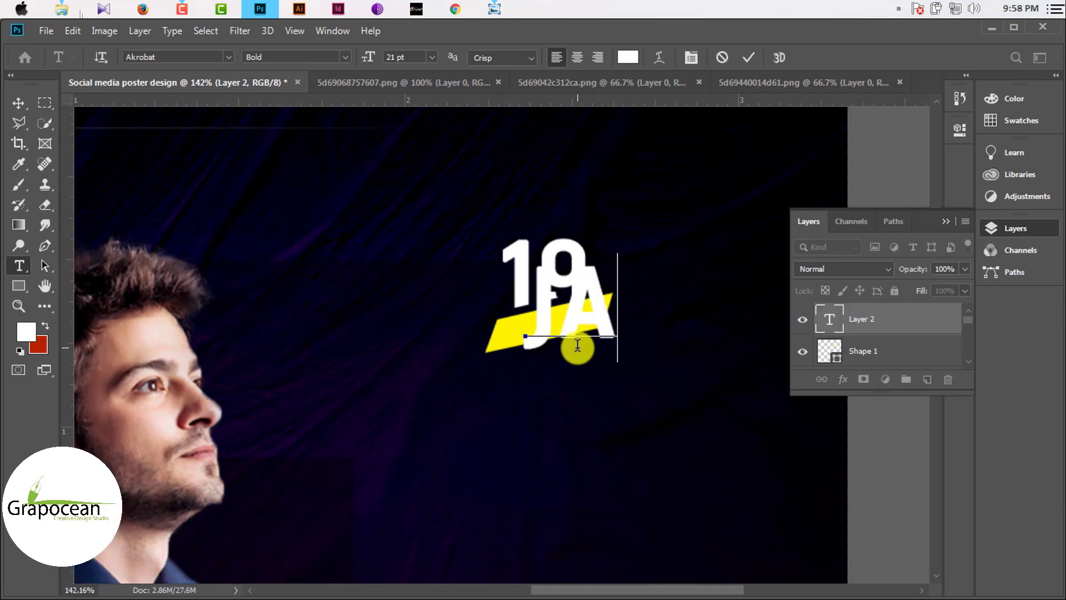
type("N")
key("ctrl+a")
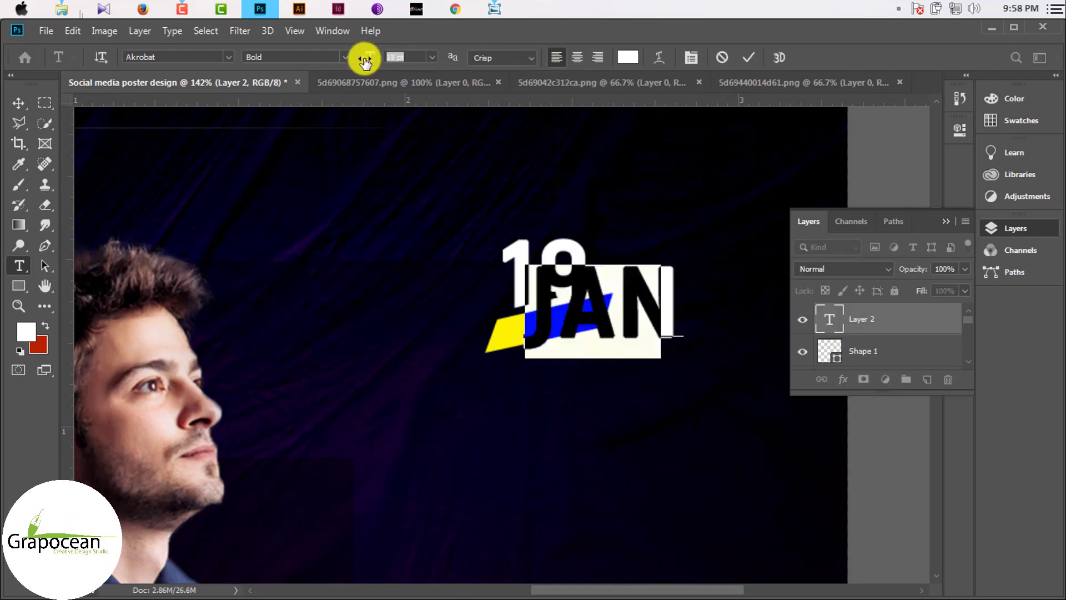
left_click_drag(383, 63, 351, 59)
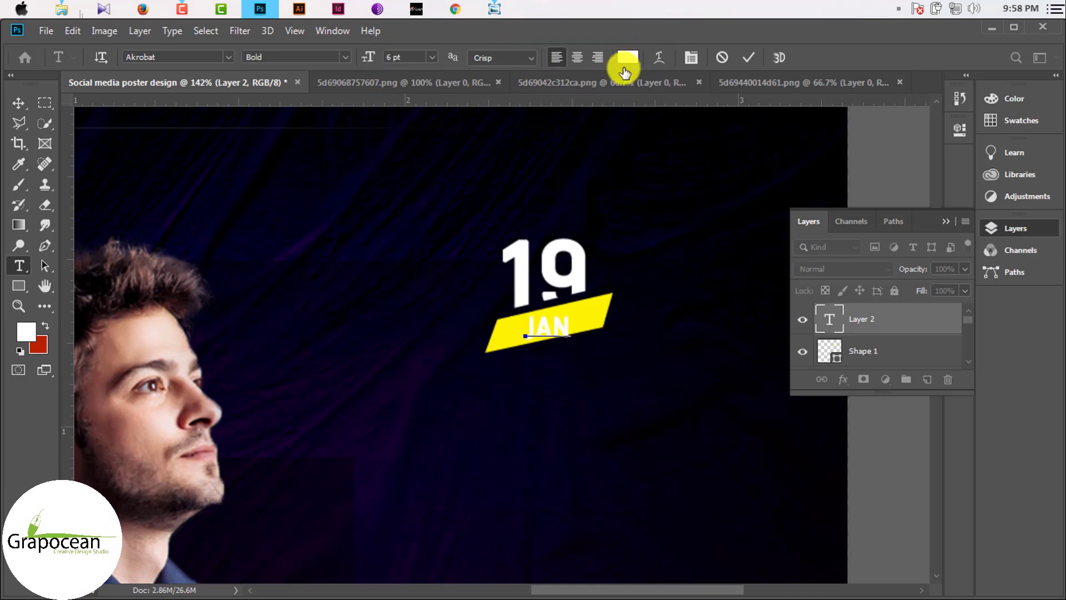
left_click(623, 68)
left_click(507, 516)
left_click(963, 302)
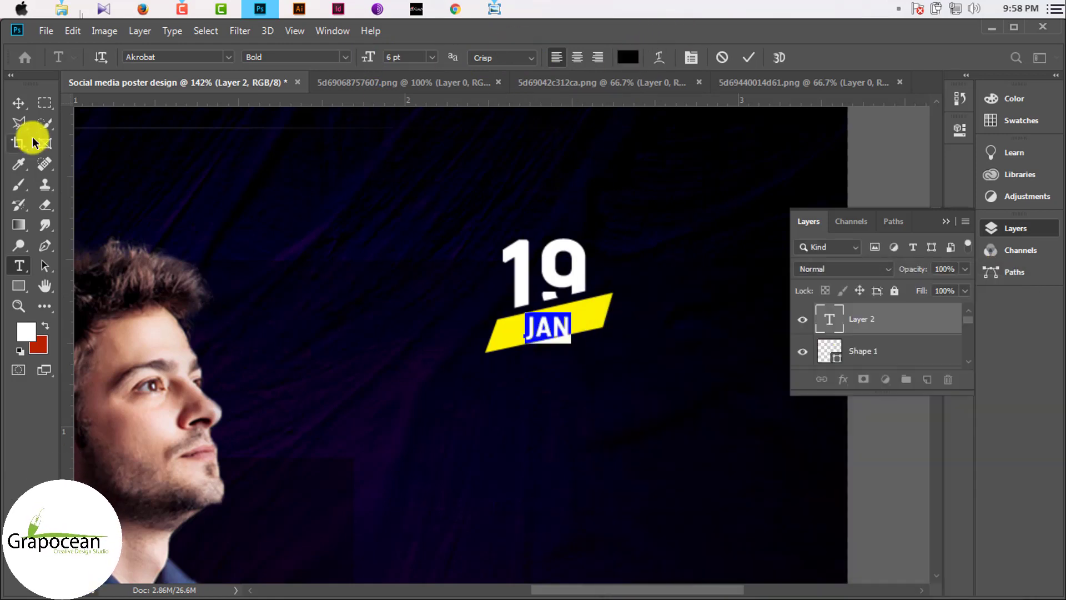
left_click(18, 103)
- Move JAN onto the bar, then stretch and tilt it to follow the bar's slant
scroll(561, 333, "up", 3, "alt")
mouse_move(555, 328)
left_mouse_down()
mouse_move(574, 350)
mouse_move(614, 362)
mouse_move(579, 349)
left_mouse_up()
key("ctrl+t")
mouse_move(566, 306)
left_mouse_down()
mouse_move(619, 306)
mouse_move(594, 308)
left_mouse_up()
left_click_drag(477, 326, 468, 331)
left_click_drag(526, 280, 533, 291)
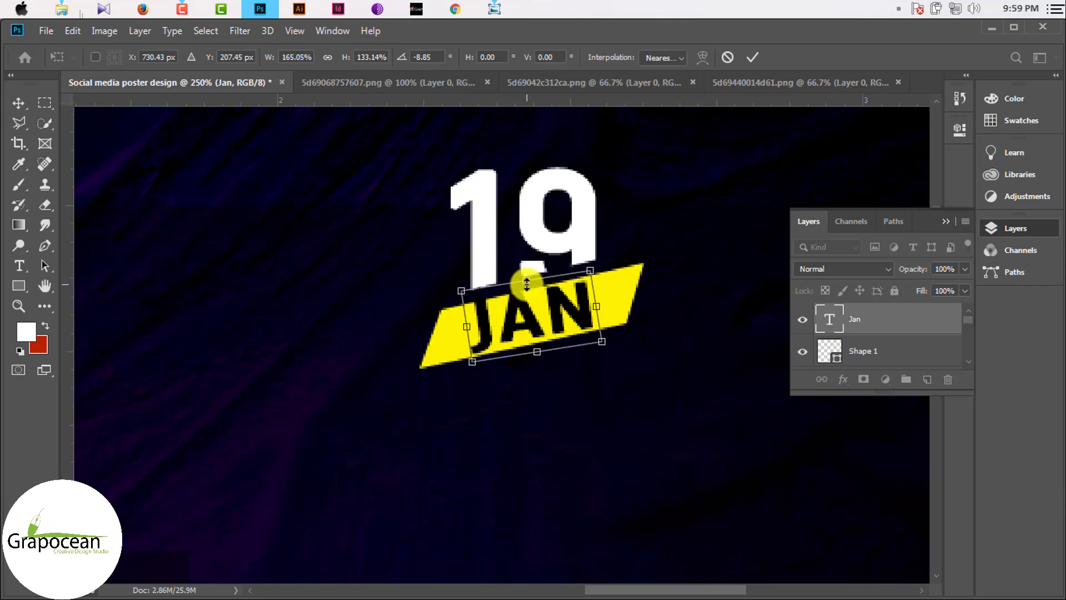
left_click_drag(602, 280, 595, 270)
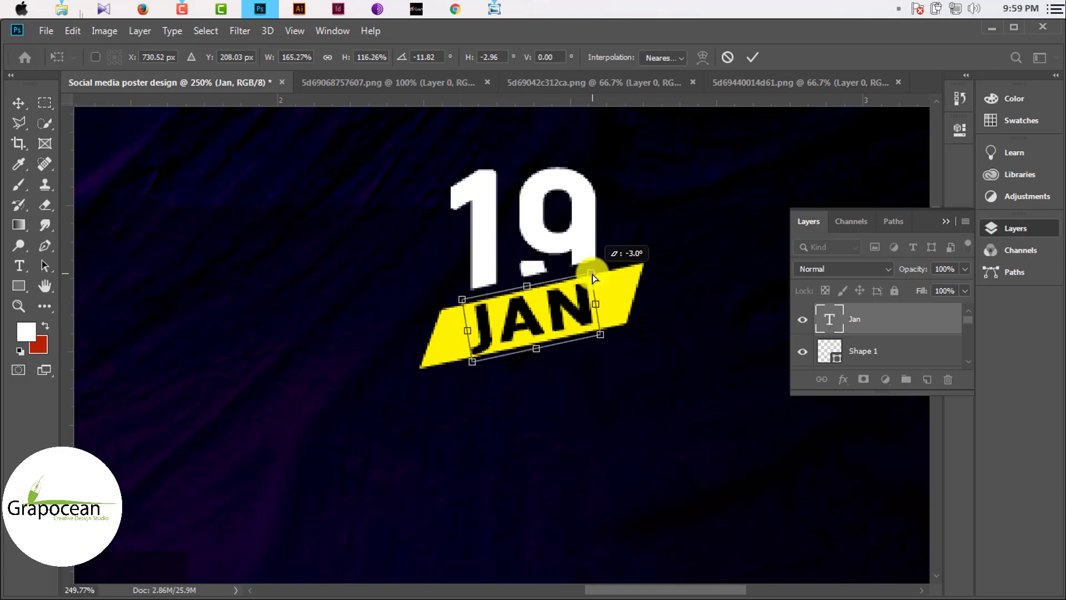
left_click(752, 57)
scroll(525, 377, "down", 5)
- Check the reference poster and type the FRIDAY text just below JAN
scroll(608, 369, "down", 2)
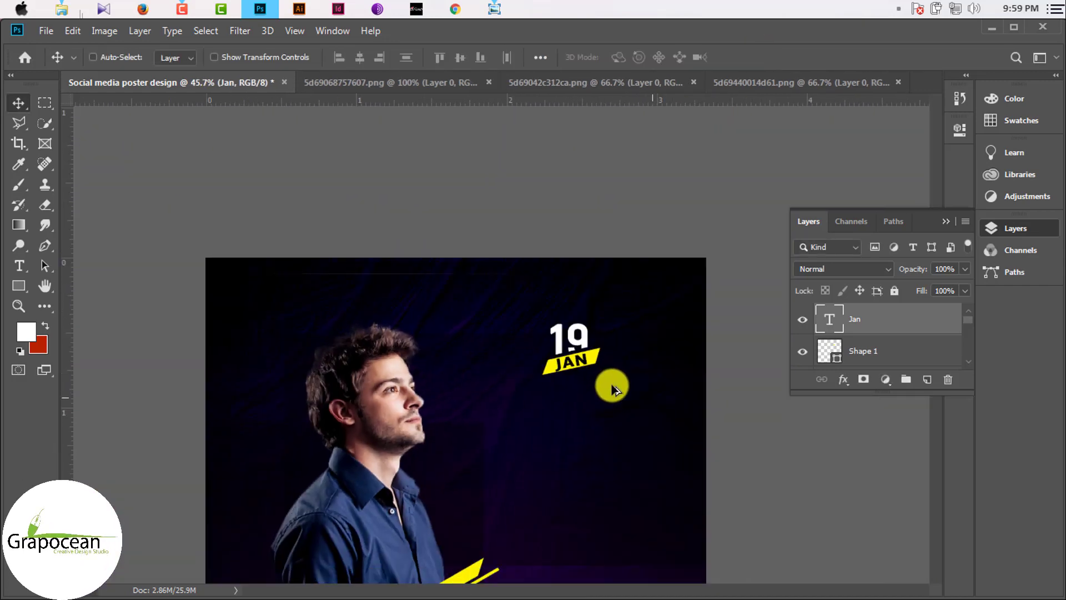
scroll(614, 386, "down", 2)
scroll(585, 279, "up", 3)
left_click(494, 8)
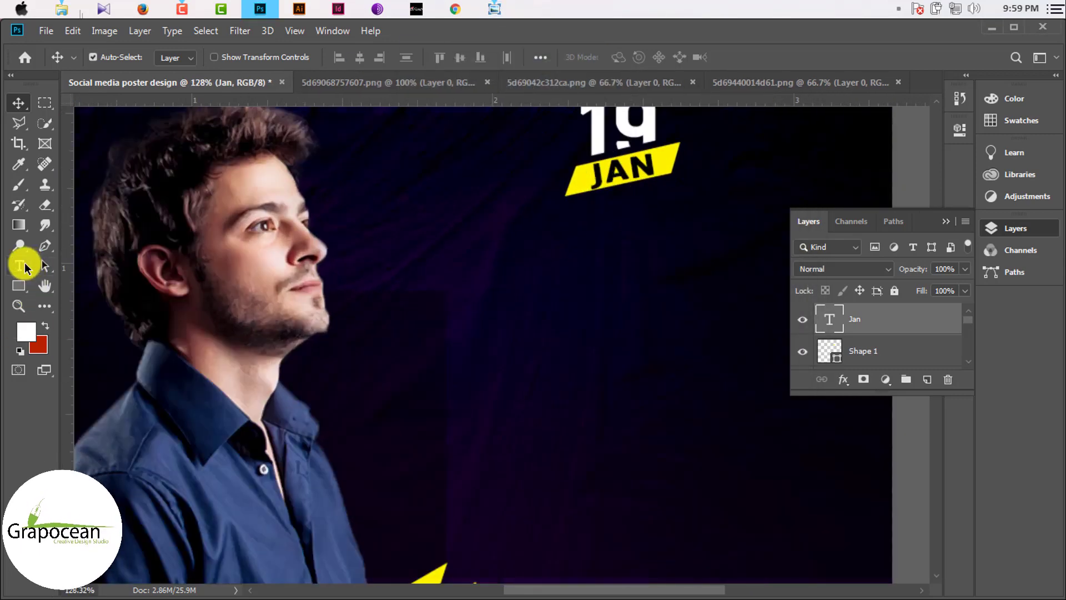
left_click(20, 265)
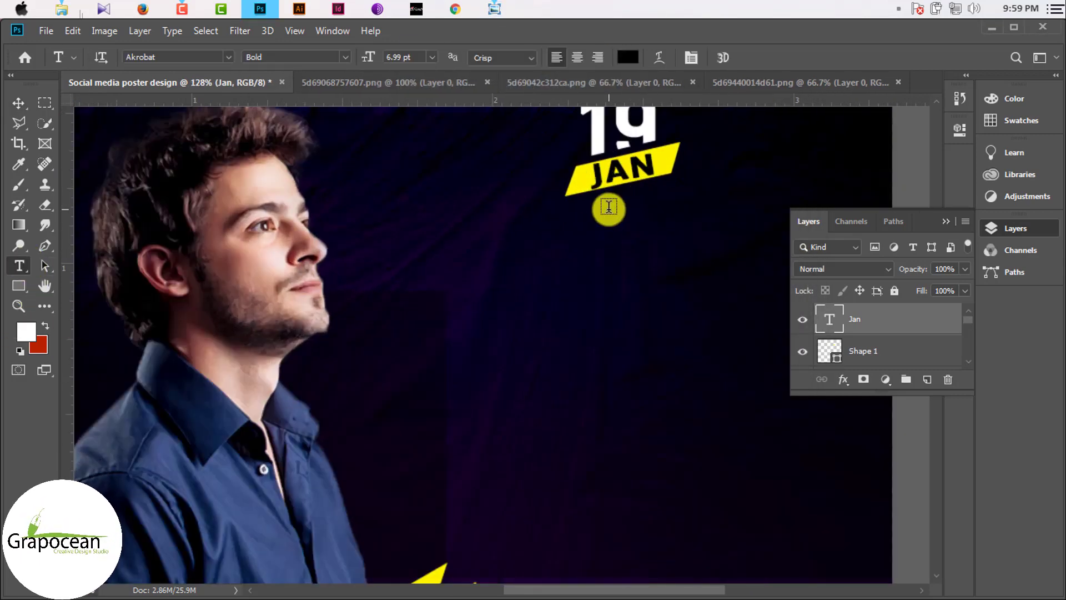
left_click(607, 209)
type("2020")
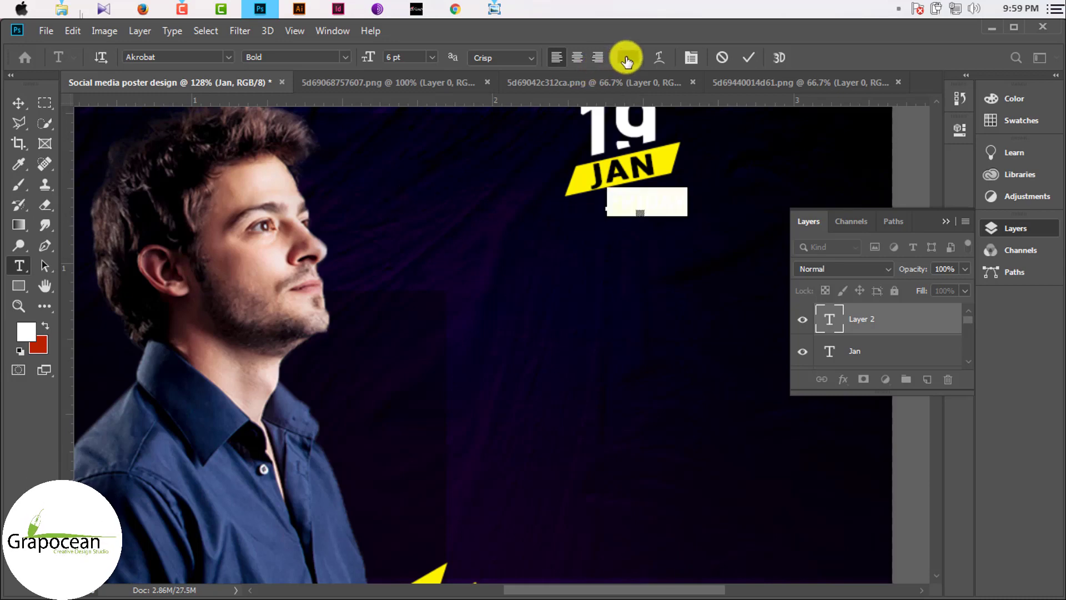
- Make the FRIDAY text white (#ffffff) and commit it
left_click(626, 57)
left_click(410, 459)
left_click_drag(752, 345, 433, 269)
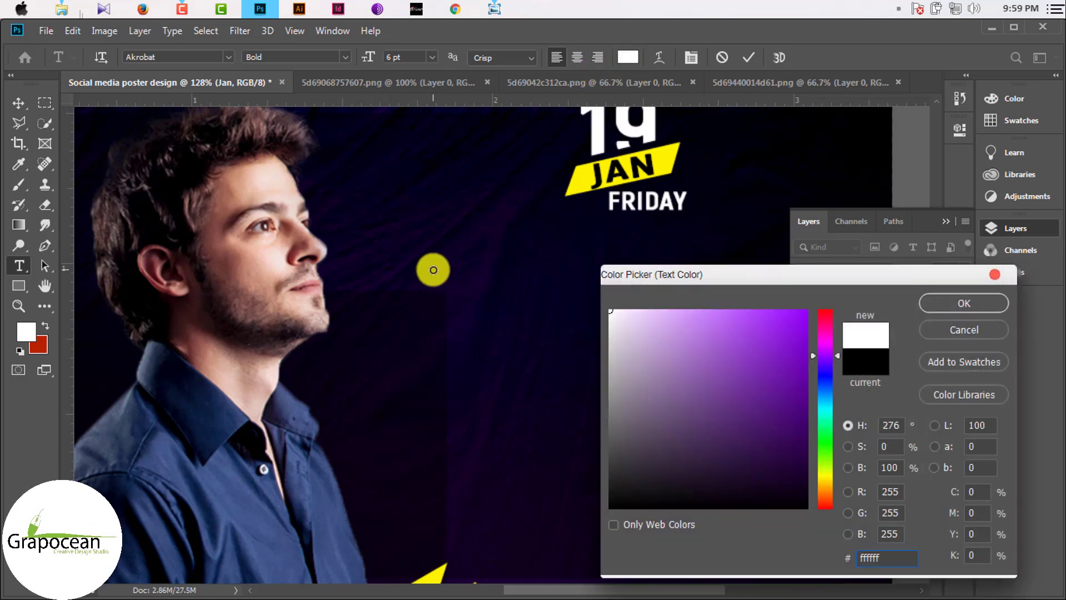
left_click(963, 303)
left_click(18, 103)
- Centre FRIDAY in line beneath the JAN badge
left_click_drag(683, 207, 655, 217)
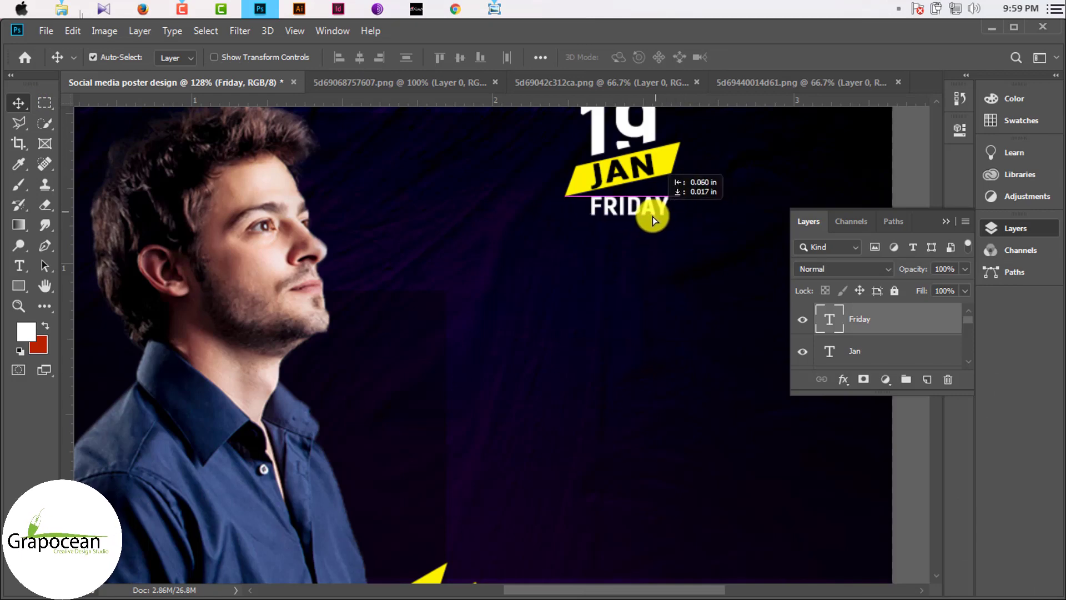
scroll(655, 217, "down", 3)
scroll(662, 241, "up", 1)
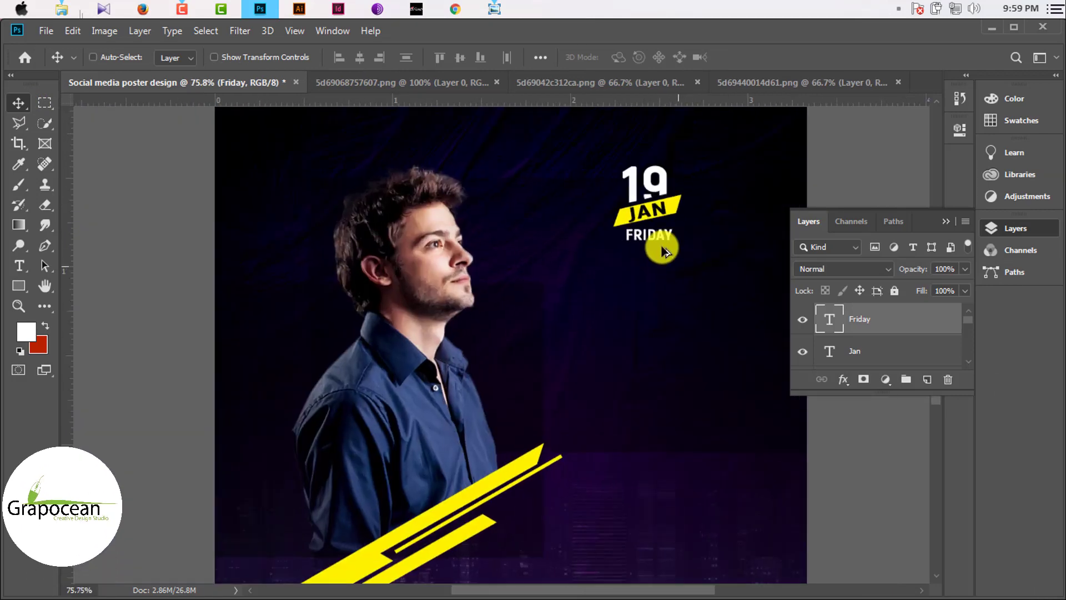
scroll(638, 238, "up", 3)
left_click_drag(638, 239, 647, 229)
scroll(623, 360, "down", 3)
scroll(574, 297, "down", 1)
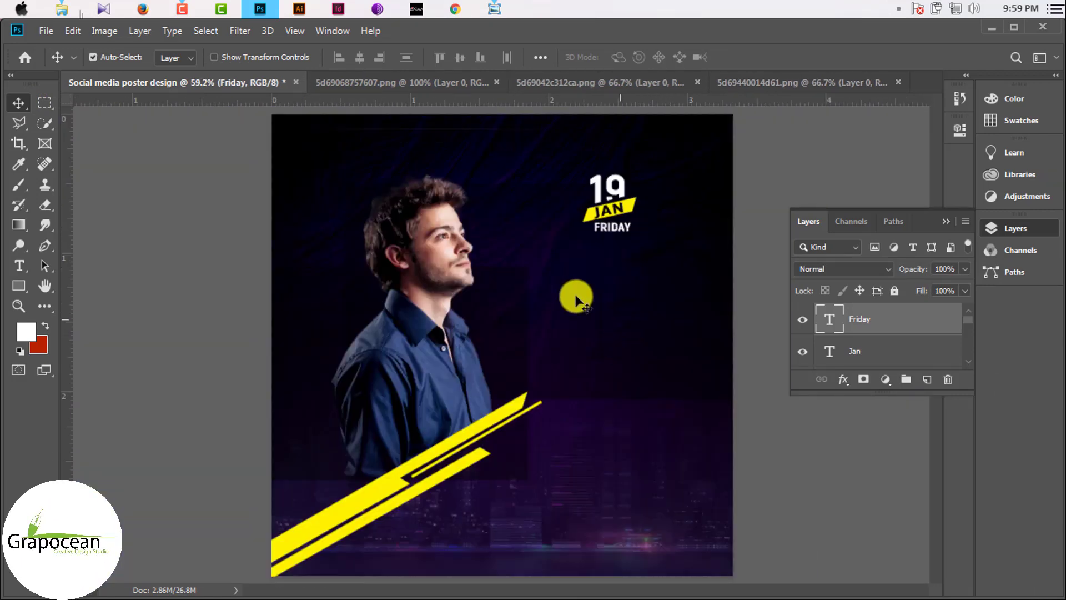
- Draw a black-filled rectangle over the 19 JAN FRIDAY date block
left_click(11, 286)
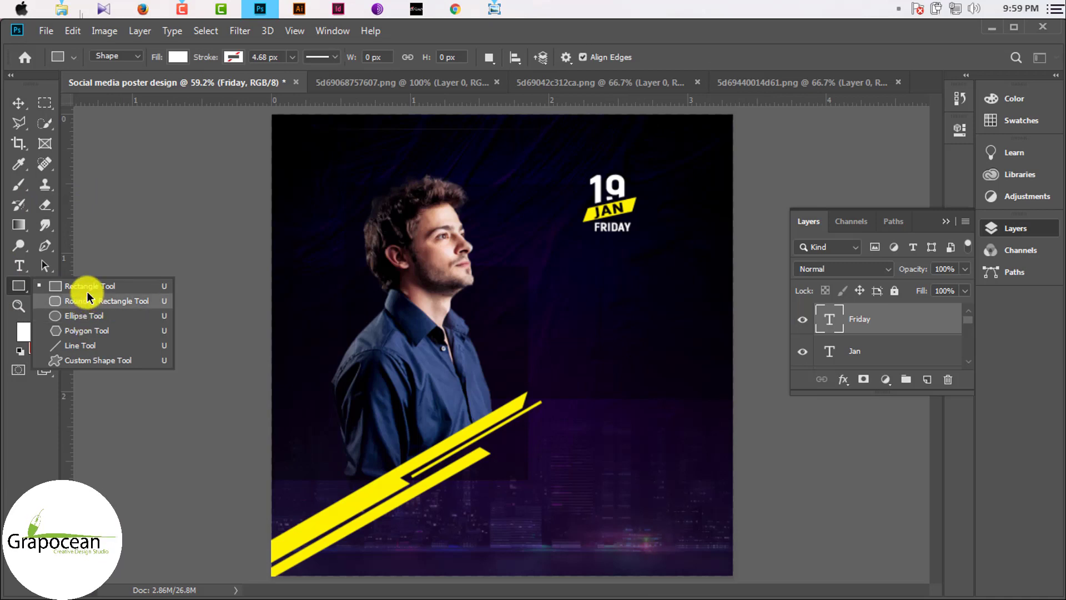
left_click(87, 287)
left_click_drag(643, 262, 643, 241)
left_click(177, 57)
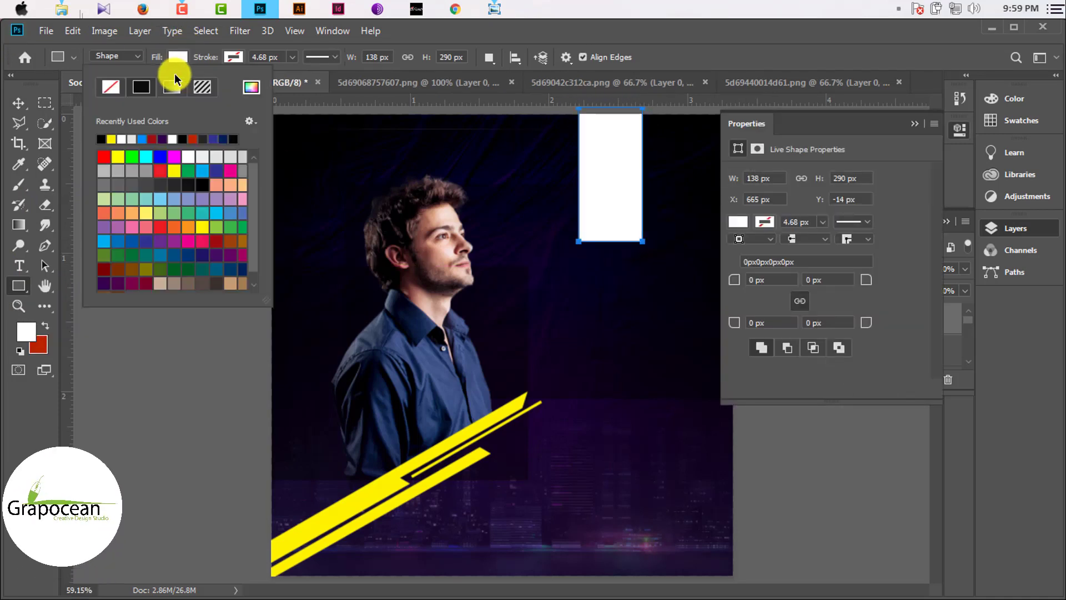
left_click(103, 138)
- Move the black rectangle below the date text layers and set it to 40% opacity
left_click(18, 103)
left_click(914, 123)
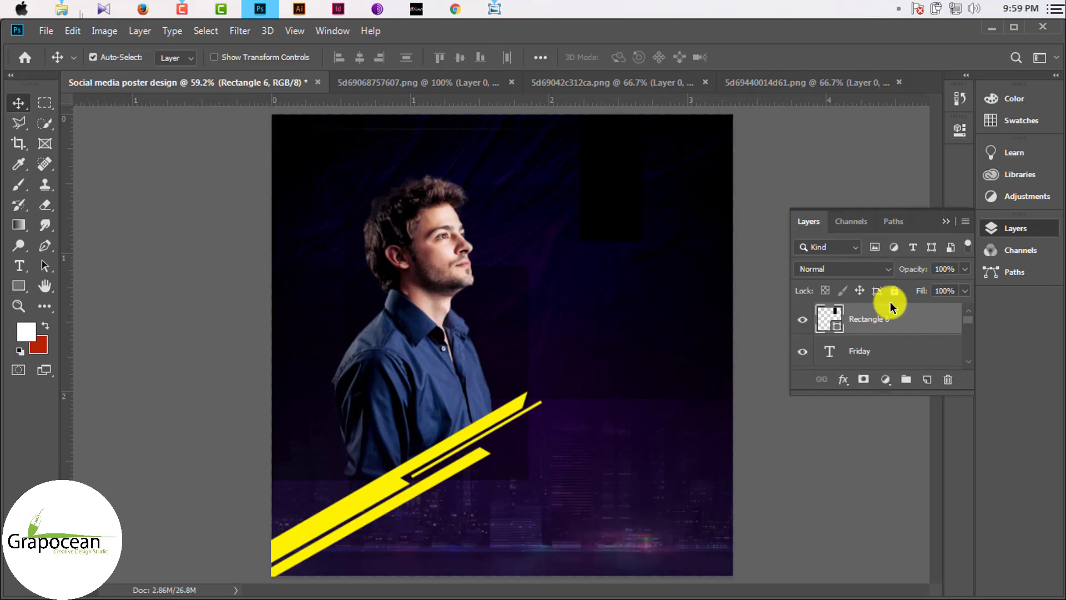
left_click_drag(877, 319, 892, 333)
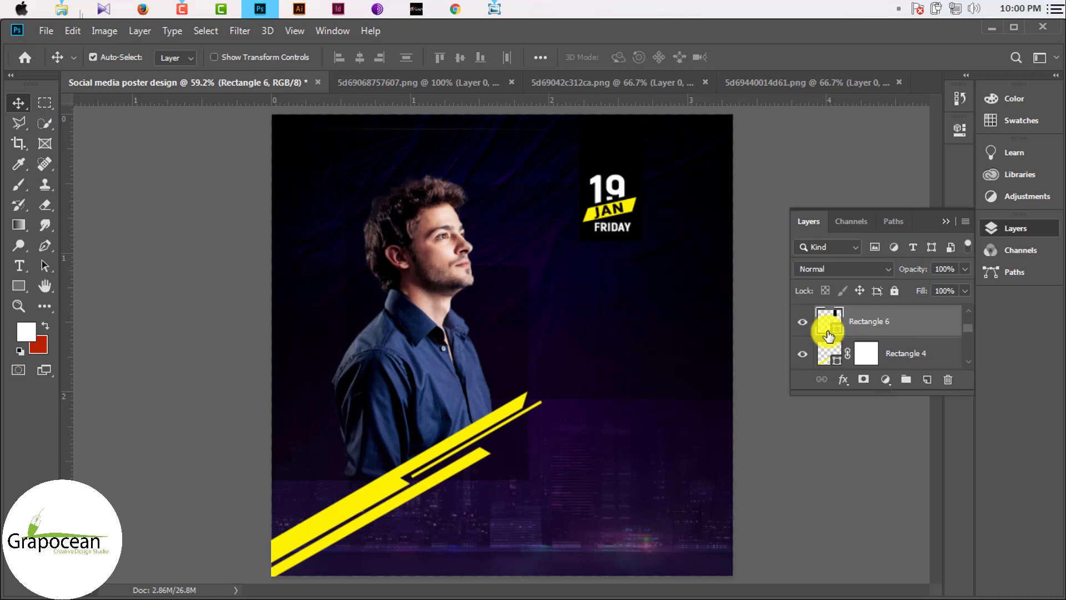
left_click_drag(939, 287, 921, 287)
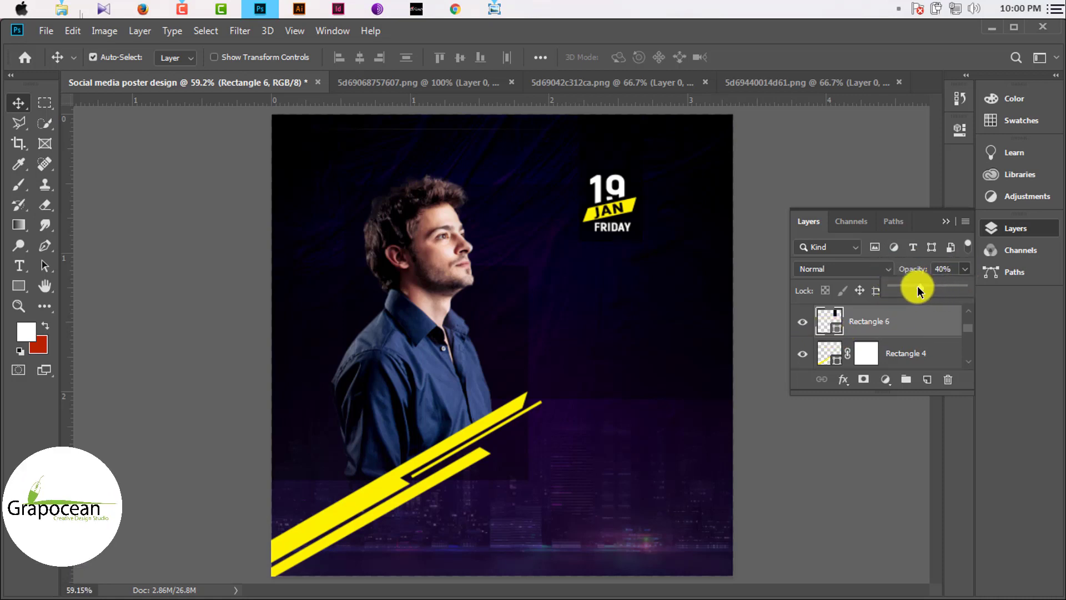
- Switch to the Rounded Rectangle Tool
right_click(19, 285)
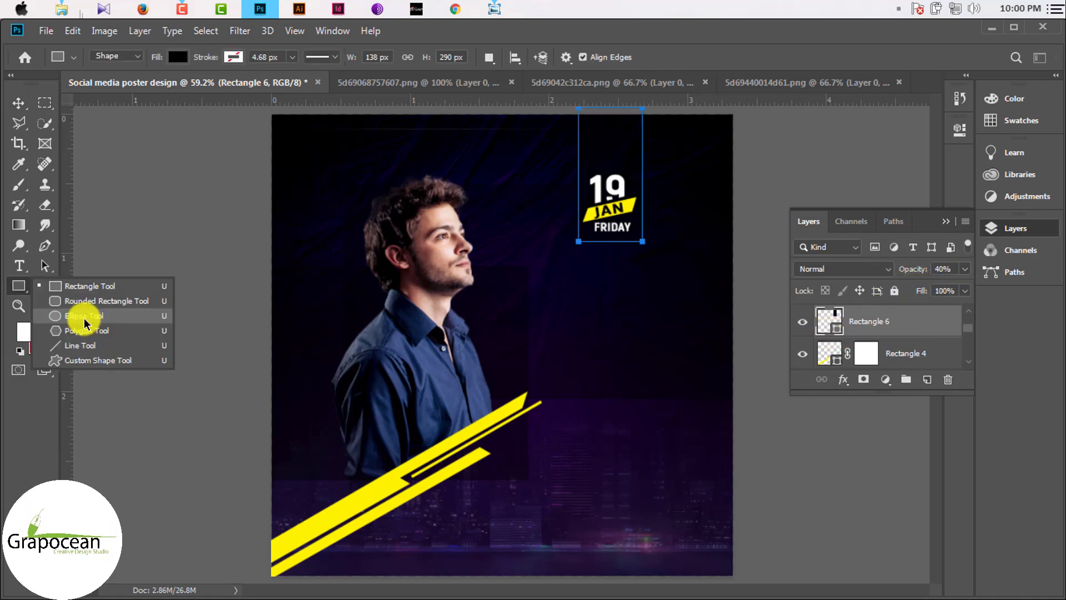
left_click(89, 302)
left_click(927, 379)
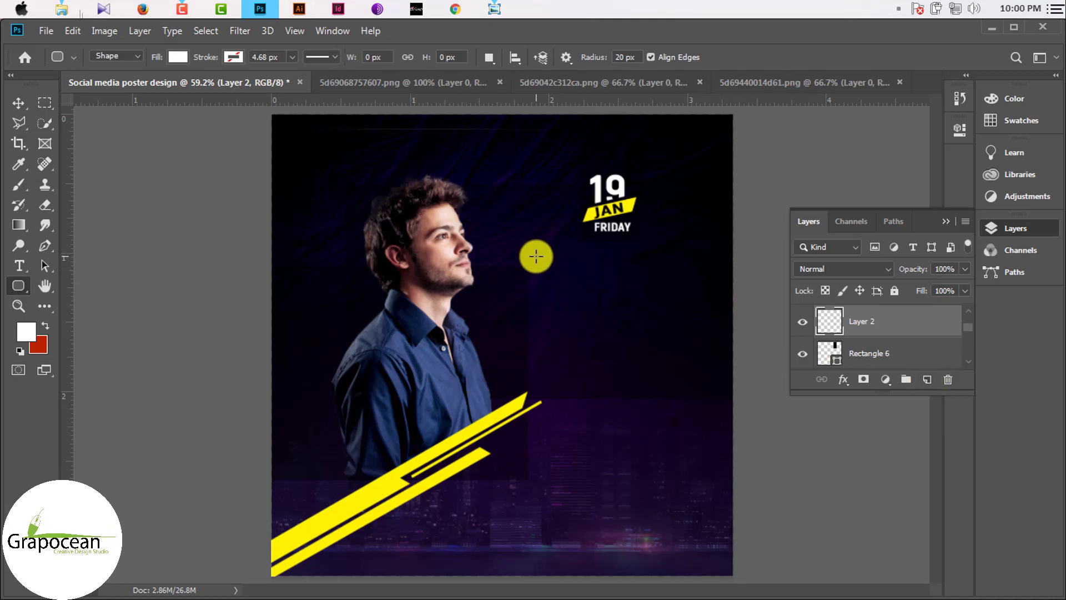
- Draw a long white rounded bar beside the man's face, reaching the right edge
left_click_drag(691, 274, 745, 271)
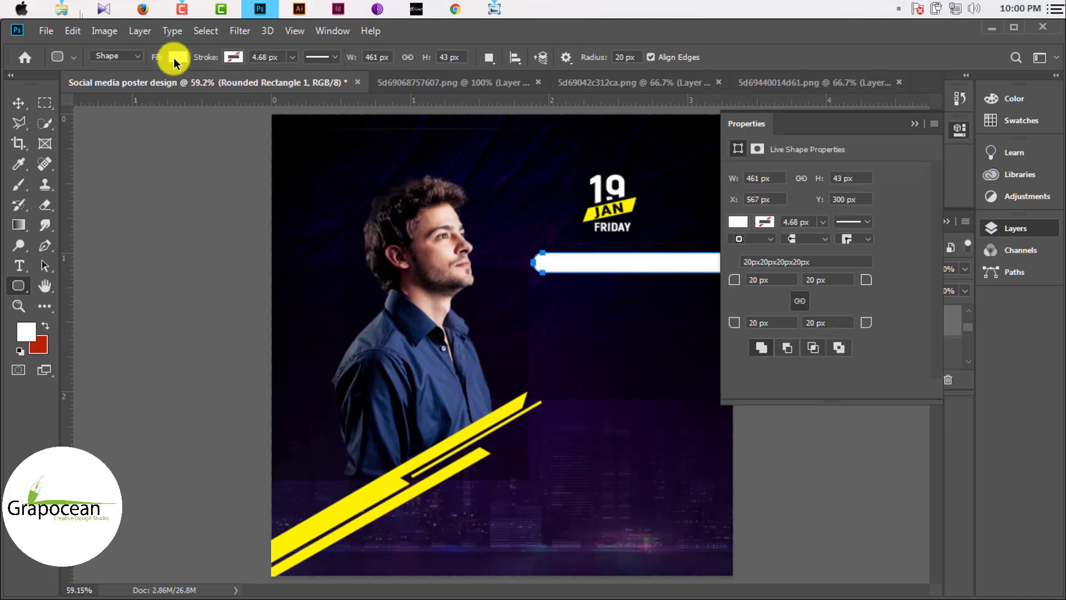
left_click(178, 56)
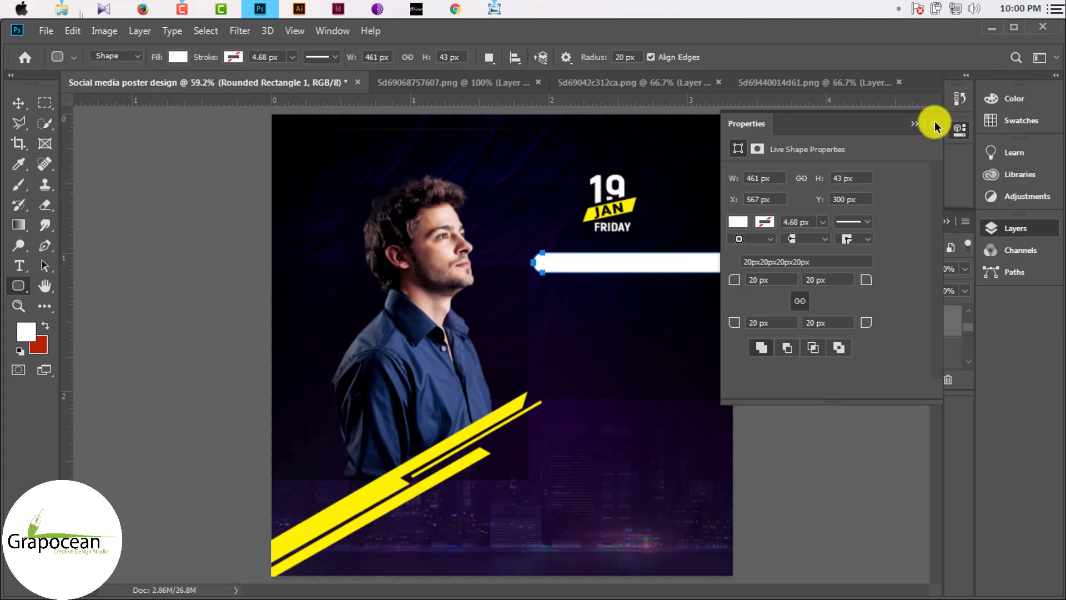
left_click(935, 126)
- Type GRAPOCEAN PRECENT'S as new text and colour it black (#000000)
left_click(18, 266)
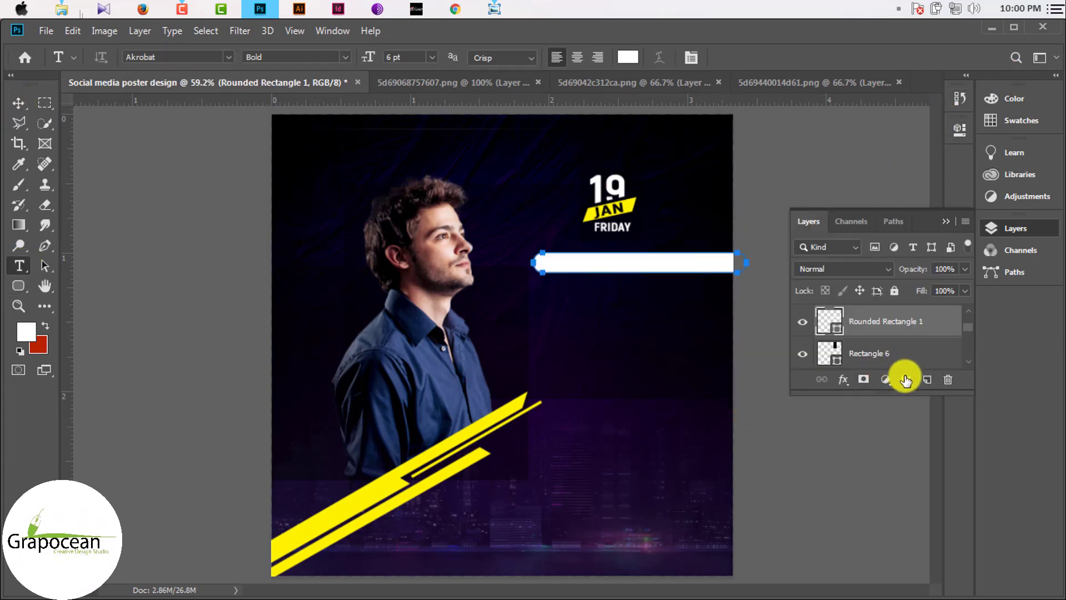
left_click(590, 316)
key("BackSpace")
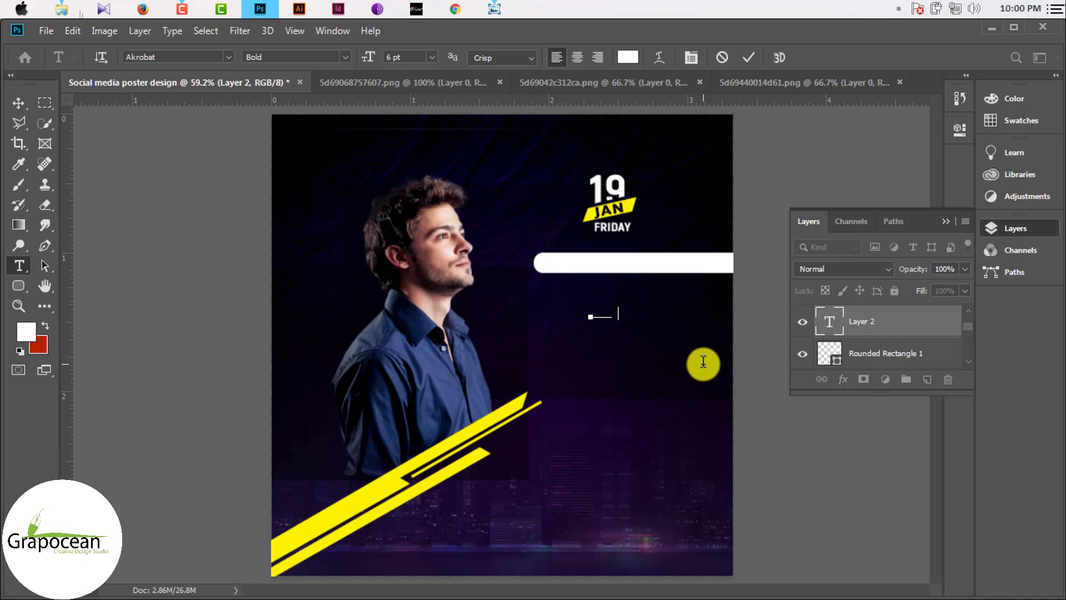
type("GRAPOCEAN PRECE")
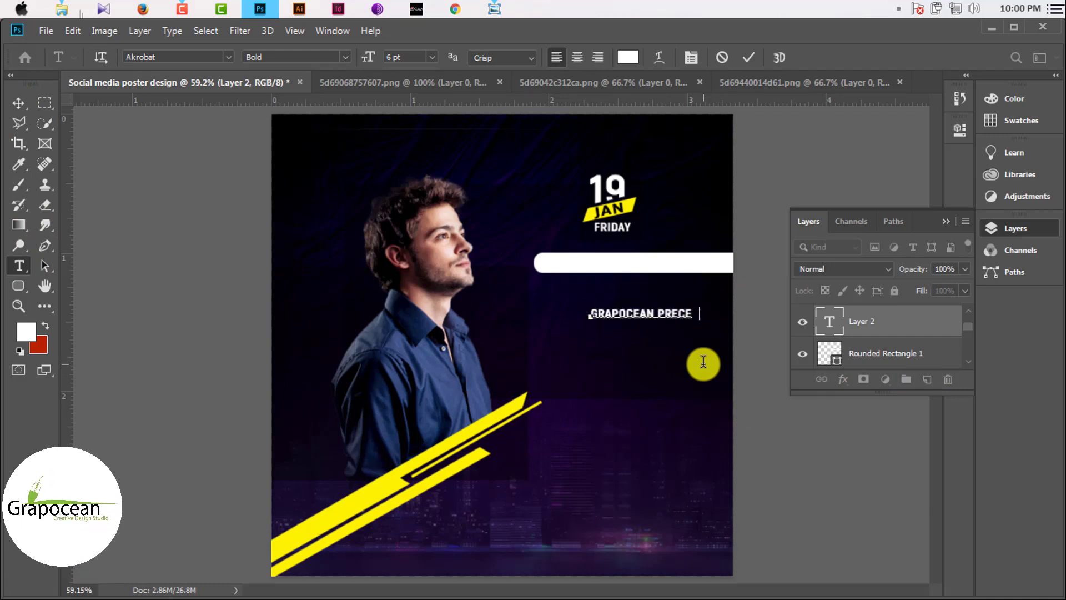
type("NT'S")
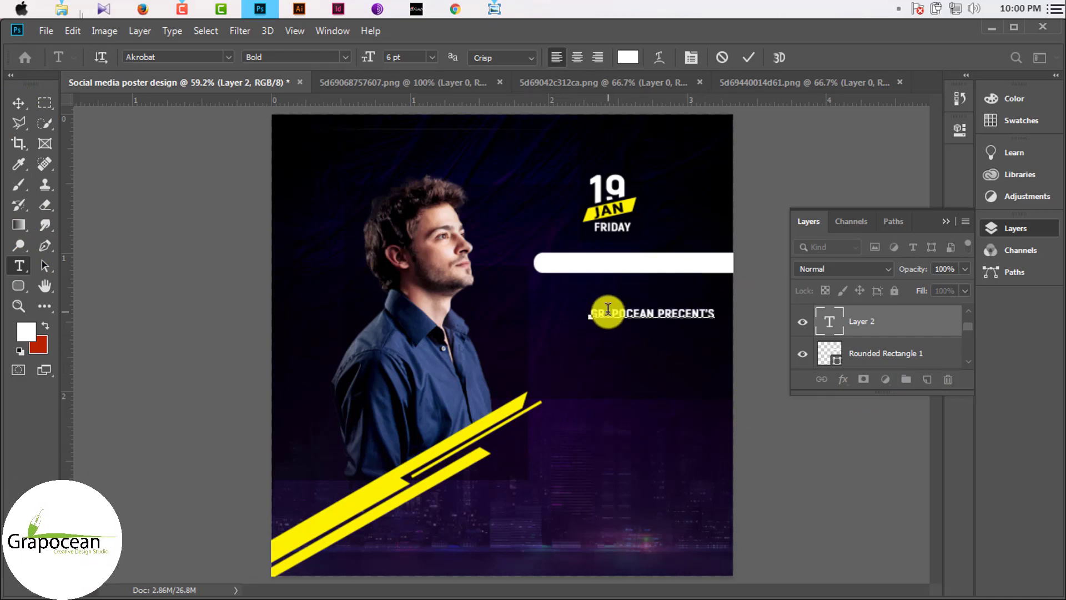
double_click(829, 322)
left_click(628, 57)
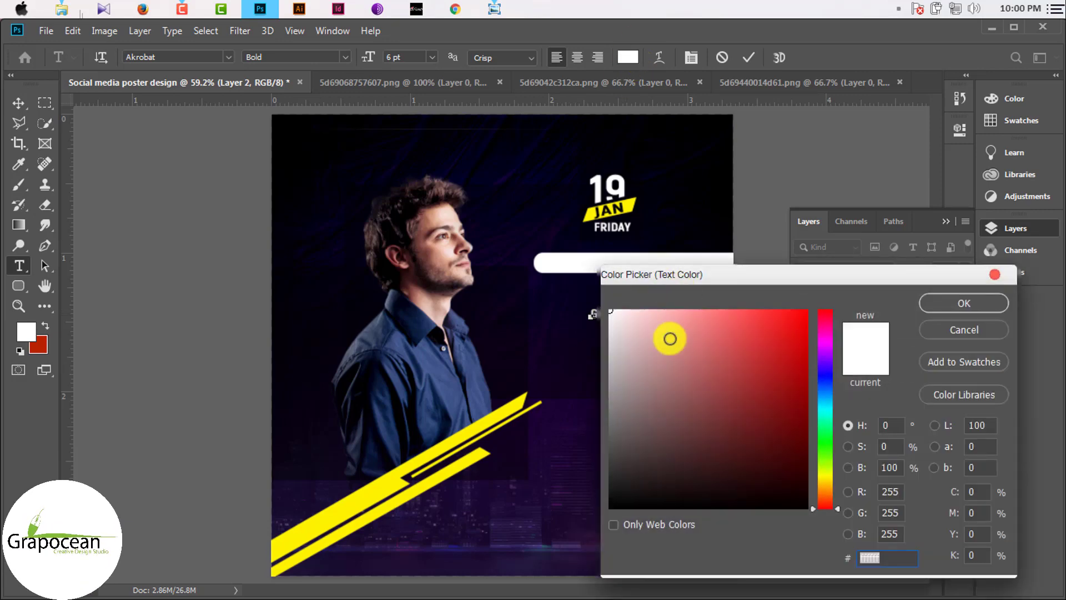
left_click_drag(669, 338, 431, 561)
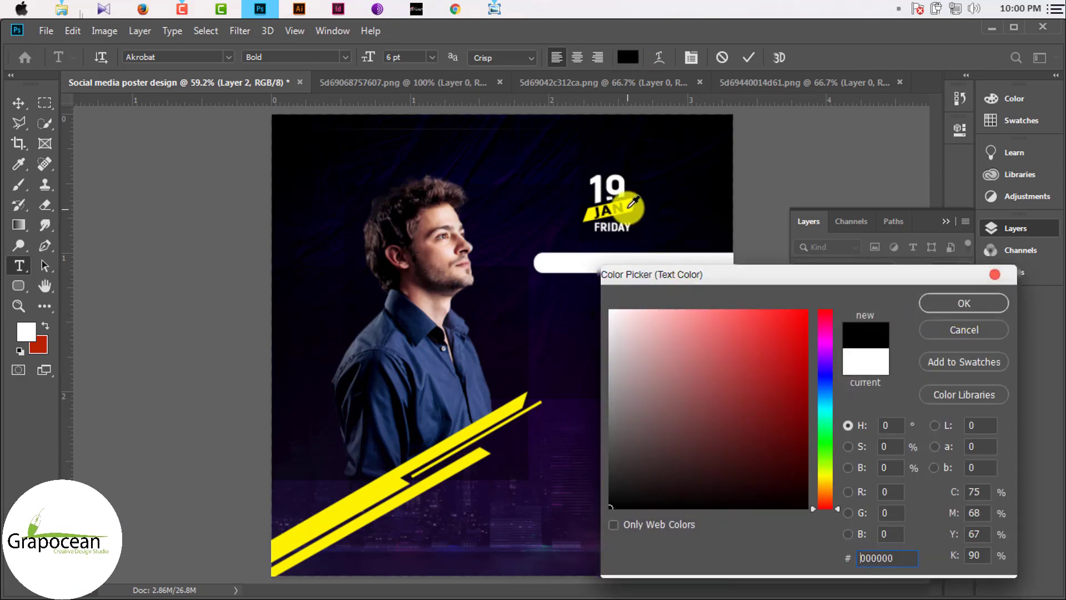
left_click(605, 185)
- Confirm the black colour and move the GRAPOCEAN PRECENT'S text onto the bar
left_click(927, 304)
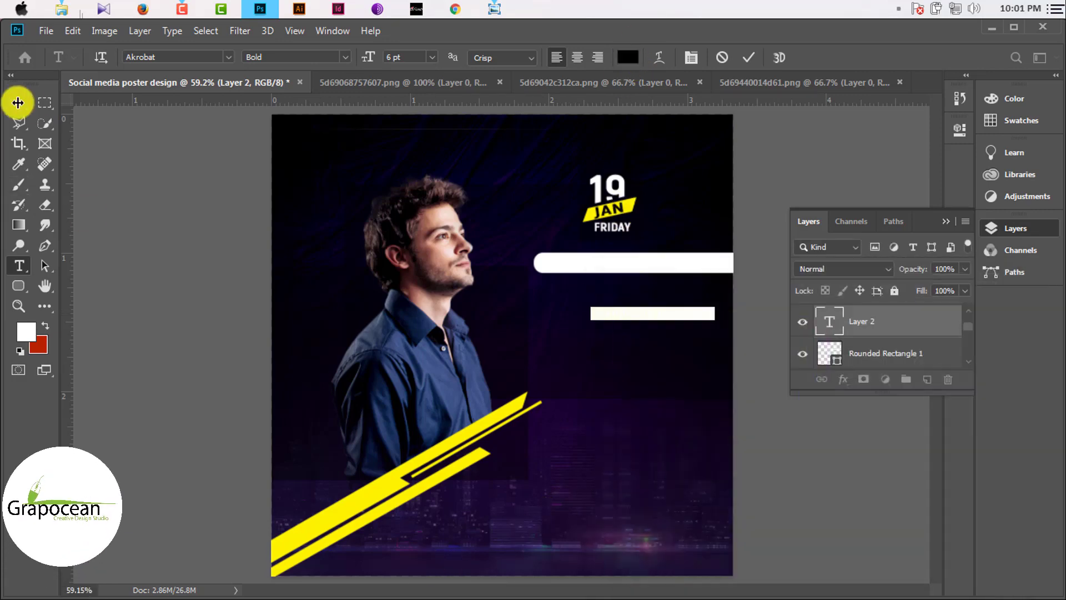
left_click(18, 103)
left_click_drag(635, 331, 575, 269)
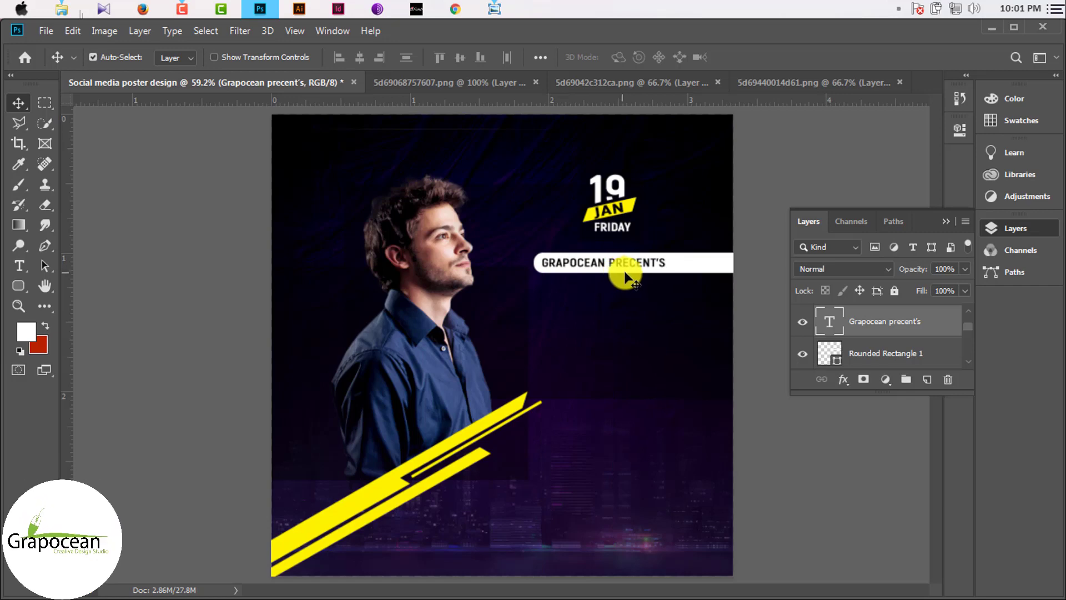
- Recolour the rounded bar with yellow sampled from the JAN badge and align the text on it
scroll(733, 261, "up", 2)
left_click(701, 268)
double_click(829, 353)
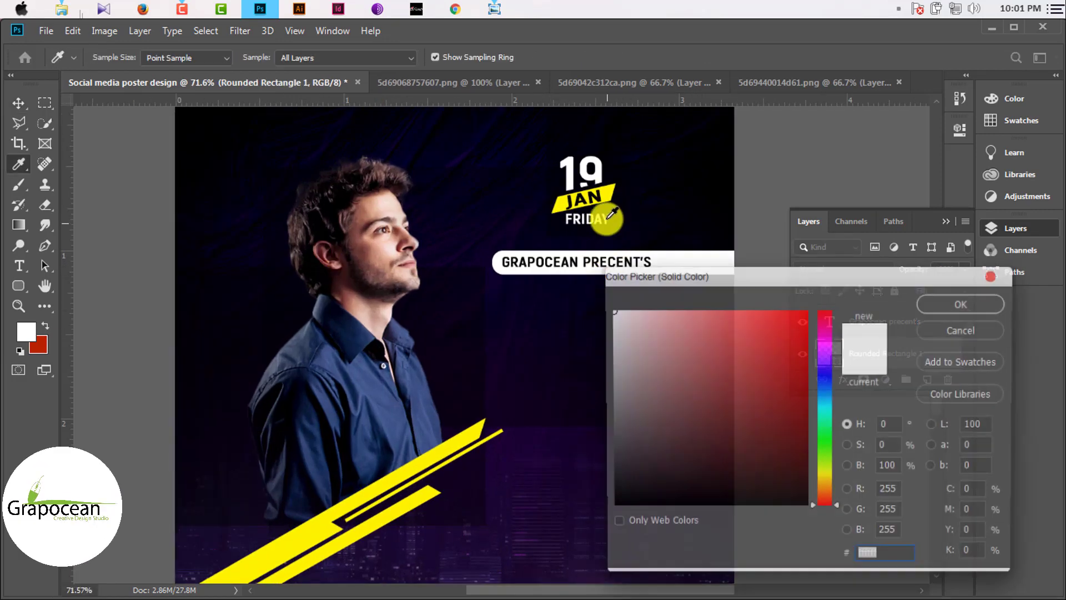
left_click(610, 188)
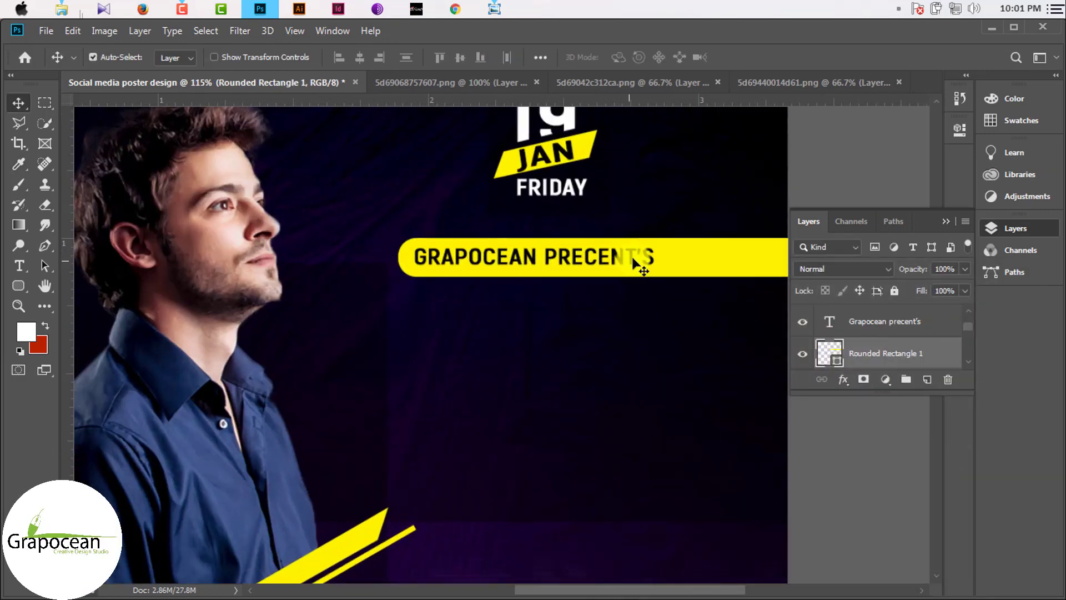
left_click_drag(638, 262, 631, 261)
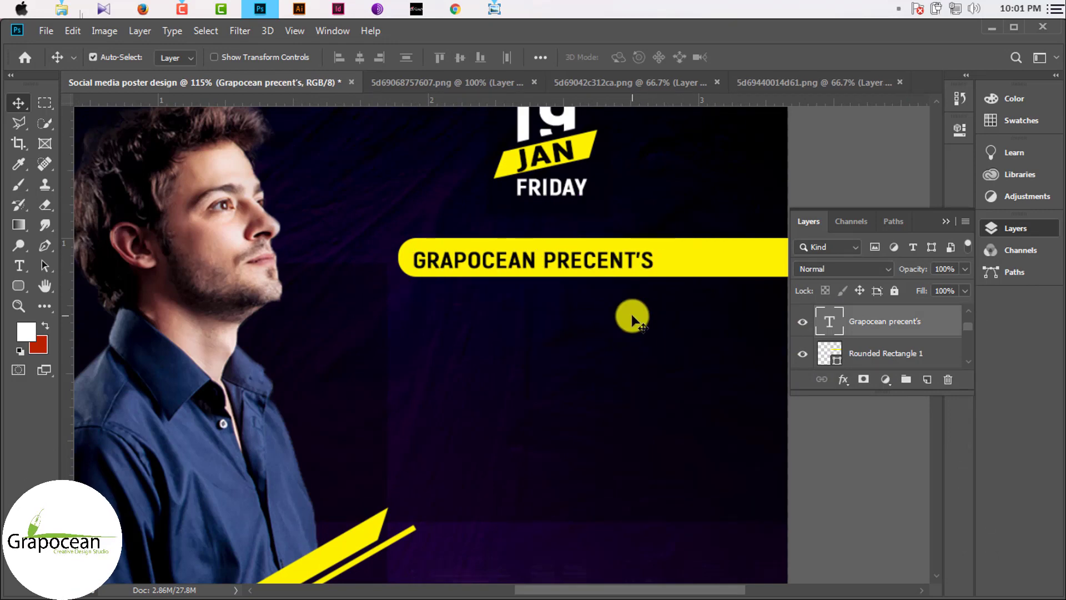
scroll(631, 315, "down", 4)
scroll(626, 360, "down", 2)
- Add white (#ffffff) GRAPHIC DESIGN COMPETITIONS text below the yellow bar
left_click(19, 266)
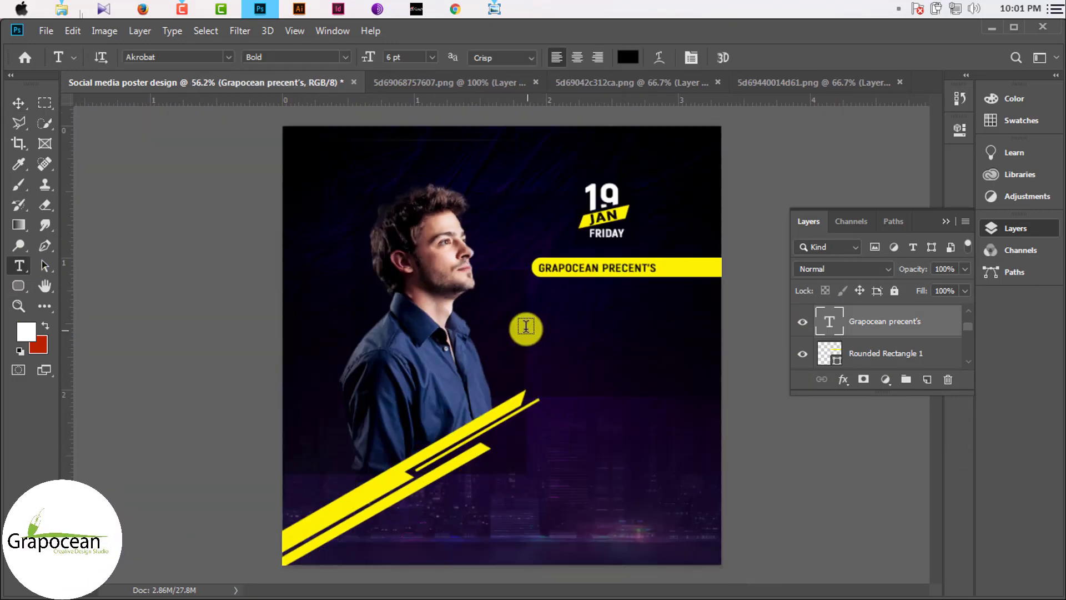
left_click(560, 314)
type("____")
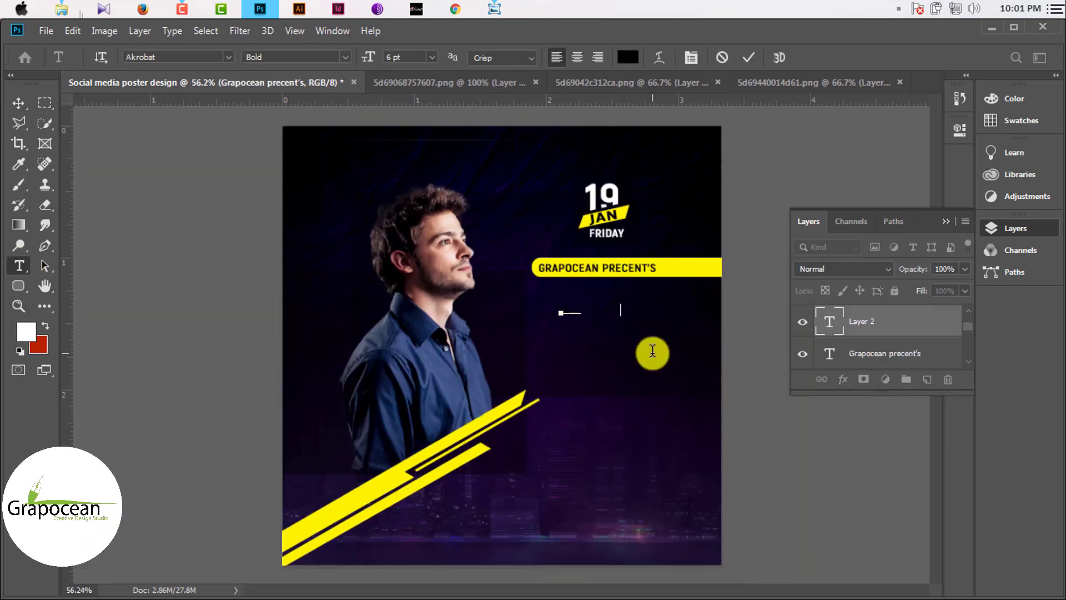
type("____________________________")
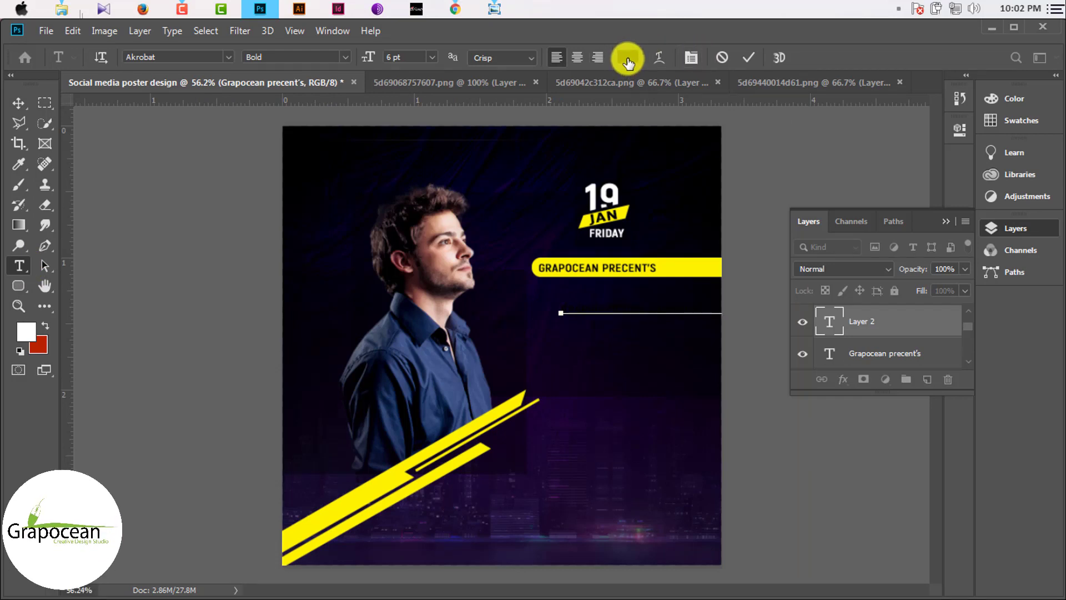
left_click(628, 57)
type("ffffff")
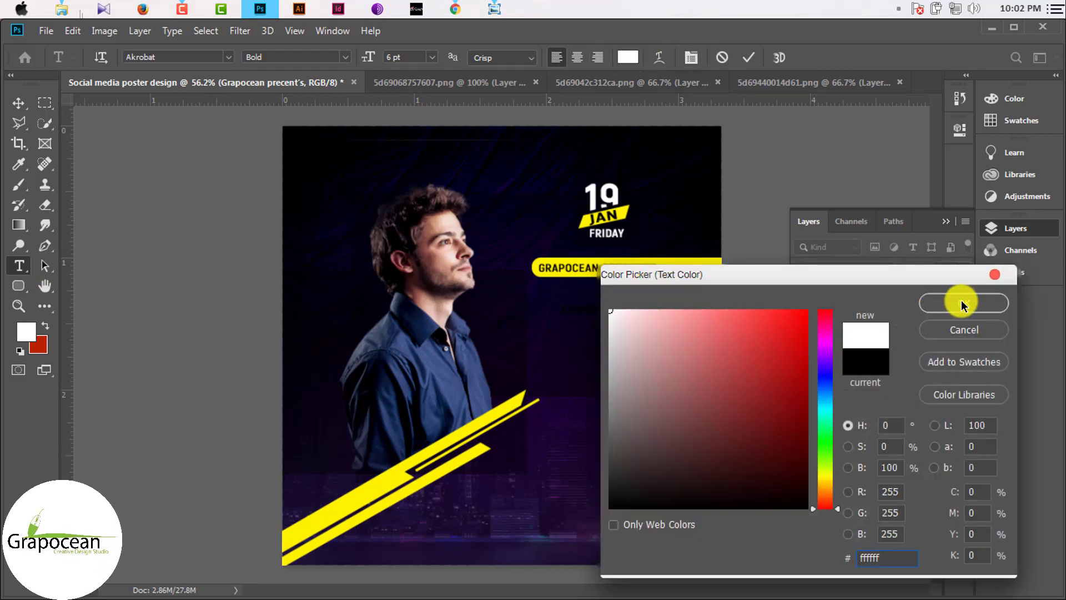
left_click(963, 303)
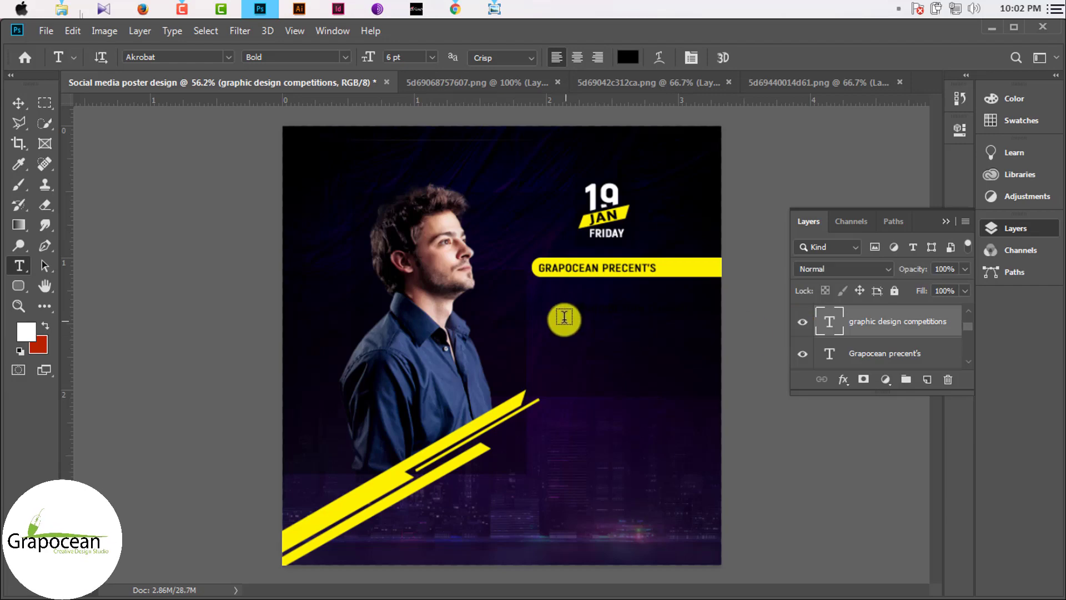
left_click(628, 57)
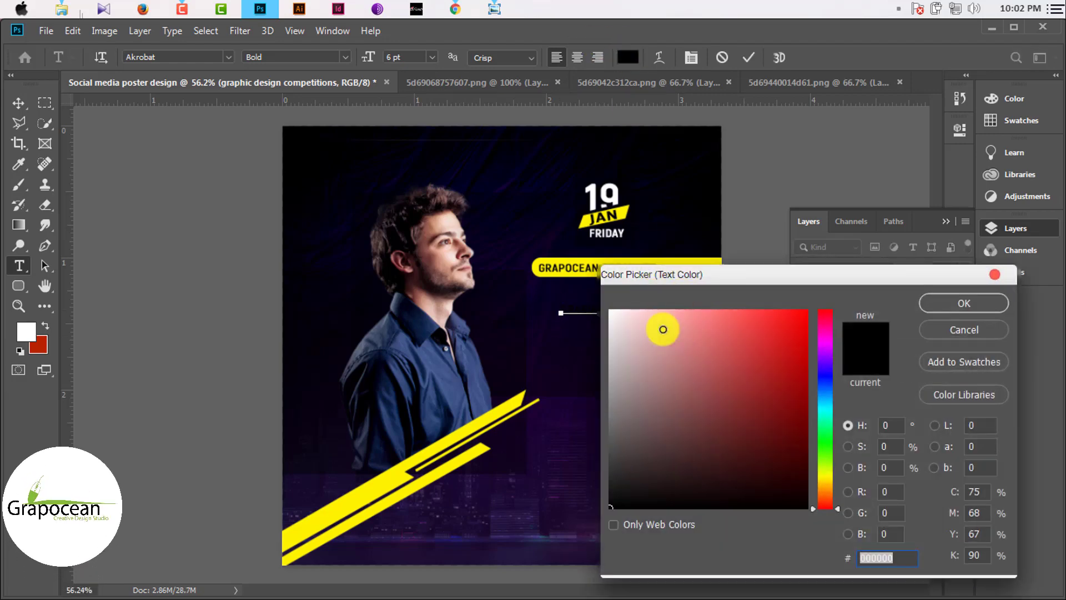
left_click_drag(662, 328, 578, 292)
key("Return")
left_click(19, 103)
- Shift the title text slightly right and enlarge the word GRAPHIC
key("t")
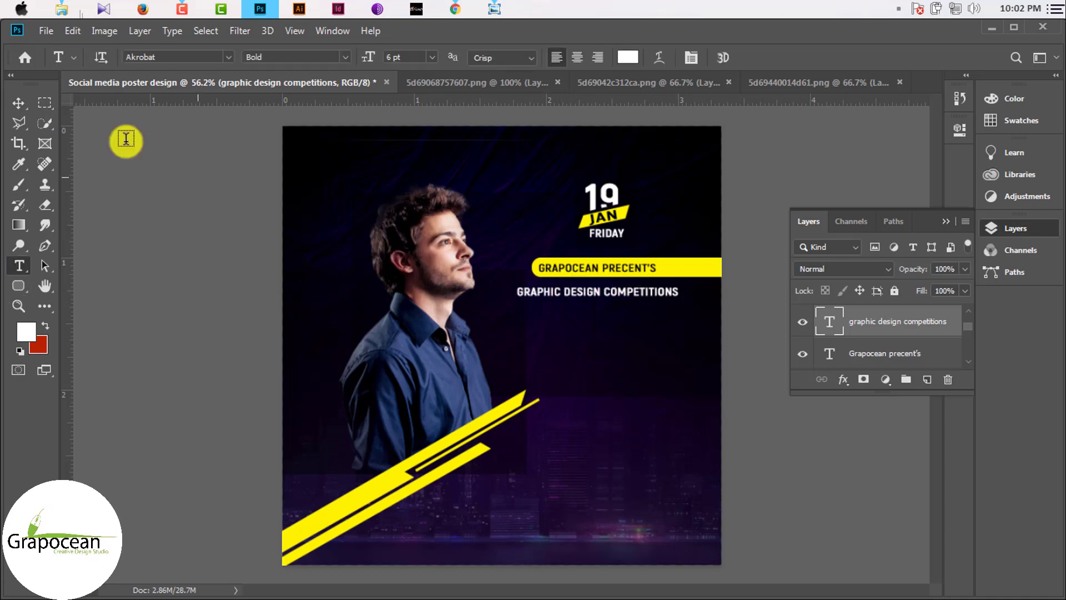
left_click(23, 93)
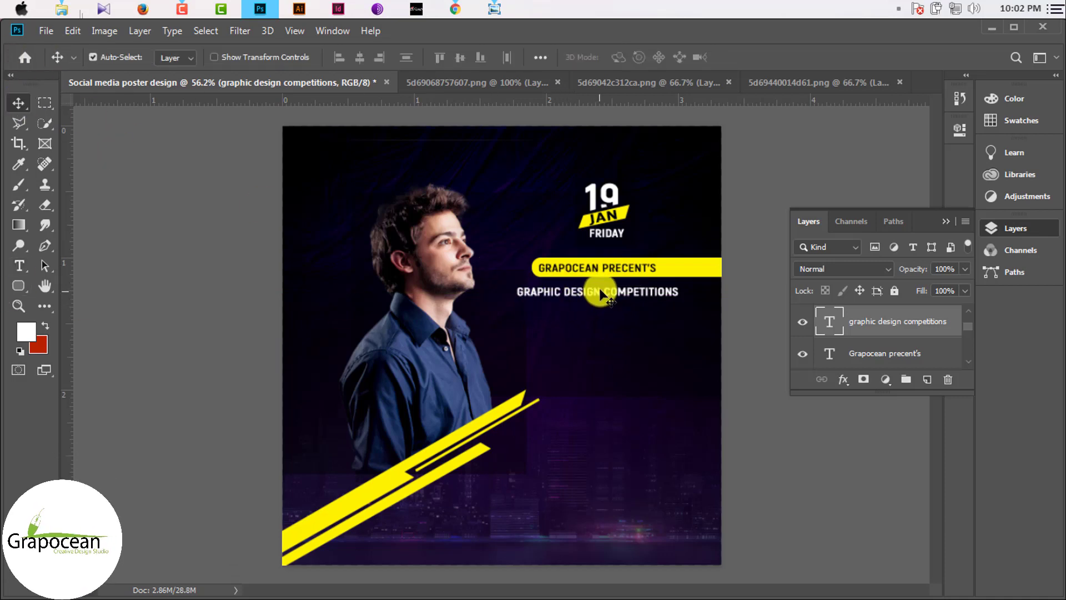
left_click_drag(617, 288, 623, 289)
left_click(19, 266)
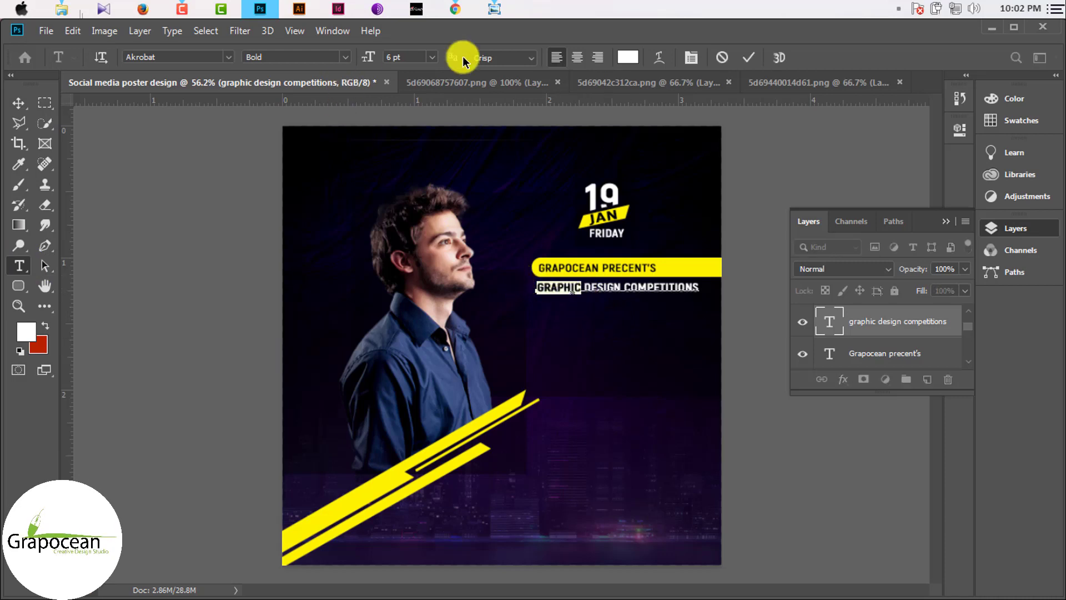
left_click_drag(375, 61, 377, 61)
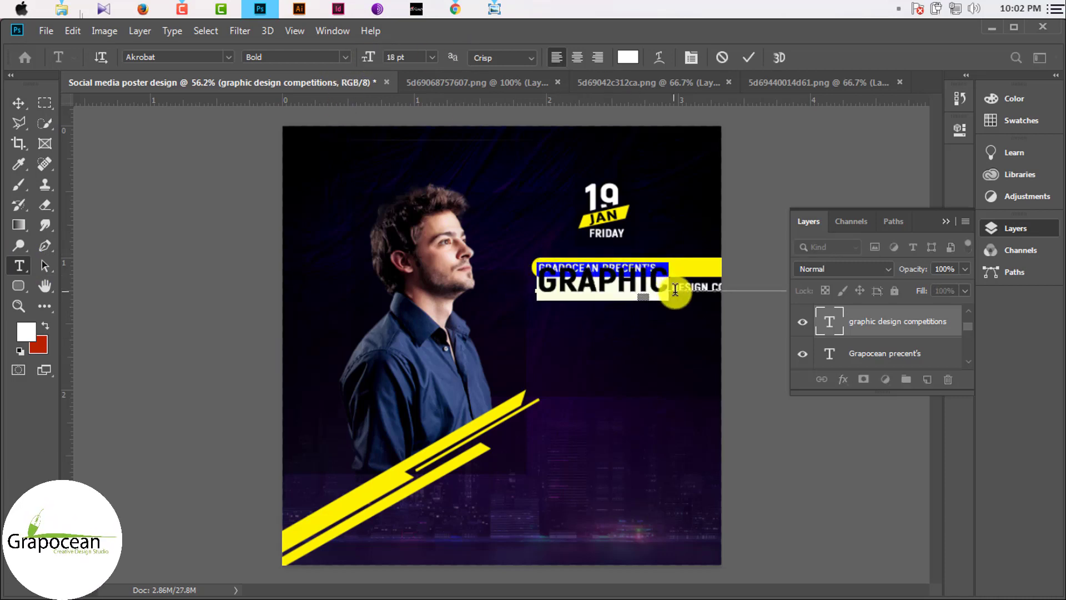
left_click(21, 105)
scroll(661, 325, "up", 3)
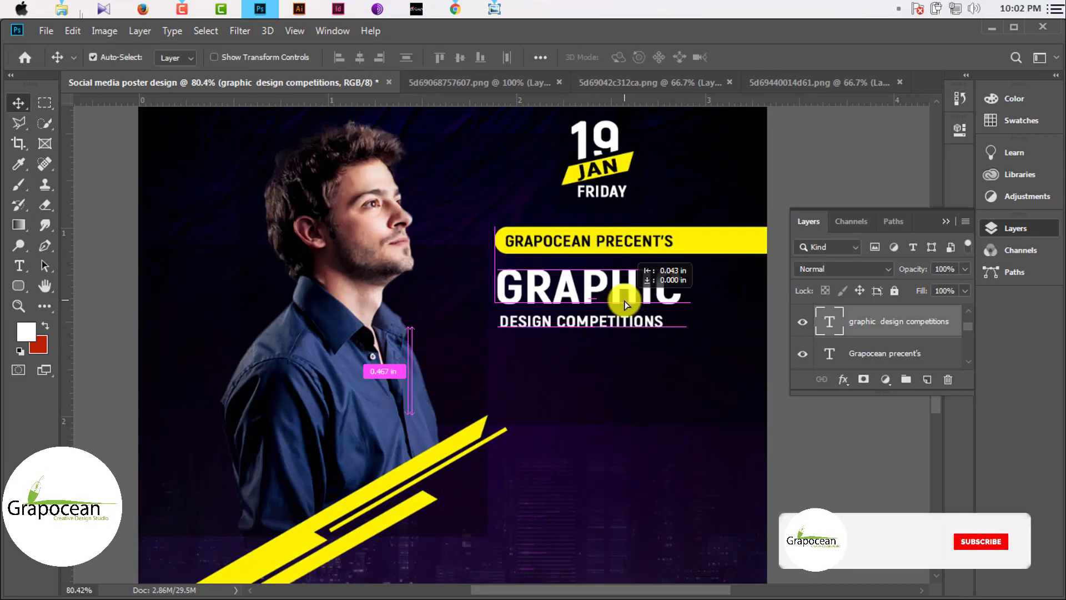
- Enlarge the DESIGN COMPETITIONS line and move the headline slightly down
left_click(29, 266)
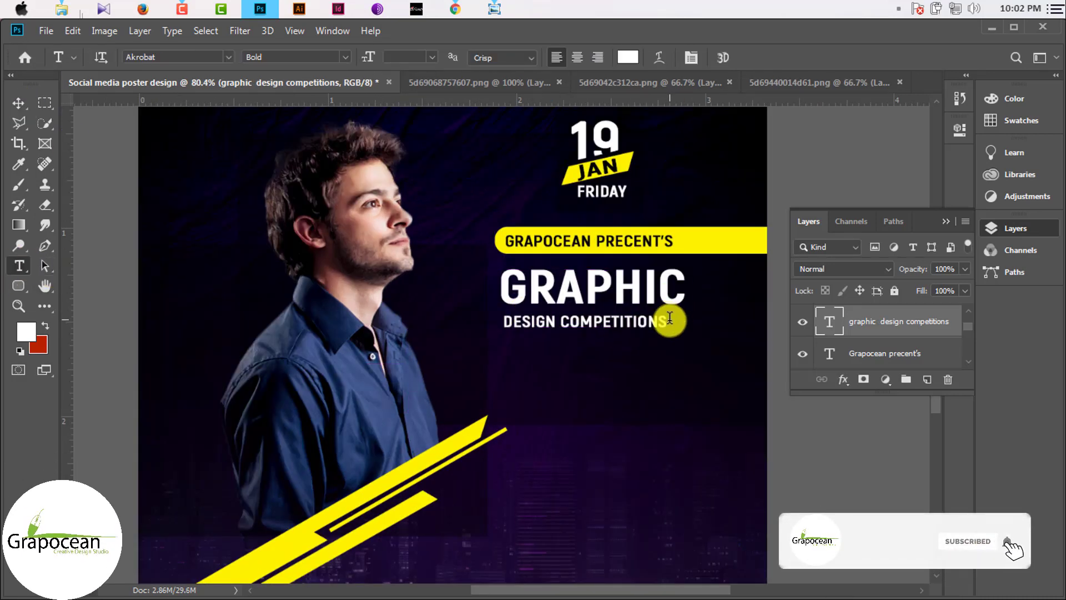
left_click(507, 295)
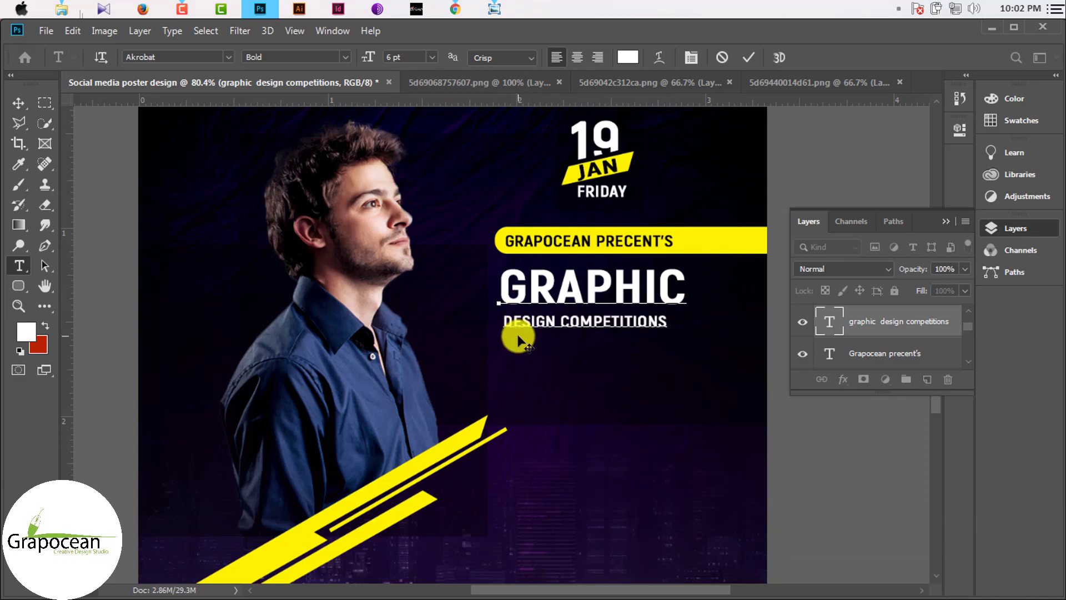
left_click_drag(667, 326, 667, 327)
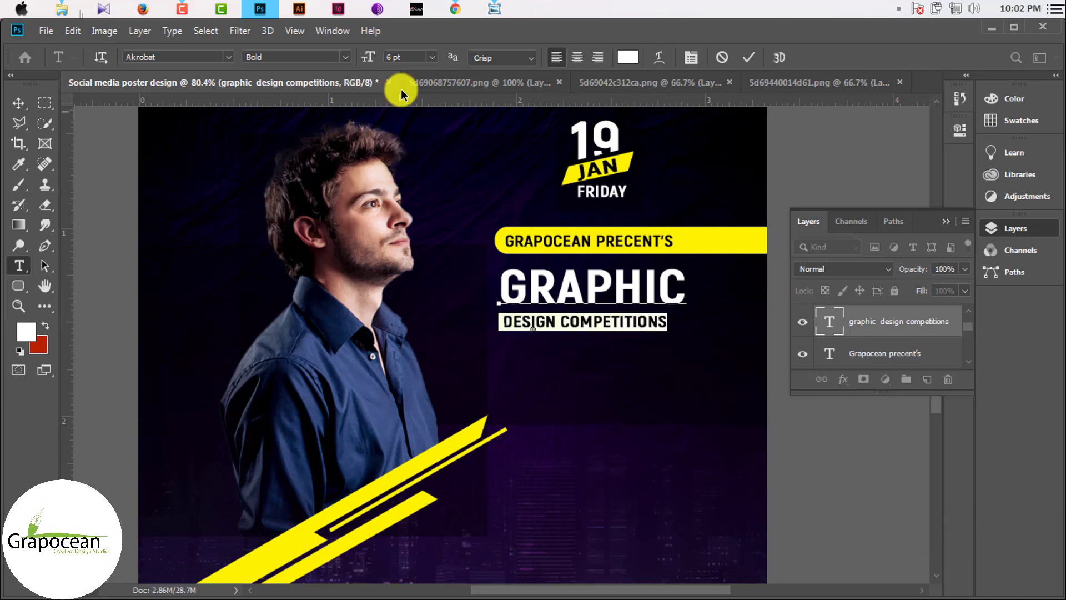
left_click_drag(368, 63, 371, 62)
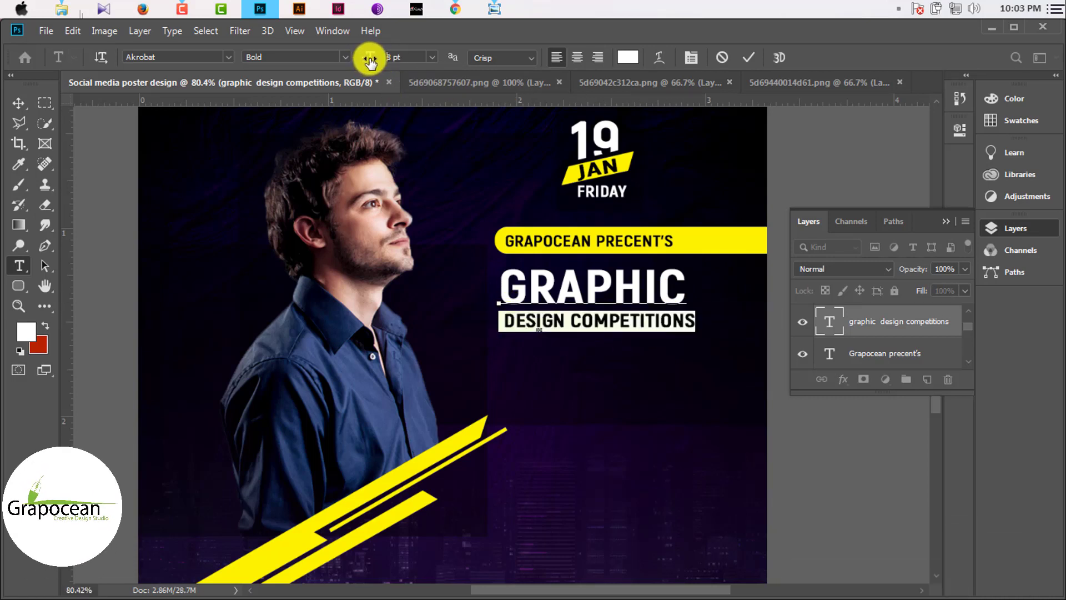
left_click(22, 103)
mouse_move(564, 294)
left_mouse_down()
mouse_move(564, 311)
mouse_move(605, 319)
left_mouse_up()
scroll(678, 345, "down", 3)
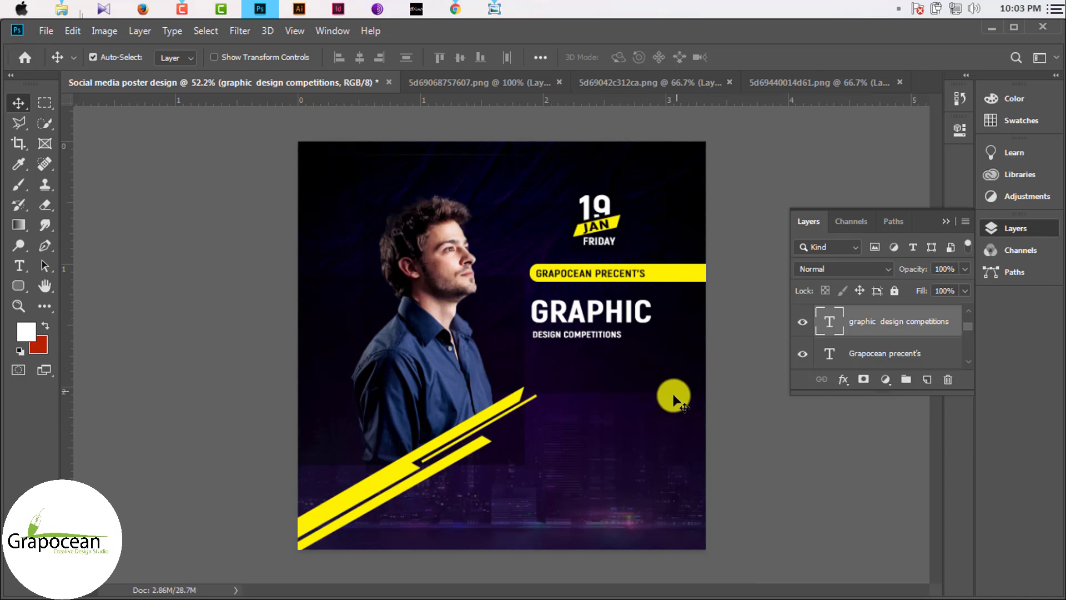
scroll(612, 381, "up", 2)
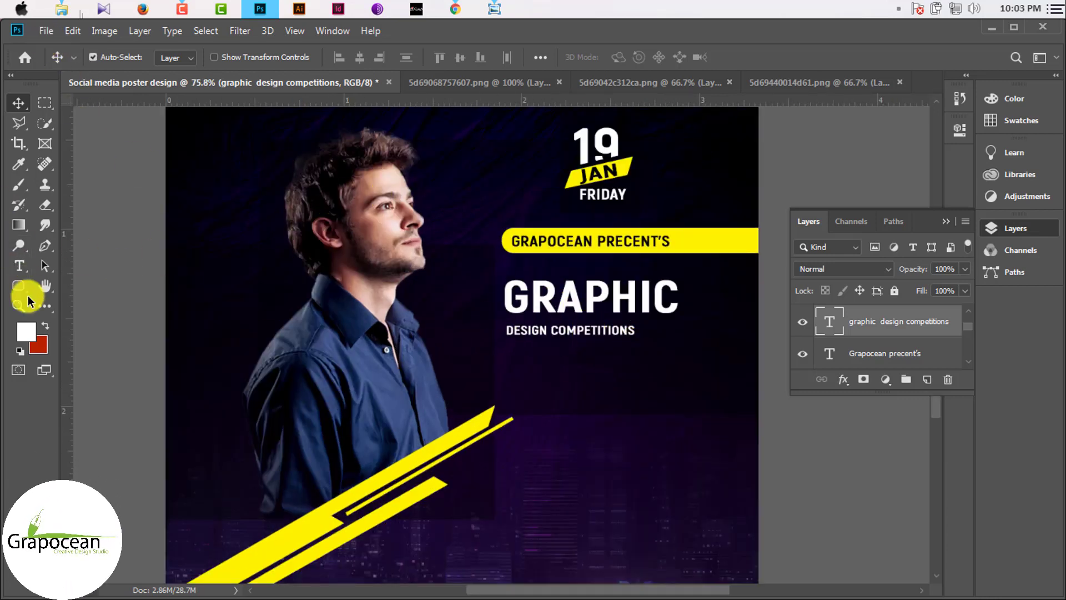
- Cut GRAPHIC out into its own text layer and nudge it above the subtitle
key("t")
left_click_drag(678, 293, 505, 281)
right_click(549, 295)
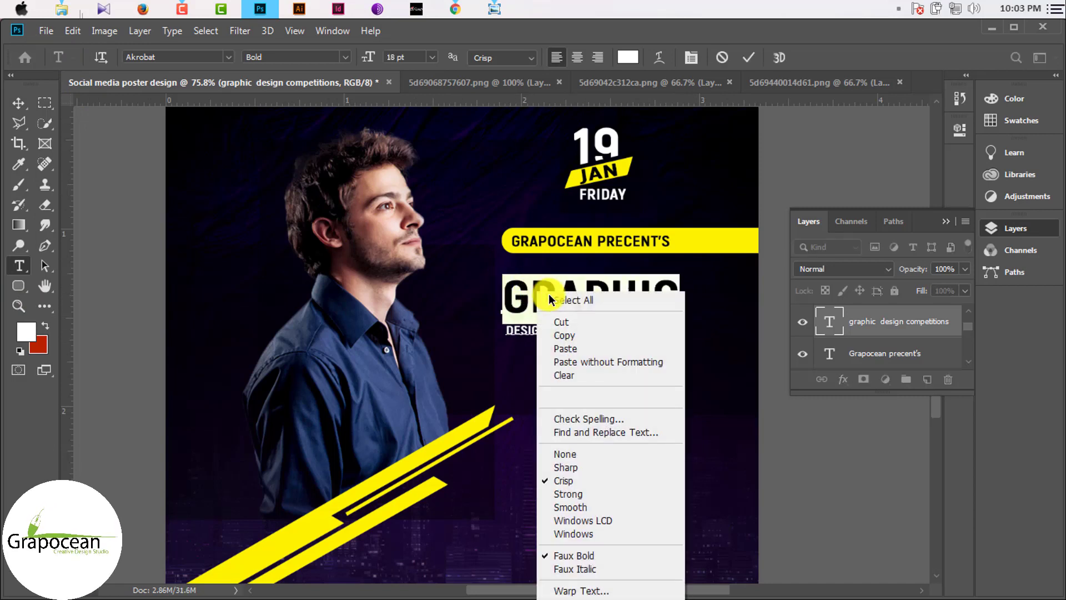
left_click(555, 300)
left_click(748, 58)
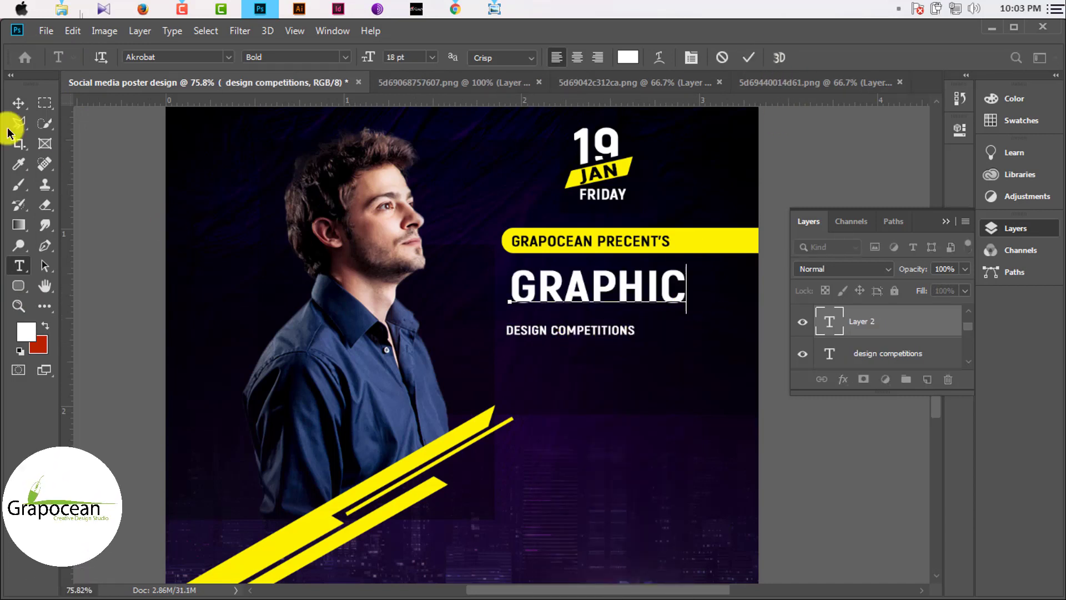
left_click(18, 102)
left_click_drag(598, 300, 594, 304)
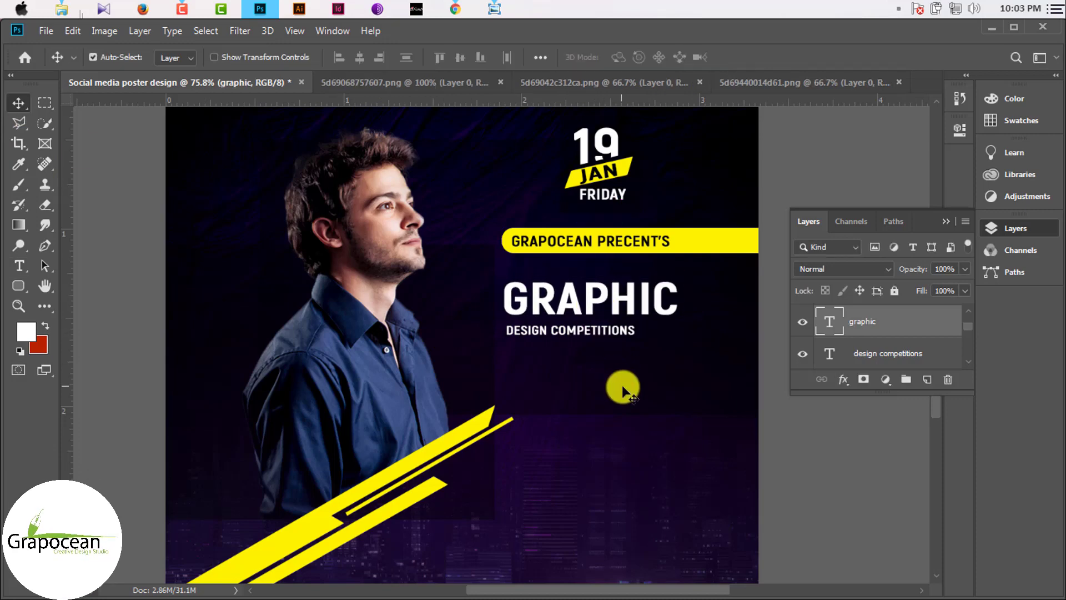
- Open the red texture image, drag it into the poster, and place its layer above GRAPHIC
left_click(46, 31)
left_click(61, 61)
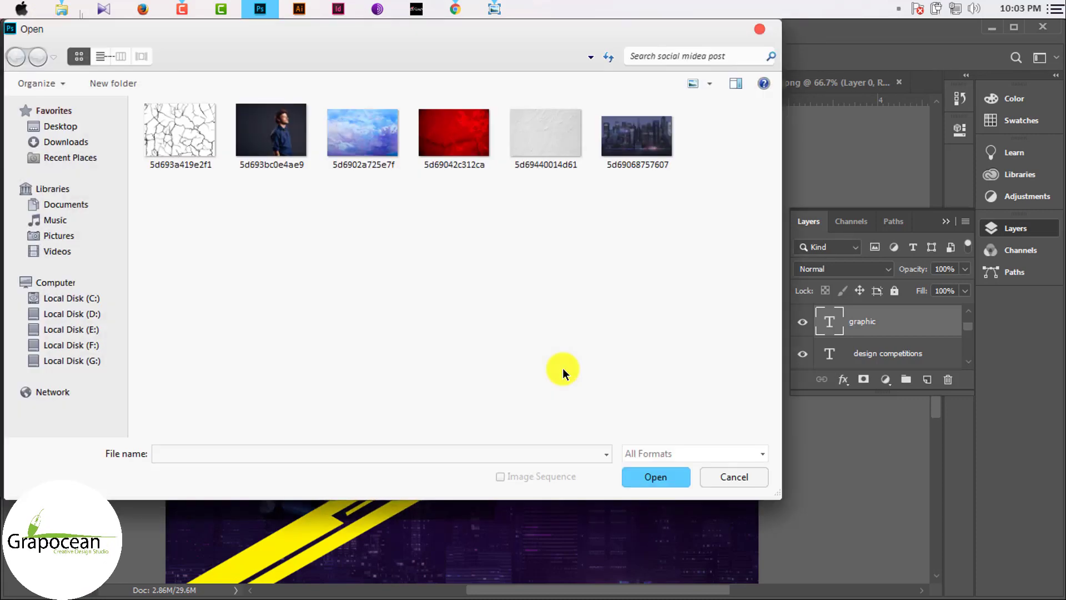
left_click(651, 476)
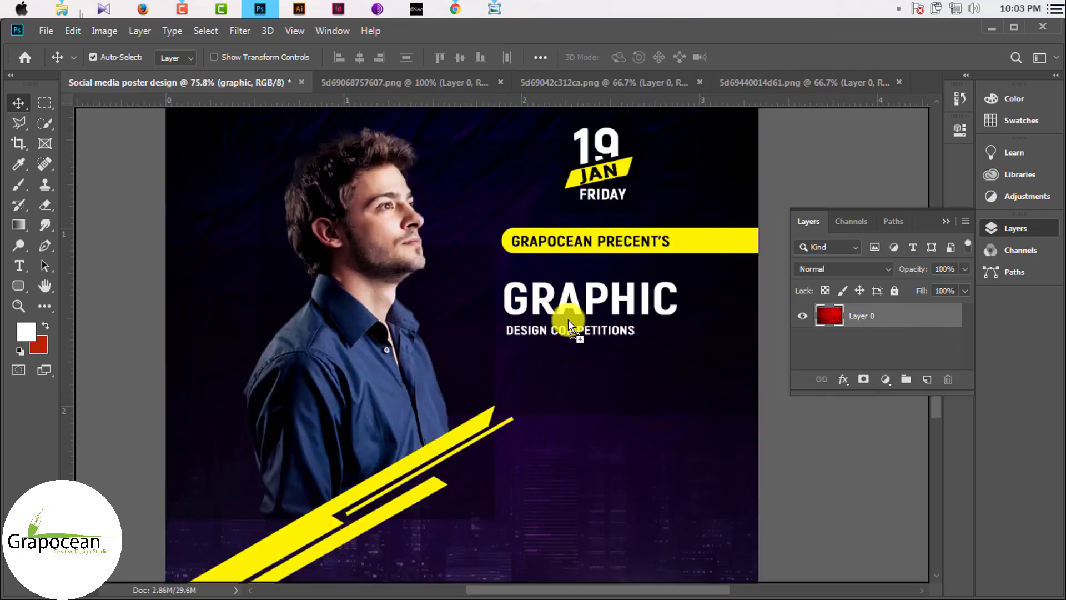
left_click_drag(470, 228, 602, 302)
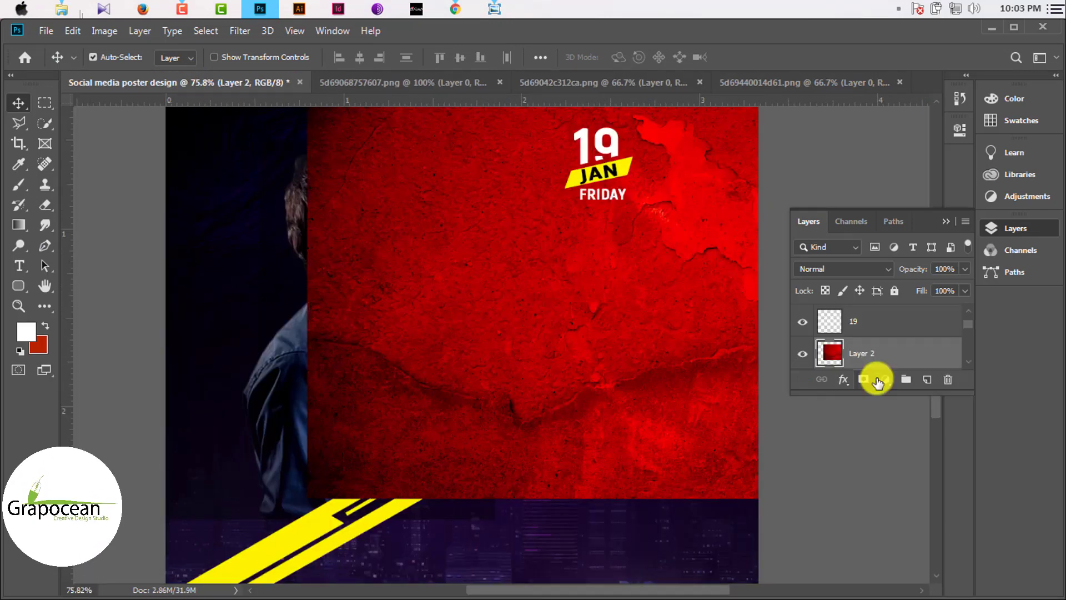
scroll(862, 340, "up", 2)
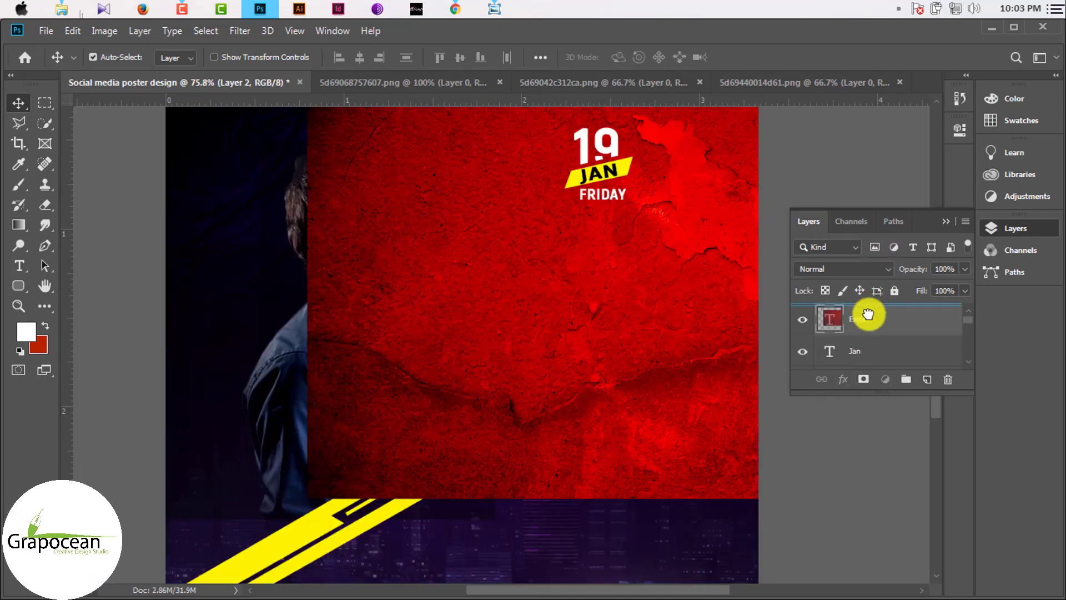
left_click_drag(868, 314, 858, 324)
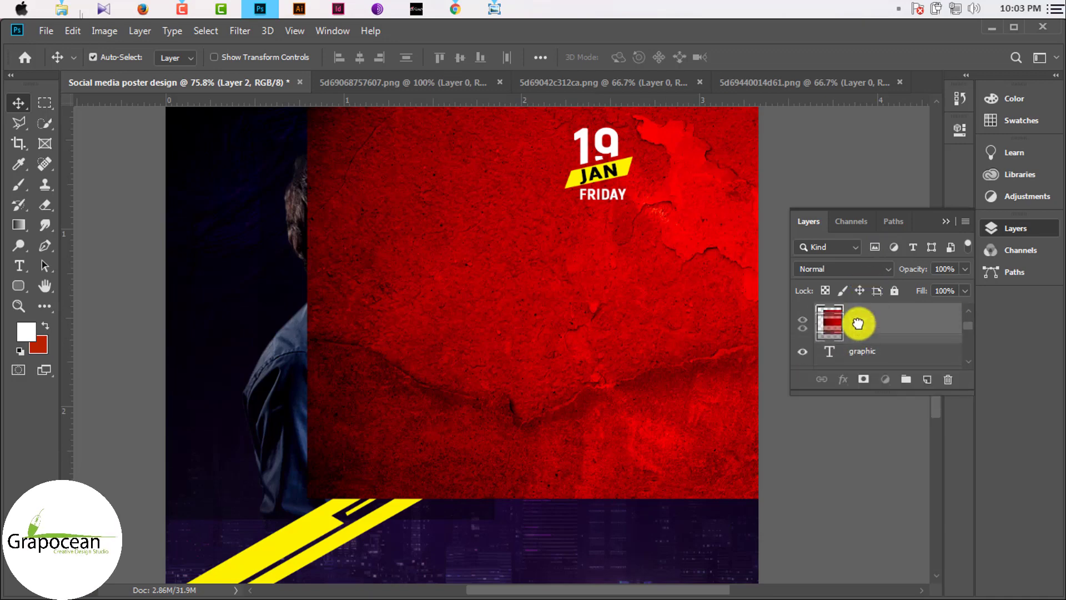
- Clip the red texture to GRAPHIC, scale it to fit, and draw a long rounded bar near the bottom
right_click(904, 323)
left_click(776, 319)
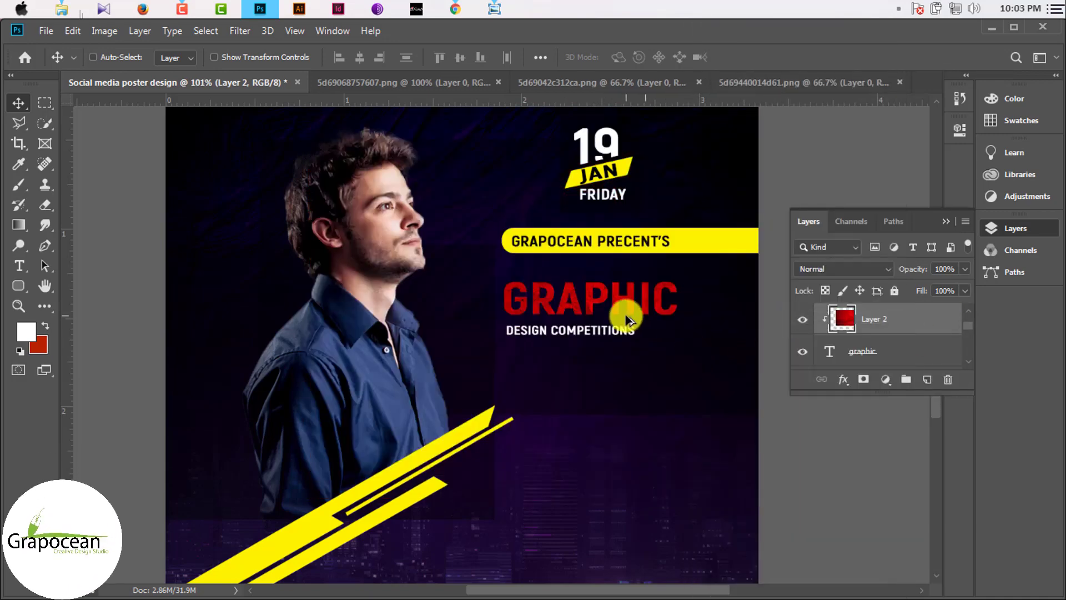
scroll(627, 319, "up", 2)
scroll(699, 318, "down", 2)
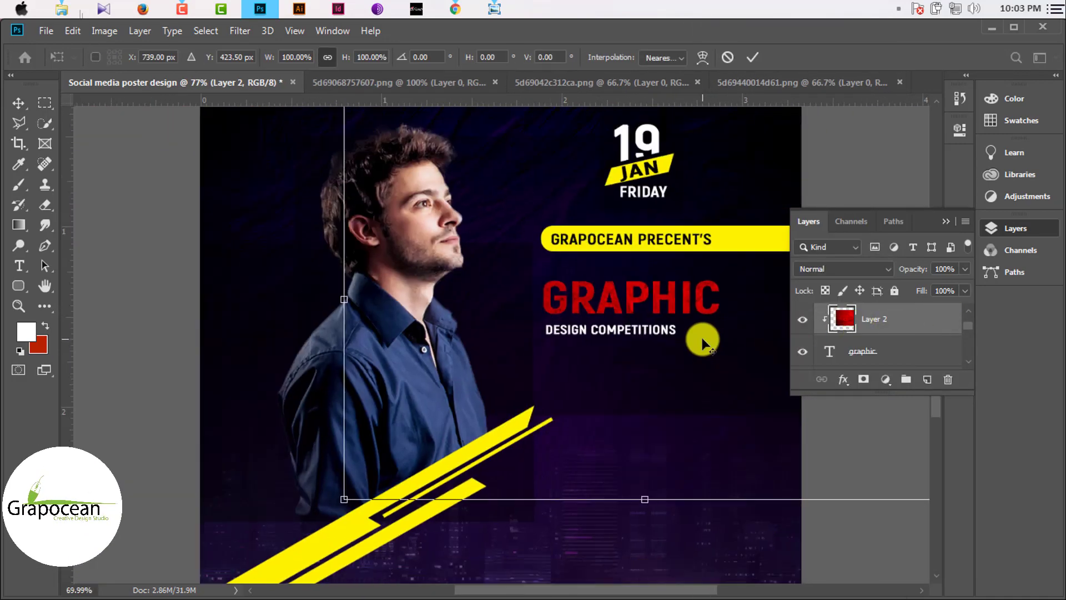
scroll(700, 341, "down", 2)
mouse_move(797, 443)
left_mouse_down()
mouse_move(657, 389)
mouse_move(602, 331)
mouse_move(789, 416)
mouse_move(766, 399)
left_mouse_up()
scroll(602, 331, "up", 4)
scroll(660, 288, "up", 3)
scroll(640, 299, "down", 2)
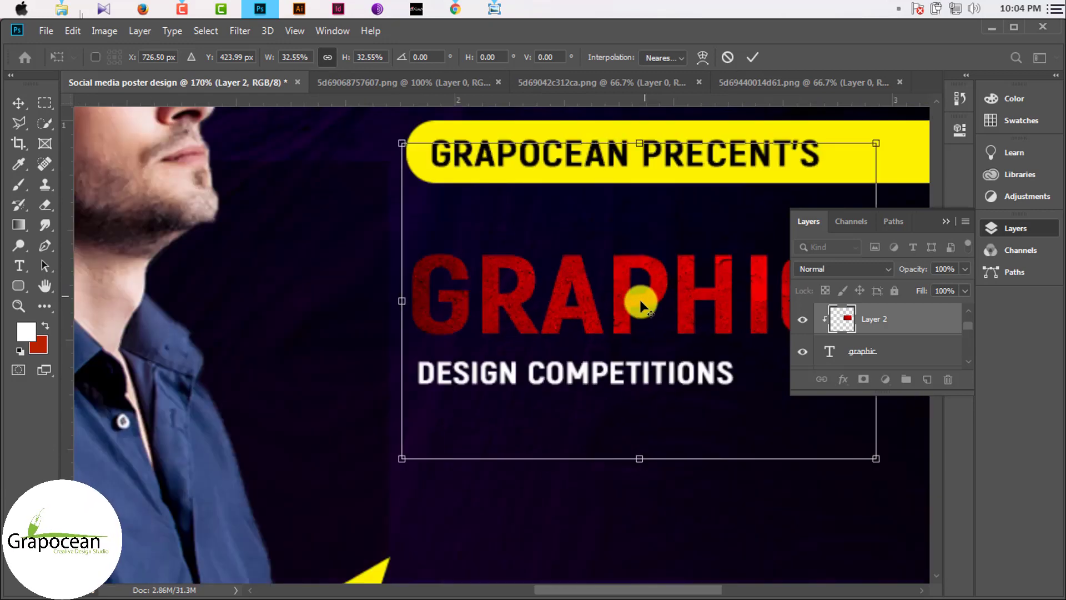
left_click_drag(634, 201, 630, 237)
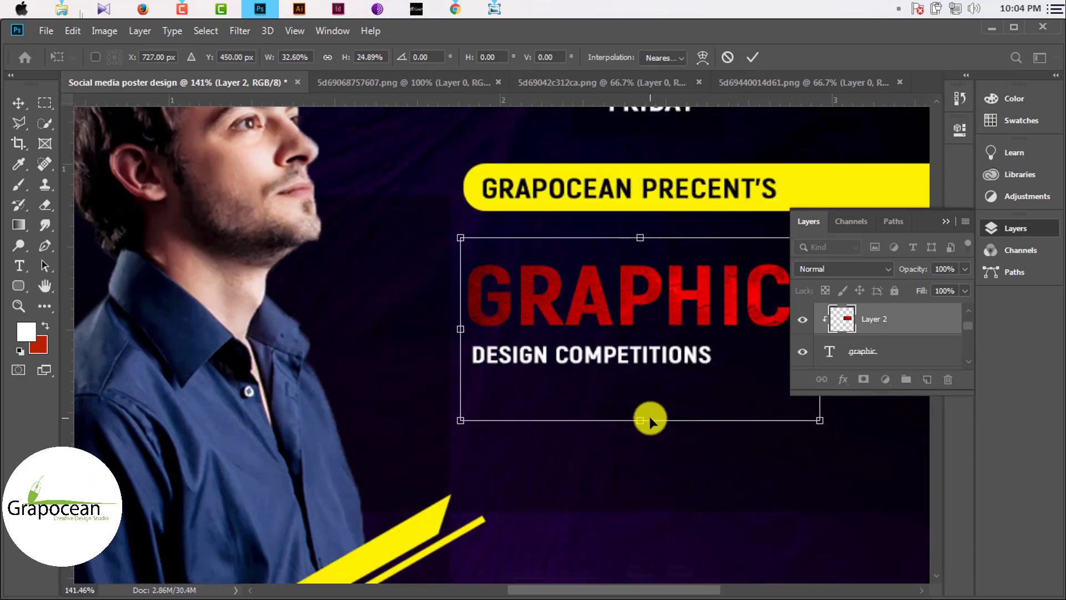
left_click_drag(647, 419, 644, 374)
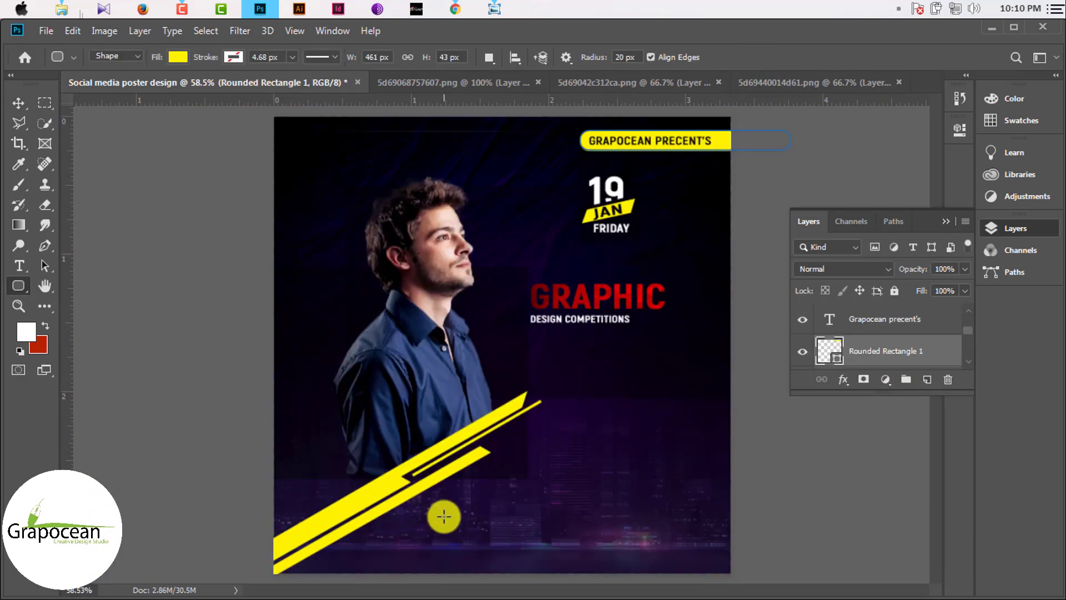
left_click_drag(424, 512, 699, 537)
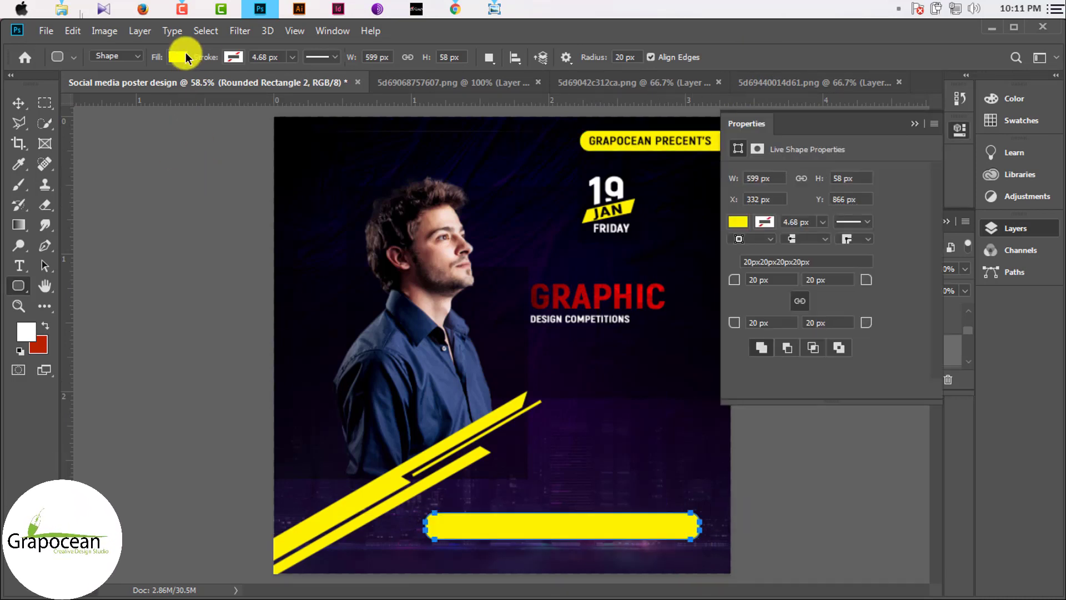
- Fill the bottom bar black and lower its opacity so it is translucent
left_click(177, 57)
left_click(99, 139)
left_click(19, 102)
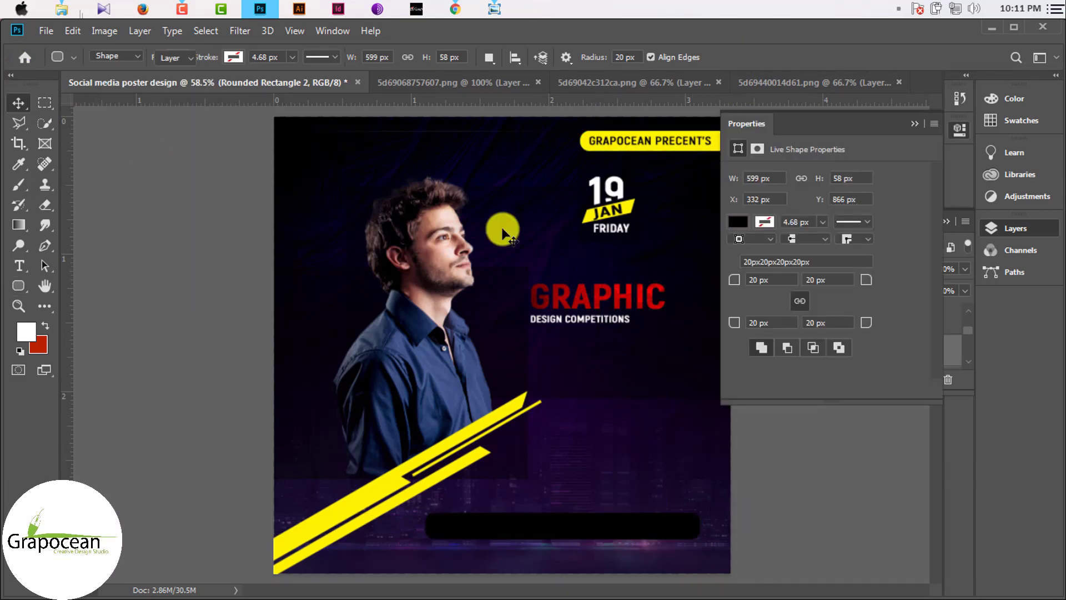
left_click(916, 125)
left_click_drag(965, 269, 915, 289)
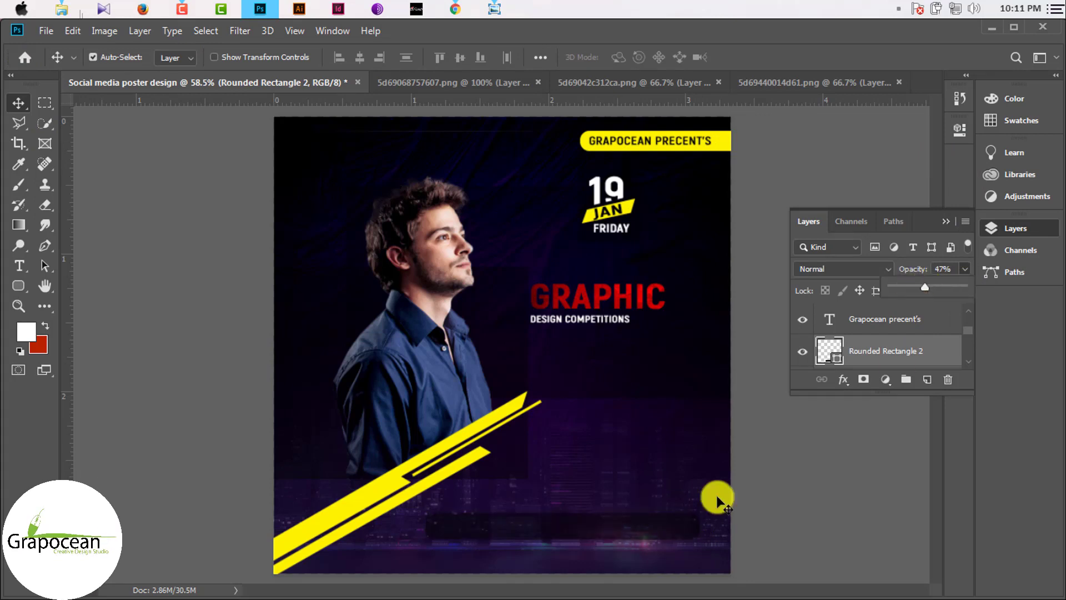
- Add Deg text in Myriad Pro on the dark bar
key("t")
left_click(449, 541)
type("DEG")
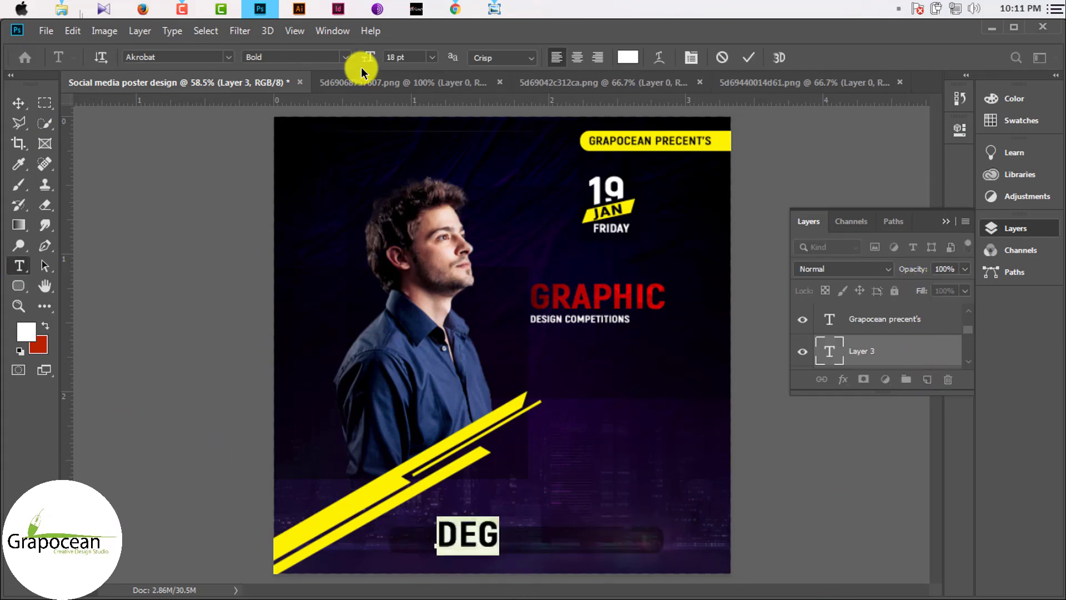
left_click(226, 57)
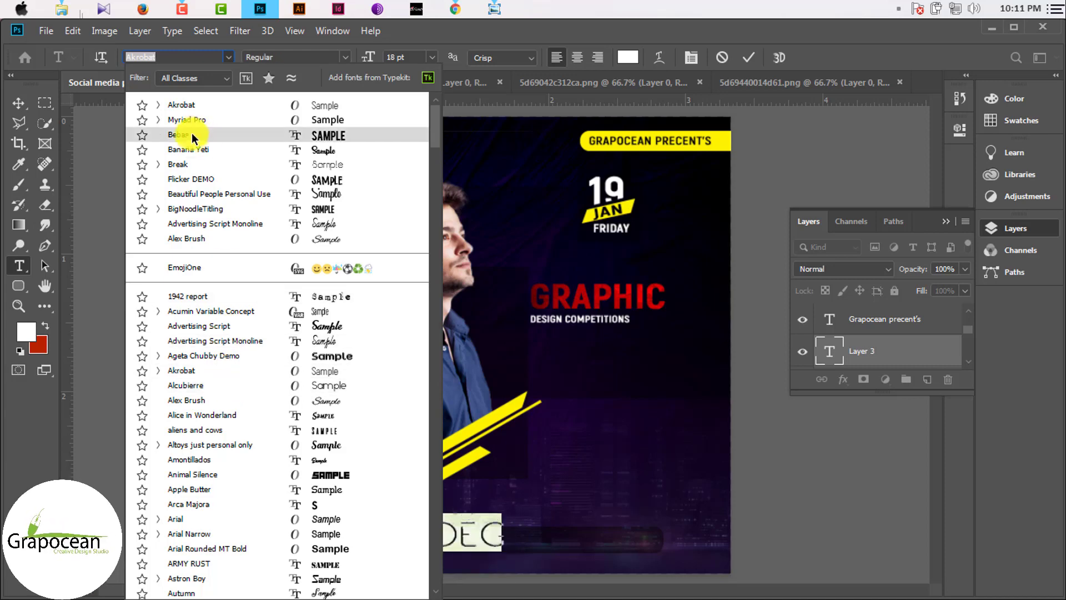
left_click(187, 119)
left_click(1016, 228)
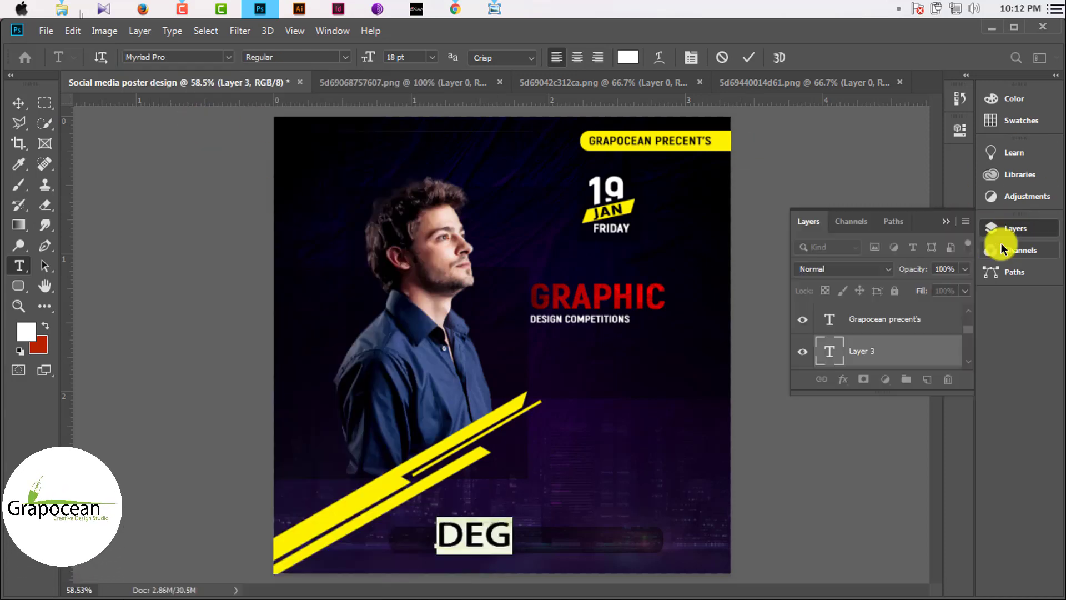
left_click(749, 58)
- Cycle workspace layouts back to standard, then make the Deg text italic
left_click(1039, 57)
left_click(977, 124)
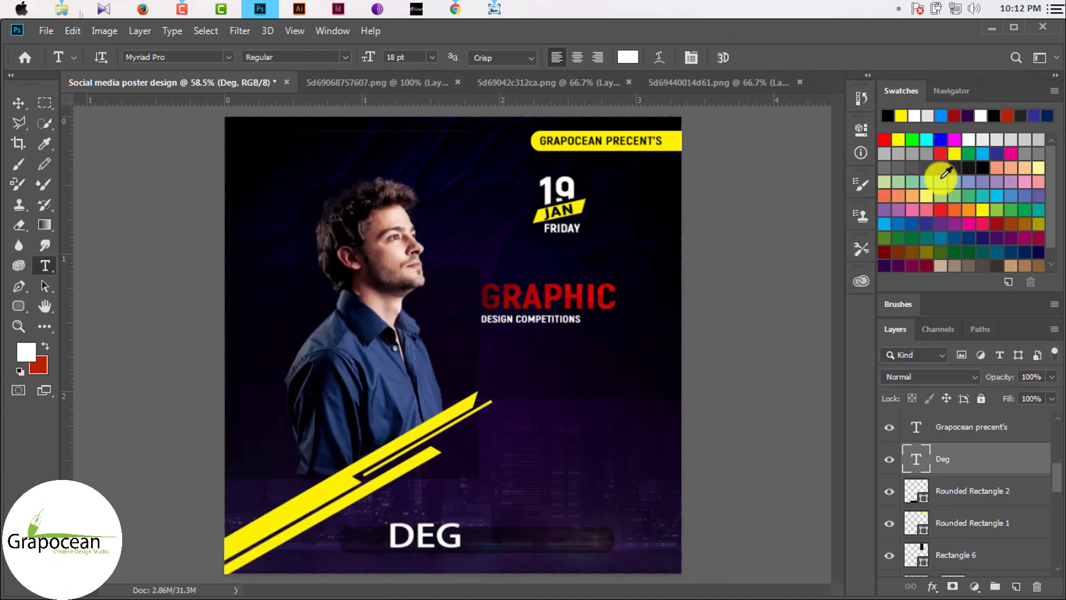
left_click(1039, 57)
left_click(993, 59)
left_click(1040, 57)
left_click(977, 83)
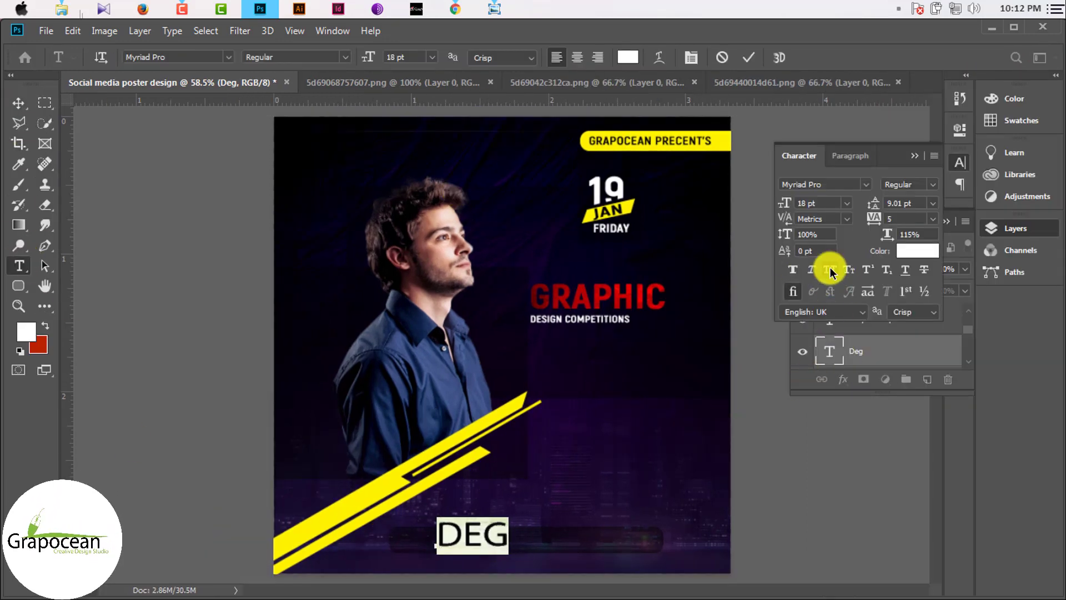
left_click(216, 57)
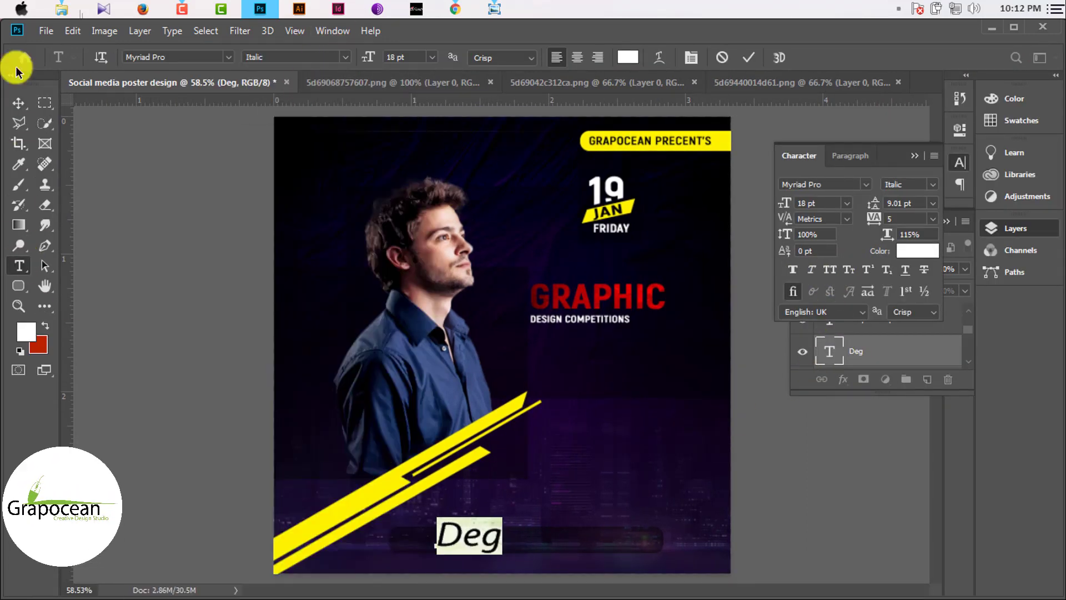
left_click(18, 103)
type("FILTER")
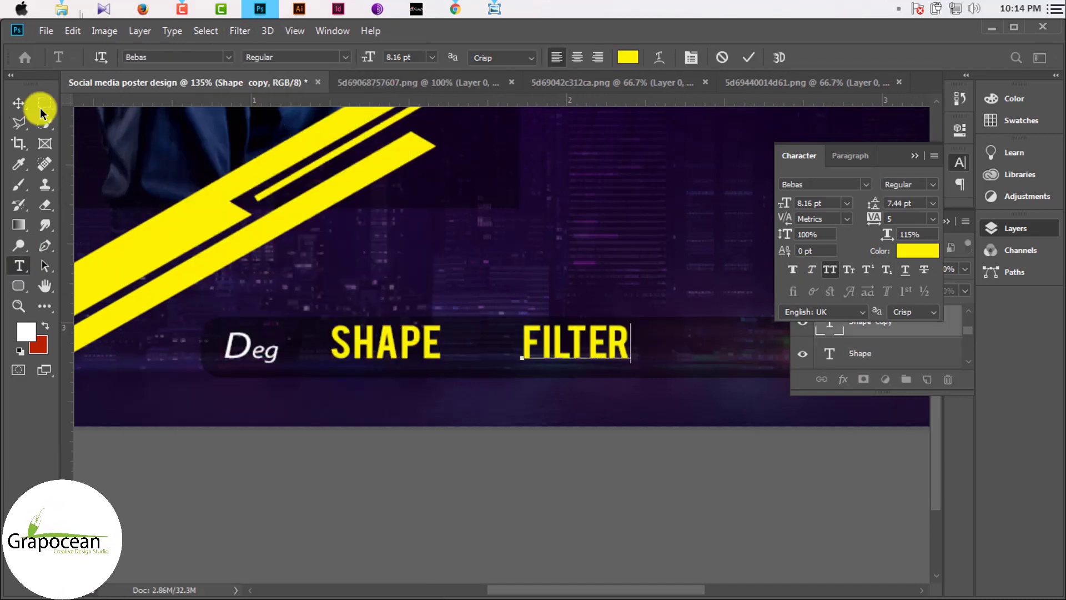
- Commit FILTER, then drag FILTER and EFFECT into one row with SHAPE after Deg
left_click(18, 103)
left_click_drag(499, 329, 494, 329)
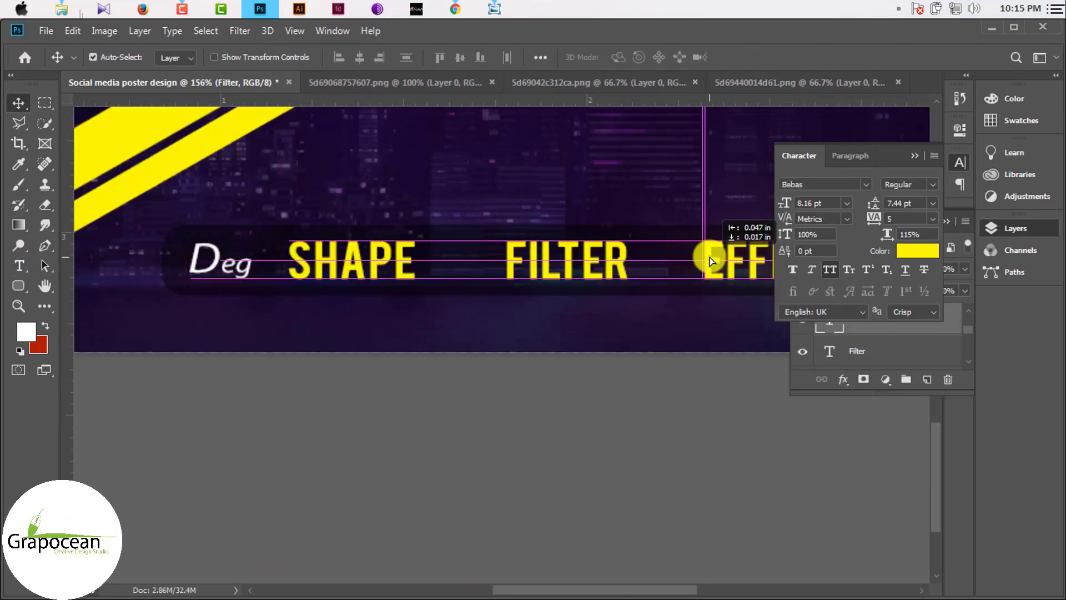
left_click_drag(709, 259, 693, 259)
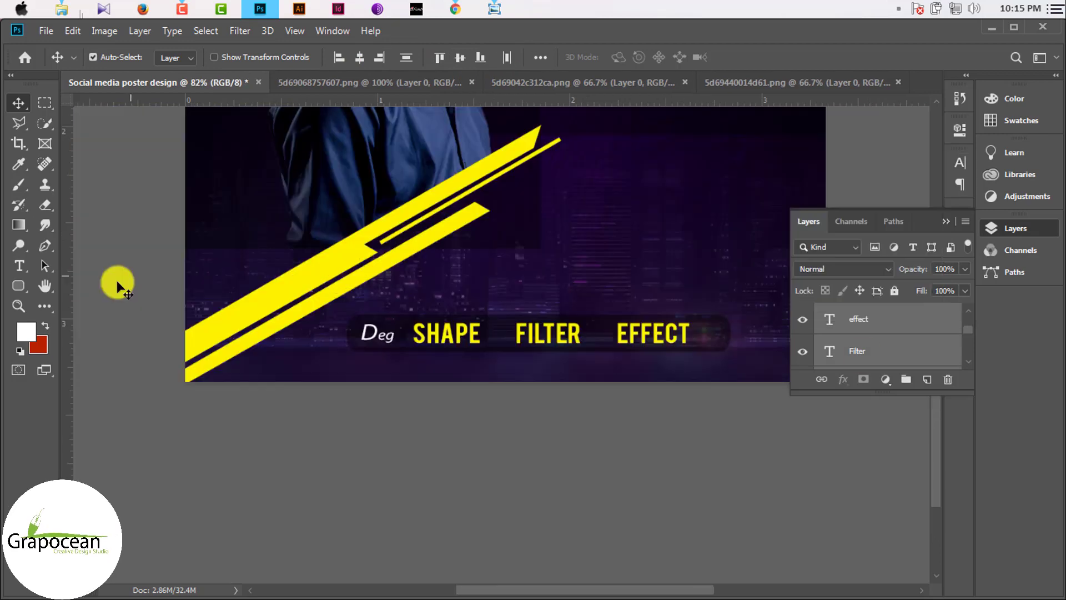
- Draw a thin white rectangle between SHAPE and FILTER and rotate it about 20° into a slash
left_click(19, 285)
left_click(89, 286)
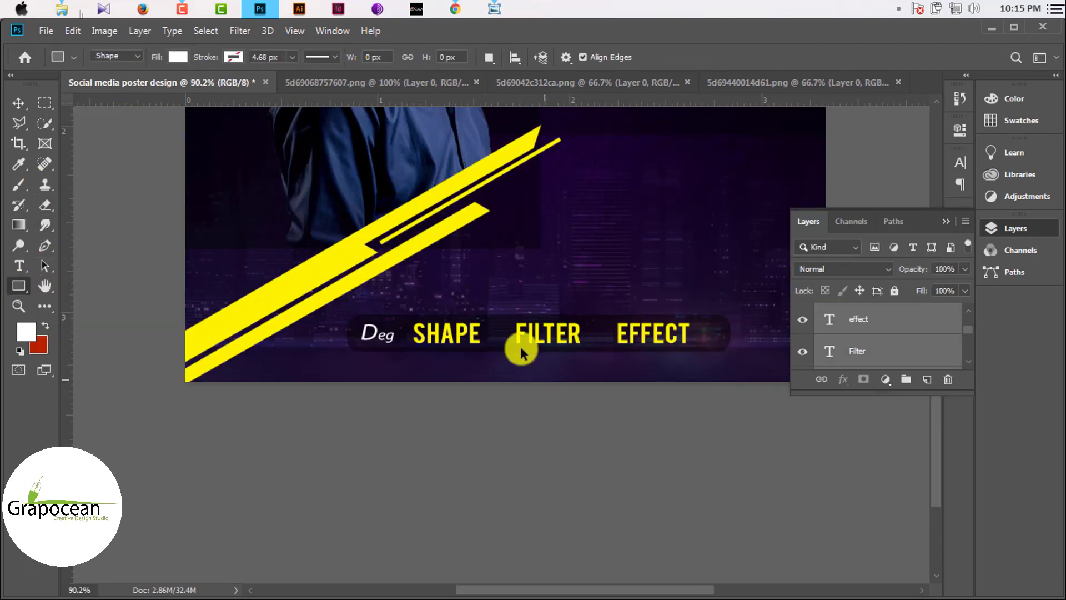
scroll(519, 350, "up", 3)
left_click_drag(475, 307, 473, 325)
key("v")
scroll(476, 322, "up", 4)
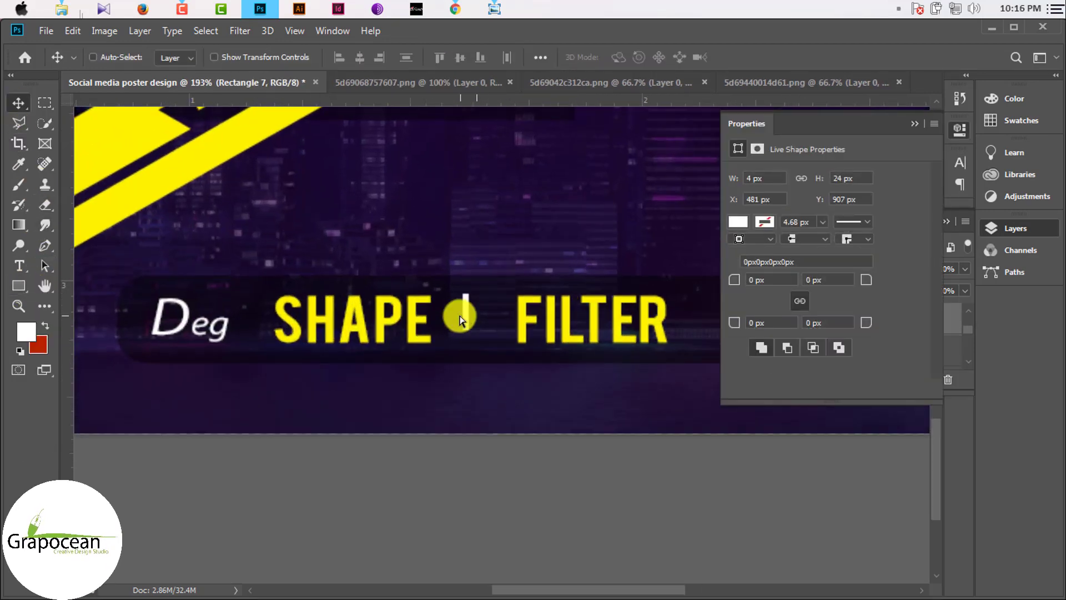
key("ctrl+t")
scroll(477, 318, "up", 4)
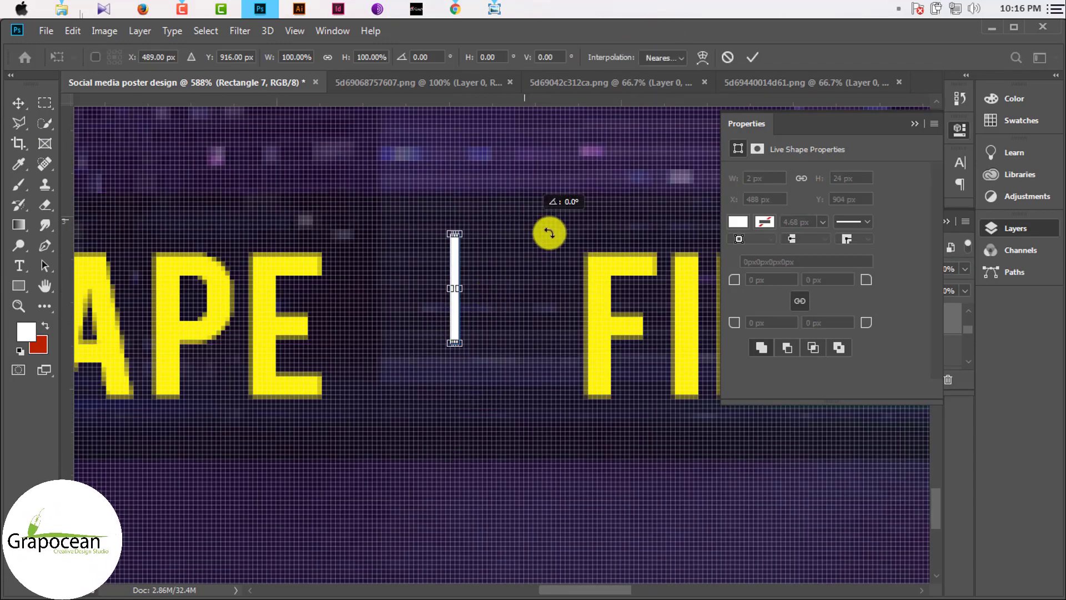
left_click_drag(547, 230, 566, 267)
left_click(760, 57)
- Duplicate the slash beside the original to form a double slash
scroll(489, 369, "down", 2)
left_click_drag(464, 309, 494, 305)
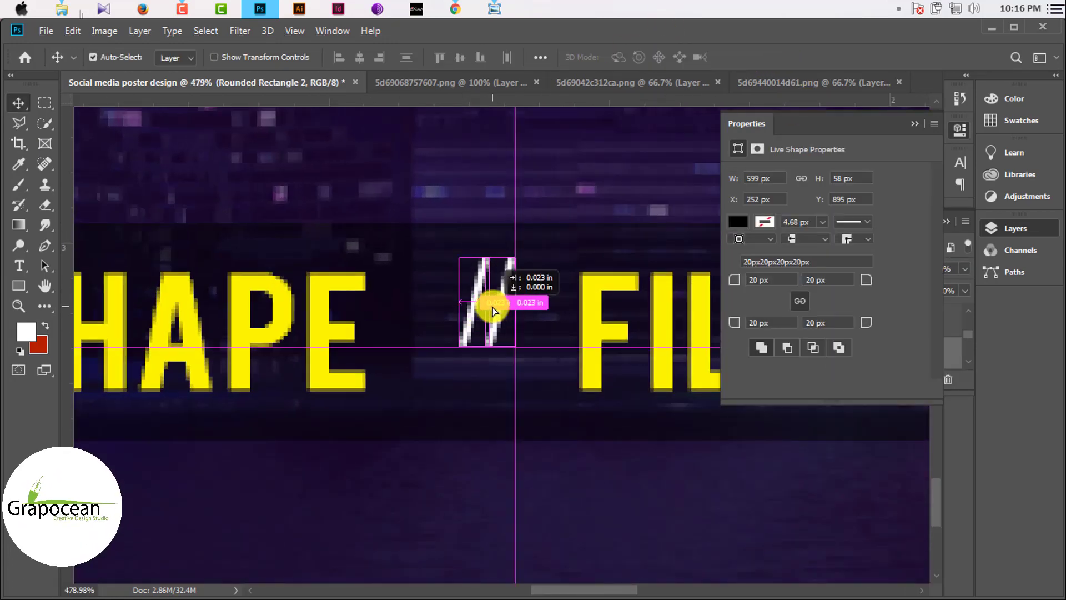
scroll(472, 372, "down", 3)
scroll(472, 372, "down", 2)
left_click(914, 123)
scroll(455, 336, "up", 3)
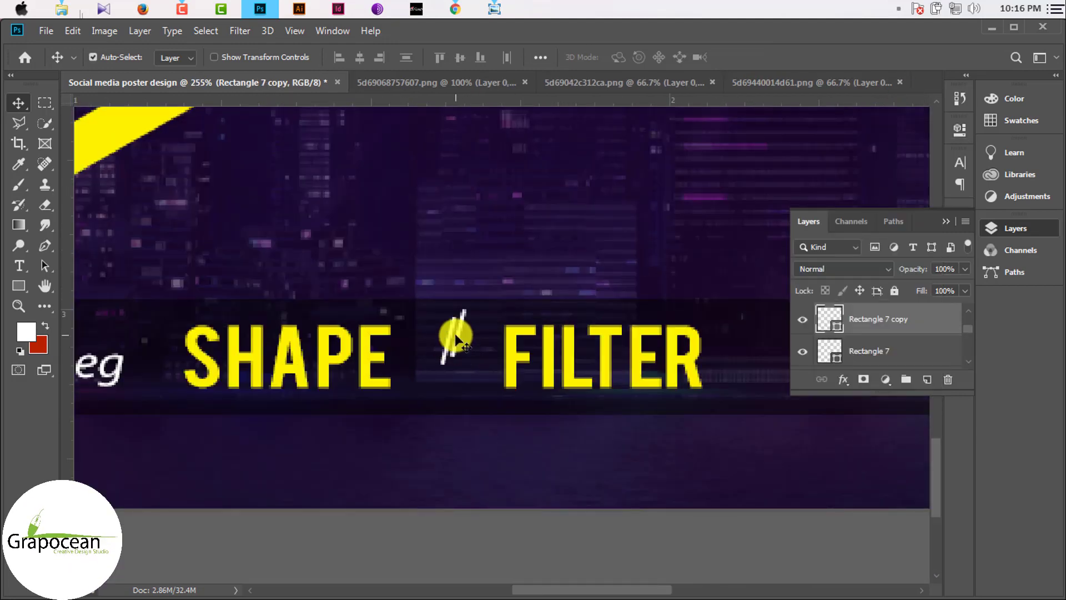
left_click(468, 344, "ctrl")
scroll(444, 334, "up", 2)
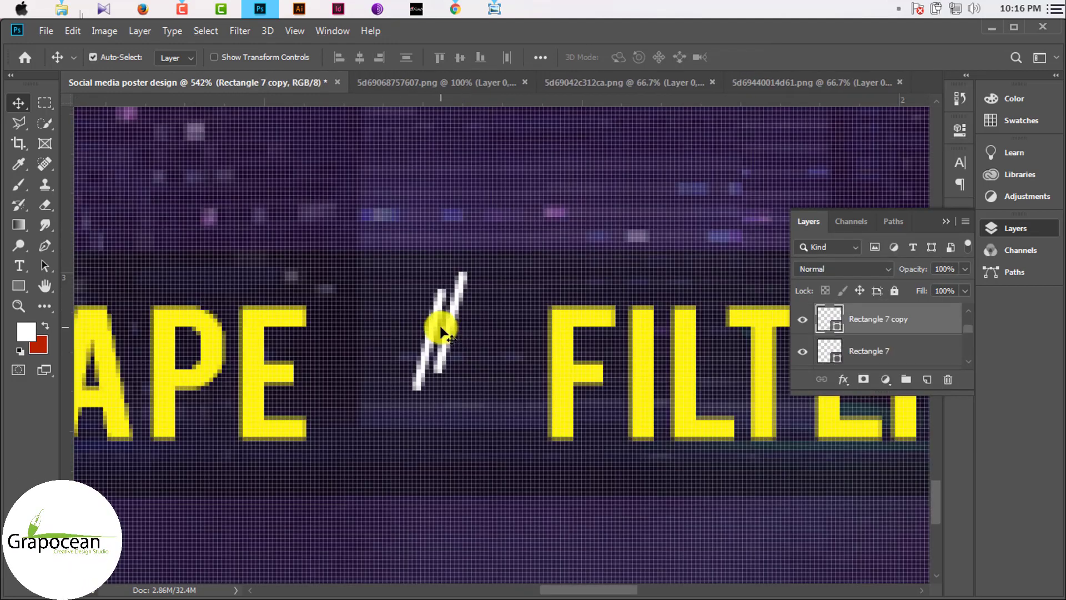
scroll(461, 336, "down", 2)
- Copy the double slash to after FILTER and nudge it slightly left
left_click_drag(460, 334, 773, 319)
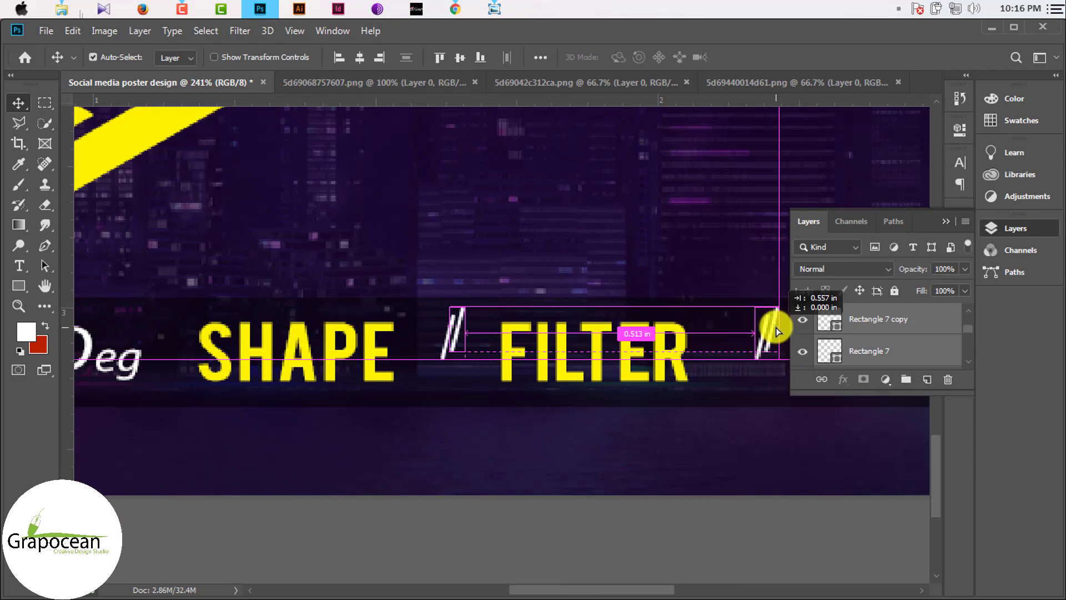
scroll(774, 319, "down", 3)
scroll(597, 355, "up", 3)
left_click(588, 356, "ctrl")
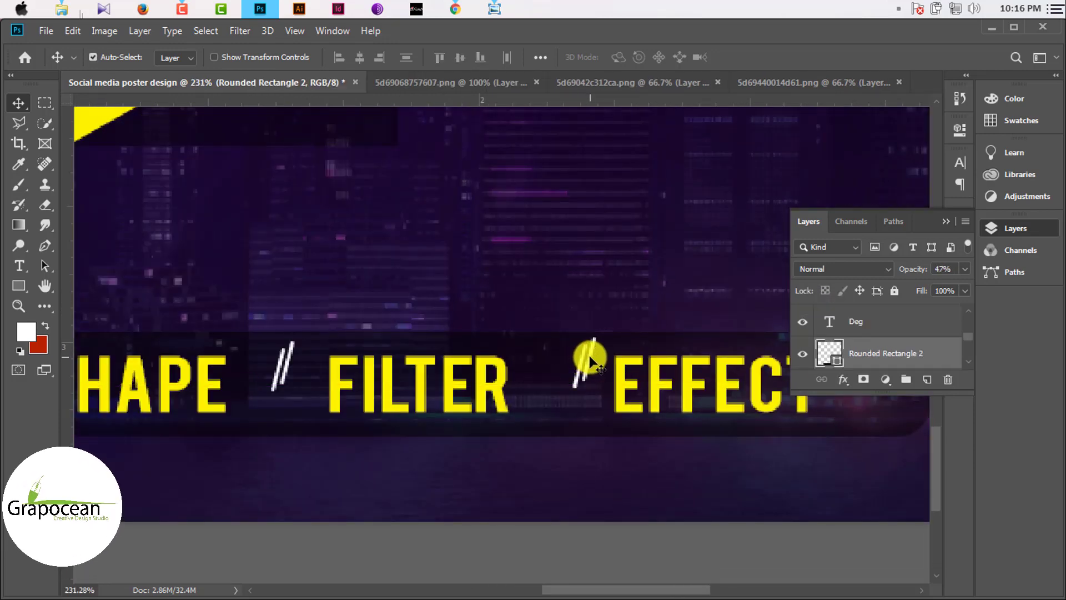
scroll(600, 366, "up", 2)
scroll(597, 364, "up", 2)
left_click(590, 350, "ctrl")
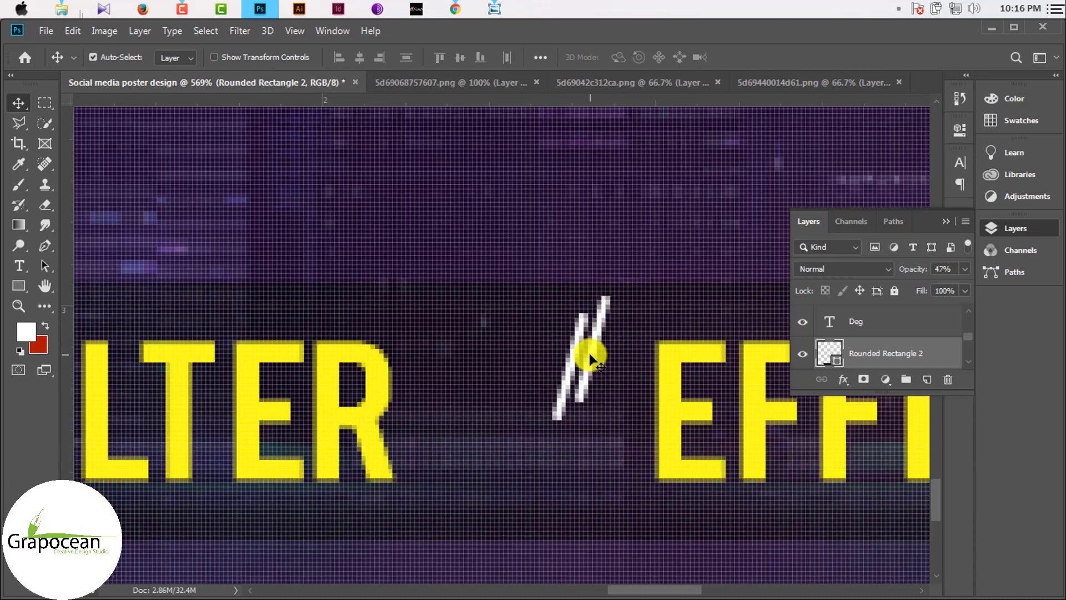
left_click_drag(571, 357, 543, 352)
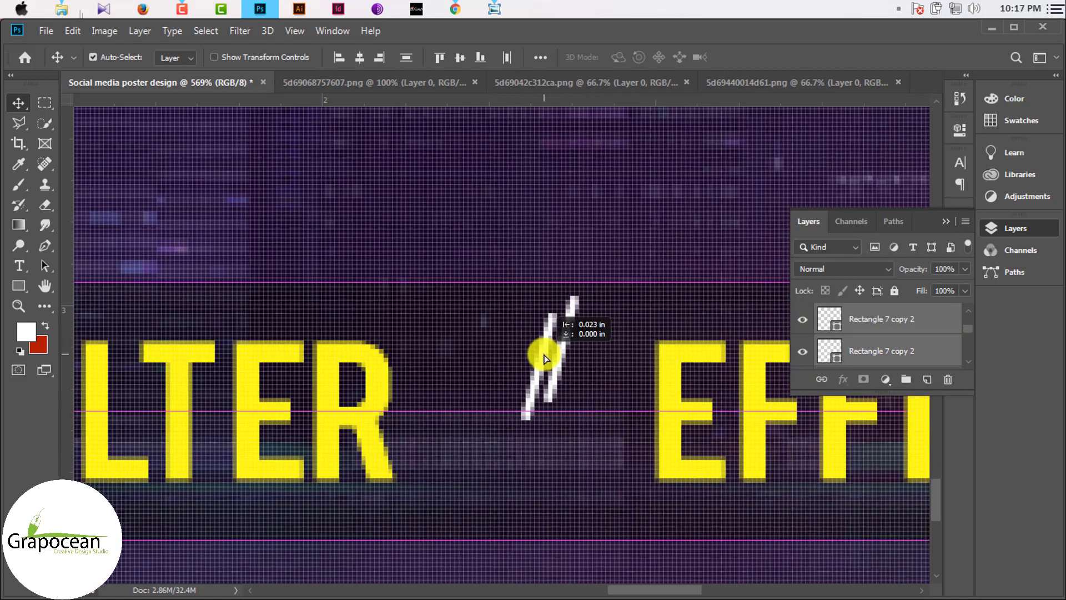
scroll(610, 399, "down", 5)
scroll(609, 394, "down", 1)
- Type the website text line and apply Myriad Pro to it
key("t")
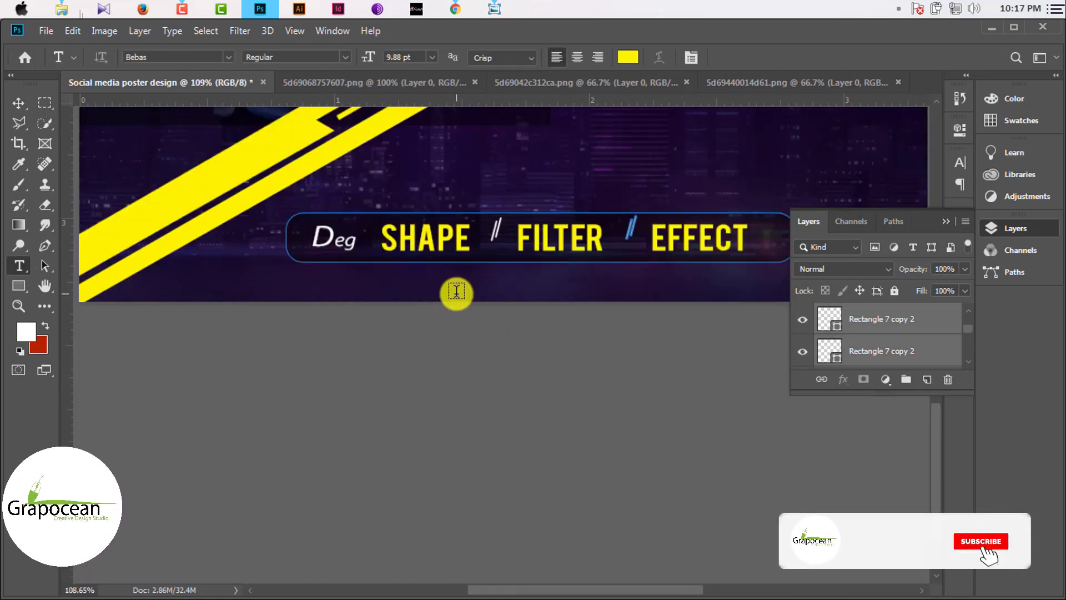
left_click(455, 292)
type("www")
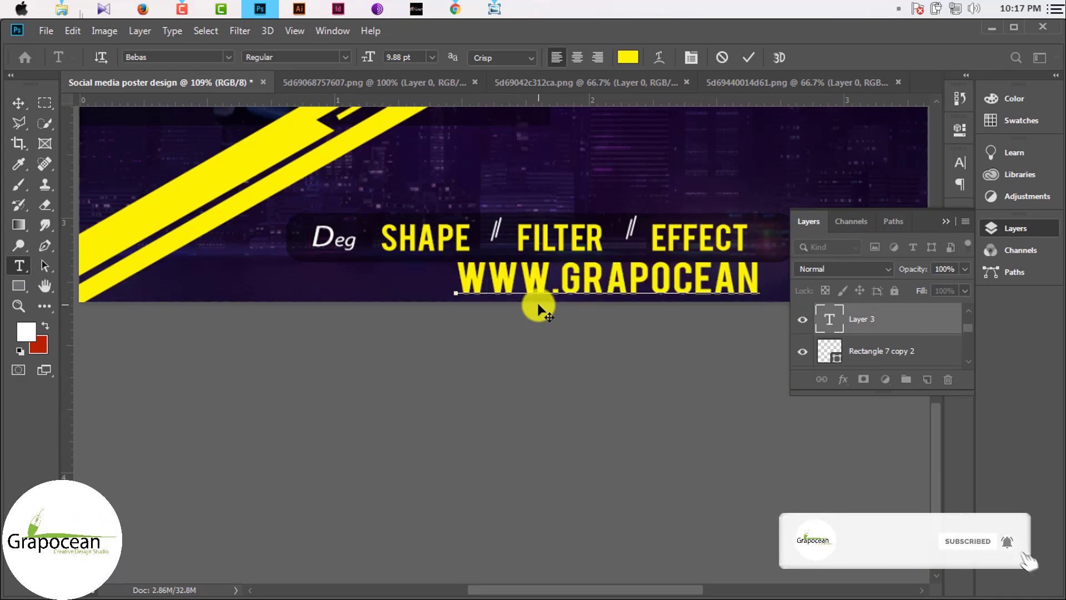
type(".co")
key("ctrl+a")
left_click(960, 162)
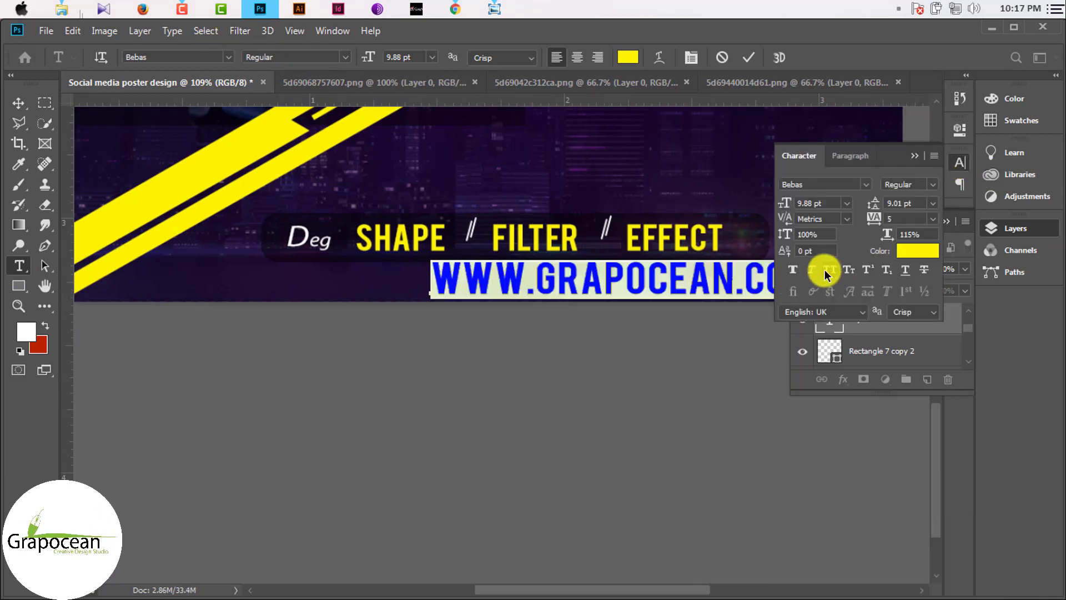
left_click(228, 57)
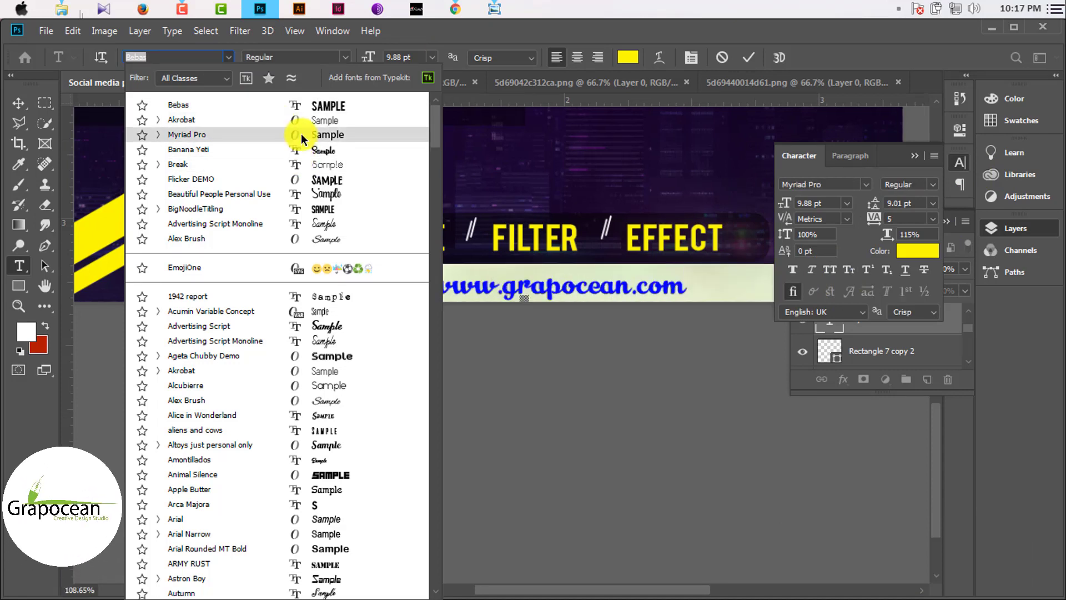
left_click(300, 135)
- Set the website text to 6 pt Akrobat, all caps off, in white
left_click(432, 57)
left_click(409, 92)
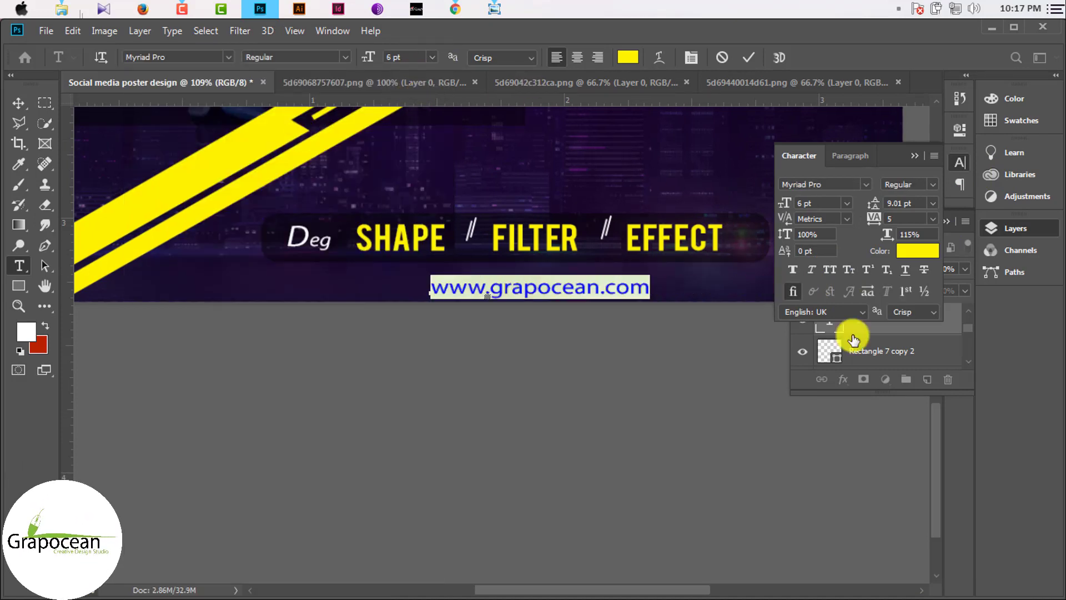
left_click(830, 269)
left_click(229, 57)
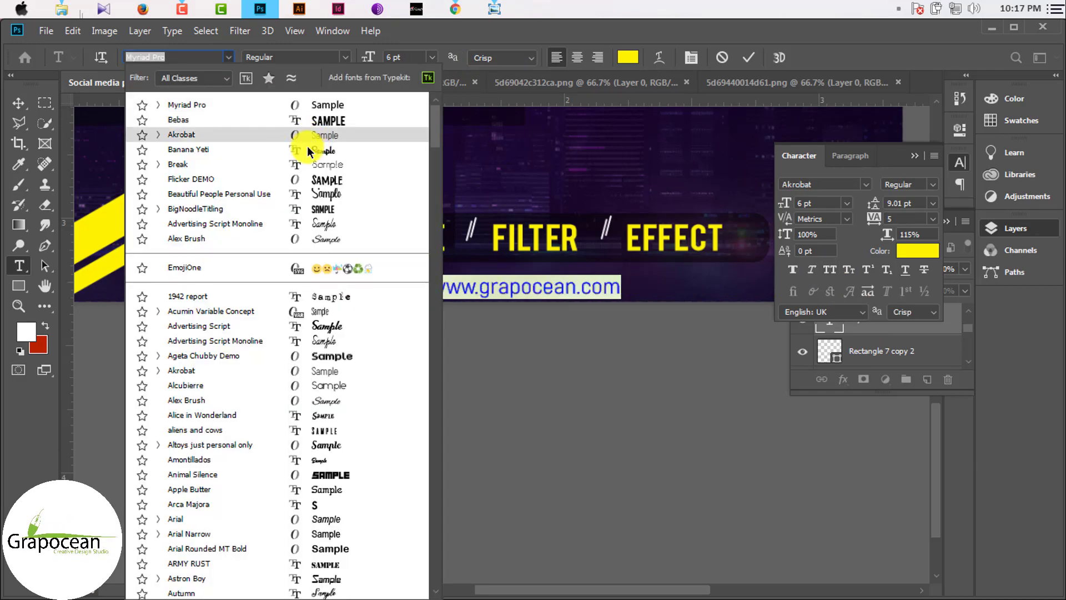
left_click(19, 102)
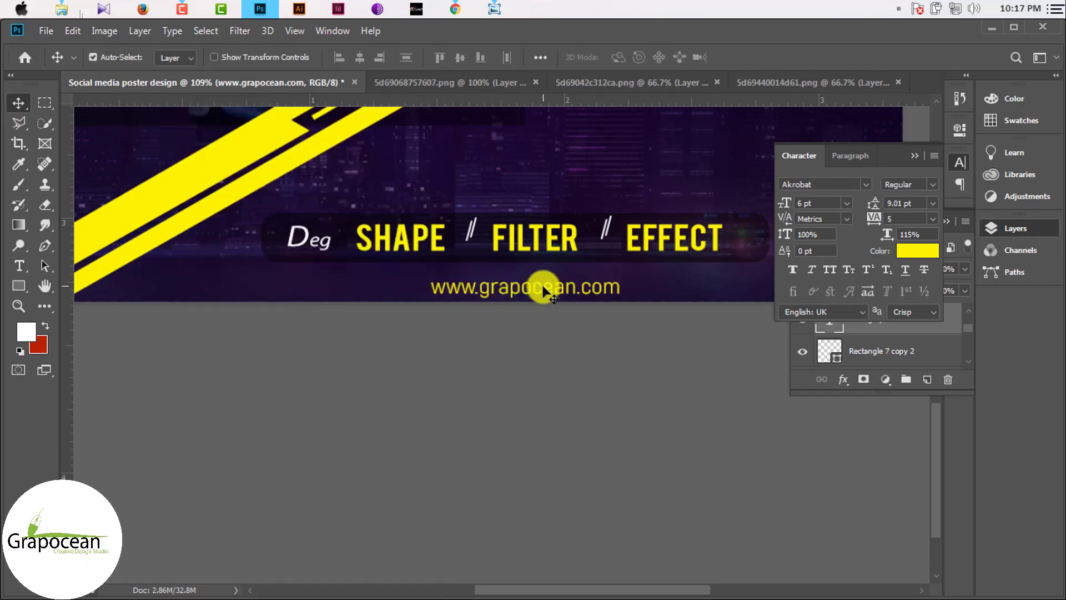
left_click(917, 251)
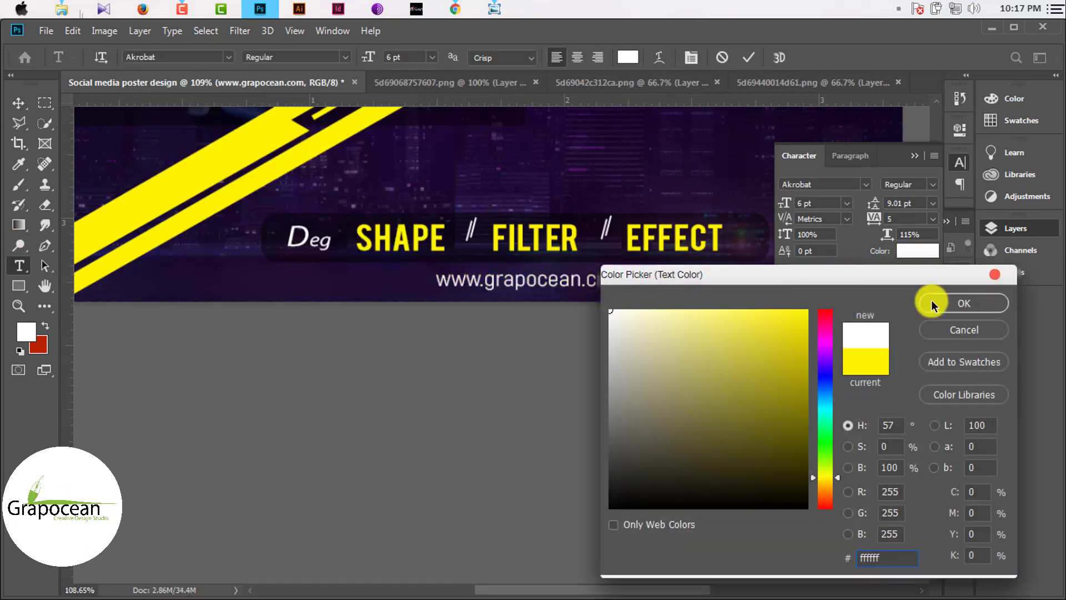
left_click(964, 302)
left_click(19, 102)
key("ctrl+0")
scroll(534, 408, "up", 3)
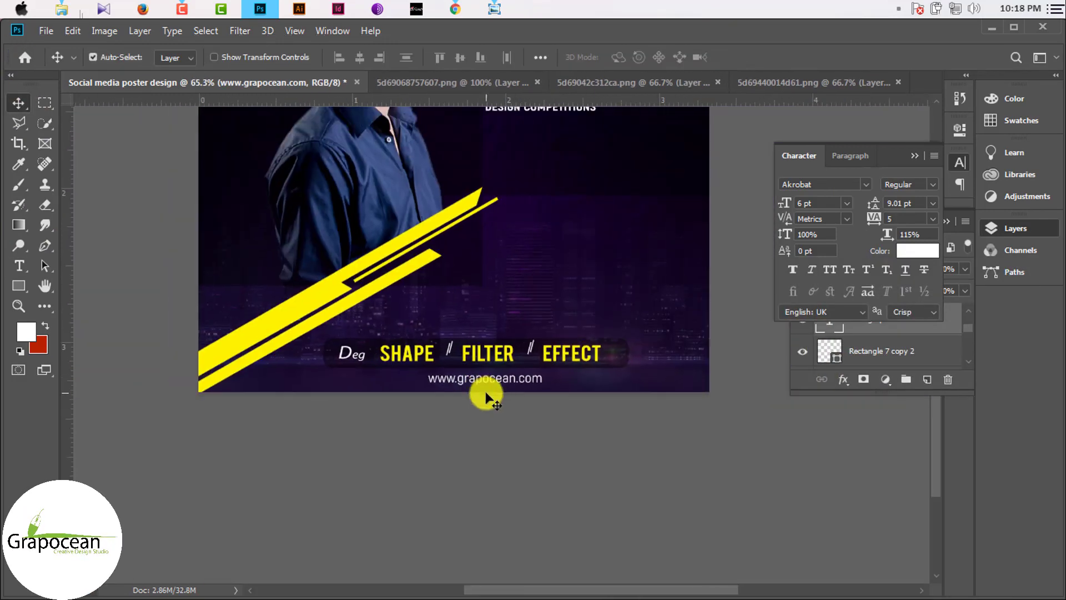
scroll(534, 408, "down", 3)
mouse_move(483, 389)
left_mouse_down()
mouse_move(611, 228)
mouse_move(568, 254)
left_mouse_up()
scroll(610, 228, "up", 3)
left_click_drag(605, 171, 590, 142)
scroll(679, 265, "down", 2)
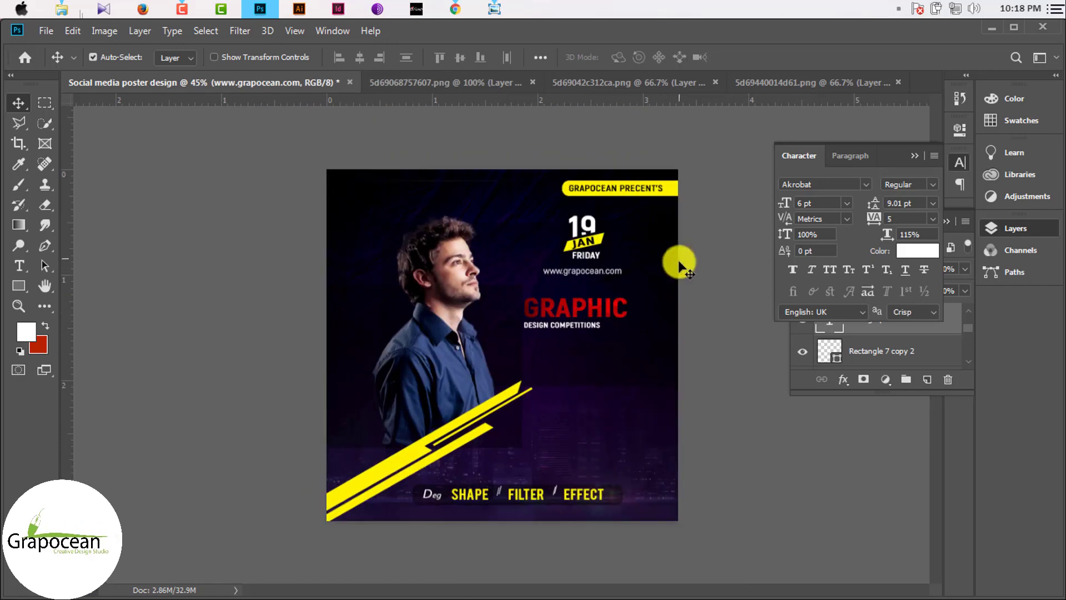
scroll(519, 381, "up", 2)
- Type the address line below the menu bar and commit it
key("t")
left_click(445, 335)
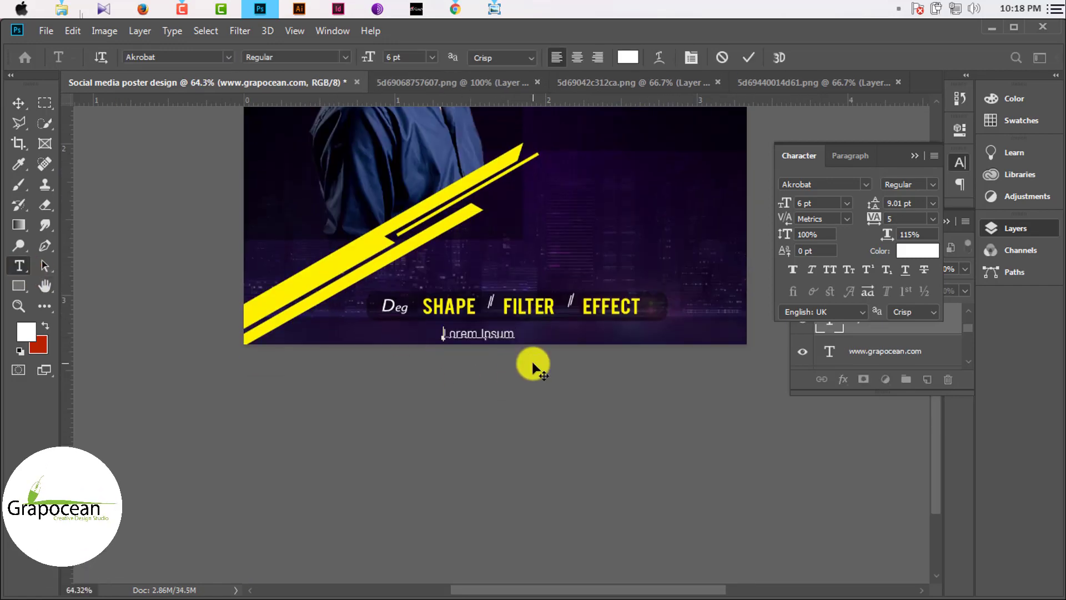
type("499 hunikara,")
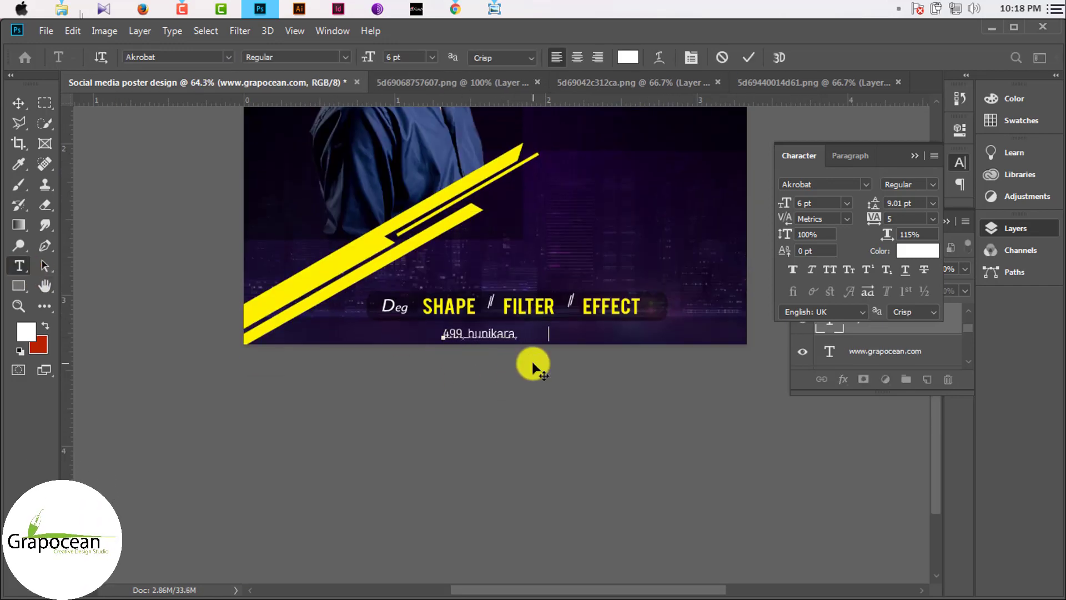
key("BackSpace")
key("BackSpace")
key("BackSpace")
type("Jessore Abhaynagar Banglade")
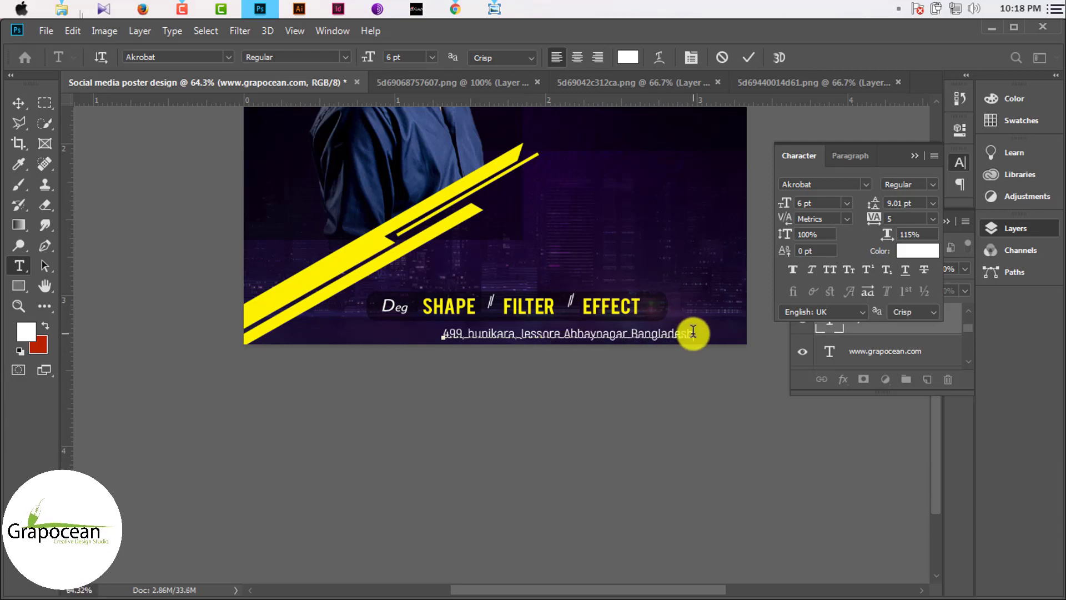
key("ctrl+Return")
key("v")
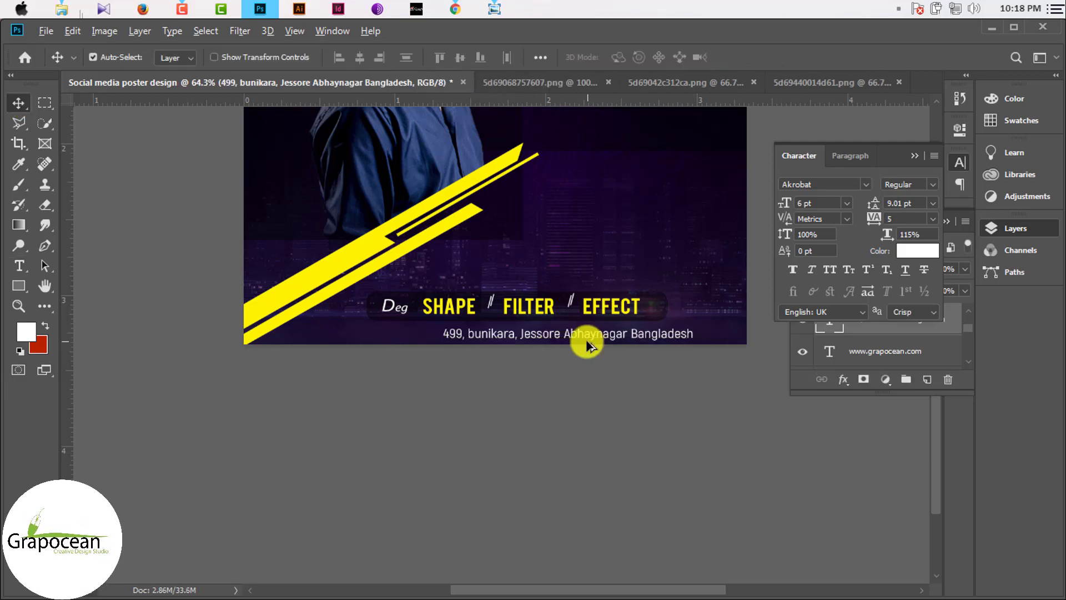
scroll(555, 333, "up", 2)
- Make the words Abhaynagar Bangladesh bold in the address
key("t")
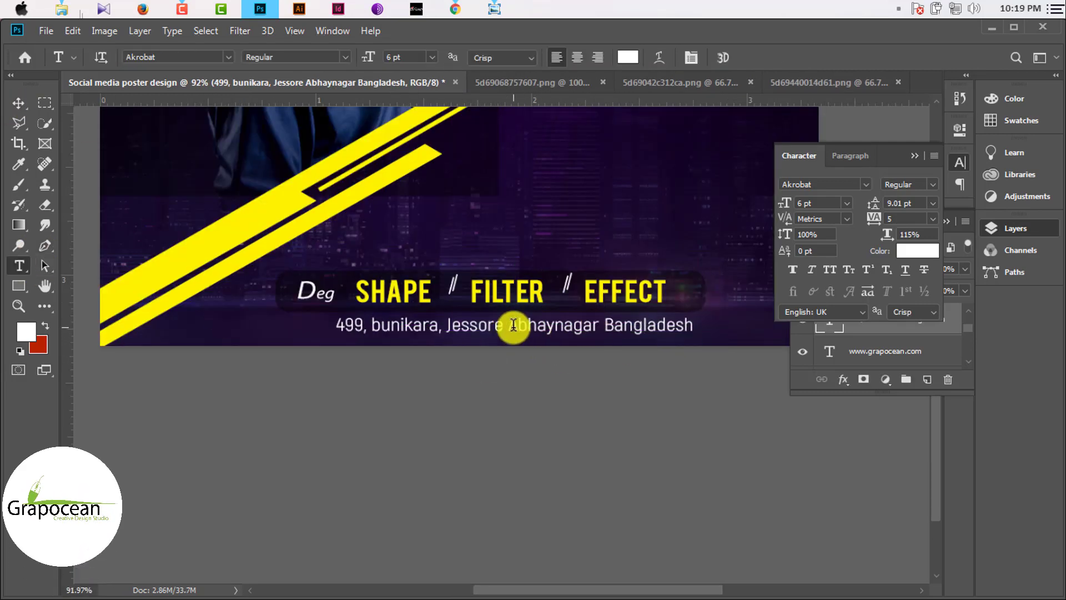
left_click_drag(508, 327, 693, 326)
left_click(321, 56)
left_click(326, 152)
key("ctrl+Return")
key("v")
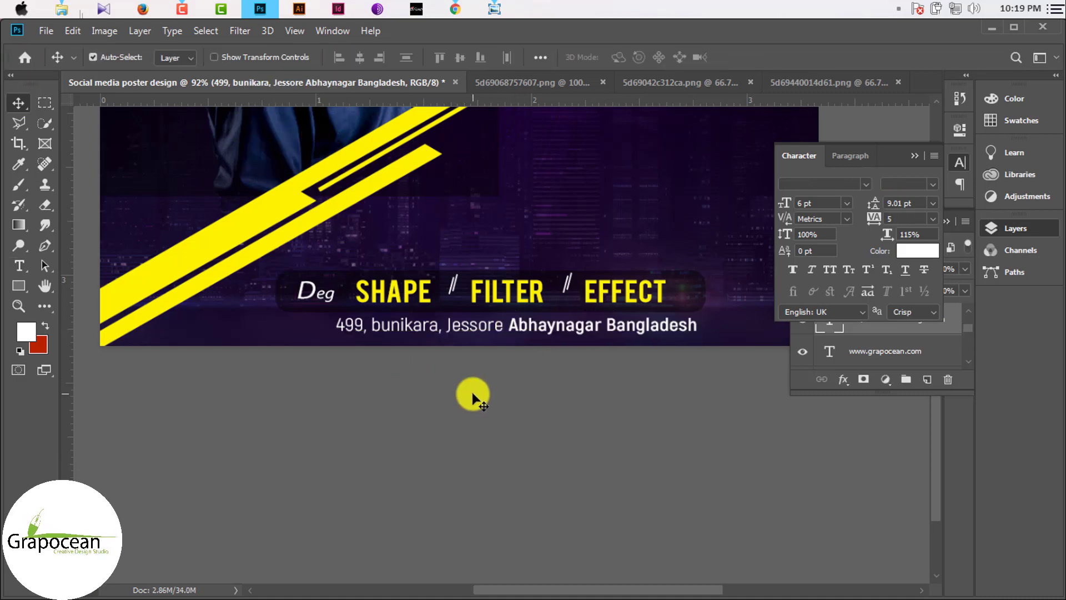
- Edit the address around the number 499 and commit the change
left_click(23, 272)
left_click_drag(502, 325, 367, 325)
double_click(342, 324)
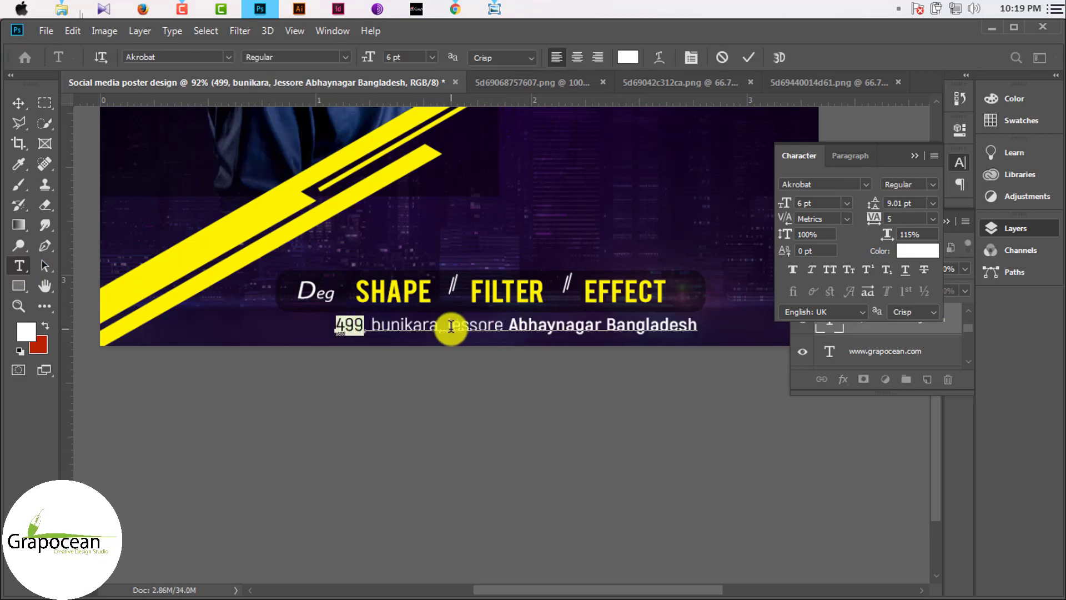
key("ctrl+a")
key("ctrl+Return")
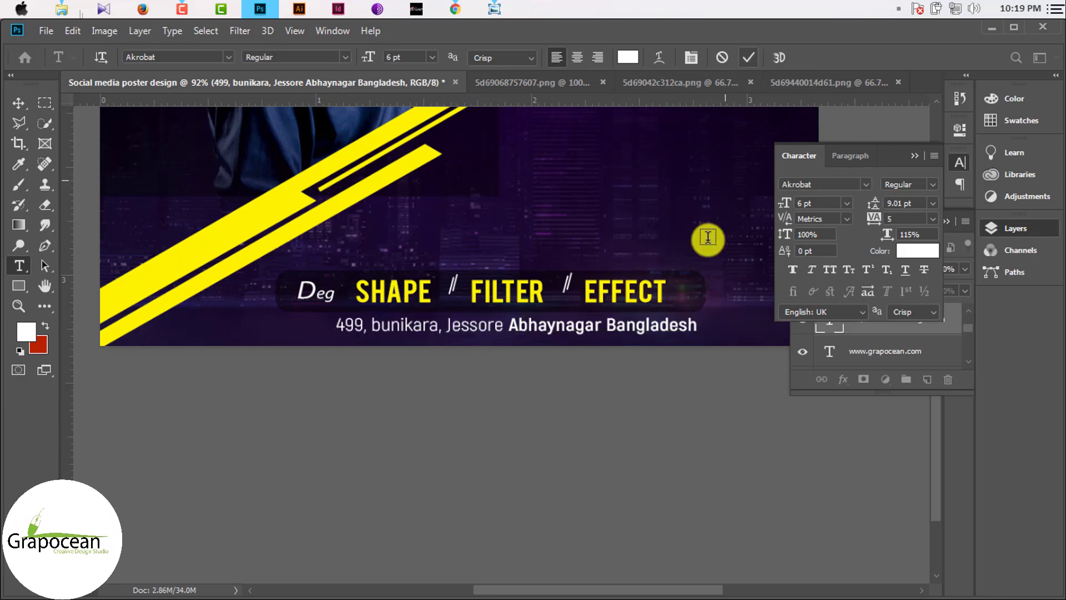
scroll(424, 357, "down", 3)
scroll(524, 571, "up", 3)
scroll(523, 571, "up", 2)
- Set Jessore Abhaynagar Bangladesh in Faux Bold and All Caps
left_click_drag(418, 436, 791, 436)
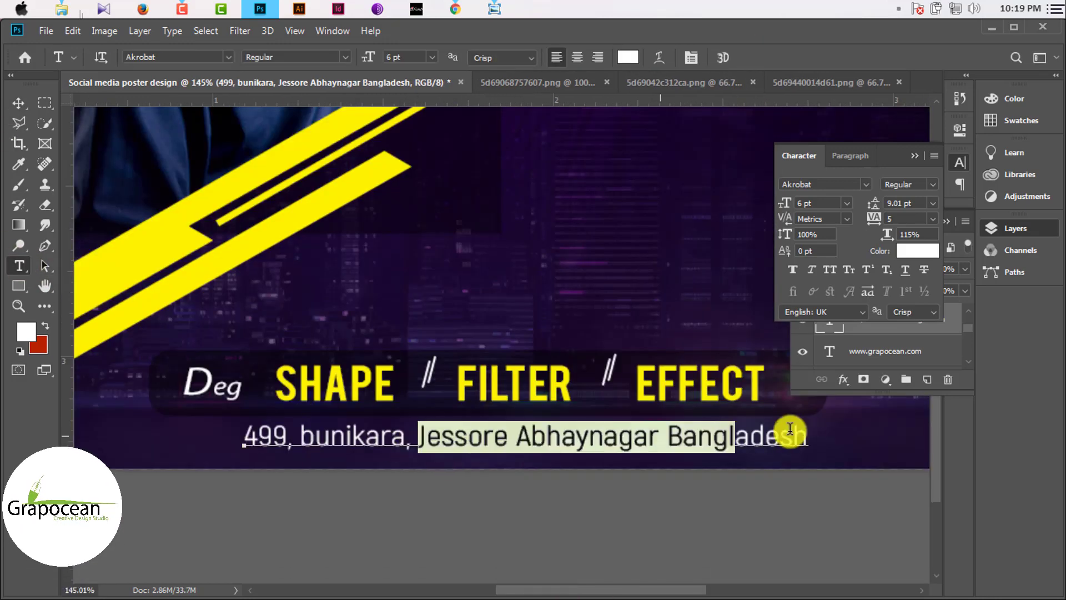
left_click(793, 274)
left_click(830, 270)
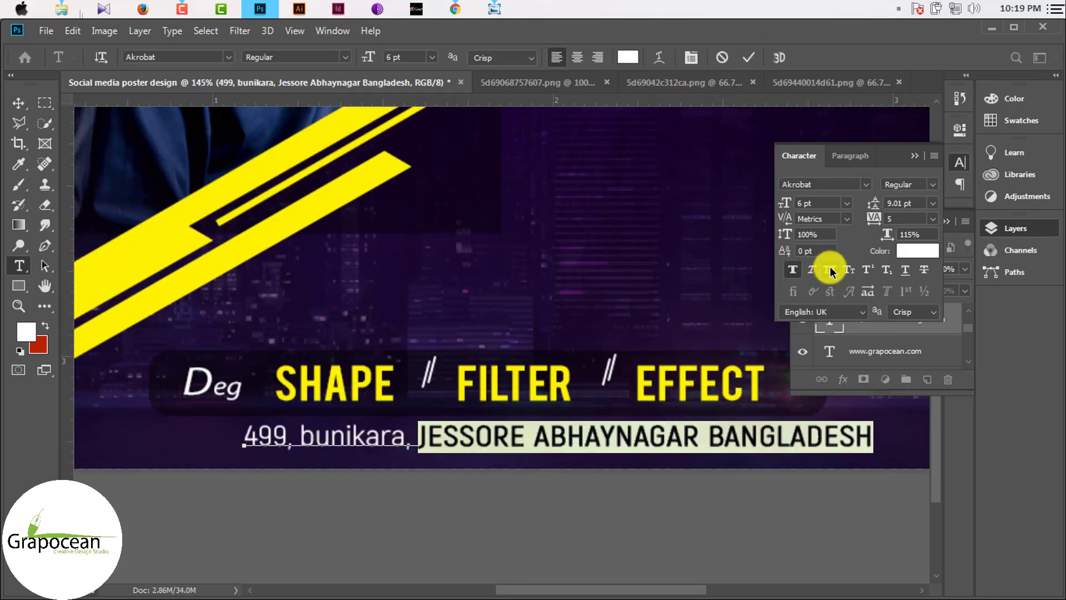
key("ctrl+Return")
scroll(548, 309, "down", 3)
key("t")
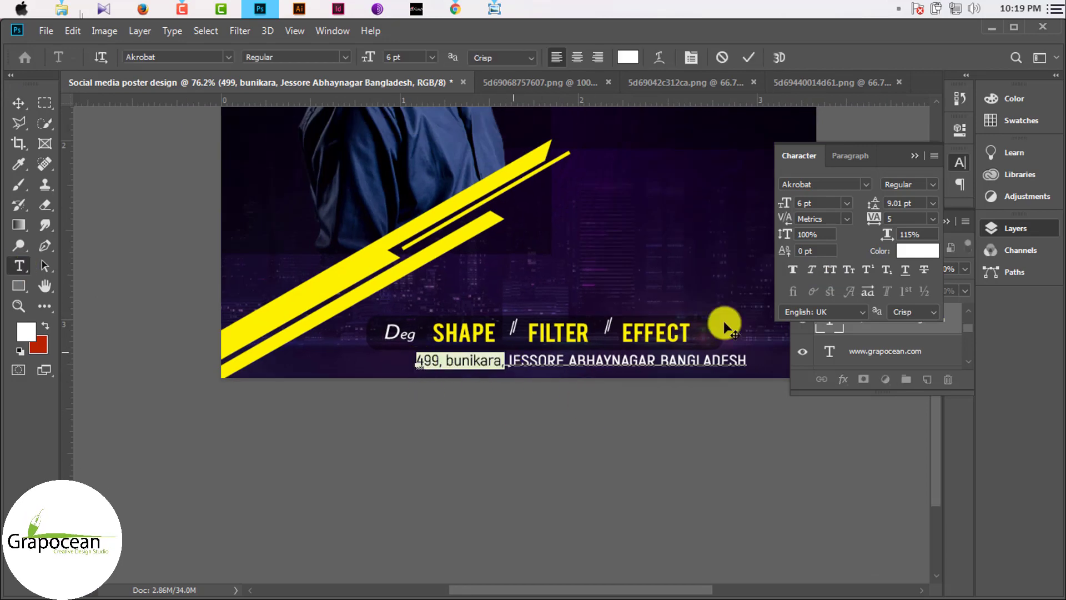
left_click(31, 106)
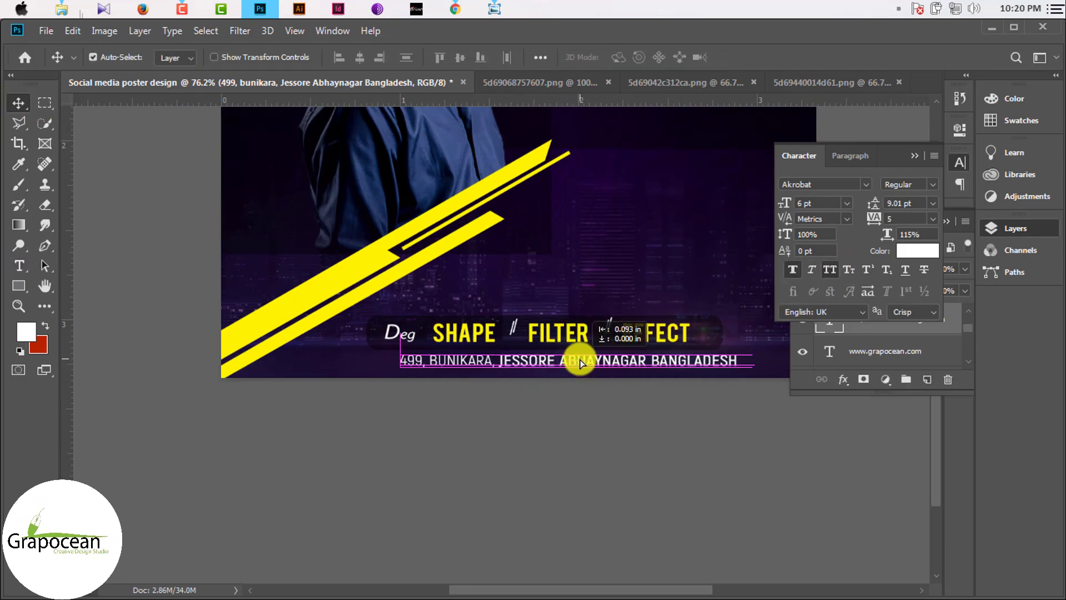
- Drag the address line up to the top of the poster
scroll(625, 425, "down", 2)
scroll(487, 583, "up", 3)
scroll(443, 440, "up", 2)
left_click(443, 440)
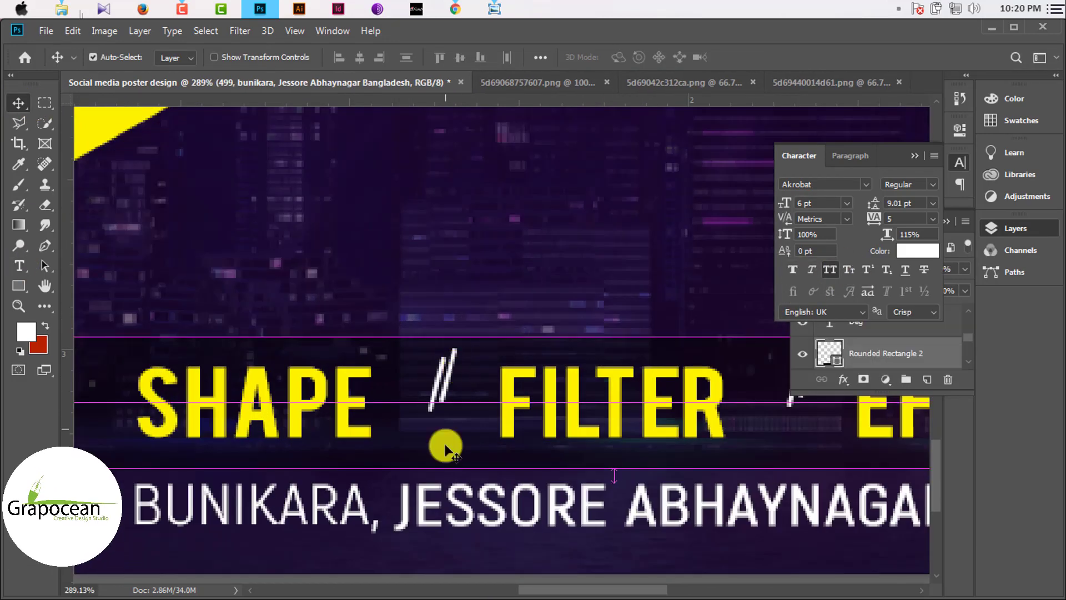
scroll(588, 428, "down", 5)
scroll(558, 538, "up", 1)
left_click_drag(558, 538, 464, 179)
- Draw a placeholder paragraph text box below GRAPHIC beside the yellow stripes
scroll(464, 178, "up", 1)
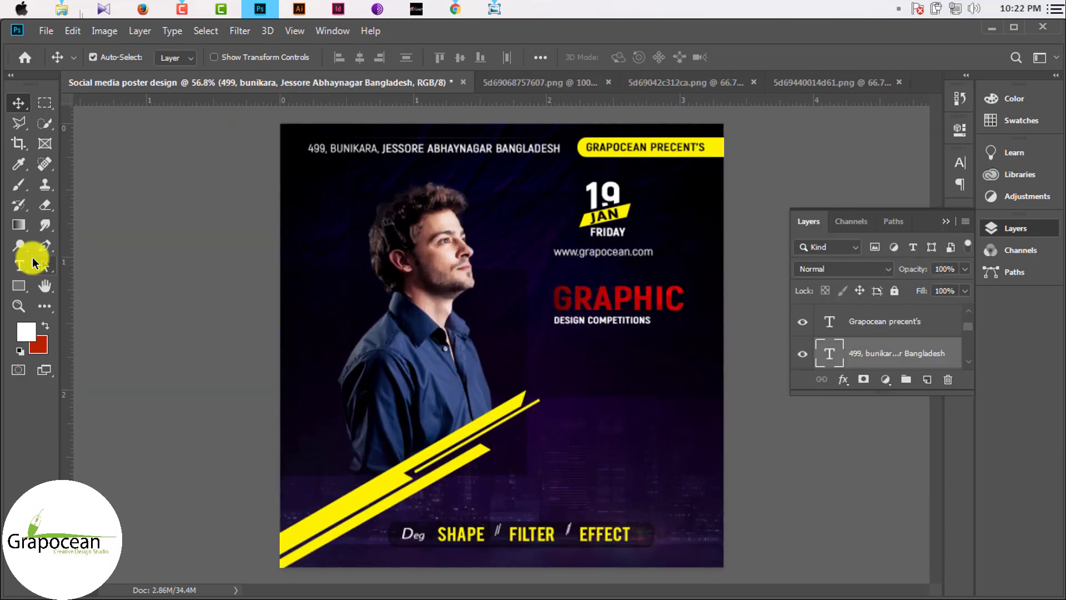
left_click(18, 266)
left_click_drag(539, 417, 704, 474)
key("ctrl+Return")
key("v")
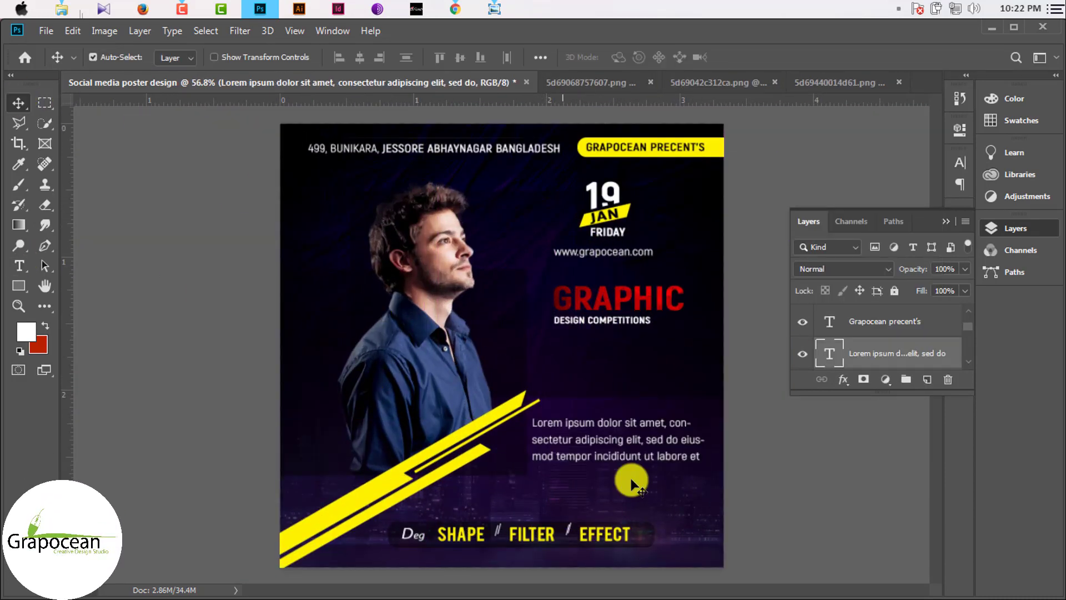
scroll(573, 389, "up", 2)
- Set the paragraph in Beautiful People font, trim it after 'labore et', and reposition it
left_click(486, 328)
key("ctrl+a")
left_click(227, 56)
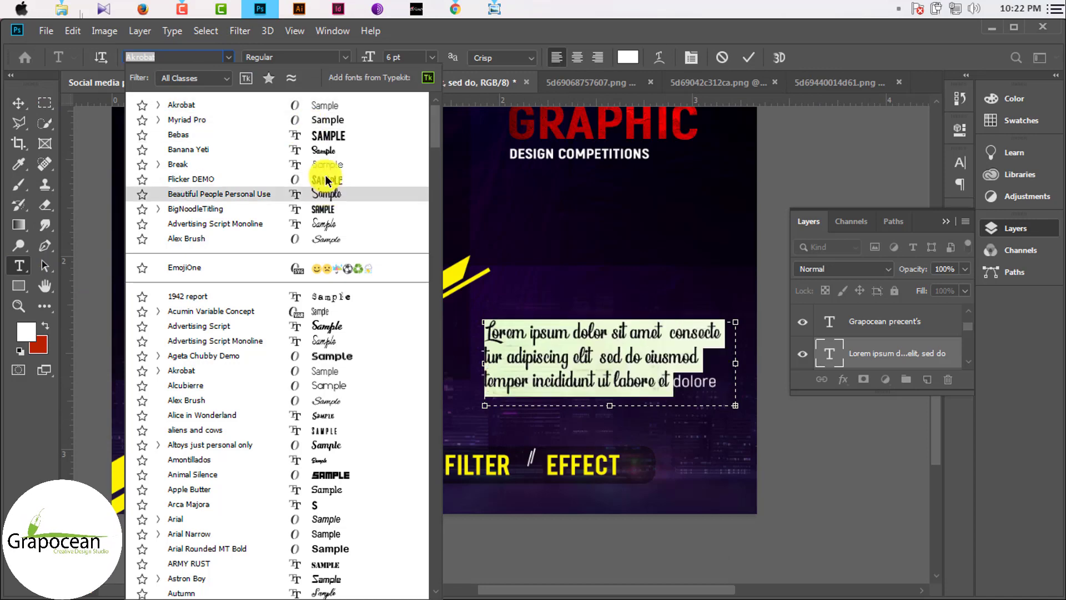
left_click(331, 192)
left_click_drag(609, 405, 609, 460)
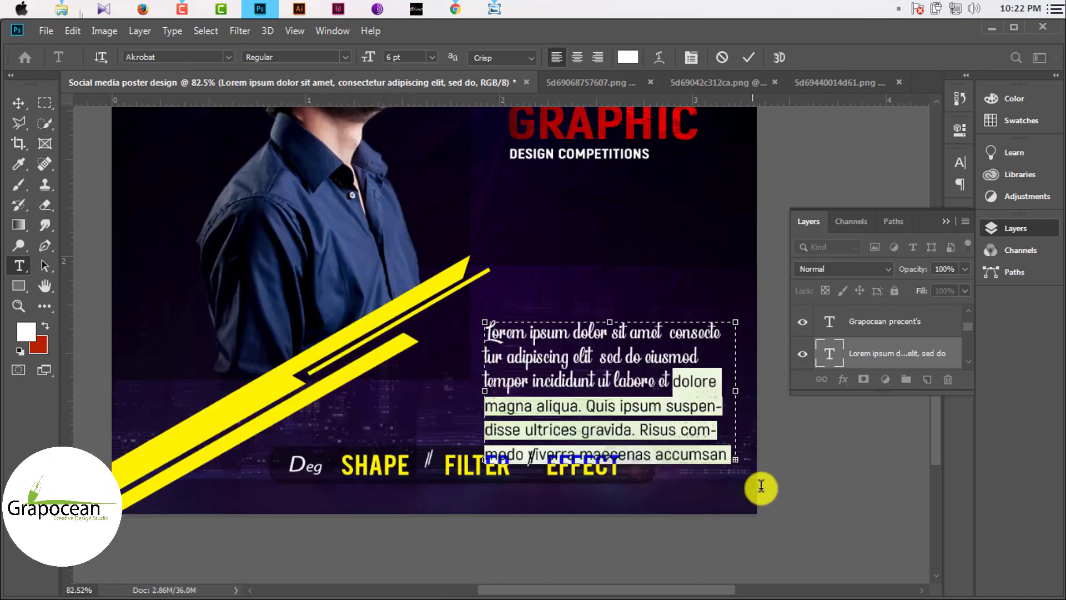
left_click_drag(670, 381, 722, 405)
key("BackSpace")
left_click_drag(588, 383, 597, 380)
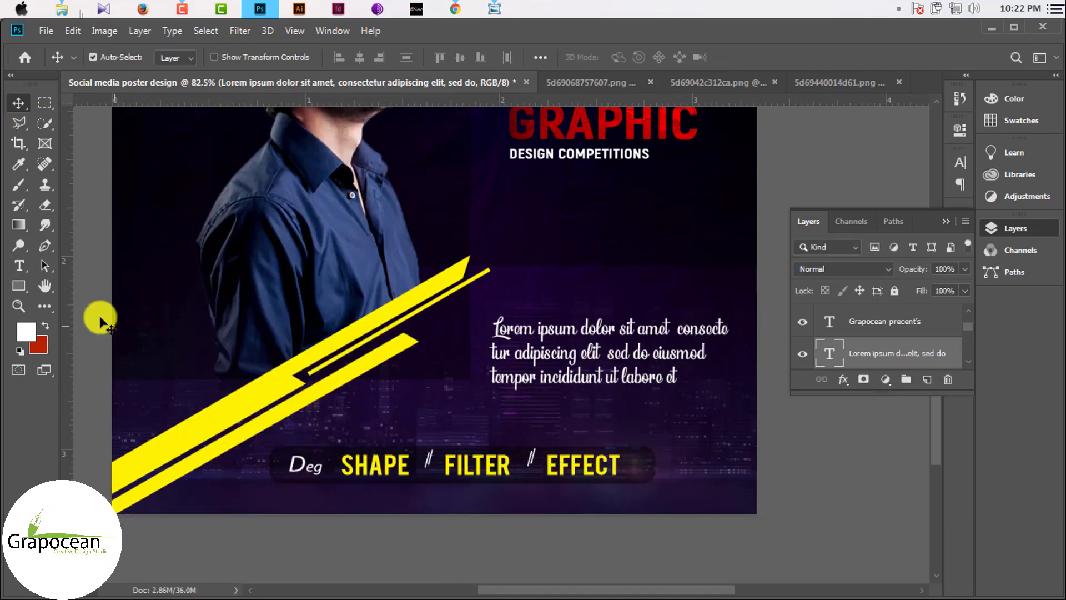
- Add an opening quotation mark left of the paragraph and browse fonts for it
left_click(18, 265)
left_click(478, 328)
key("BackSpace")
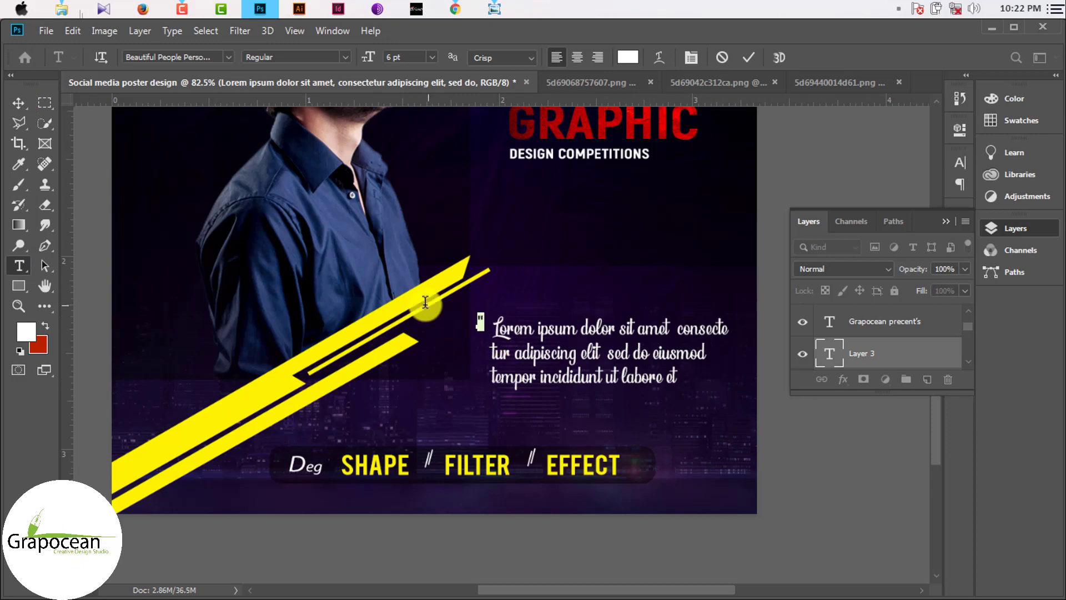
left_click(228, 56)
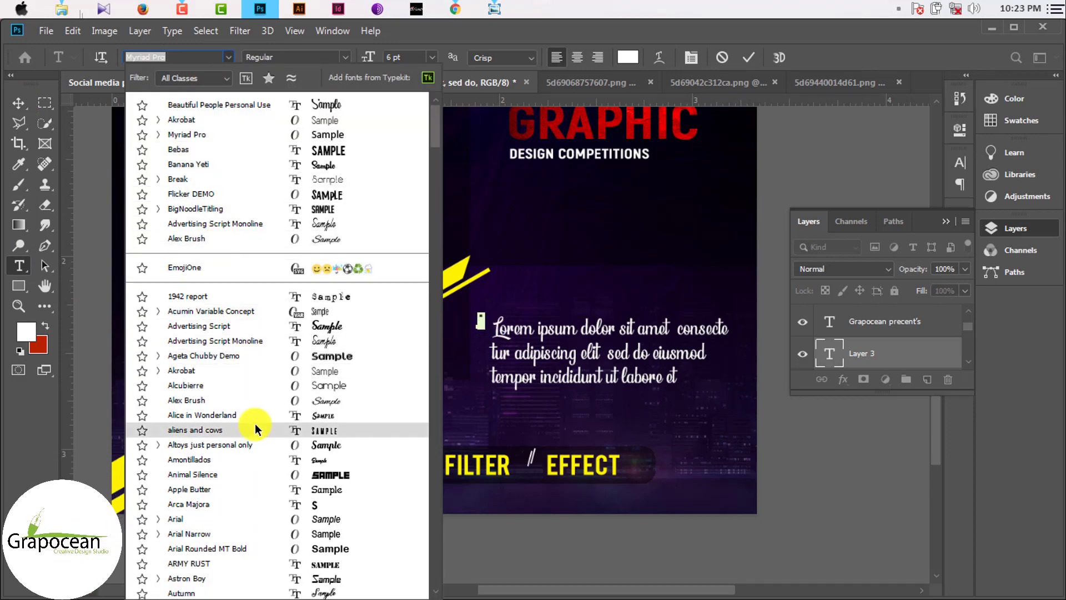
scroll(303, 527, "down", 2)
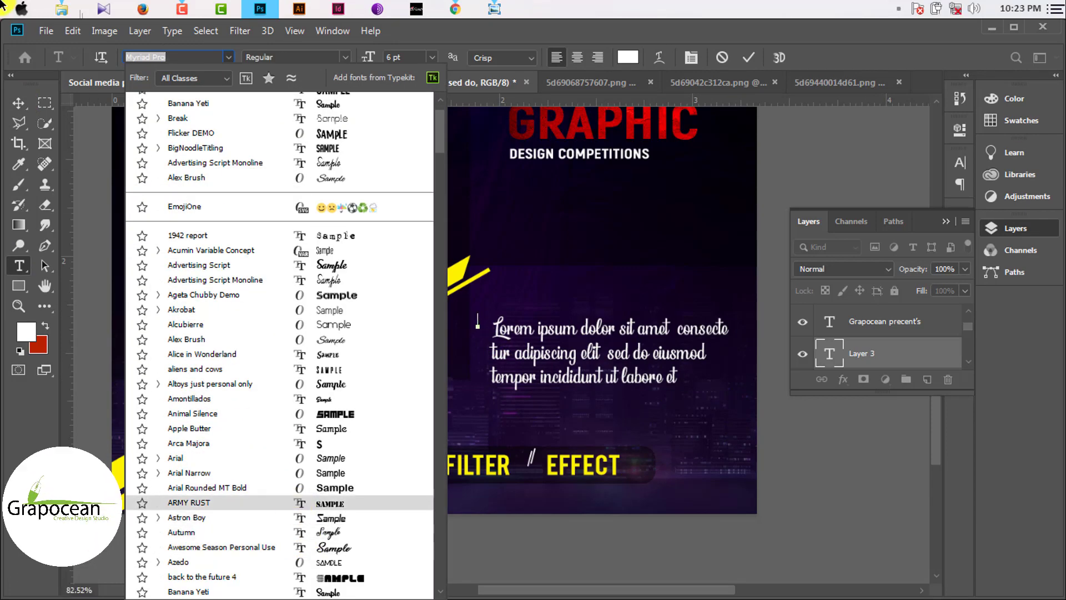
scroll(306, 500, "down", 4)
scroll(333, 410, "down", 5)
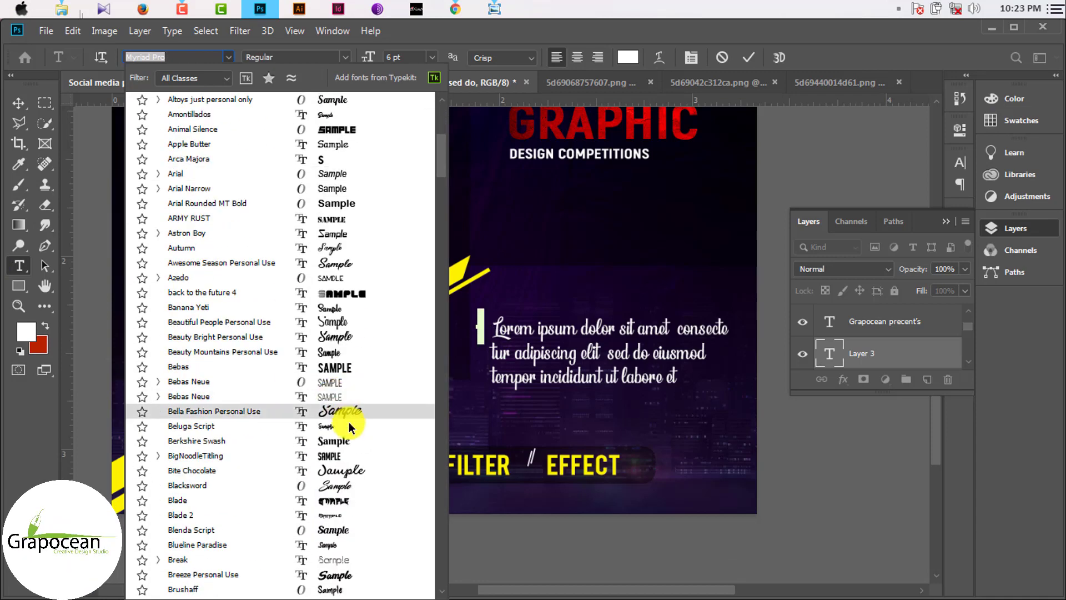
scroll(352, 500, "down", 1)
scroll(348, 505, "down", 3)
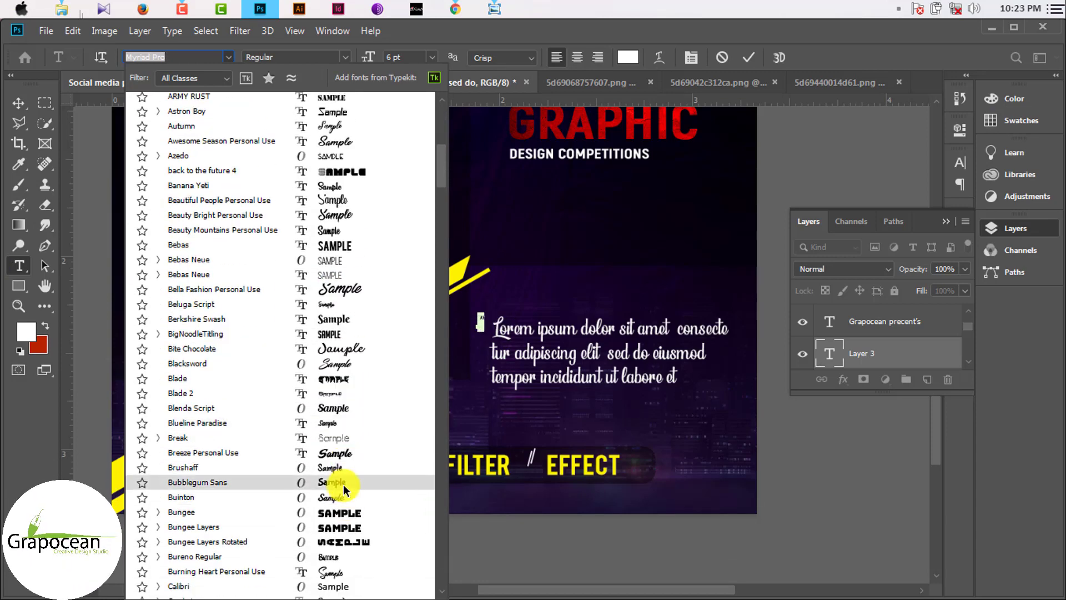
scroll(338, 388, "up", 15)
key("Escape")
key("v")
scroll(498, 342, "up", 3)
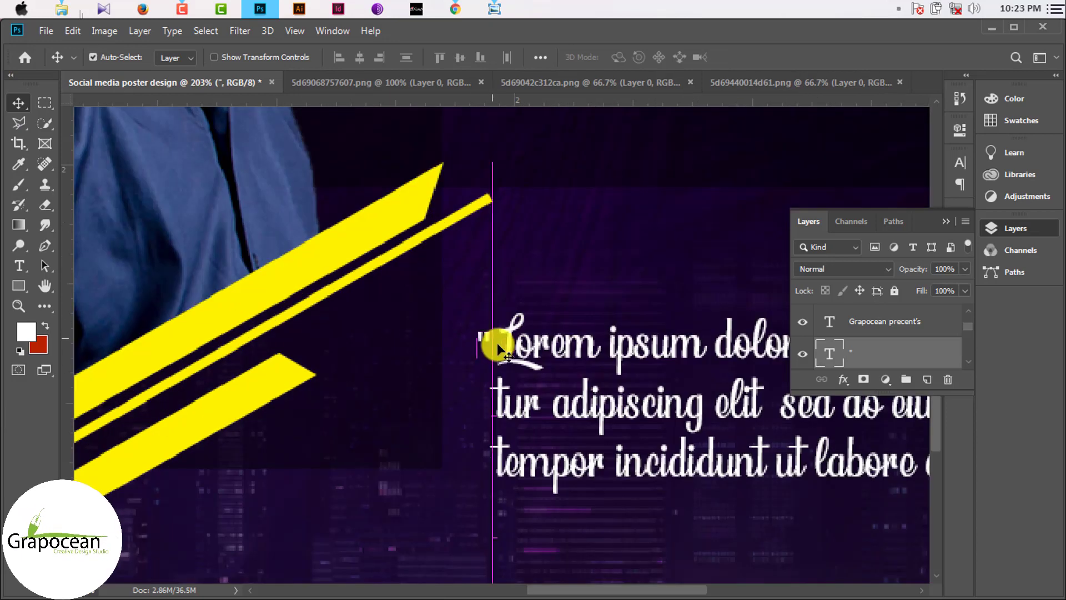
- Set the quote in Banana Yeti, then copy and rotate it into a closing quote
left_click(18, 268)
left_click(189, 56)
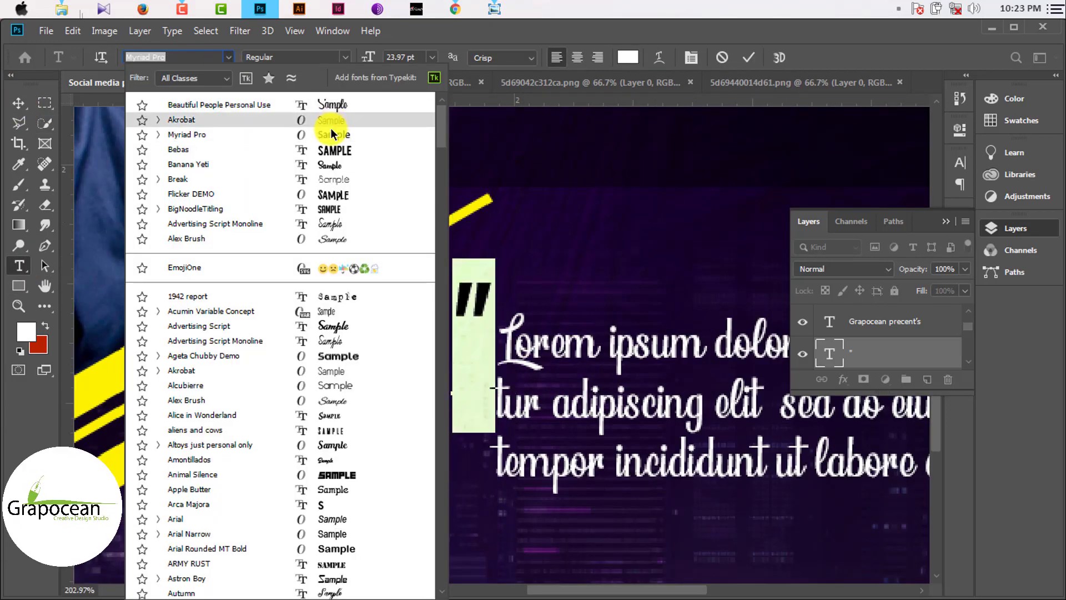
left_click(335, 167)
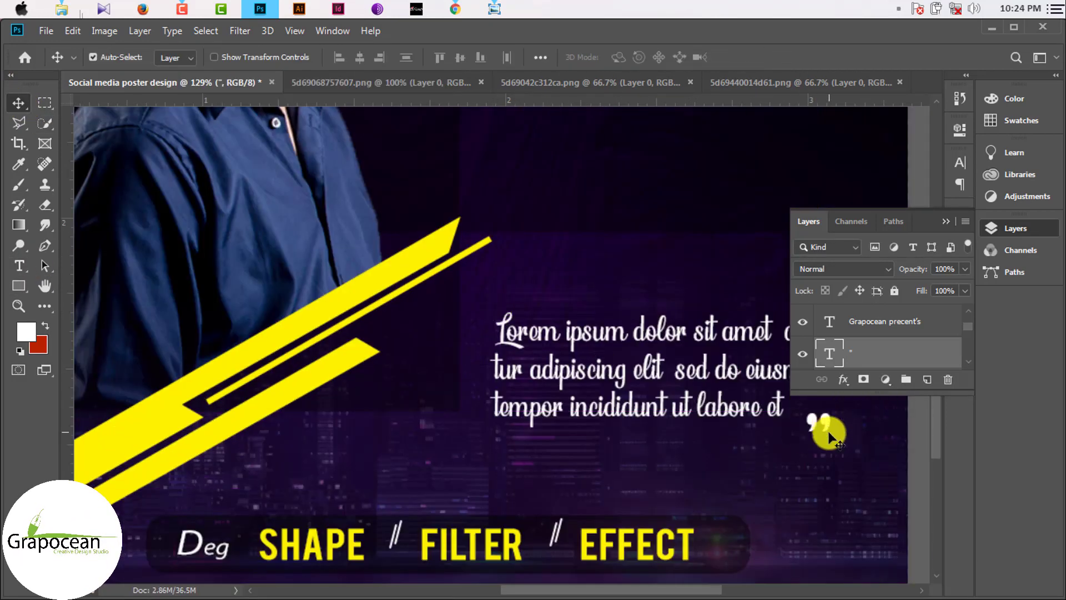
left_click_drag(829, 435, 502, 327)
key("ctrl+t")
left_click_drag(475, 281, 344, 259)
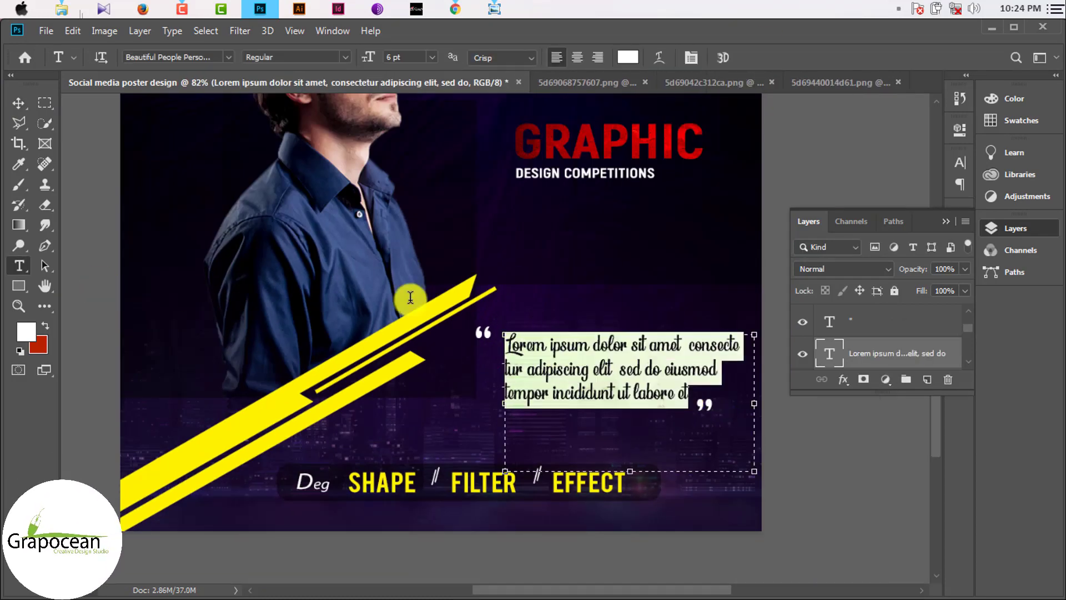
left_click(18, 102)
- Change the quoted paragraph's font to the plain Akrobat typeface
key("ctrl+0")
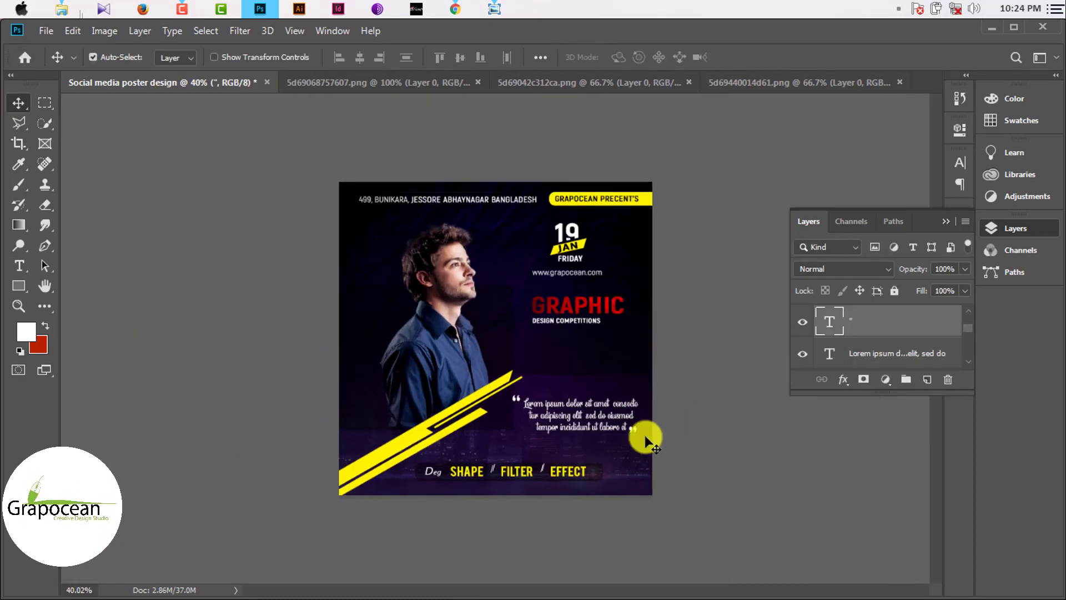
key("ctrl+plus")
left_click(19, 265)
left_click(610, 366)
key("ctrl+a")
left_click(228, 57)
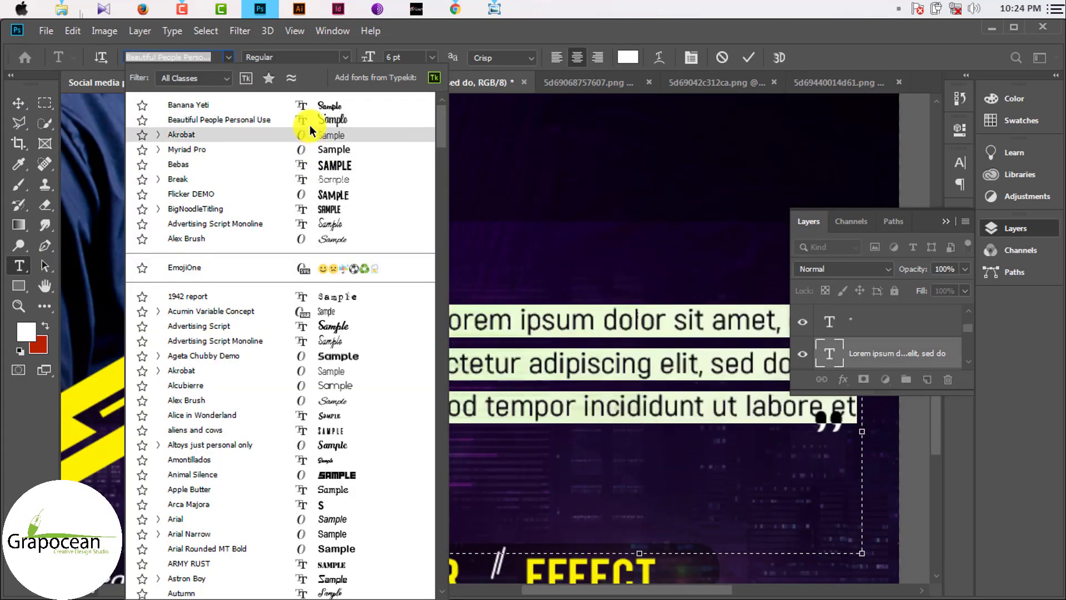
left_click(182, 134)
key("ctrl+Return")
key("v")
- Move the closing quotation mark to sit after the paragraph
key("ctrl+0")
key("ctrl+plus")
left_click_drag(722, 466, 744, 400)
- Set the paragraph text to 5 pt and tighten its line spacing
key("ctrl+0")
key("ctrl+plus")
key("t")
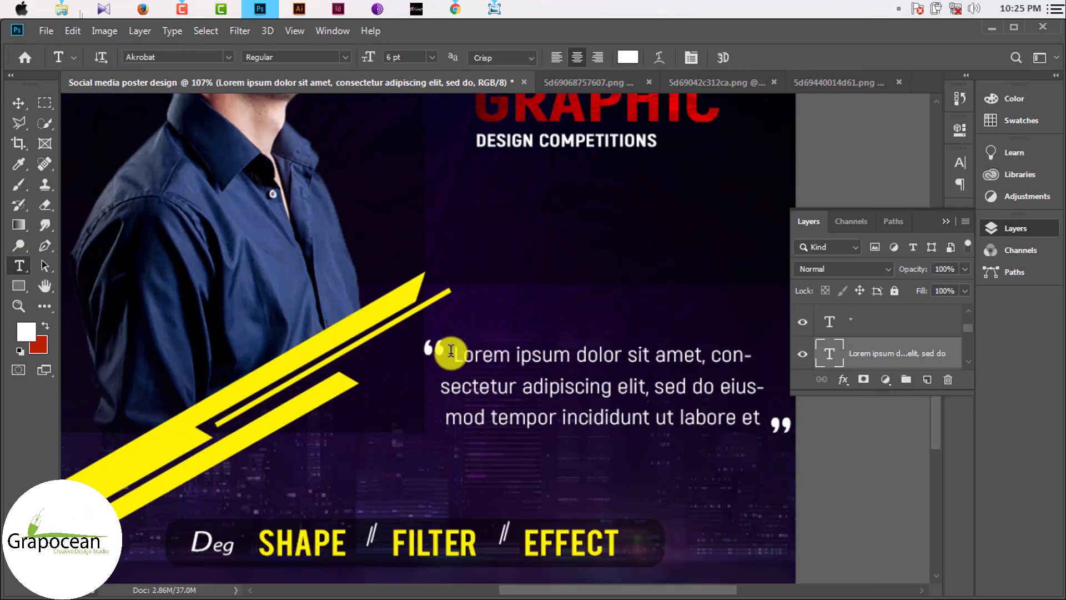
left_click(451, 352)
key("ctrl+a")
left_click_drag(368, 58, 366, 61)
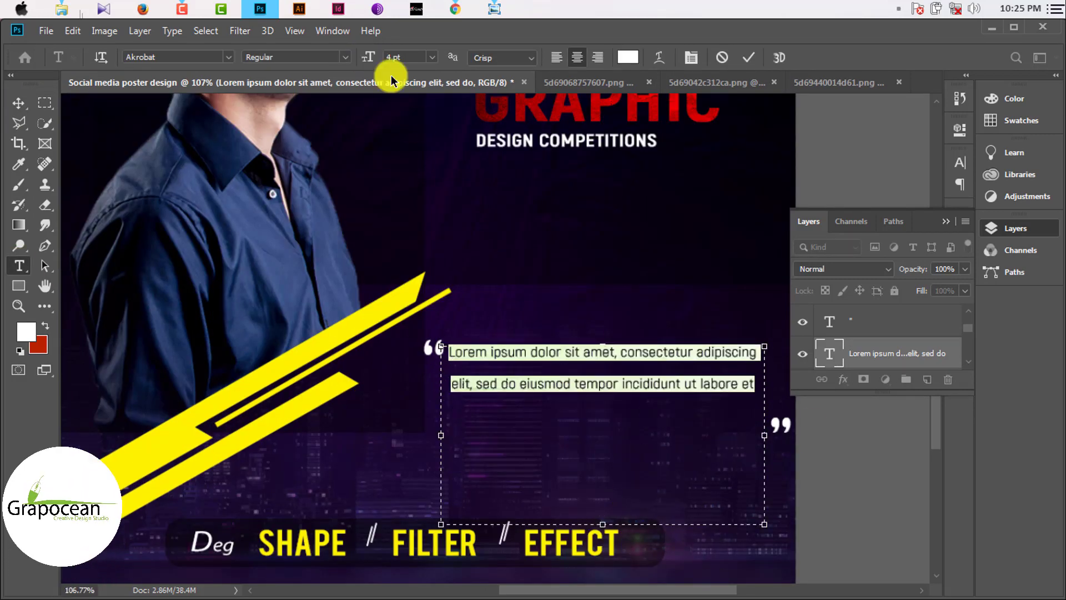
key("Up")
key("ctrl+t")
left_click_drag(876, 204, 852, 199)
key("ctrl+Return")
- Nudge the closing quote slightly left and up, then fit the poster in view
key("v")
left_click_drag(780, 424, 692, 398)
key("ctrl+0")
key("ctrl+plus")
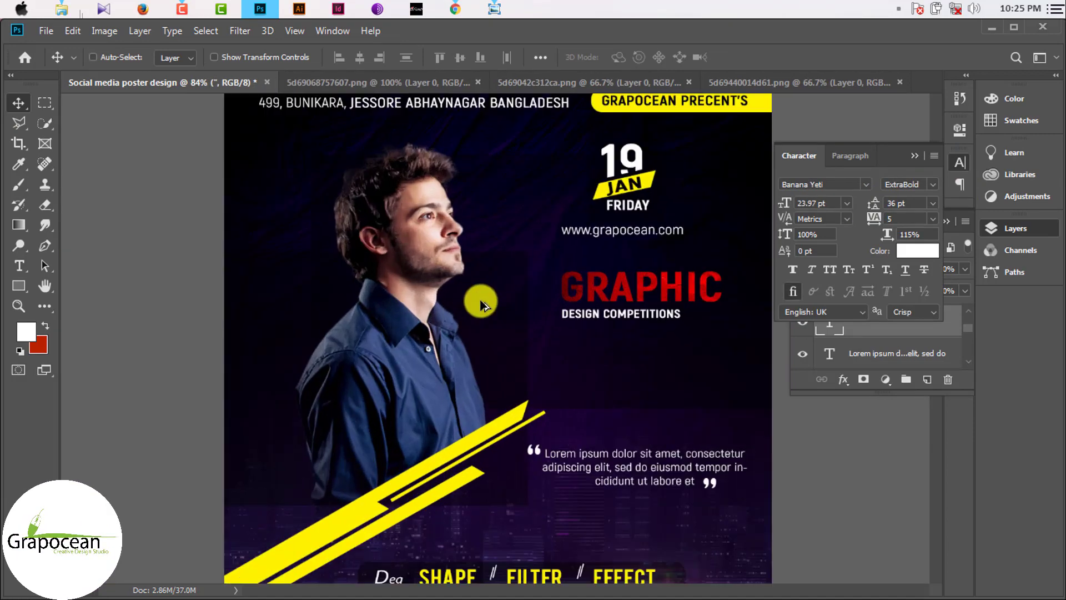